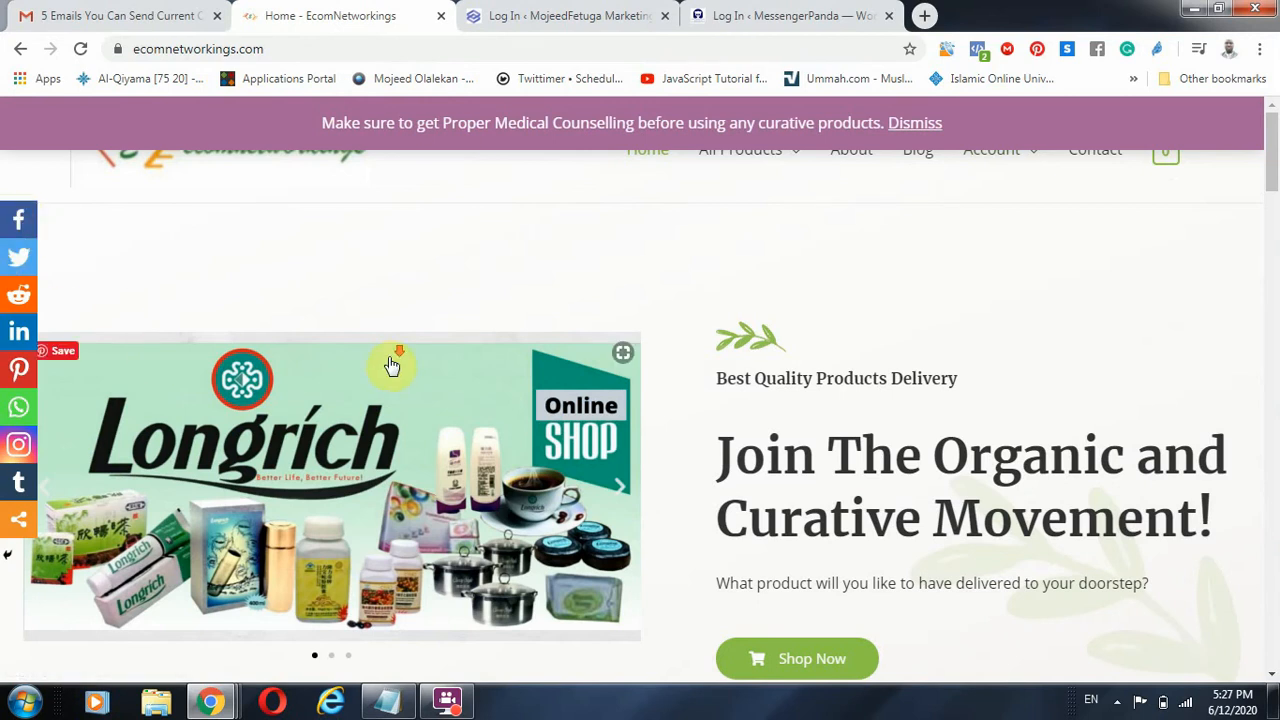
# Open the Longrich Male Fertility Libao product page and examine its social share icons.
pyautogui.scroll(-3, 391, 366)
pyautogui.scroll(-3, 486, 374)
pyautogui.scroll(-7, 488, 374)
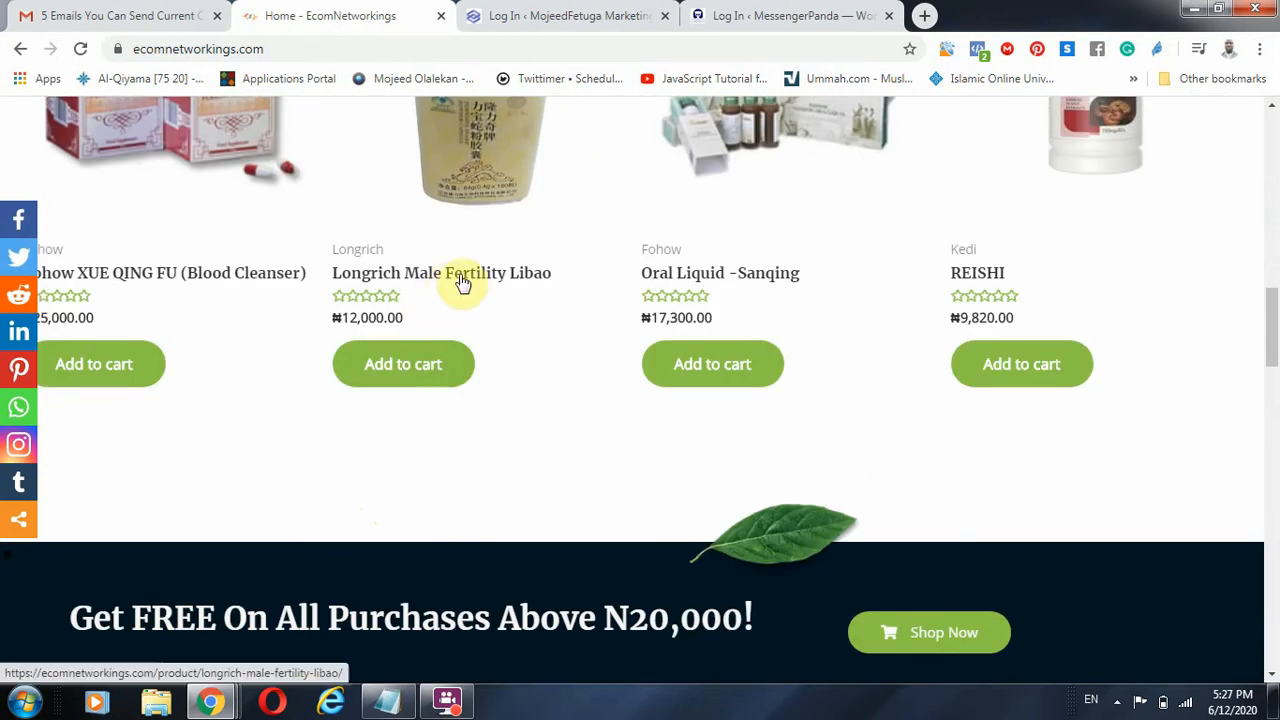
pyautogui.click(467, 281)
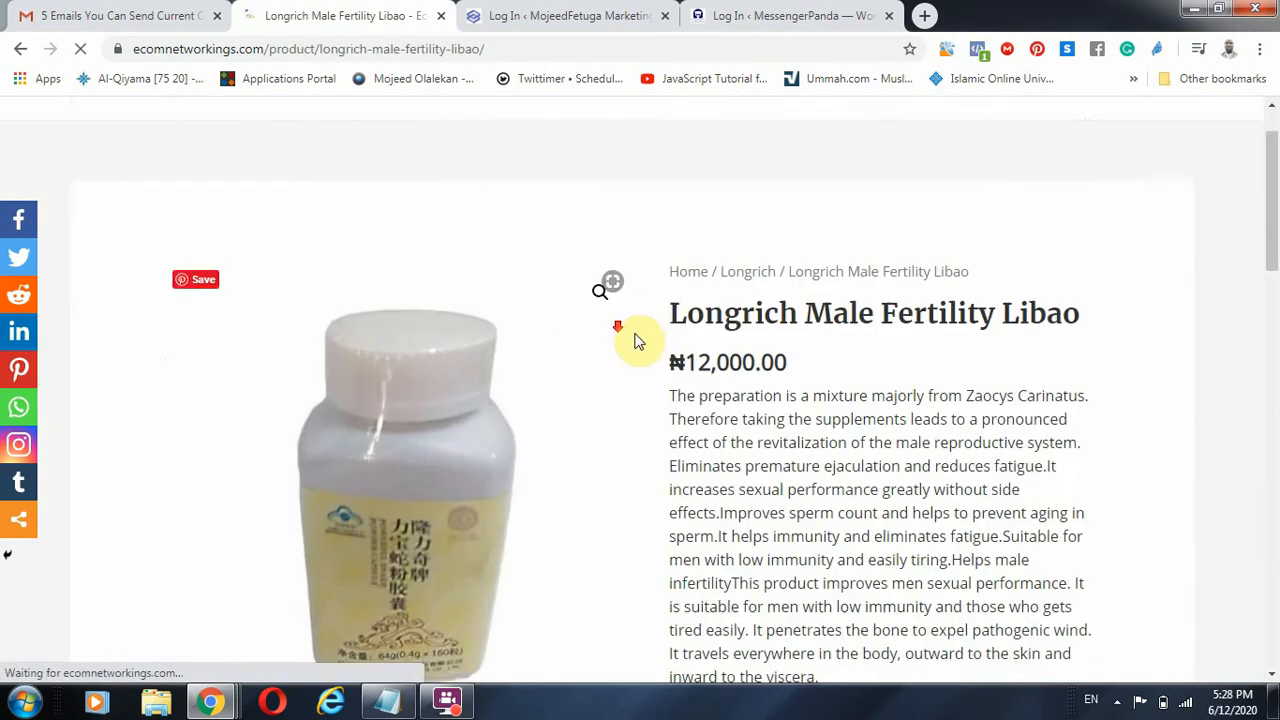
pyautogui.scroll(-2, 760, 400)
pyautogui.scroll(-3, 800, 425)
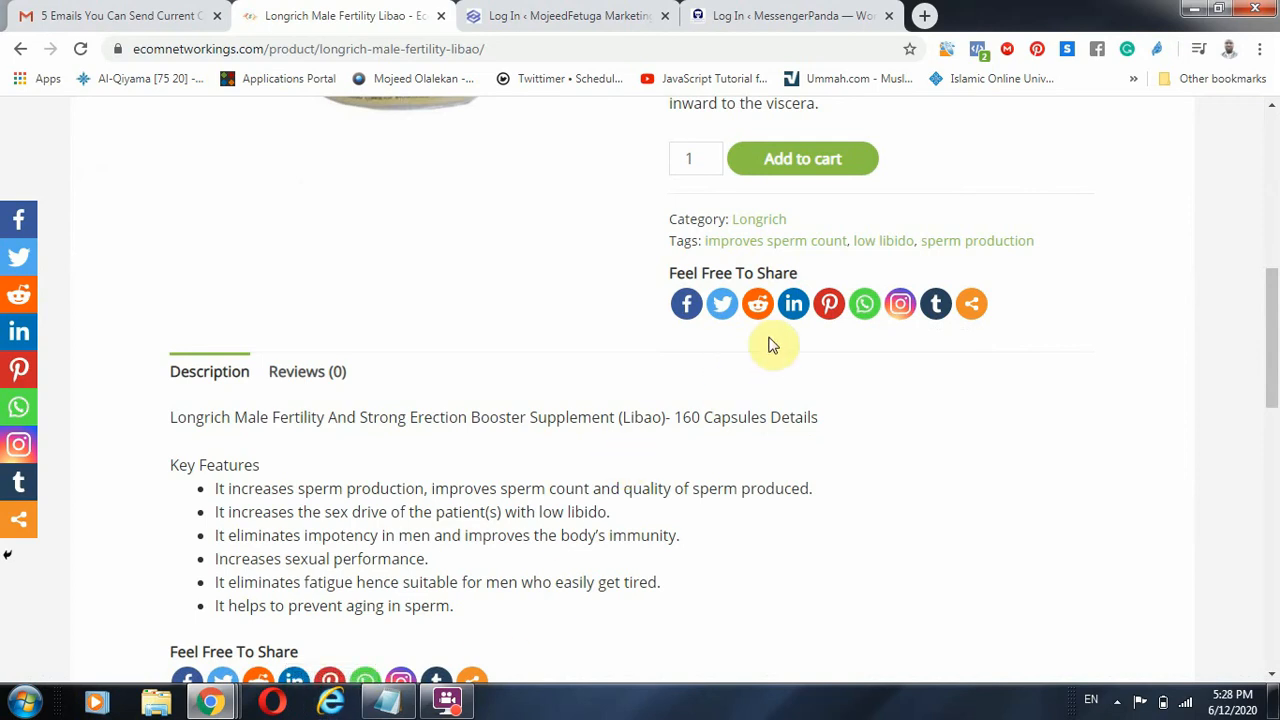
# Preview sharing the product on Facebook and on Twitter, closing each share window without posting.
pyautogui.click(680, 310)
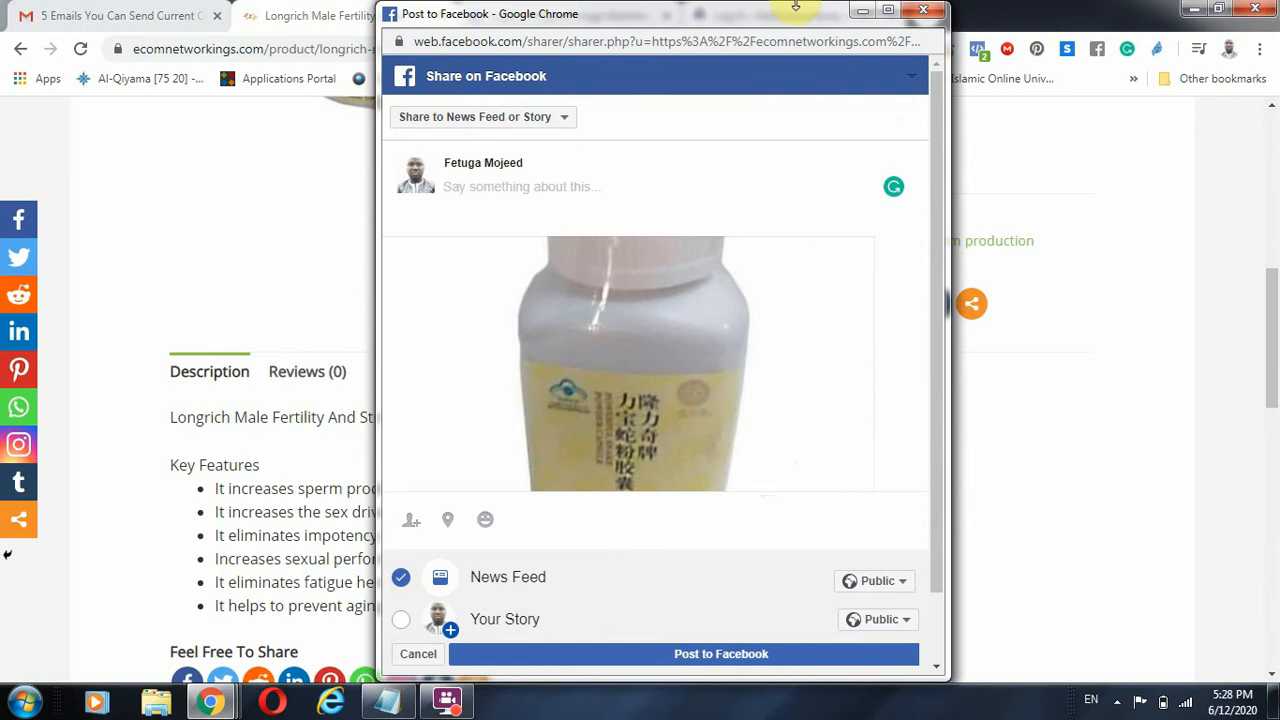
pyautogui.click(922, 10)
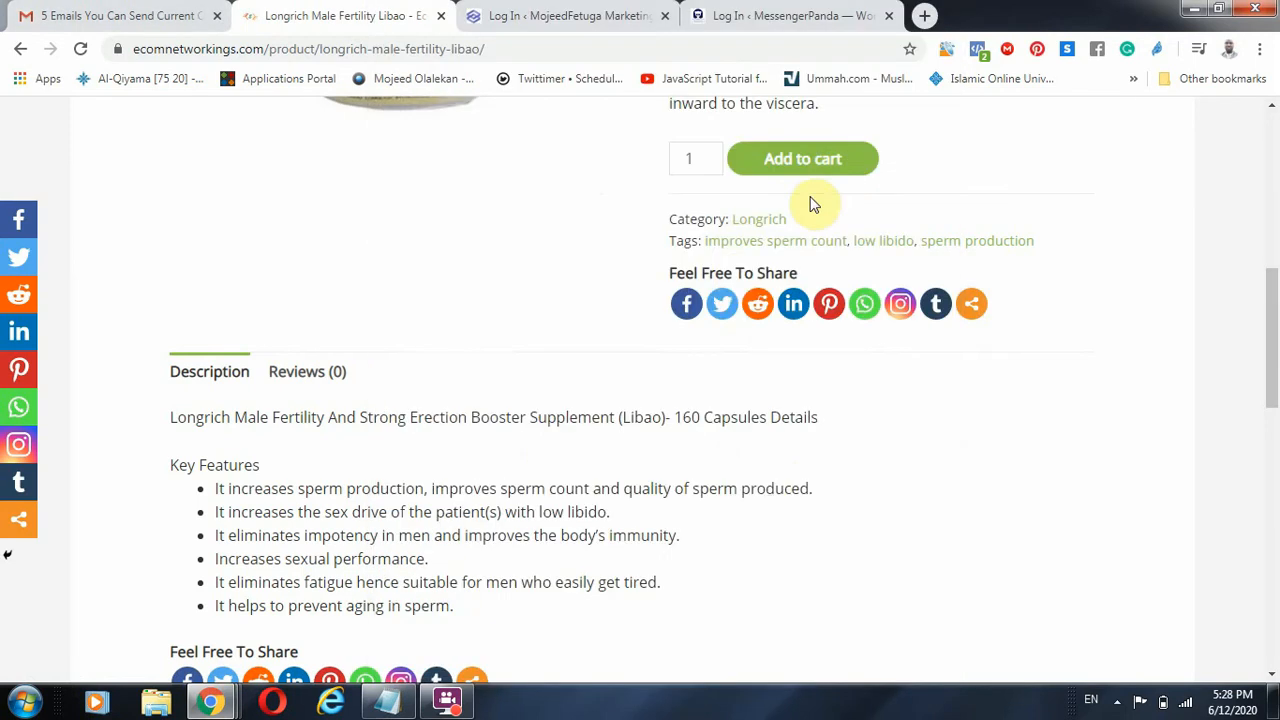
pyautogui.click(723, 305)
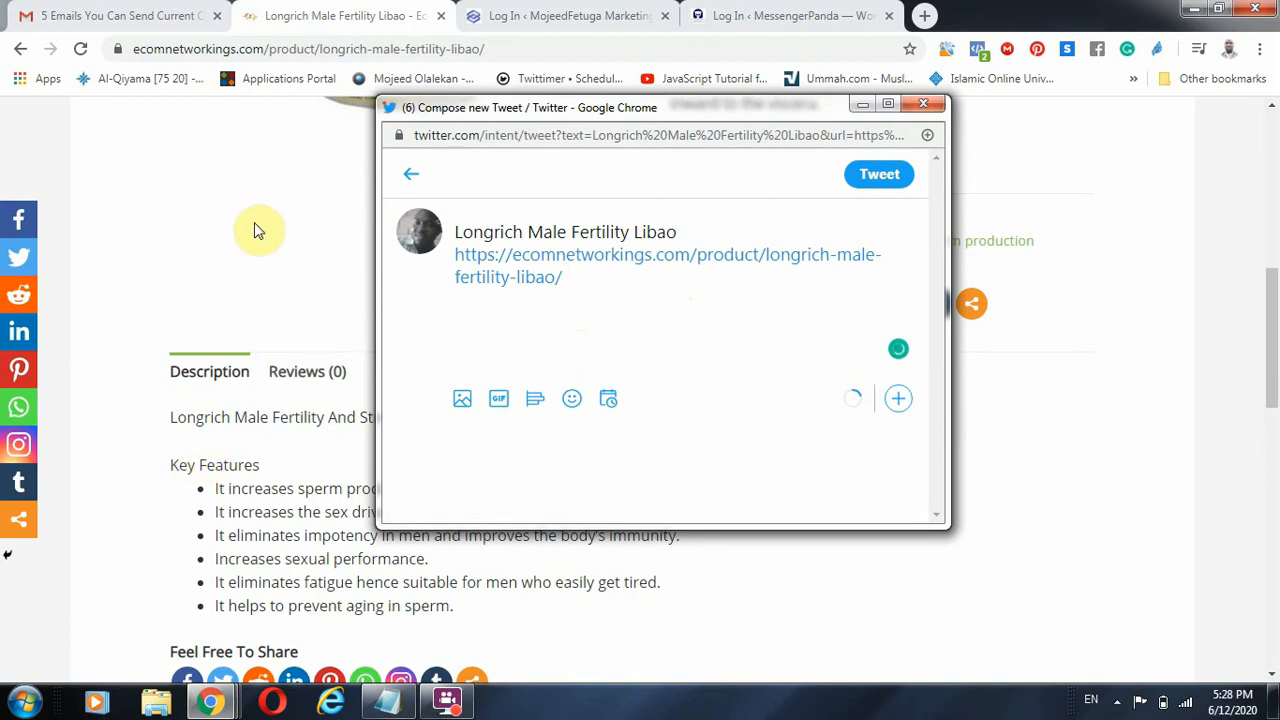
pyautogui.click(923, 104)
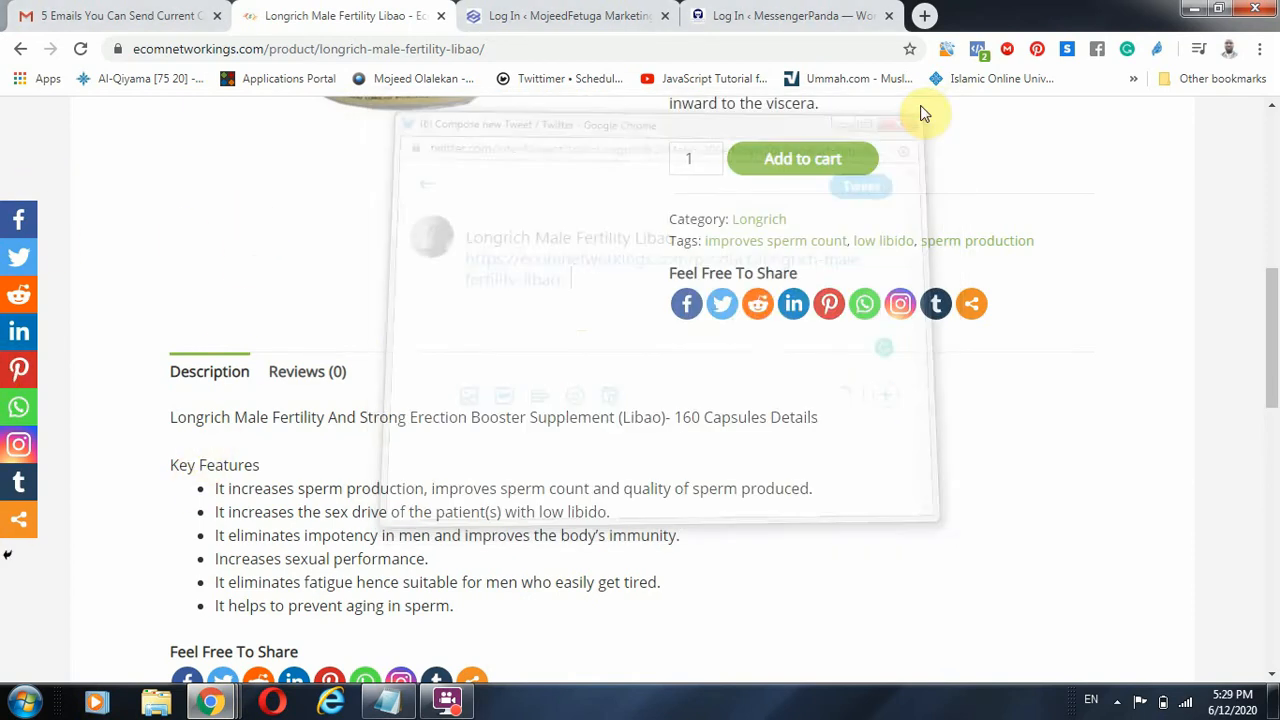
# Preview the product's Reddit and LinkedIn share windows without posting, and open its WhatsApp share page.
pyautogui.click(757, 305)
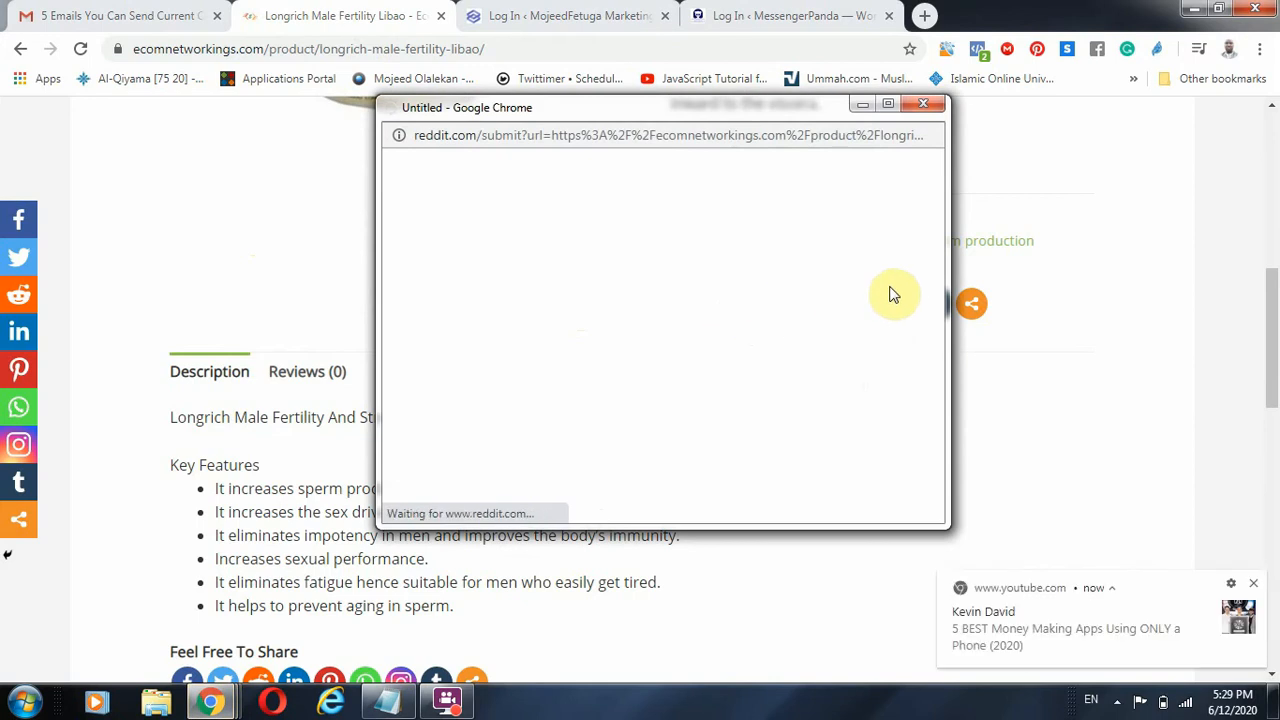
pyautogui.click(1254, 584)
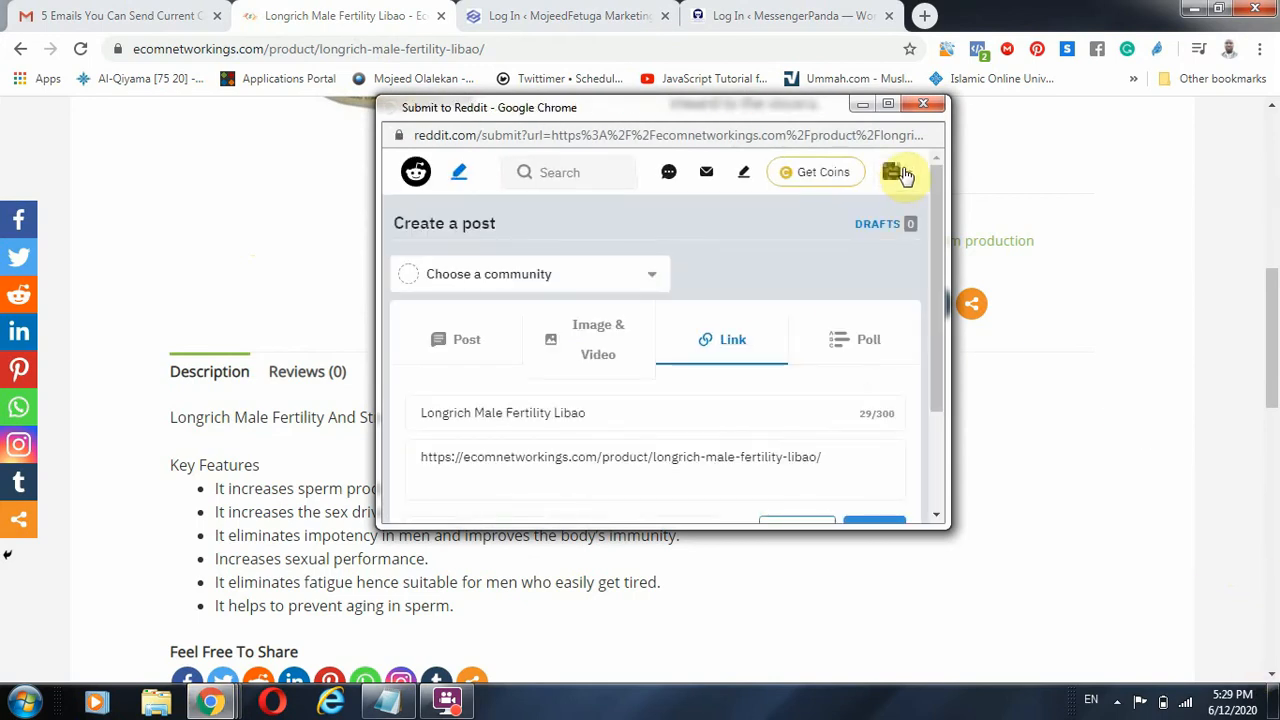
pyautogui.click(864, 103)
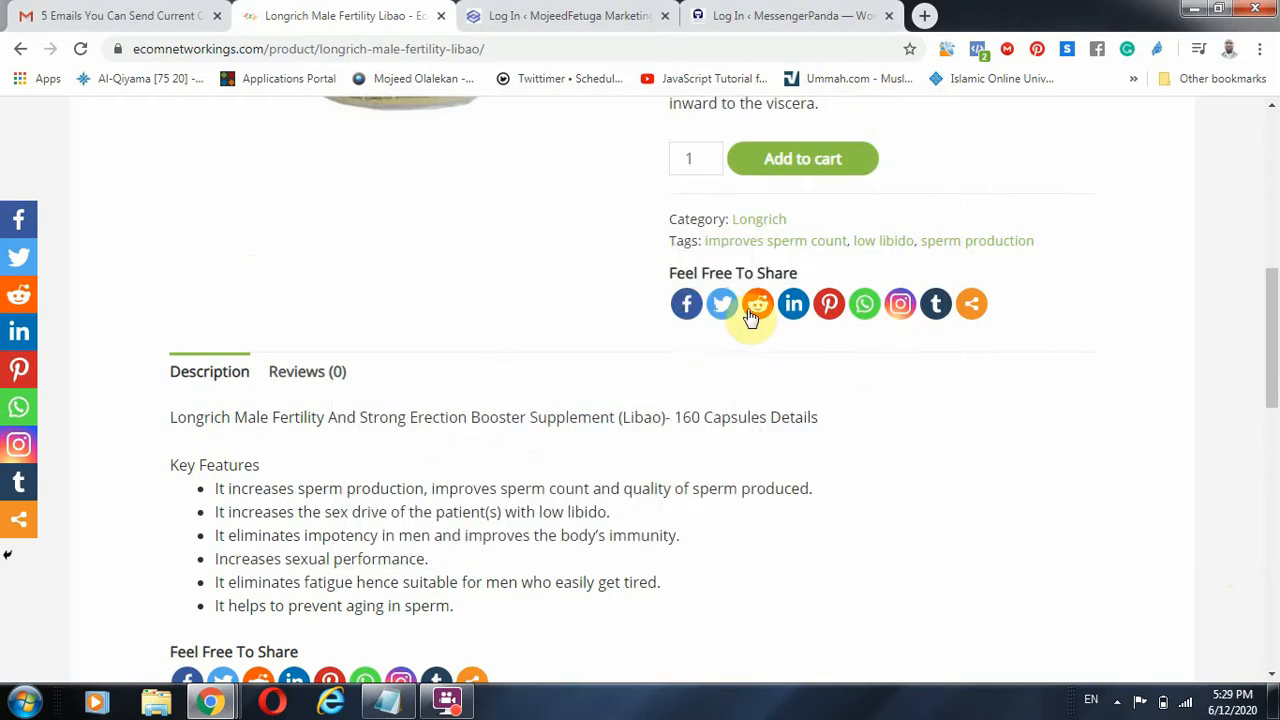
pyautogui.click(800, 312)
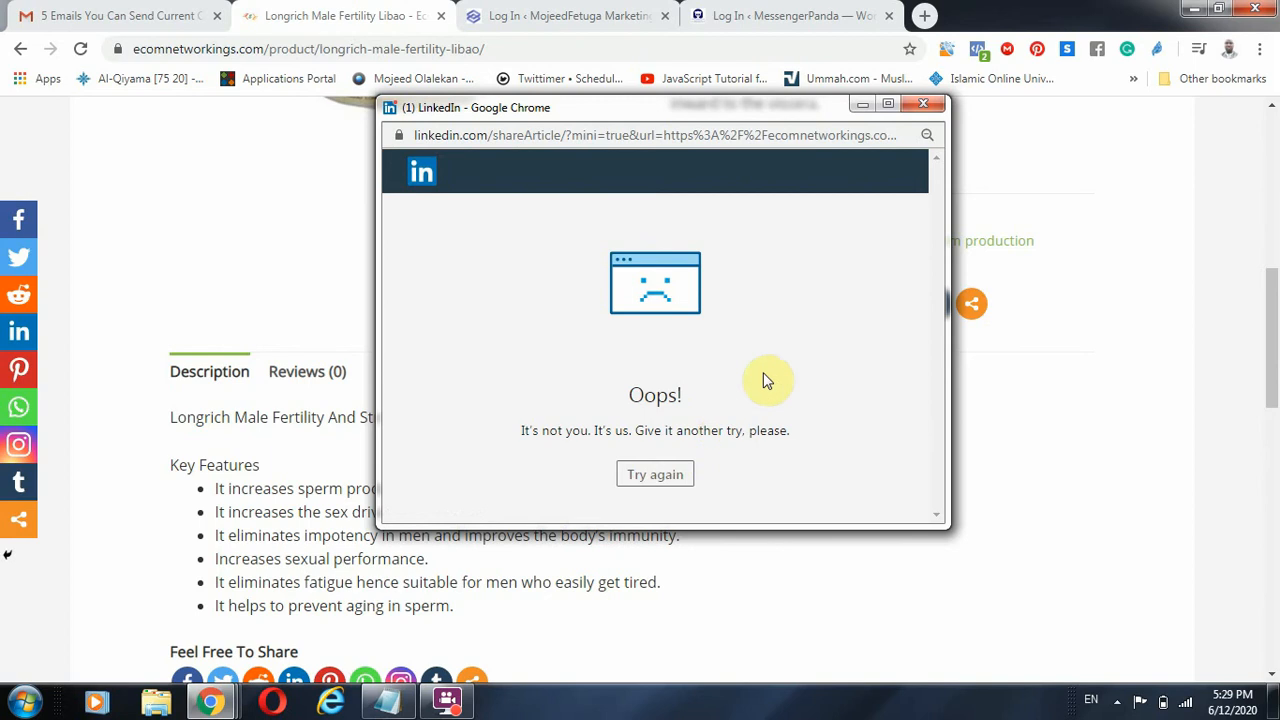
pyautogui.click(924, 106)
pyautogui.click(865, 306)
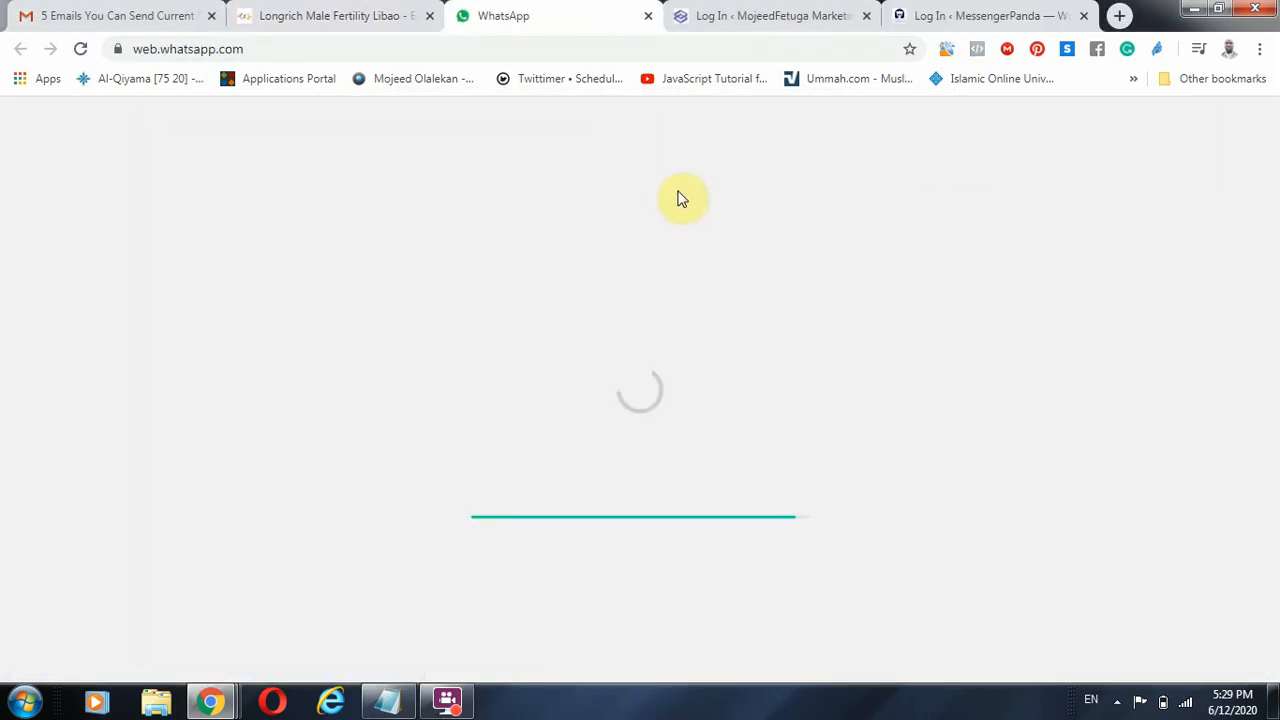
# Log in to the MessengerPanda WordPress site with the site account's saved username and password.
pyautogui.click(975, 17)
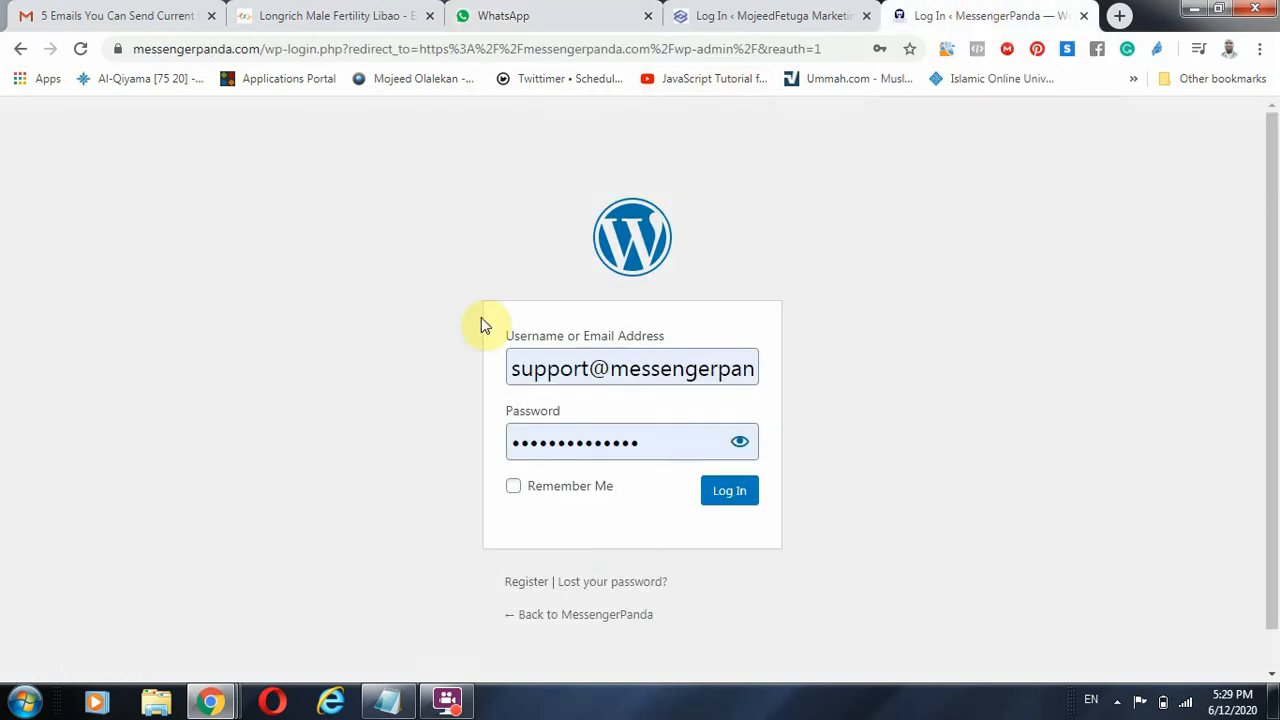
pyautogui.click(659, 362)
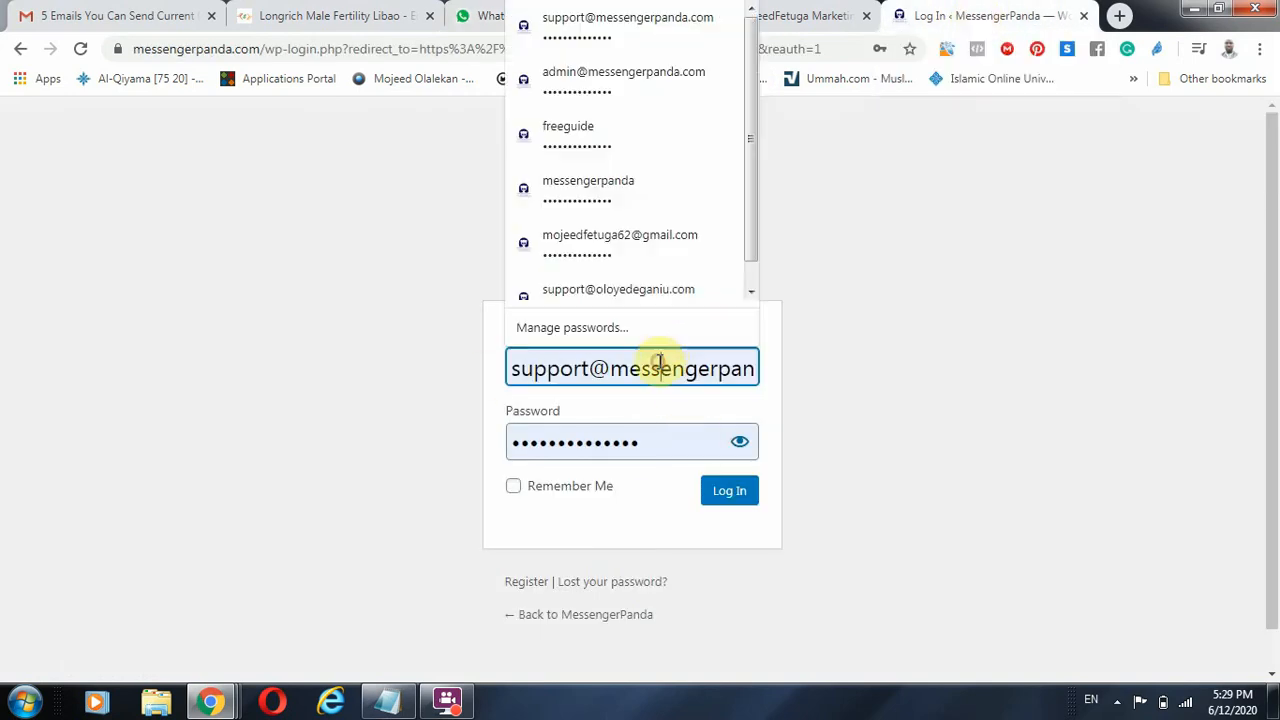
pyautogui.click(663, 184)
pyautogui.click(729, 490)
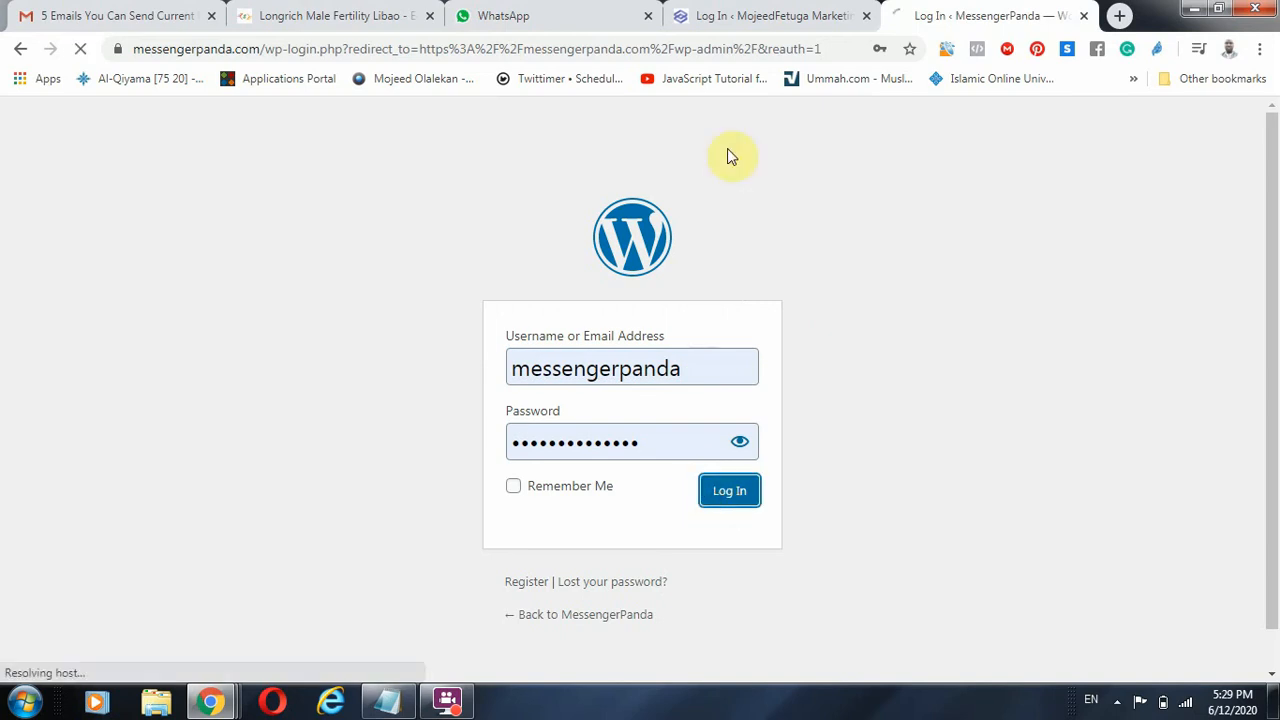
# Close the WhatsApp page and return to the MessengerPanda dashboard.
pyautogui.click(628, 18)
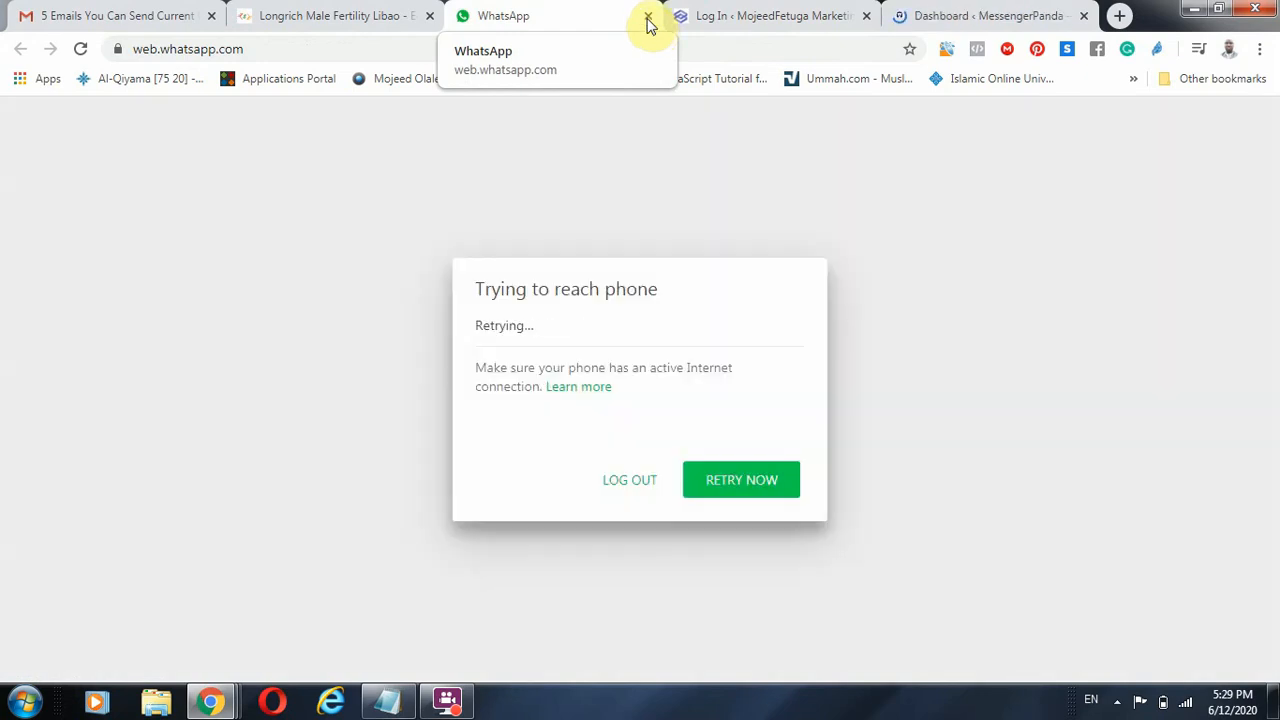
pyautogui.click(648, 18)
pyautogui.click(757, 14)
pyautogui.click(702, 500)
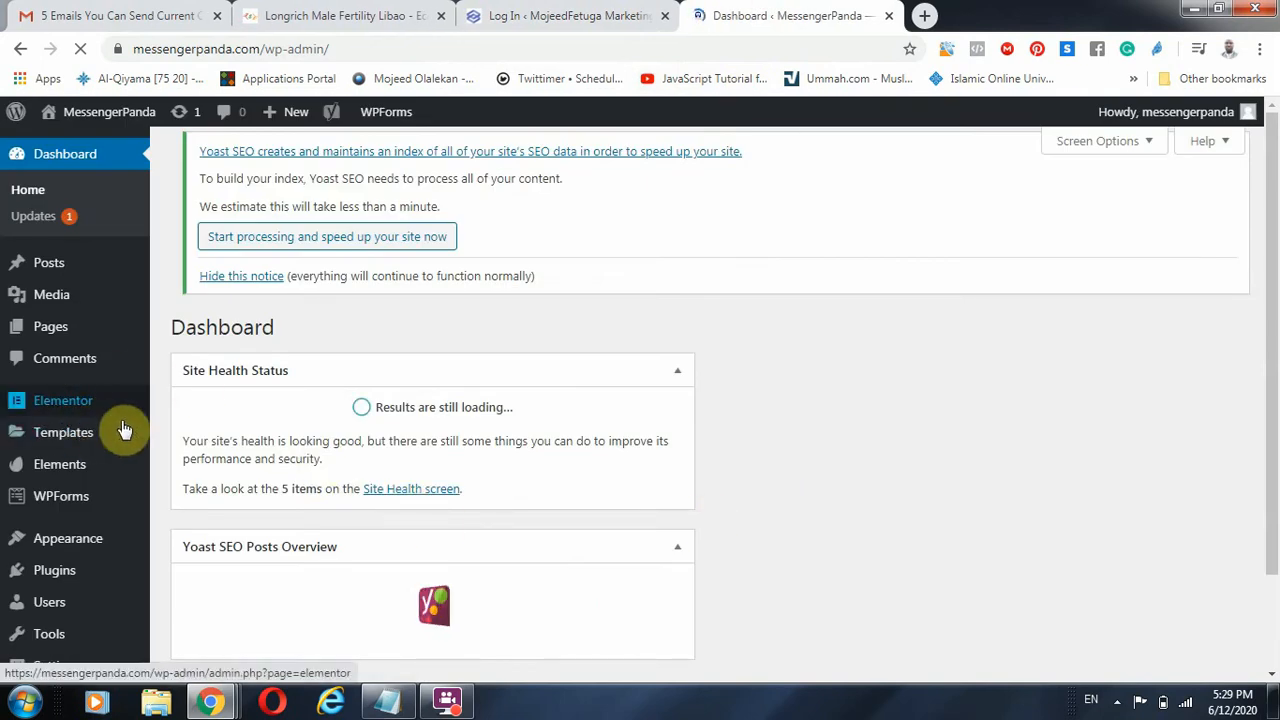
# Open the WordPress page for adding new plugins.
pyautogui.scroll(-2, 49, 520)
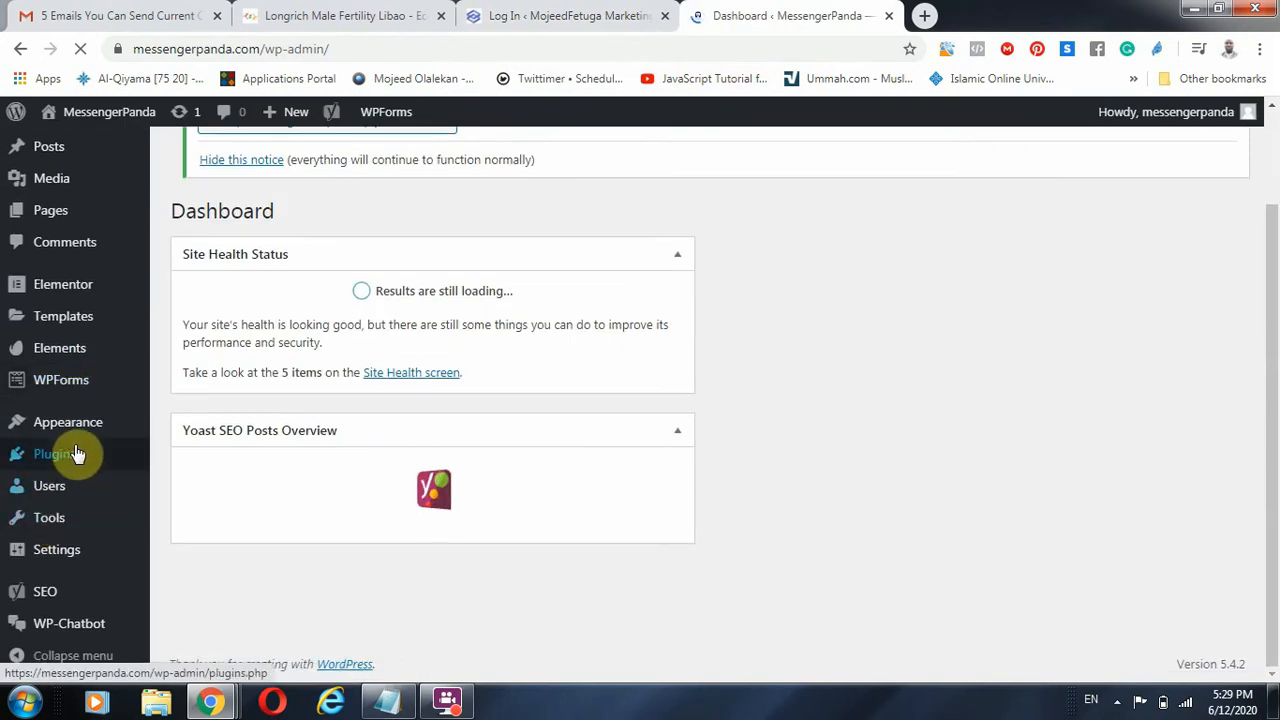
pyautogui.moveTo(78, 454)
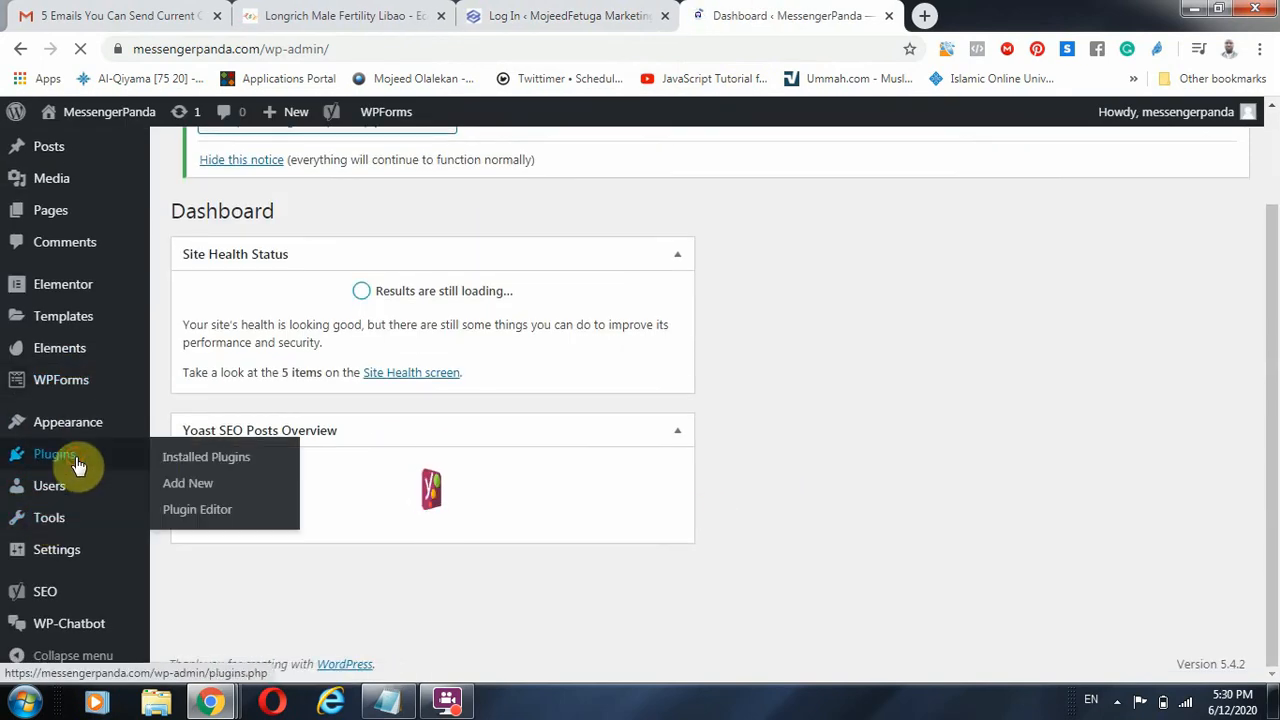
pyautogui.click(196, 488)
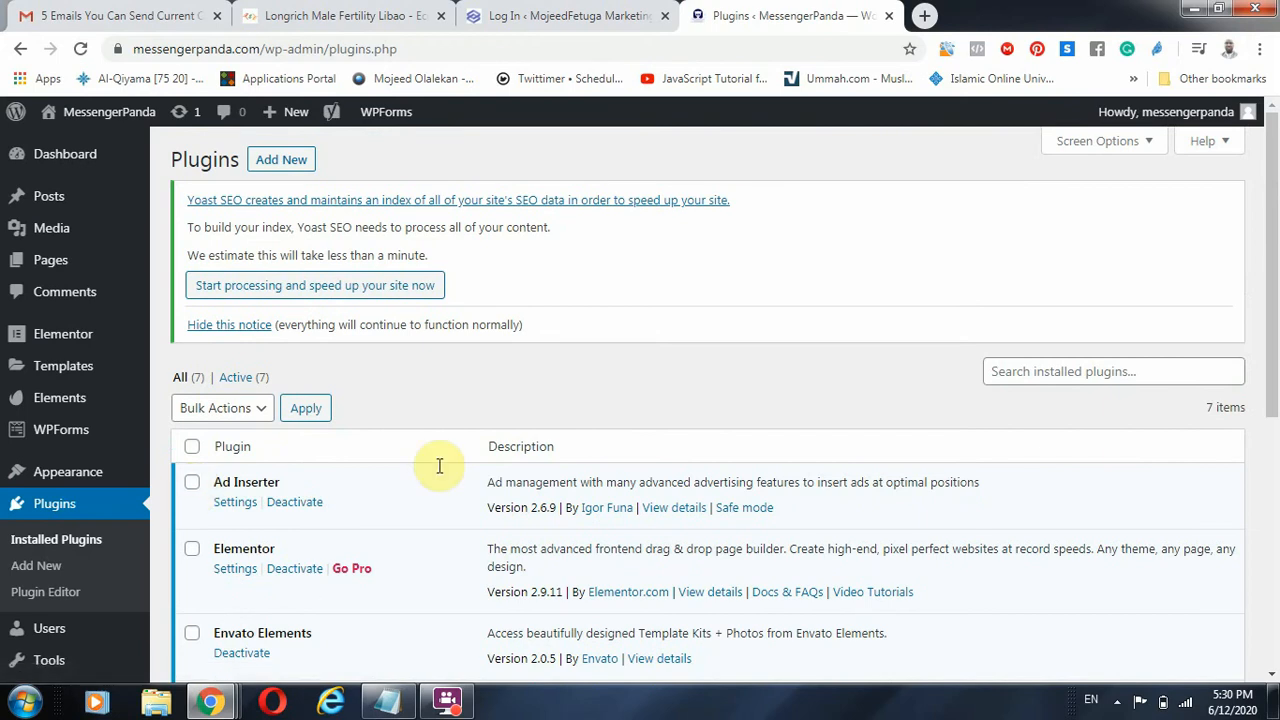
pyautogui.click(282, 160)
pyautogui.scroll(-3, 683, 402)
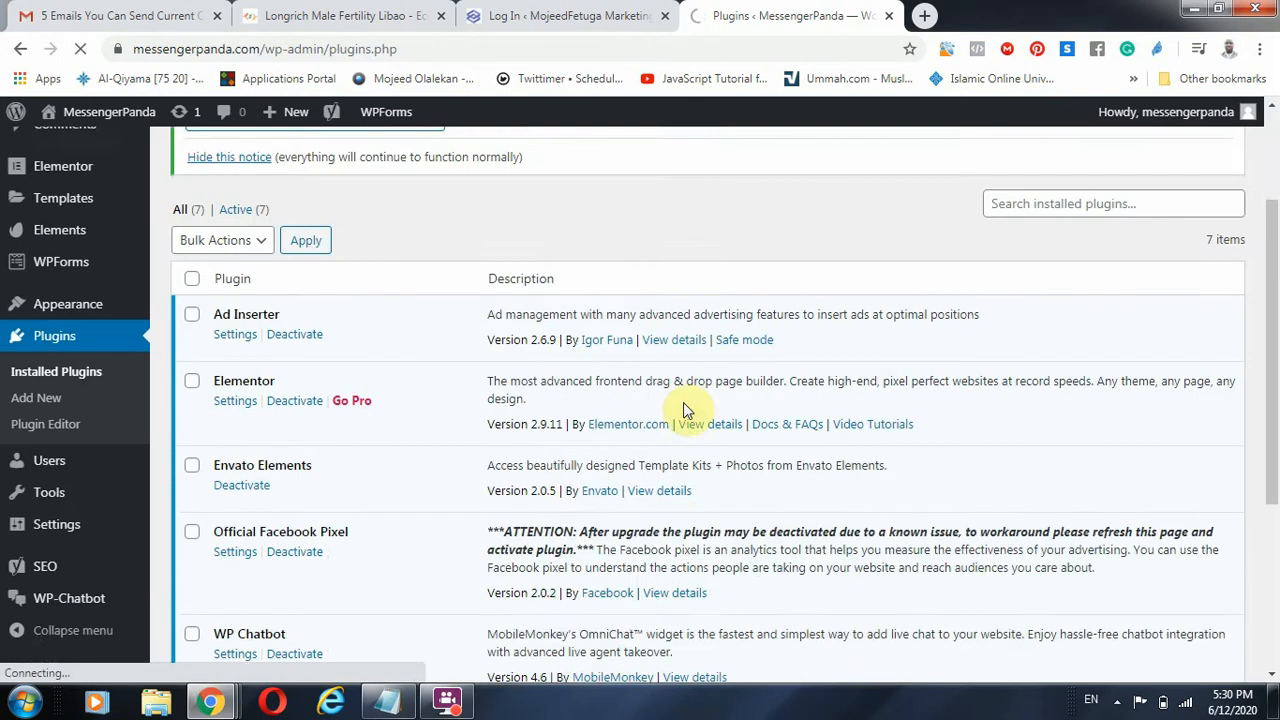
pyautogui.scroll(3, 621, 438)
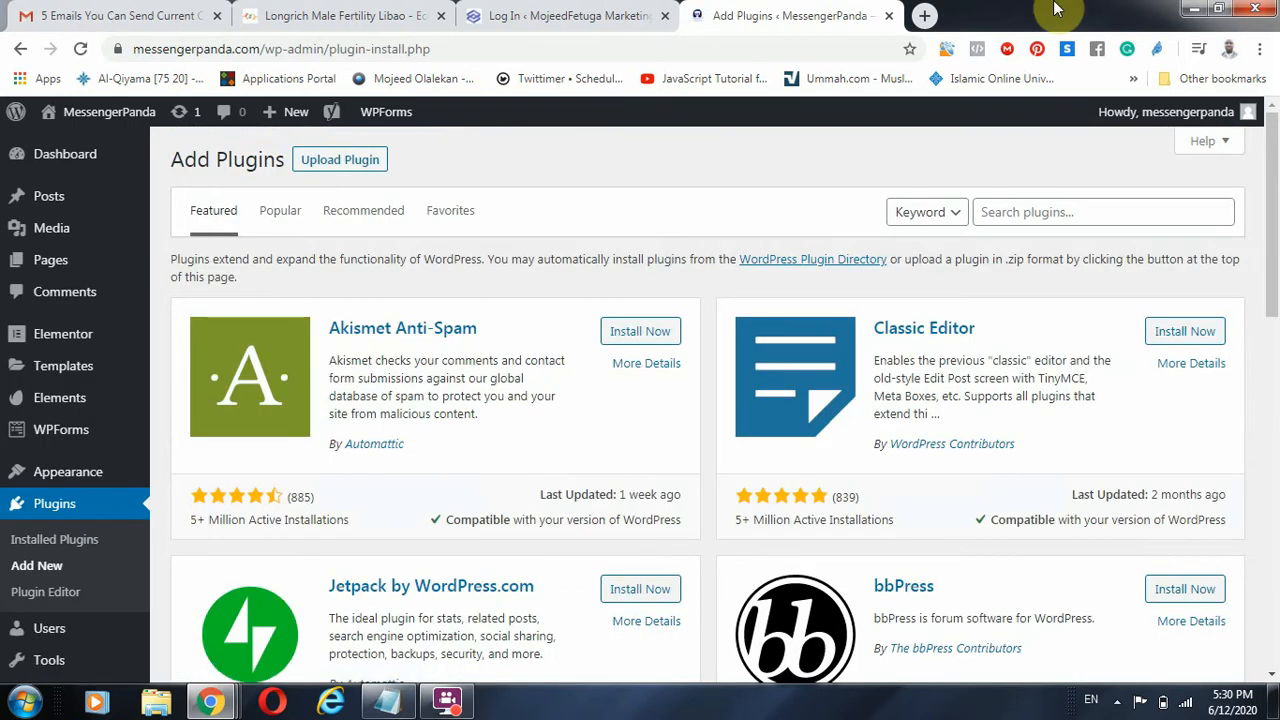
# Search the plugin directory for "sassy social share", and install and activate the Sassy Social Share plugin.
pyautogui.click(1010, 218)
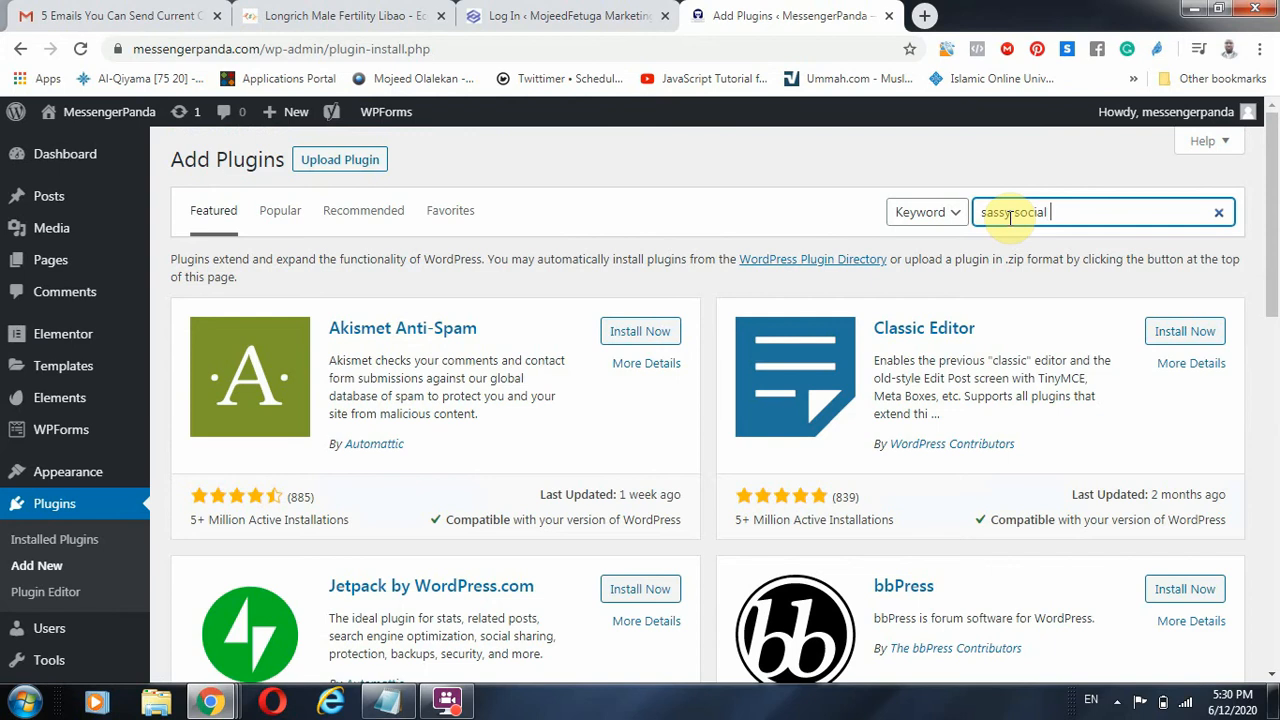
pyautogui.press('Return')
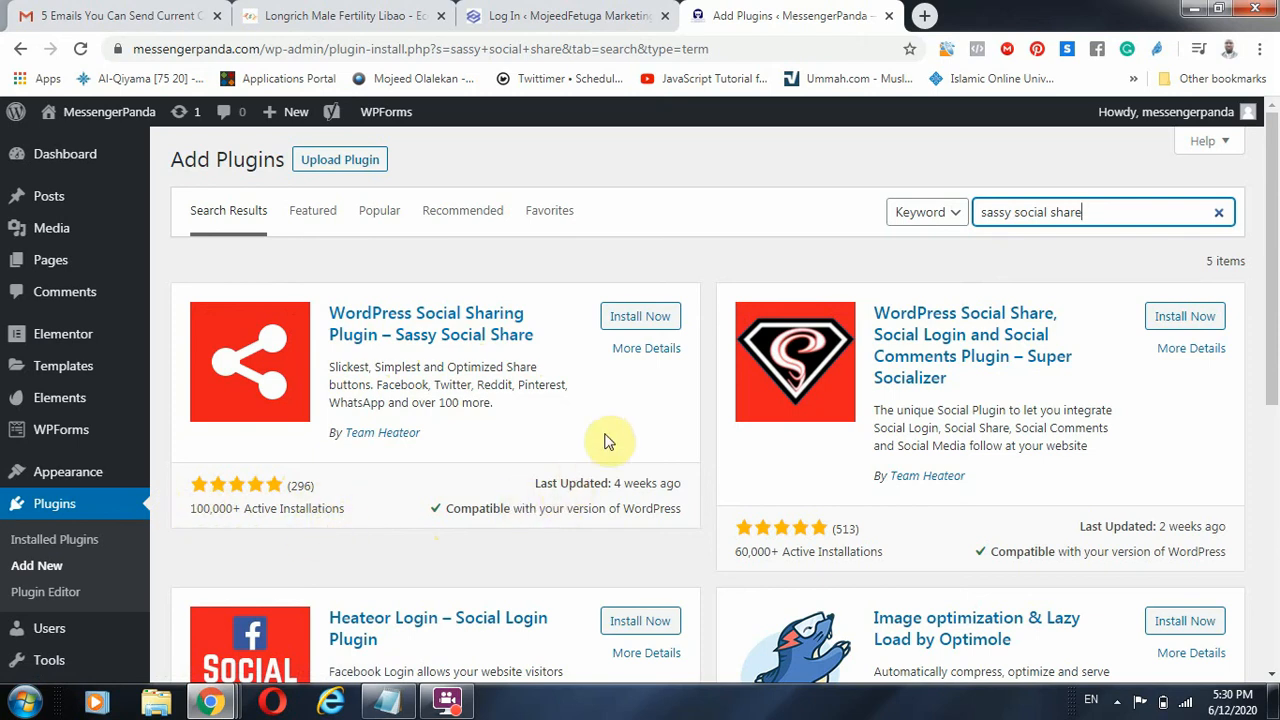
pyautogui.click(634, 320)
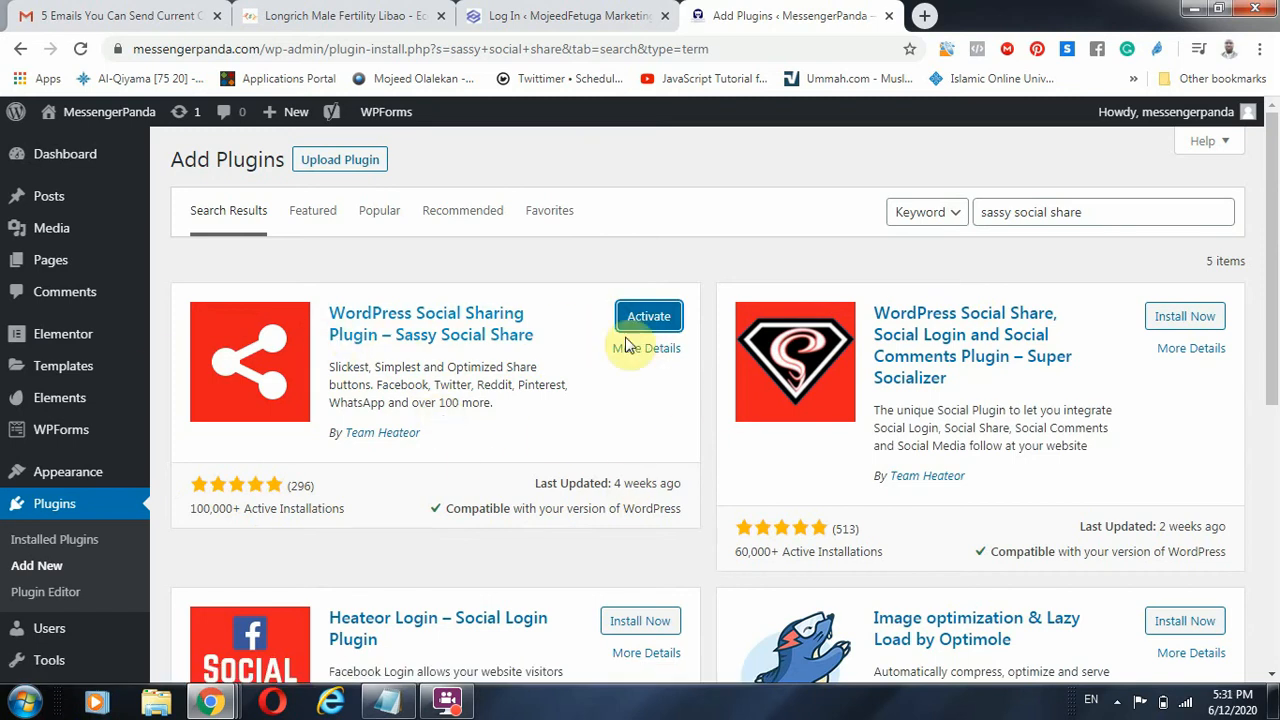
pyautogui.click(640, 320)
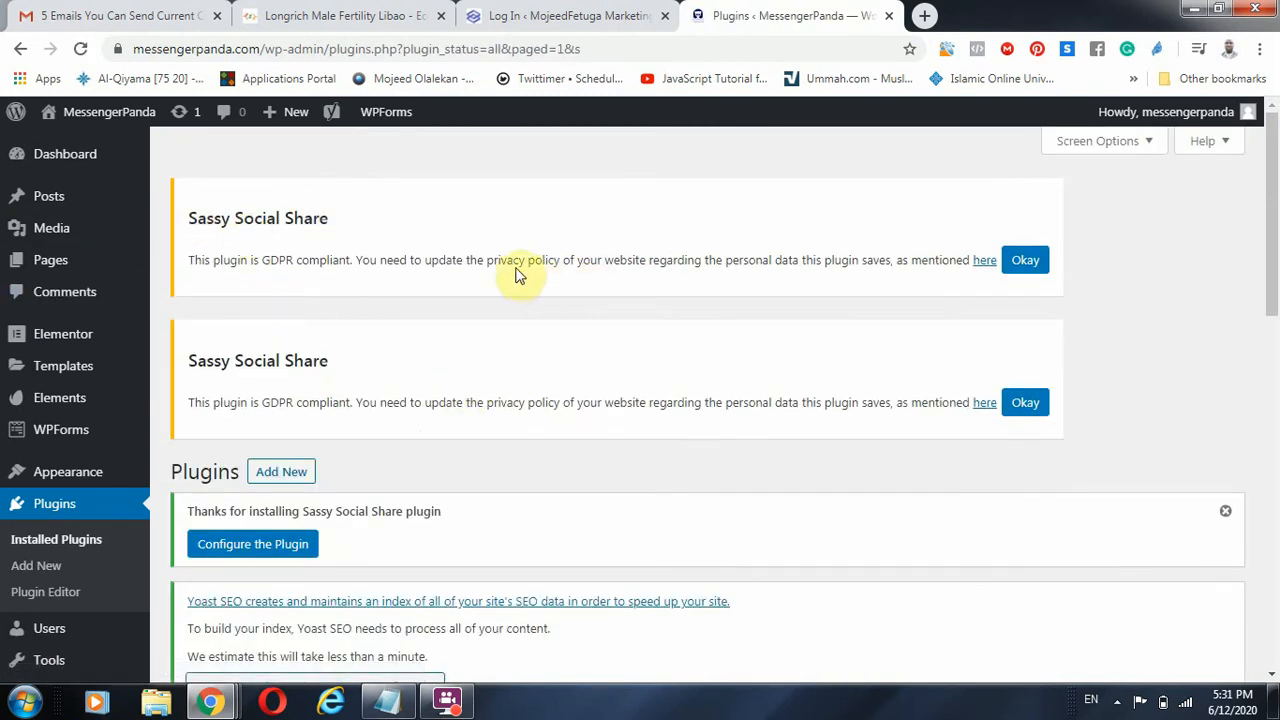
# Locate Sassy Social Share among the installed plugins and open its settings page.
pyautogui.moveTo(494, 265); pyautogui.dragTo(726, 275)
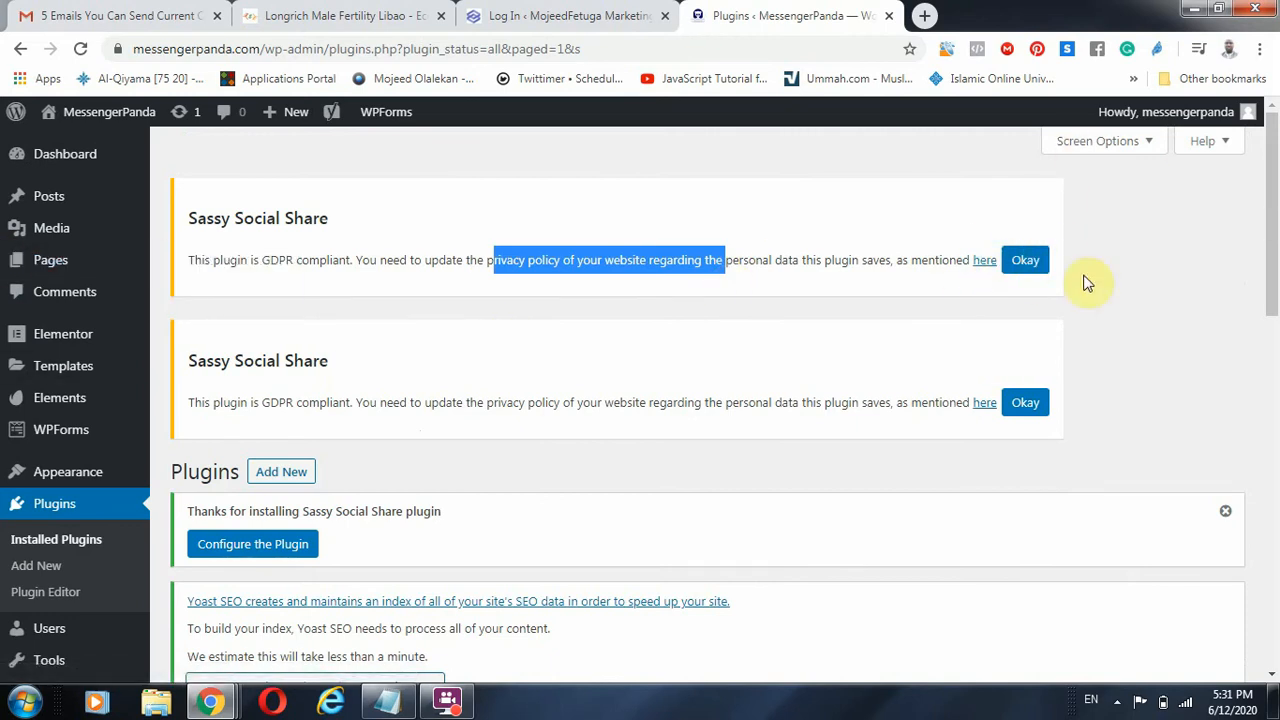
pyautogui.scroll(-5, 729, 329)
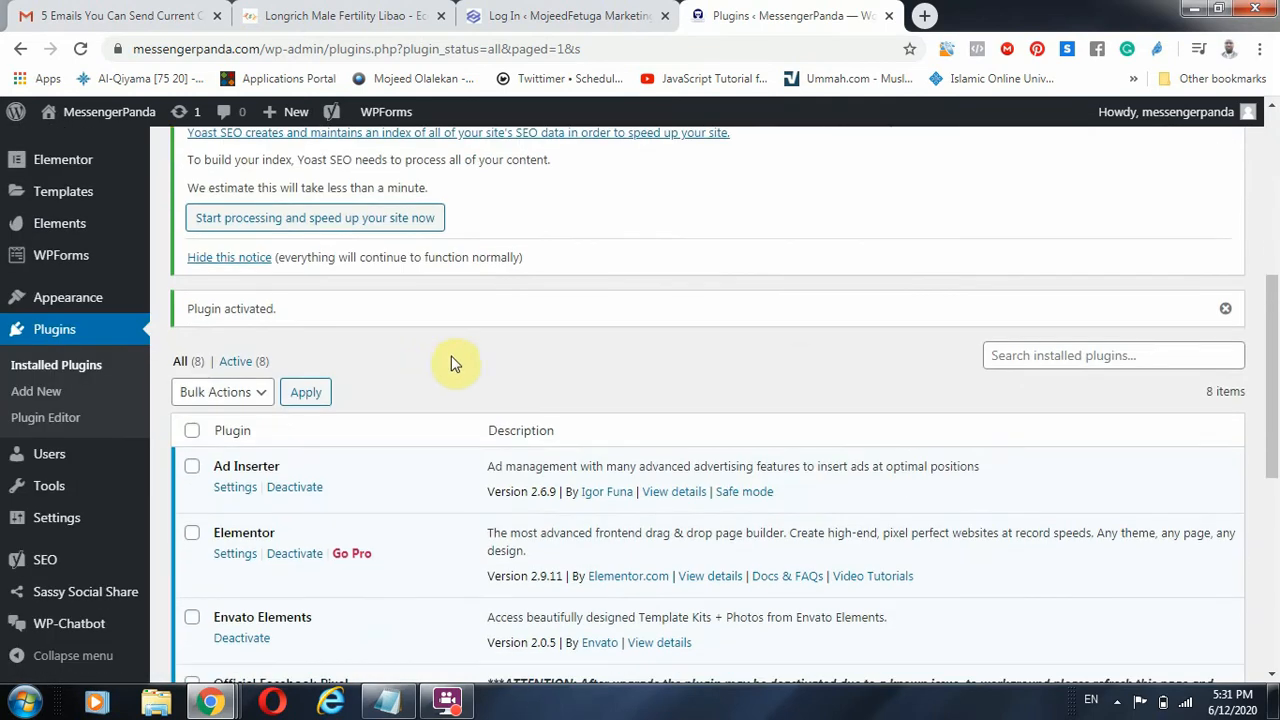
pyautogui.scroll(-6, 480, 350)
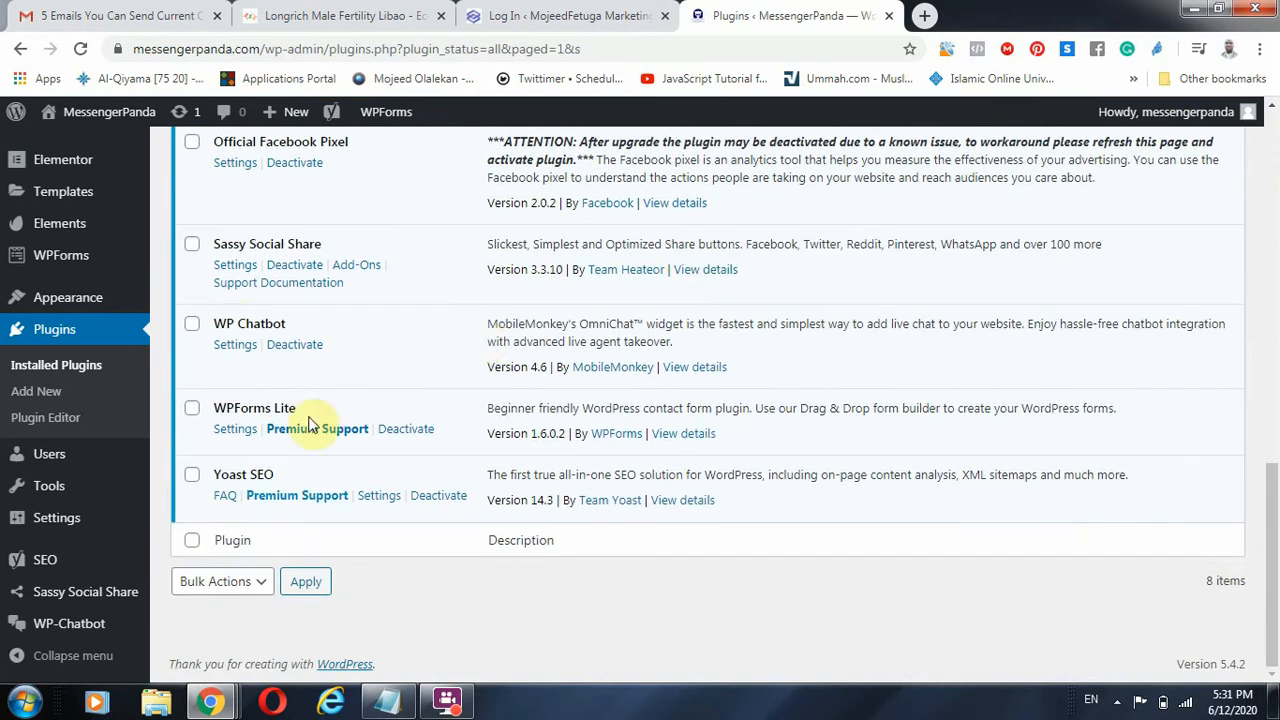
pyautogui.scroll(1, 270, 412)
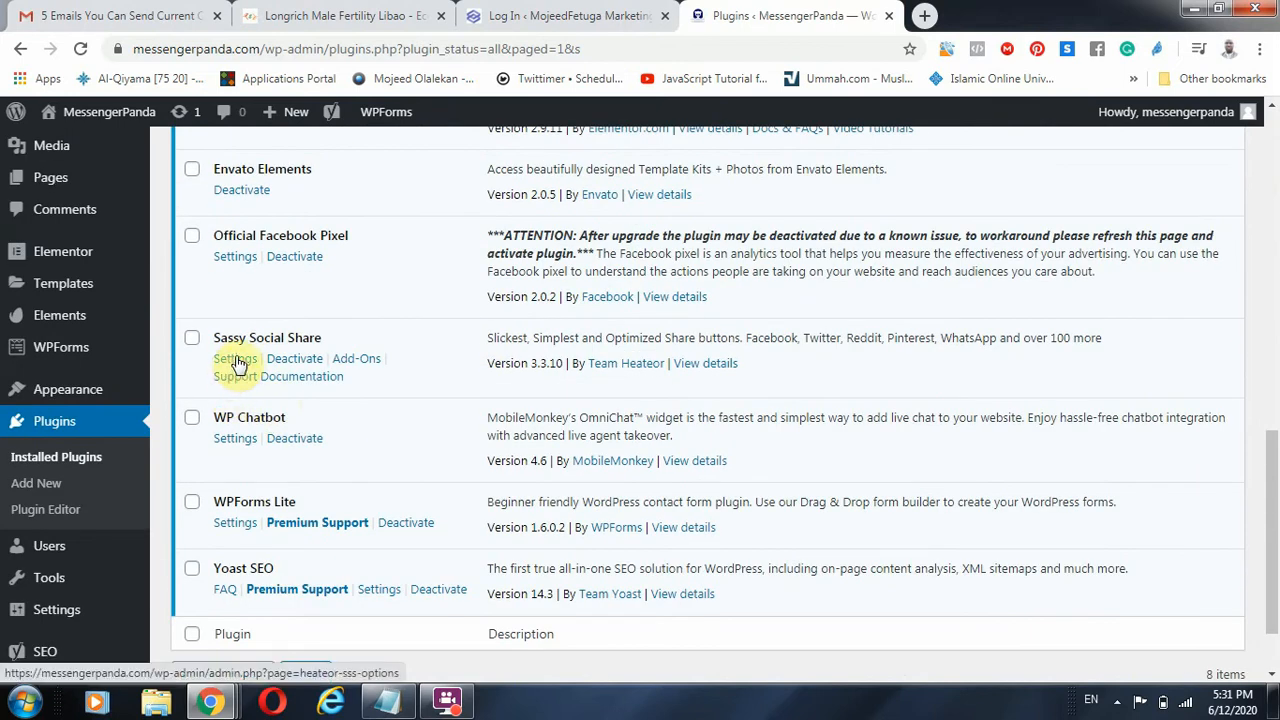
pyautogui.scroll(-1, 70, 470)
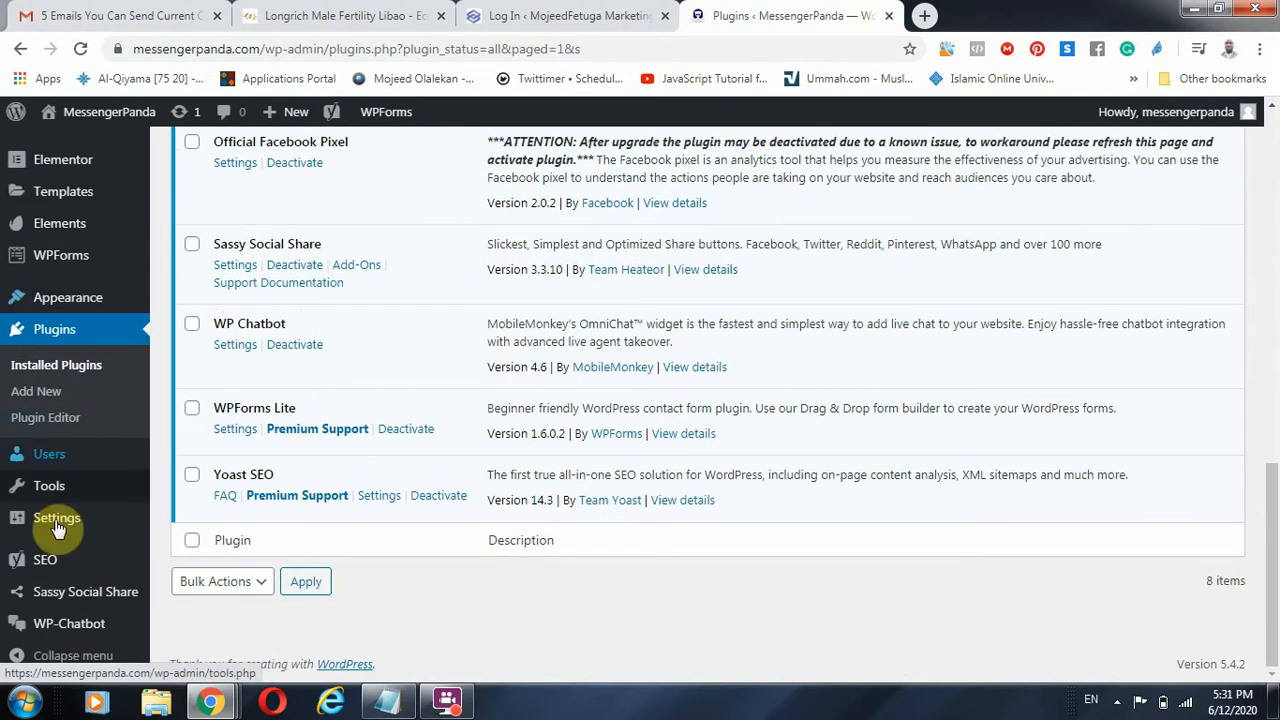
pyautogui.moveTo(68, 597)
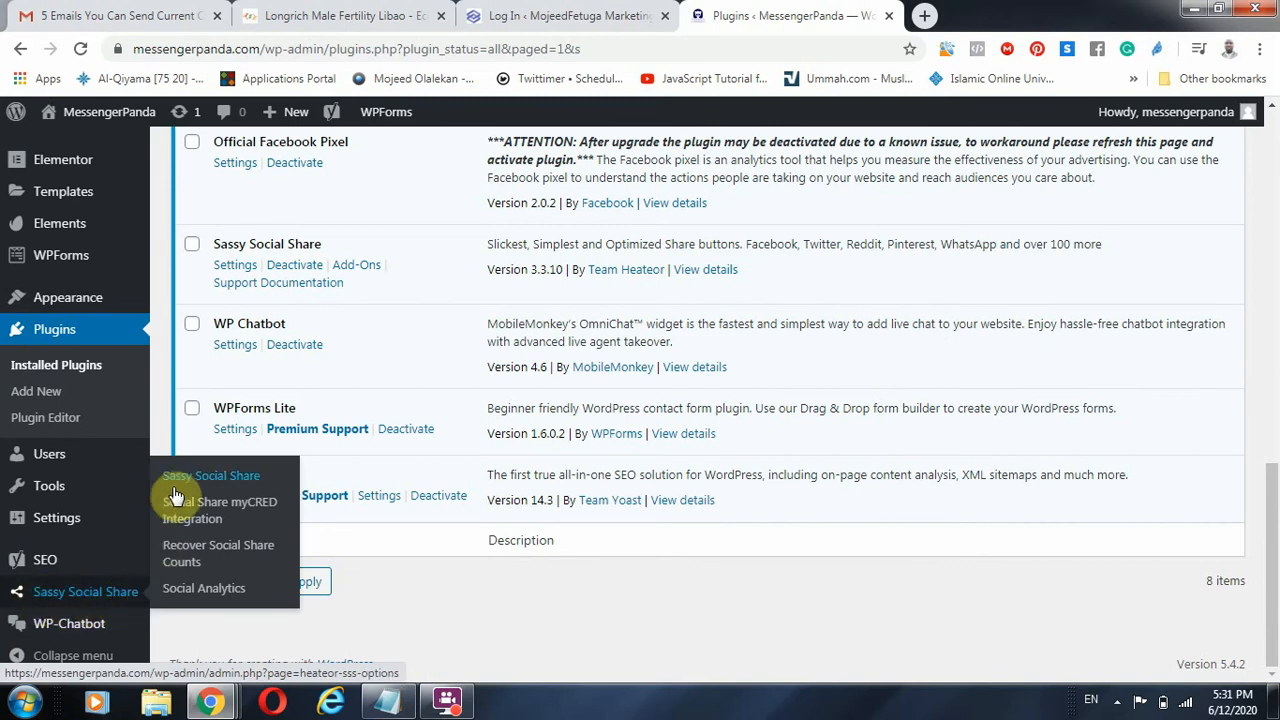
pyautogui.scroll(5, 229, 414)
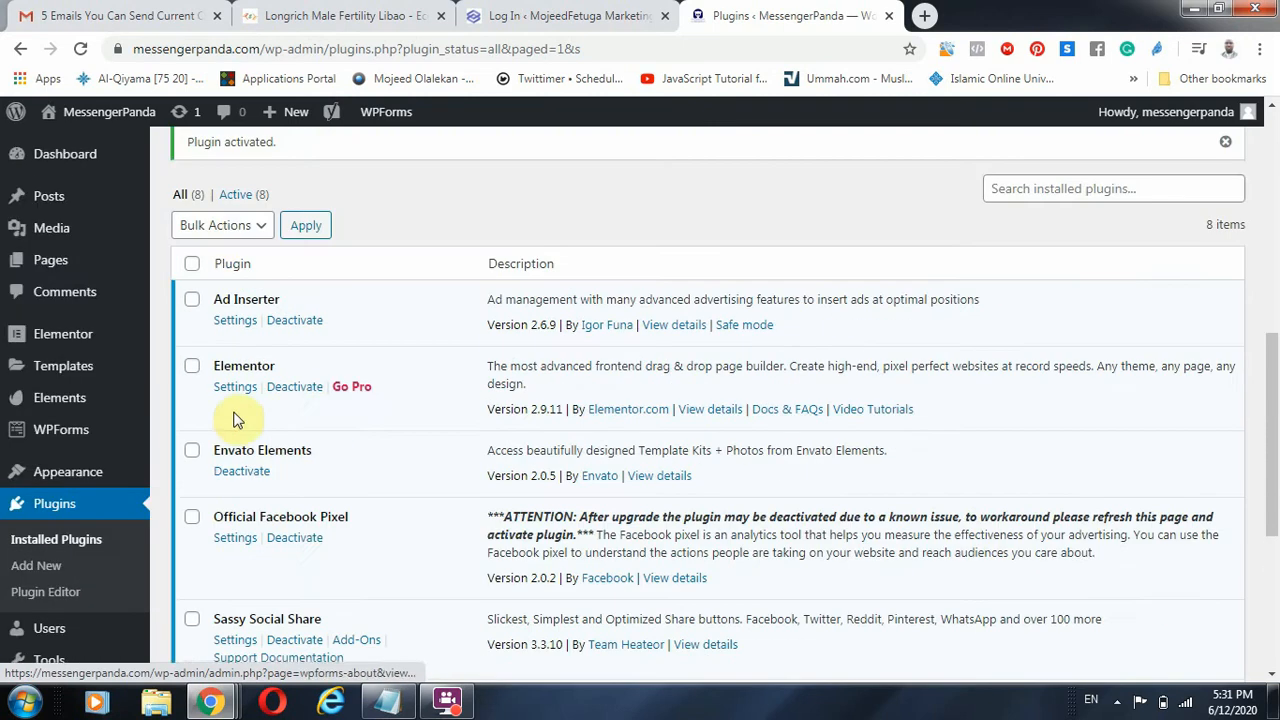
pyautogui.scroll(-2, 222, 570)
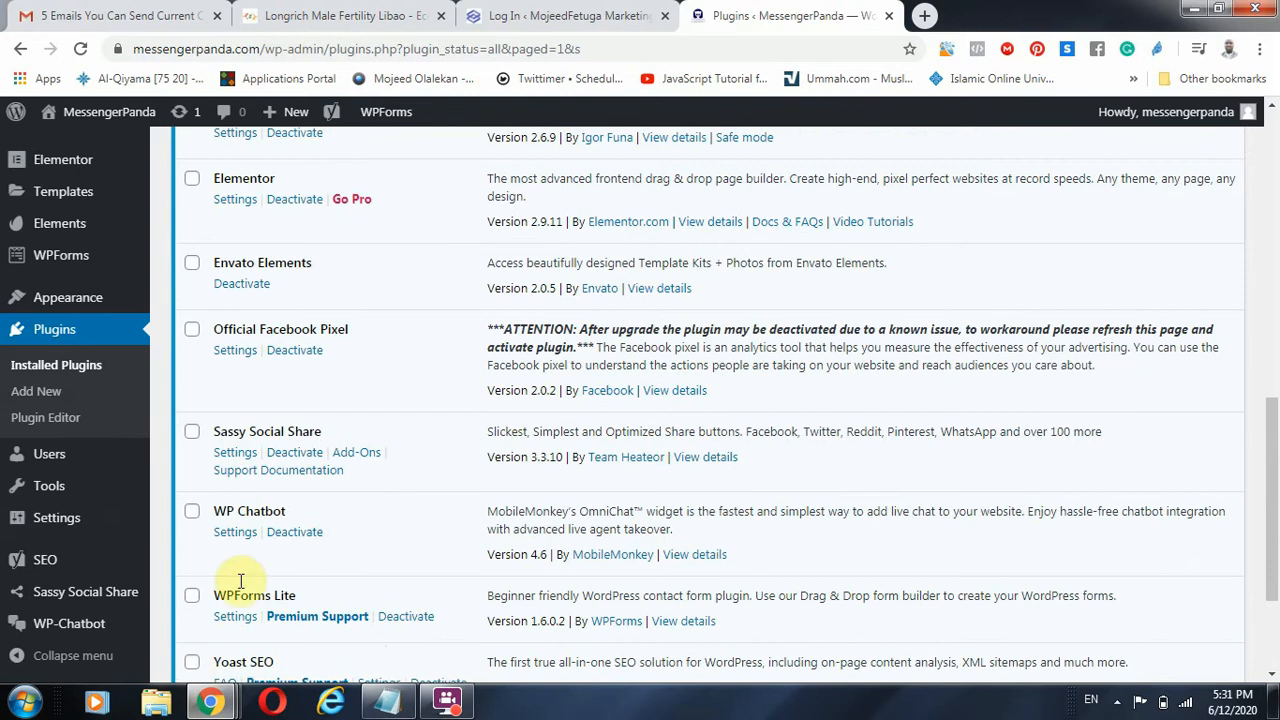
pyautogui.click(229, 453)
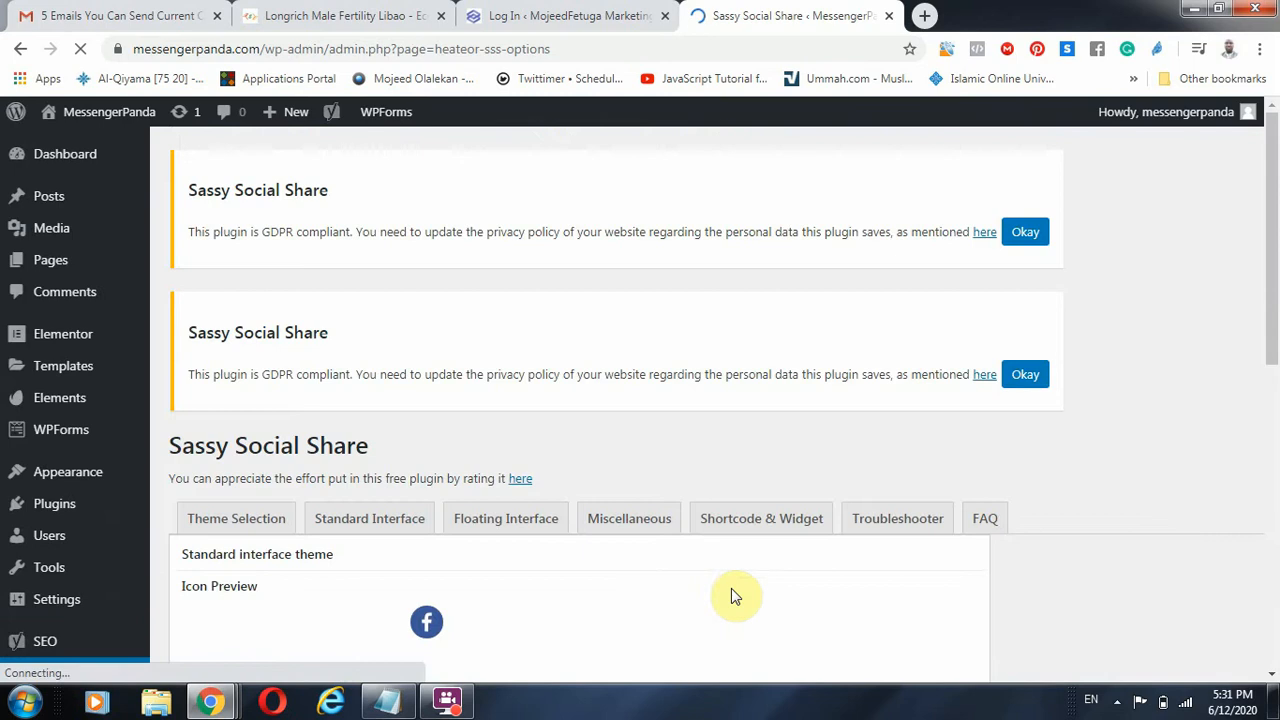
# Examine the floating and inline share buttons along the Longrich Male Fertility Libao product page on the ecomnetworkings site.
pyautogui.scroll(-3, 512, 538)
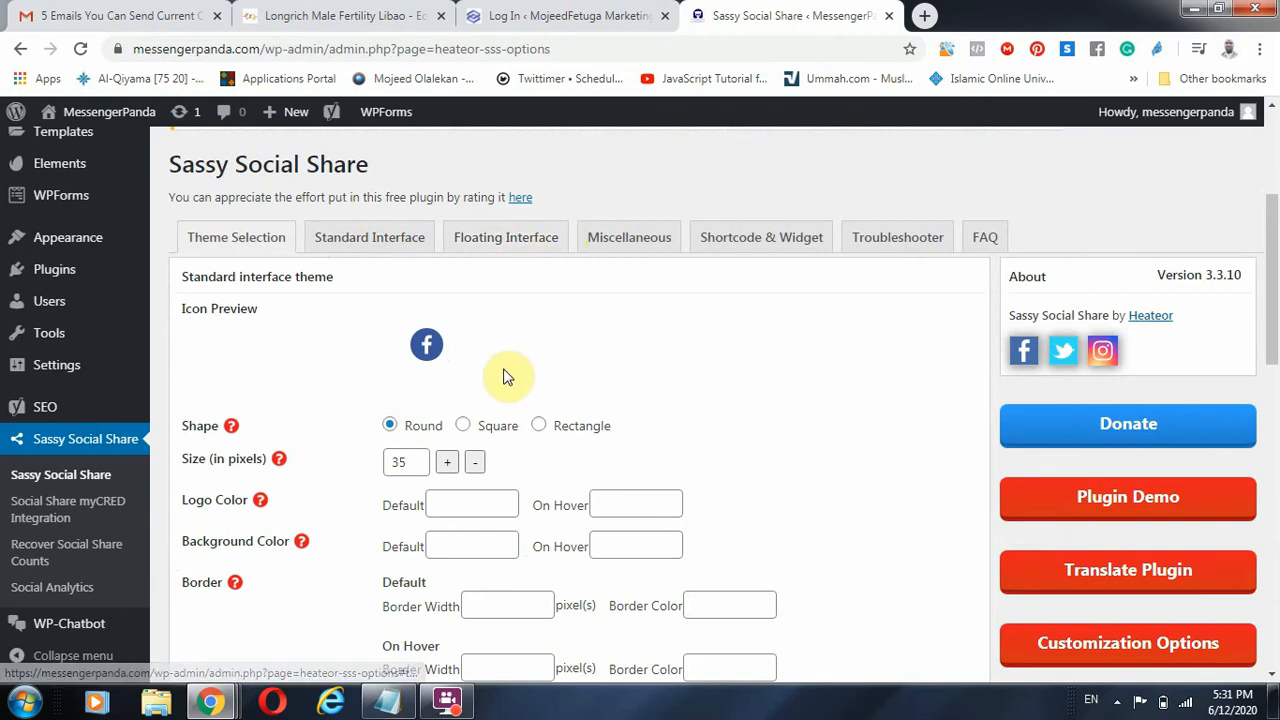
pyautogui.click(371, 14)
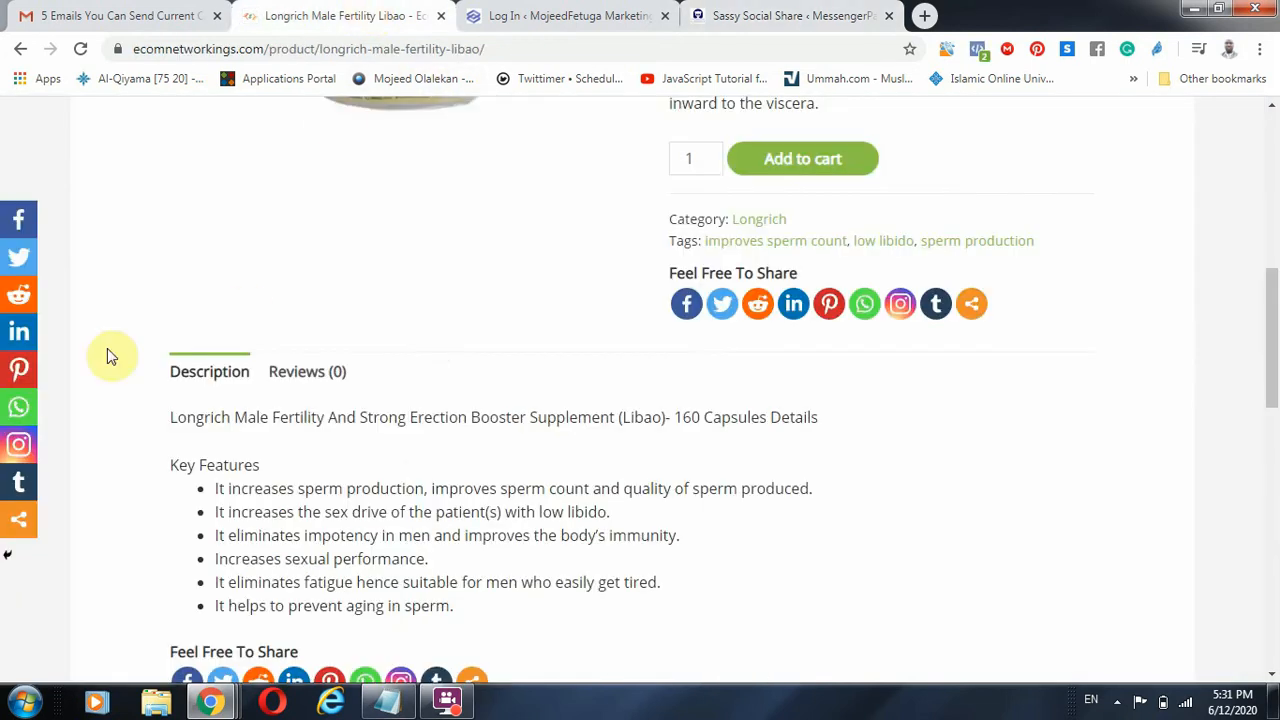
pyautogui.scroll(-7, 5, 398)
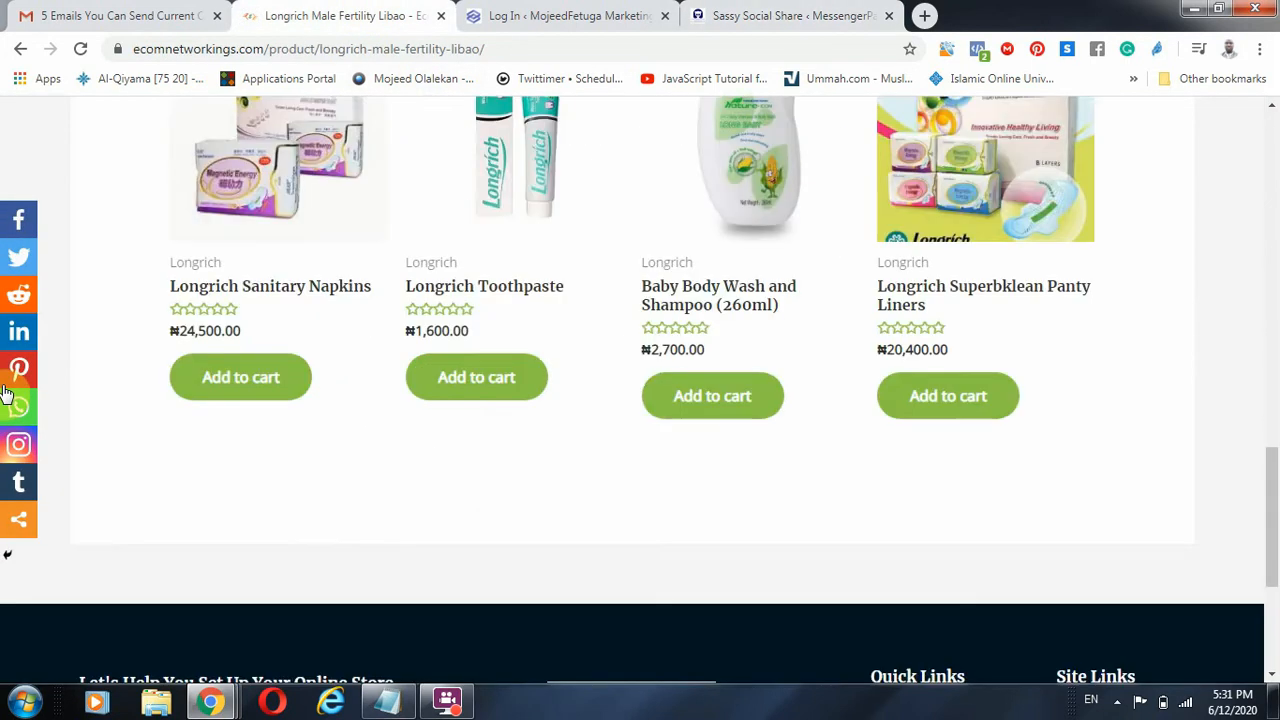
pyautogui.scroll(4, 18, 385)
pyautogui.scroll(10, 18, 385)
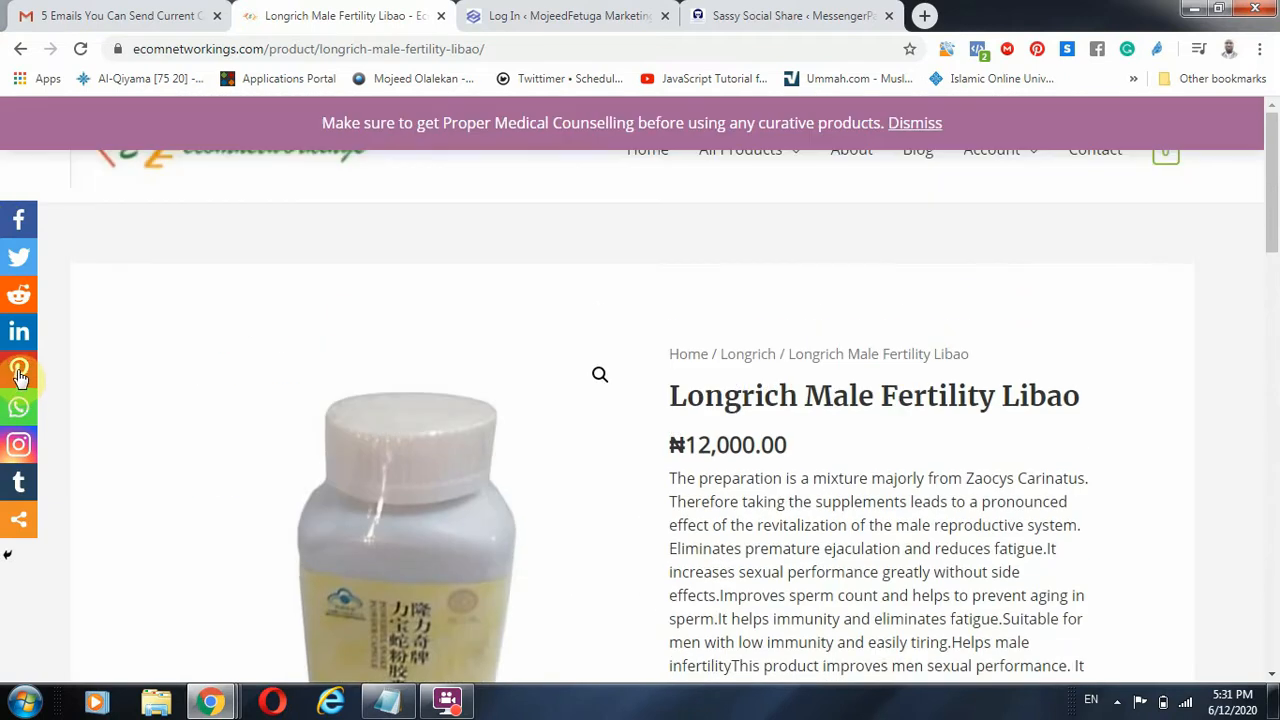
pyautogui.scroll(-1, 268, 300)
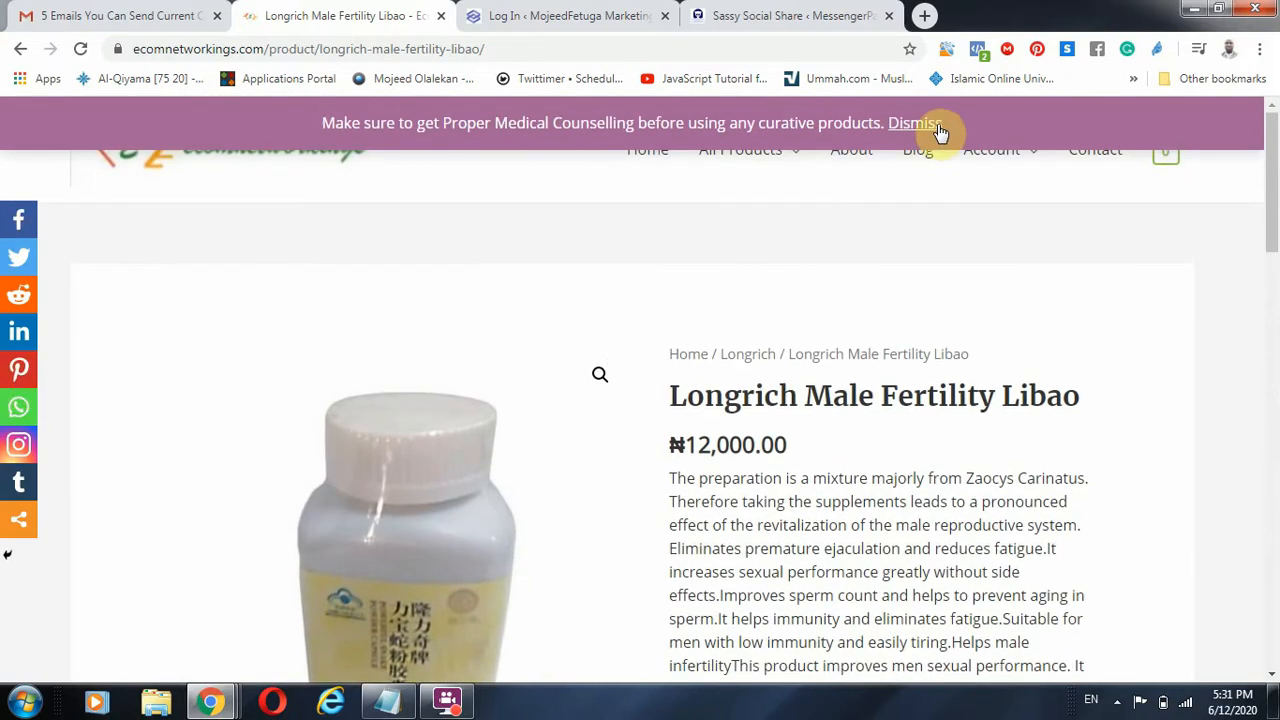
# Dismiss the medical counselling notice on the product page and check the floating share bar while the page moves.
pyautogui.click(922, 114)
pyautogui.moveTo(714, 160)
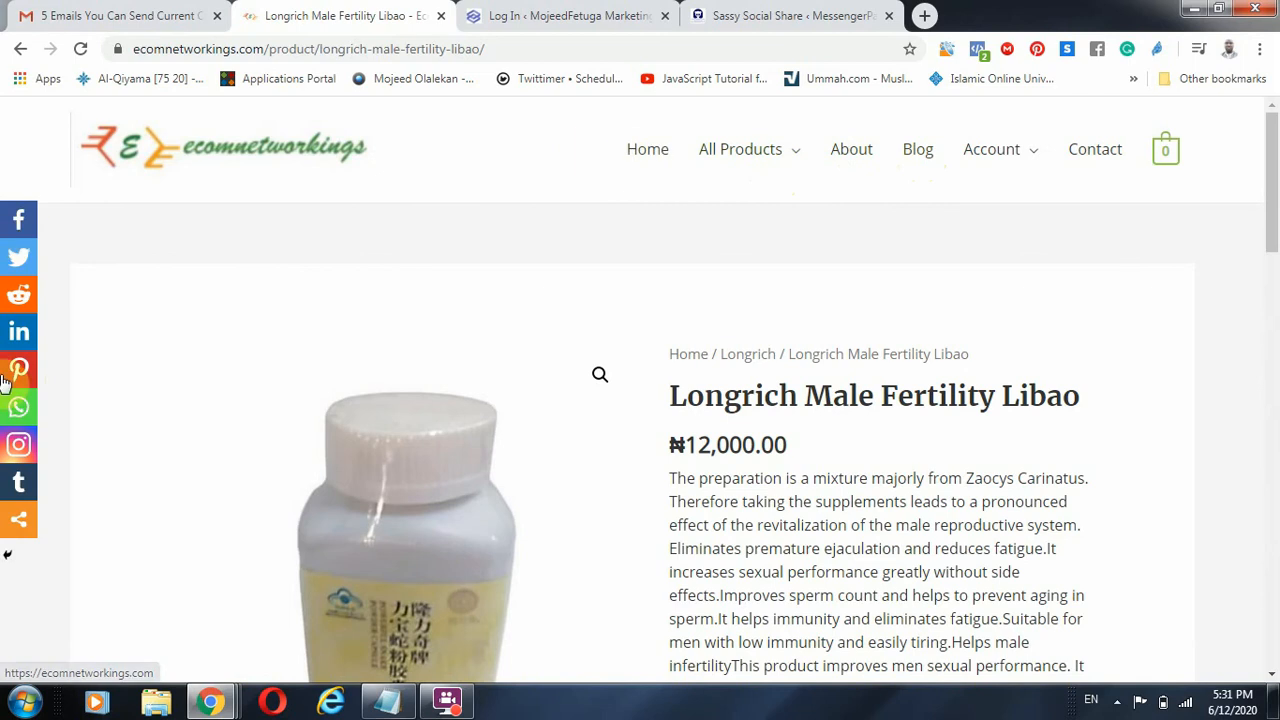
pyautogui.scroll(-2, 557, 314)
pyautogui.scroll(2, 657, 329)
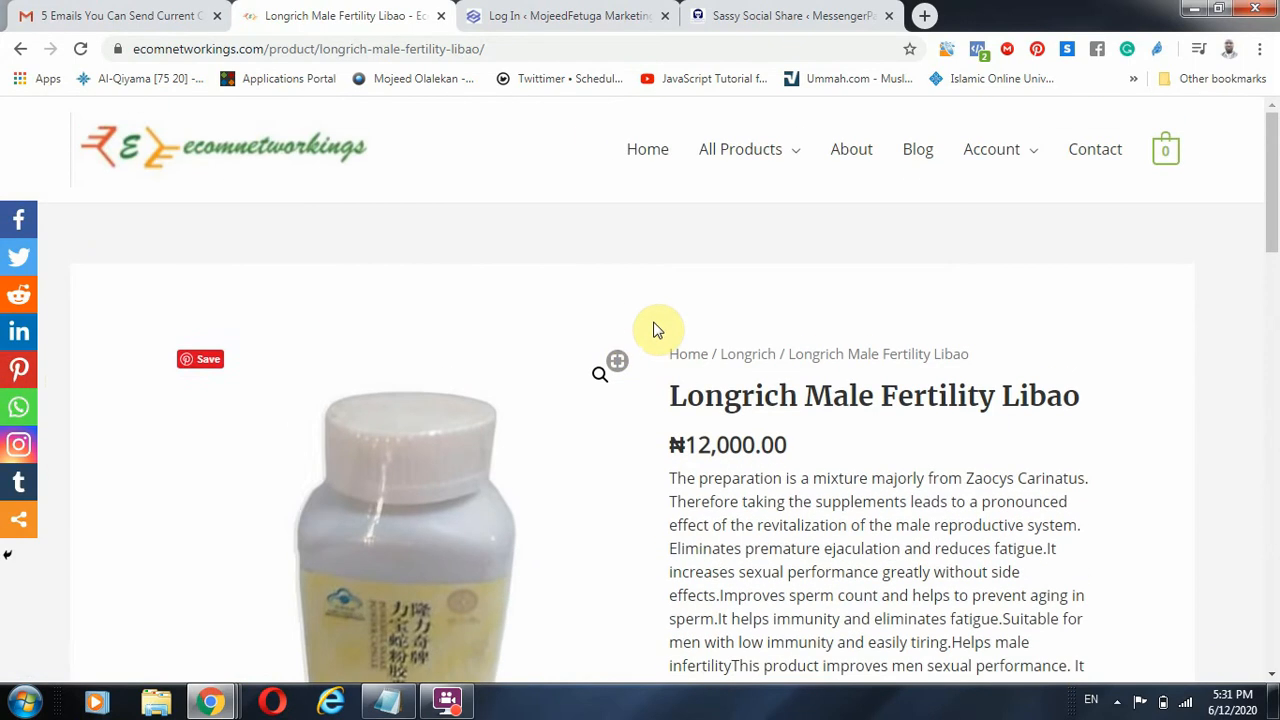
# Hide the floating share bar on the product page and show it again.
pyautogui.click(10, 562)
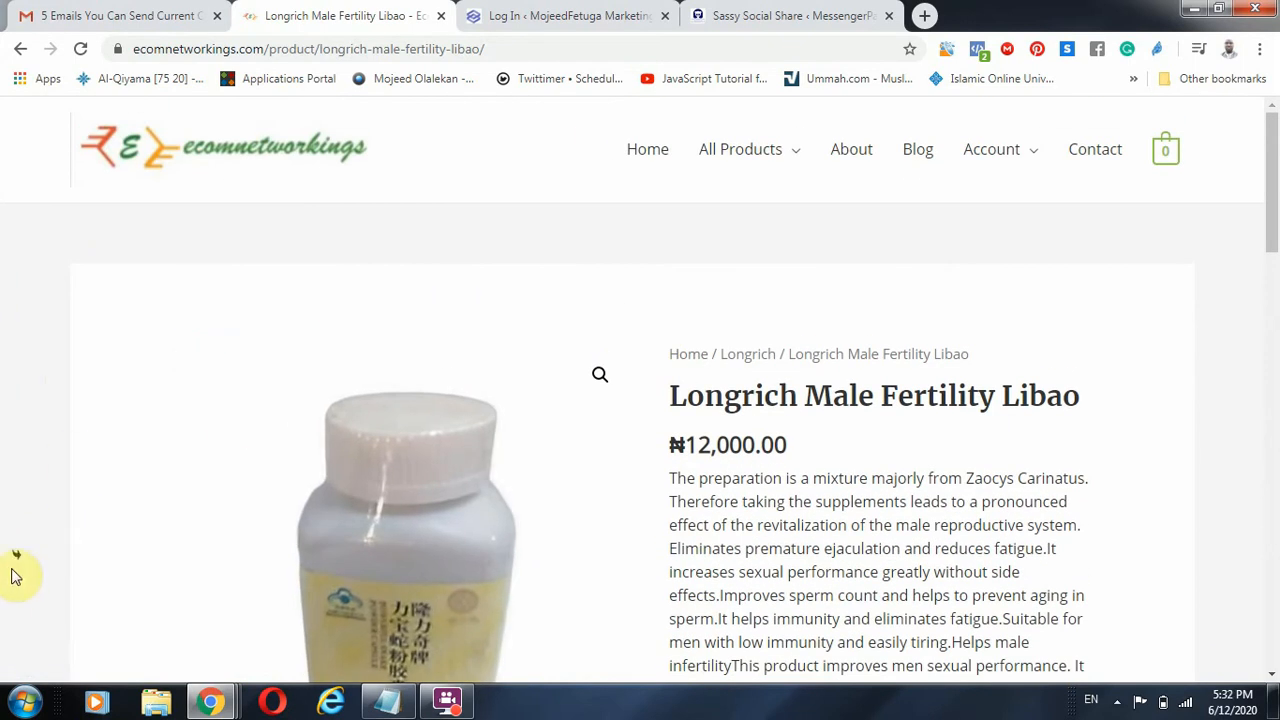
pyautogui.click(20, 560)
pyautogui.scroll(-3, 603, 431)
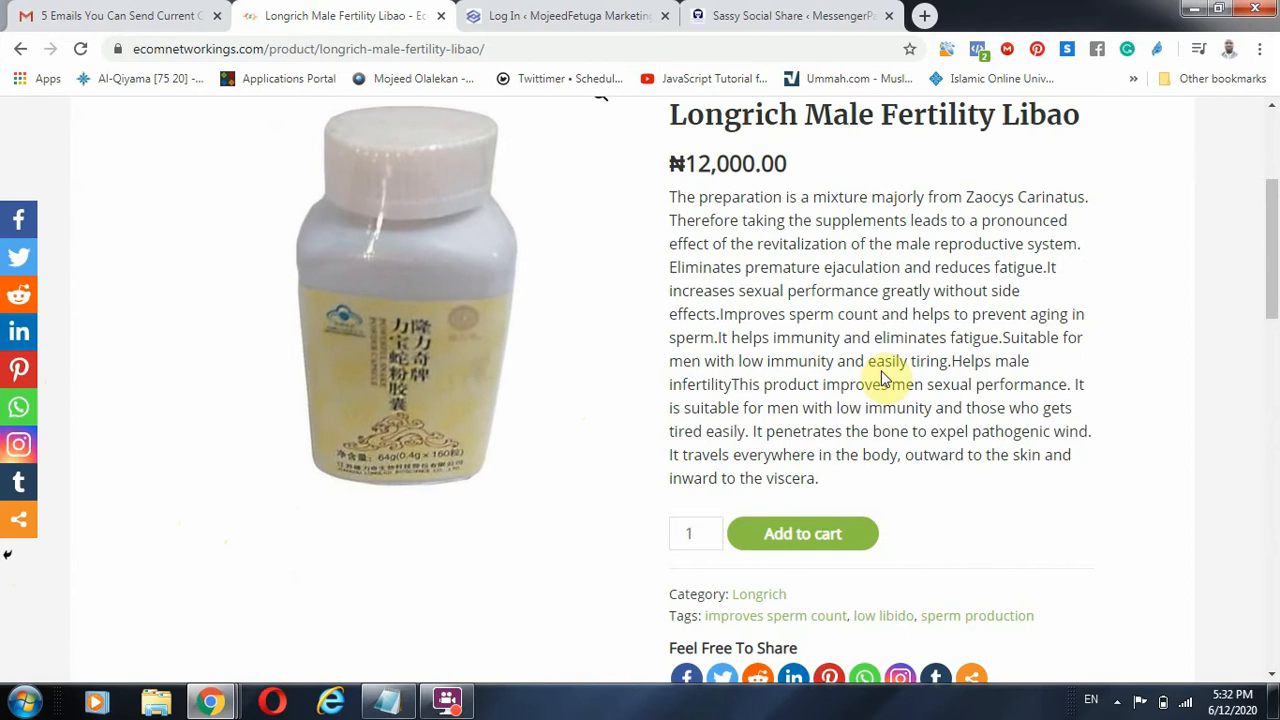
# Shrink the browser window to check the share buttons in the narrow layout, and maximize it again to review the product page.
pyautogui.click(1219, 8)
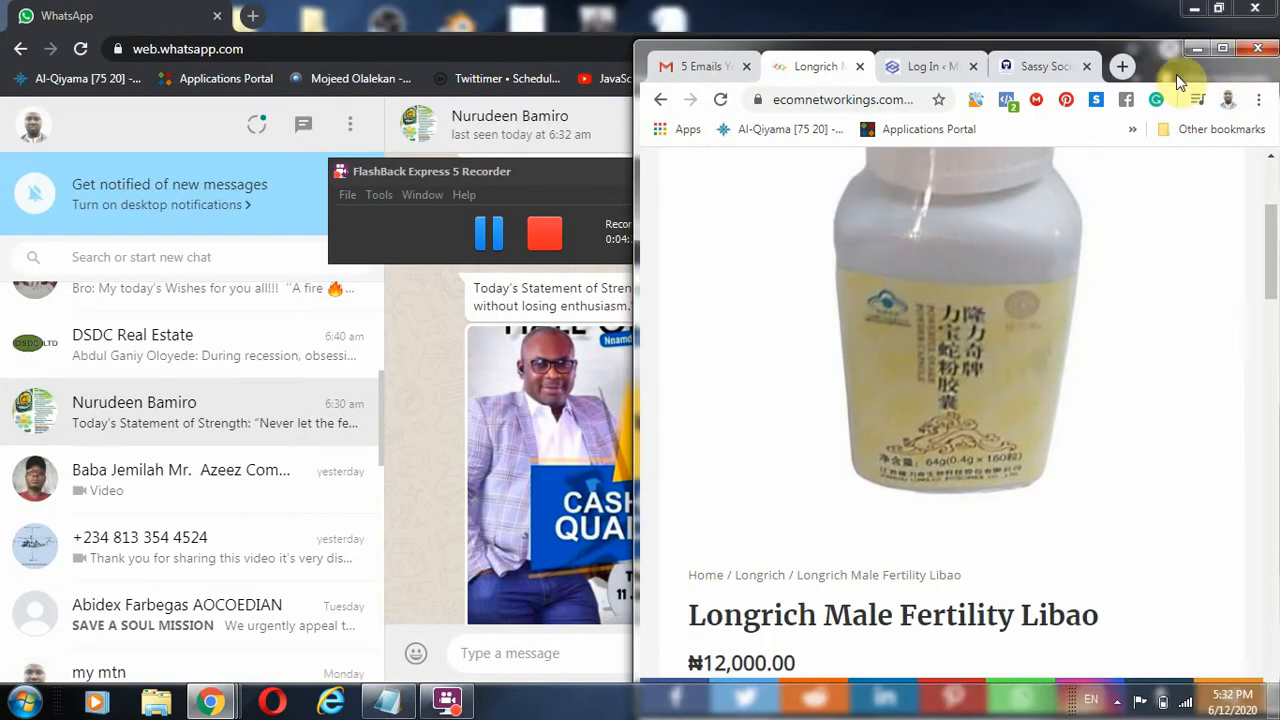
pyautogui.doubleClick(1175, 45)
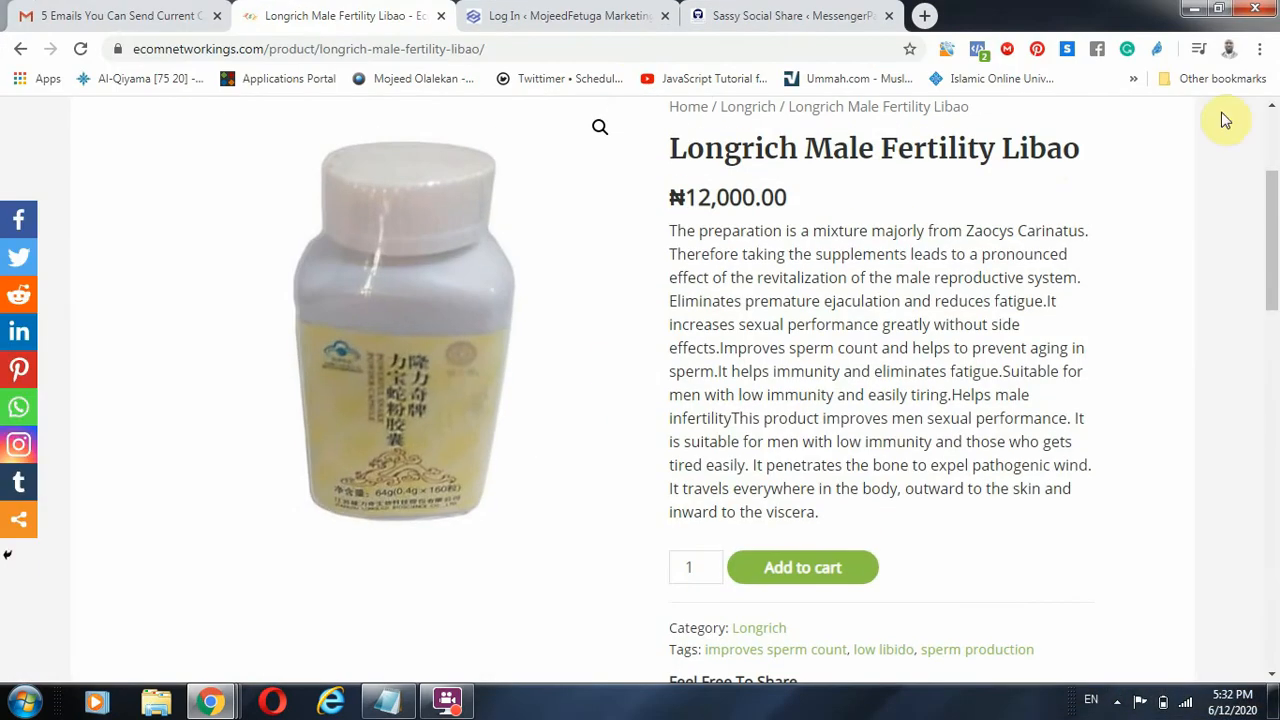
pyautogui.click(1219, 8)
pyautogui.scroll(-2, 880, 458)
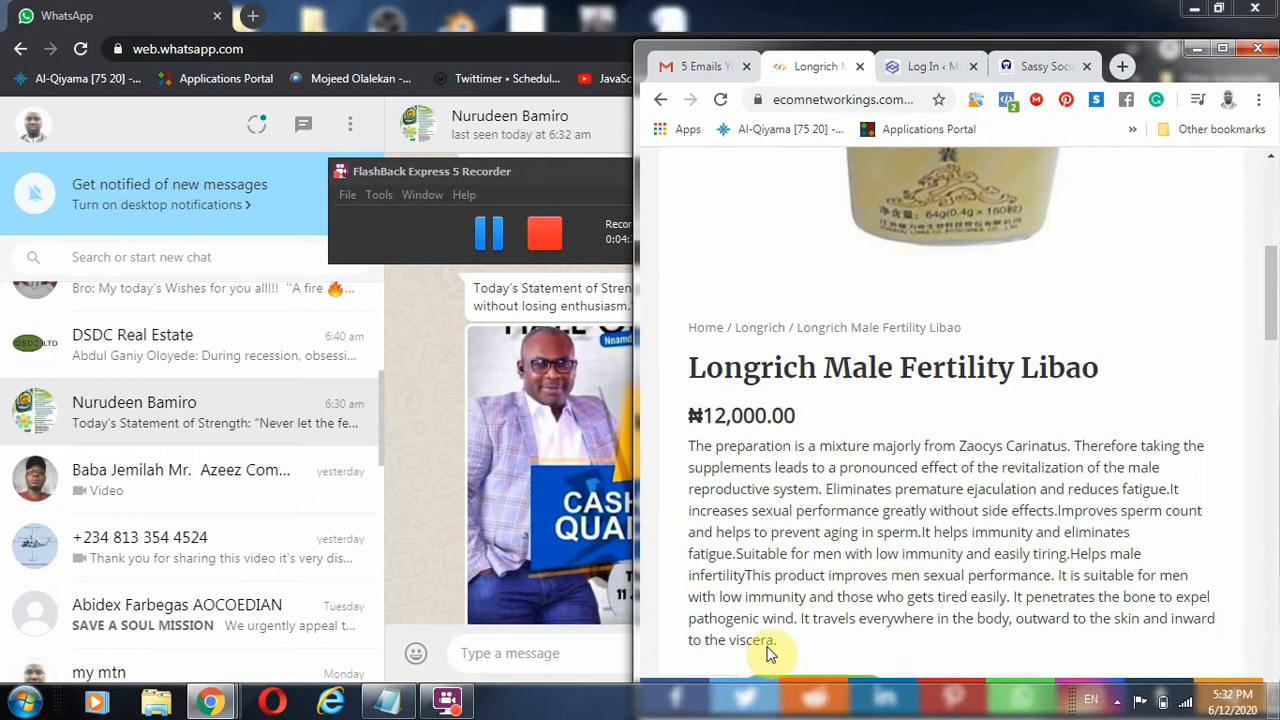
pyautogui.scroll(-3, 882, 604)
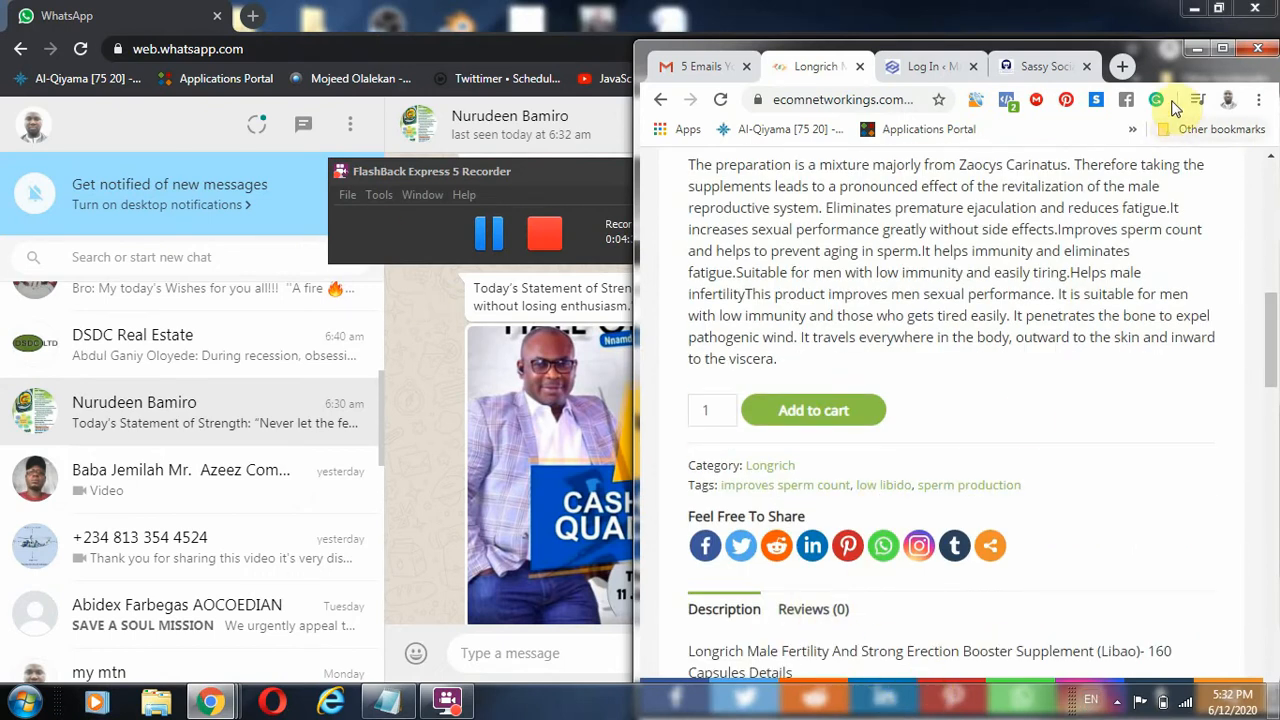
pyautogui.click(1223, 49)
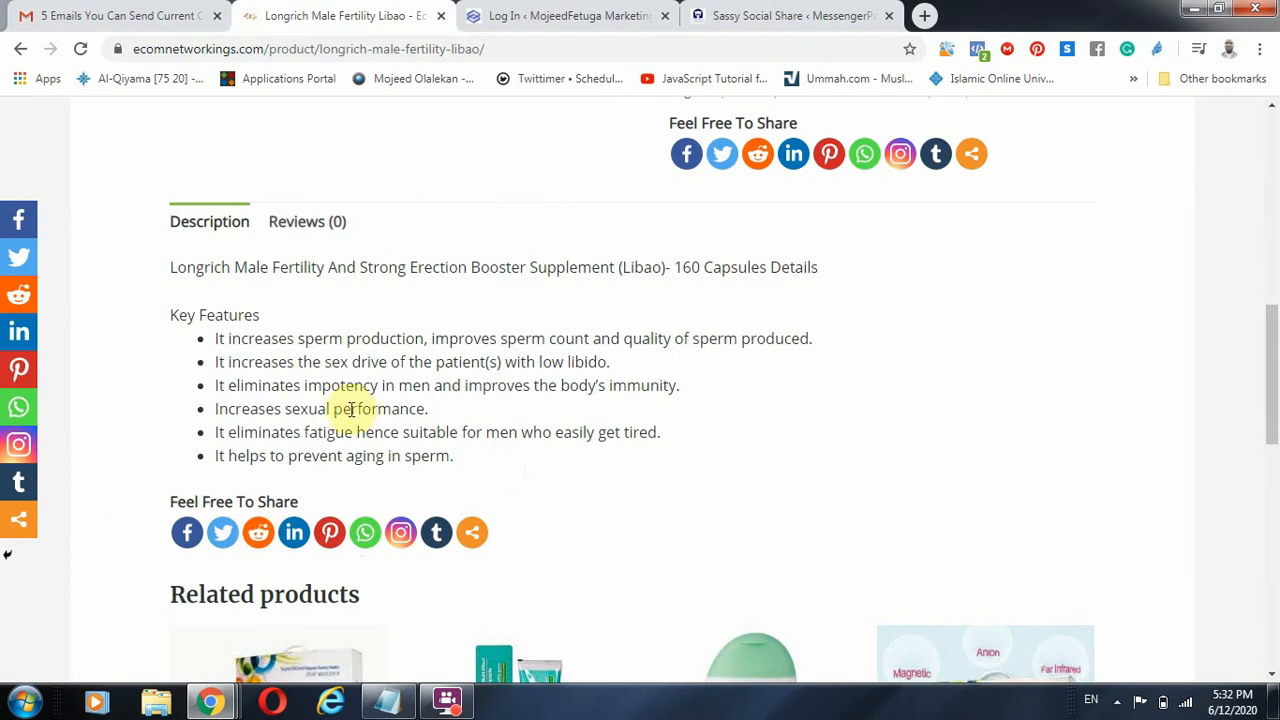
pyautogui.scroll(3, 742, 211)
pyautogui.scroll(3, 742, 211)
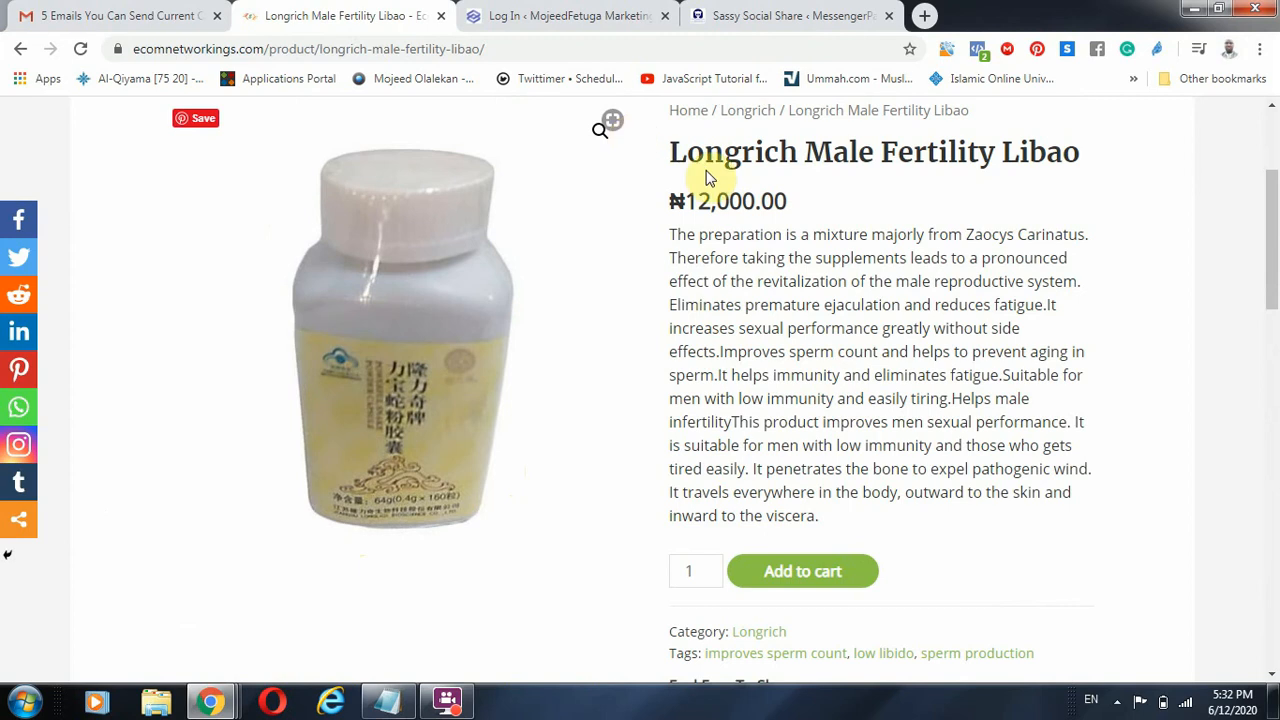
# Return to the Sassy Social Share settings and set the standard interface icon size to 40 pixels.
pyautogui.click(790, 15)
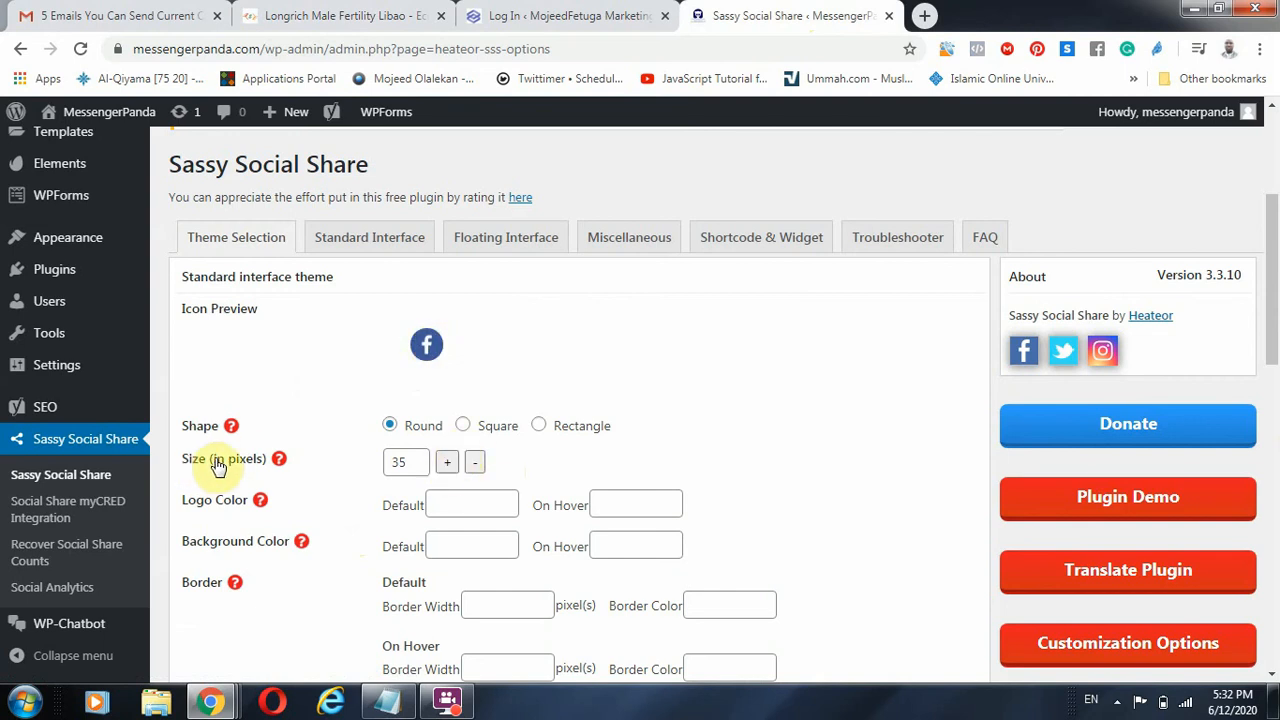
pyautogui.doubleClick(474, 467)
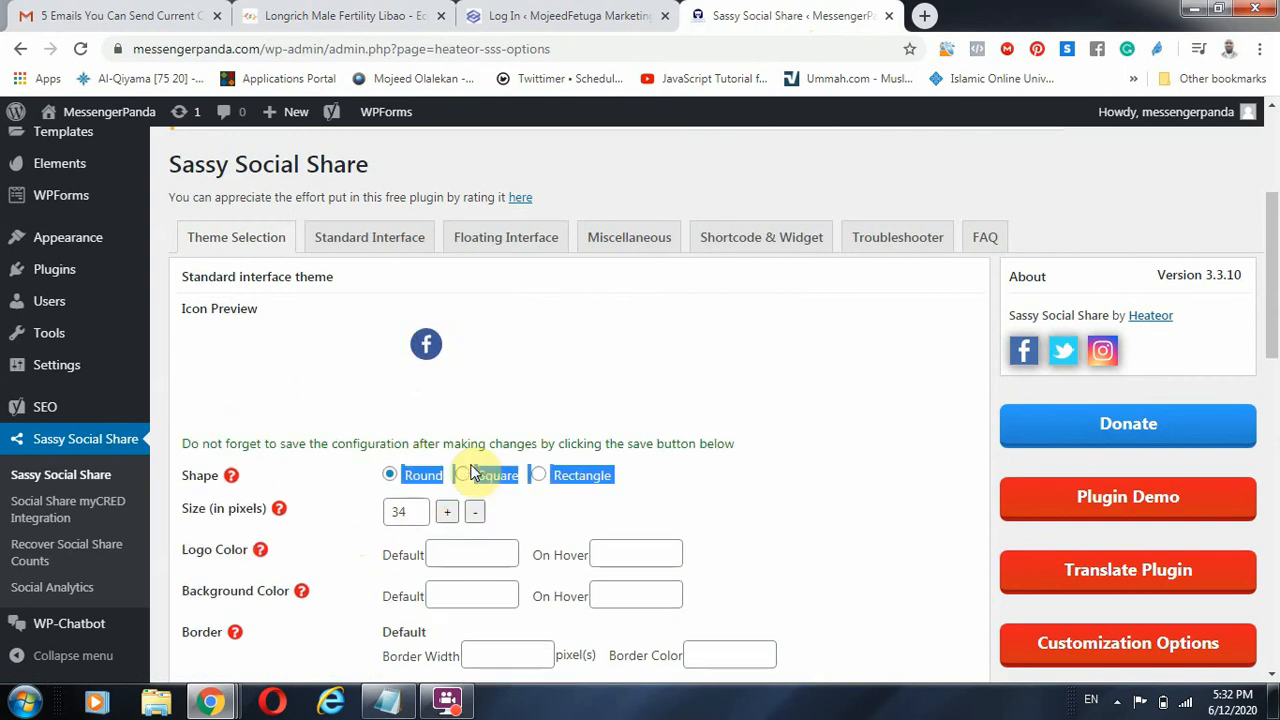
pyautogui.click(448, 513)
pyautogui.click(448, 513)
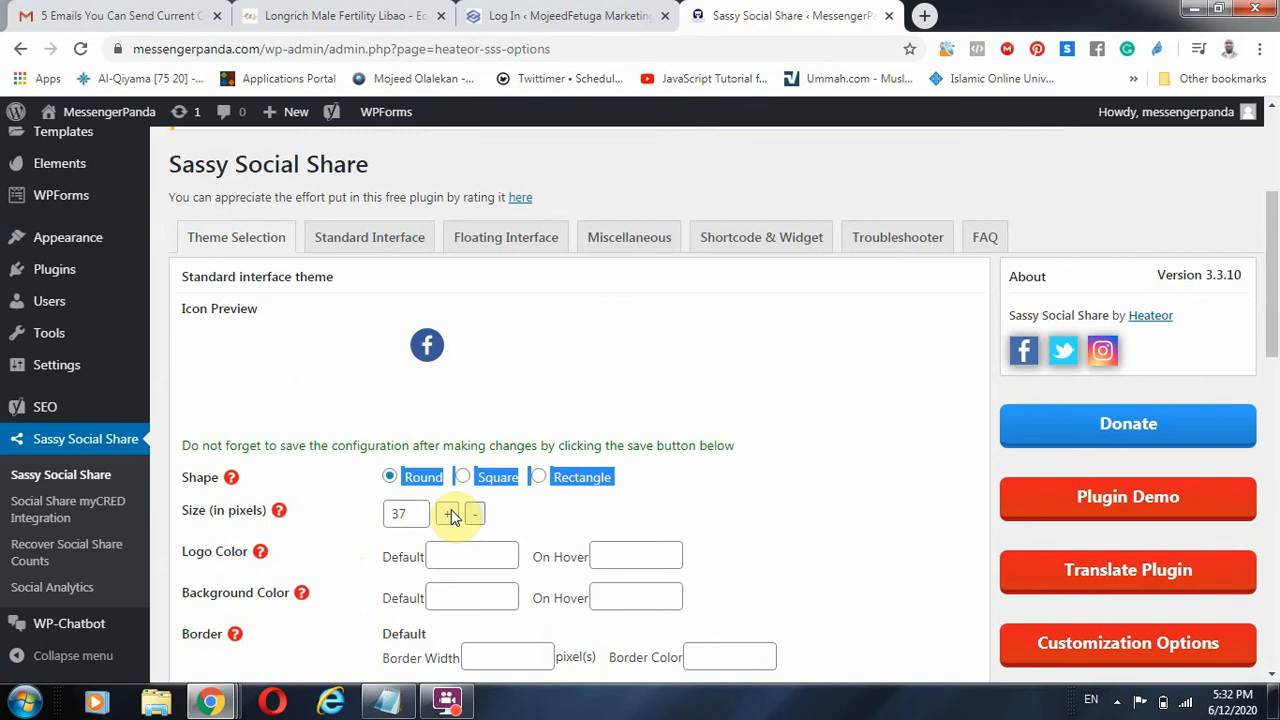
pyautogui.click(448, 513)
pyautogui.click(448, 513)
pyautogui.click(448, 513)
pyautogui.click(507, 507)
# Set the standard interface icon shape to Square and its size to 44 pixels.
pyautogui.click(465, 482)
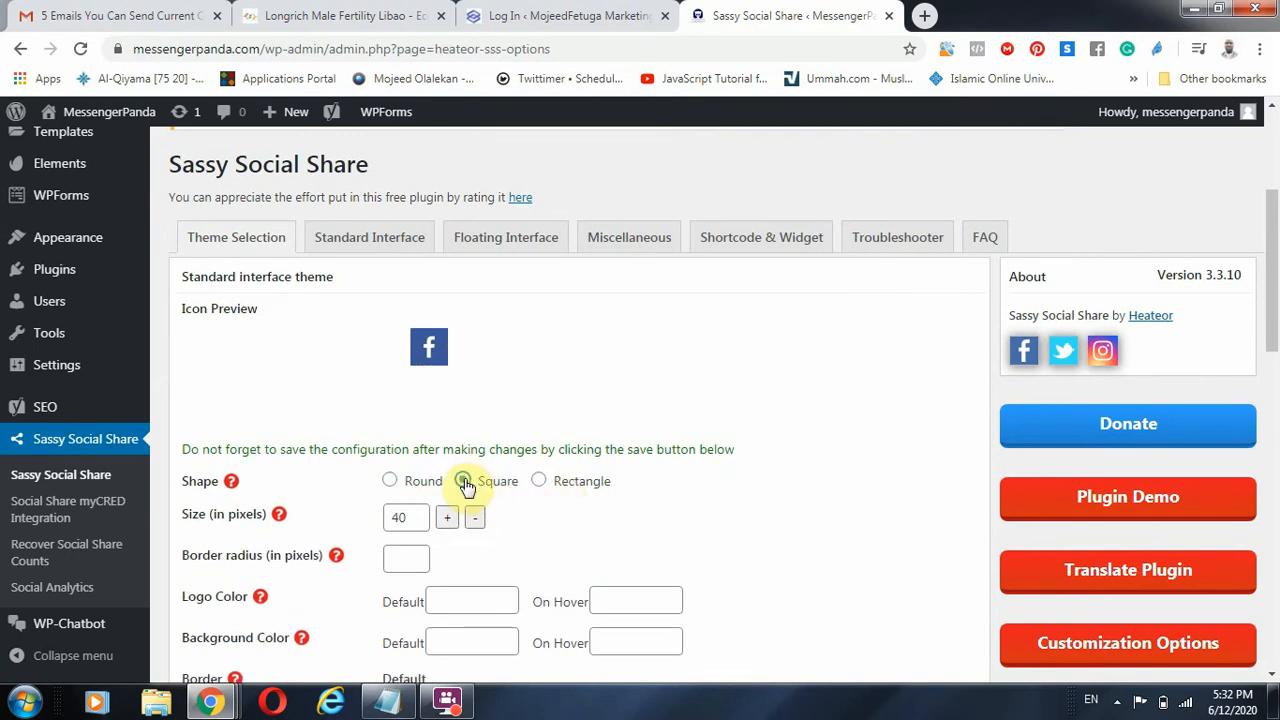
pyautogui.click(447, 519)
pyautogui.click(447, 519)
pyautogui.click(447, 520)
pyautogui.click(447, 520)
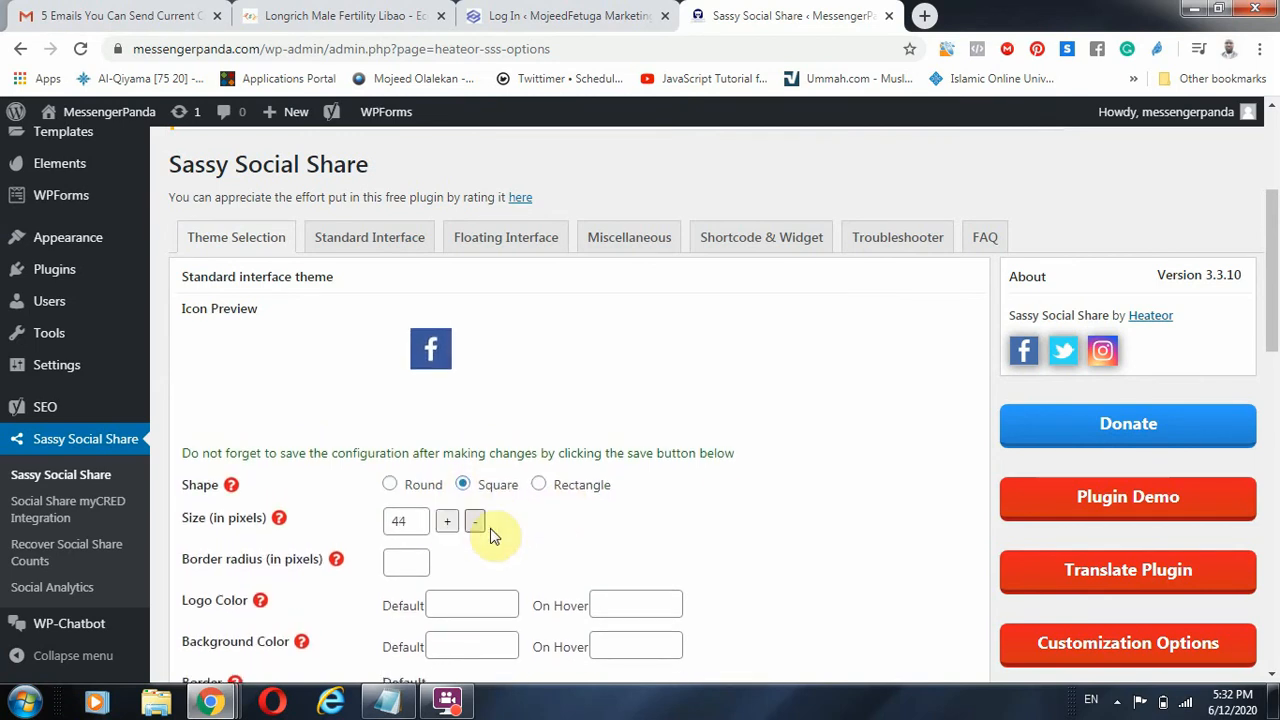
# Reduce the standard interface icon size to 36 pixels.
pyautogui.click(476, 522)
pyautogui.click(476, 522)
pyautogui.click(477, 521)
pyautogui.click(477, 521)
pyautogui.click(477, 521)
pyautogui.click(477, 521)
pyautogui.click(477, 518)
pyautogui.click(477, 518)
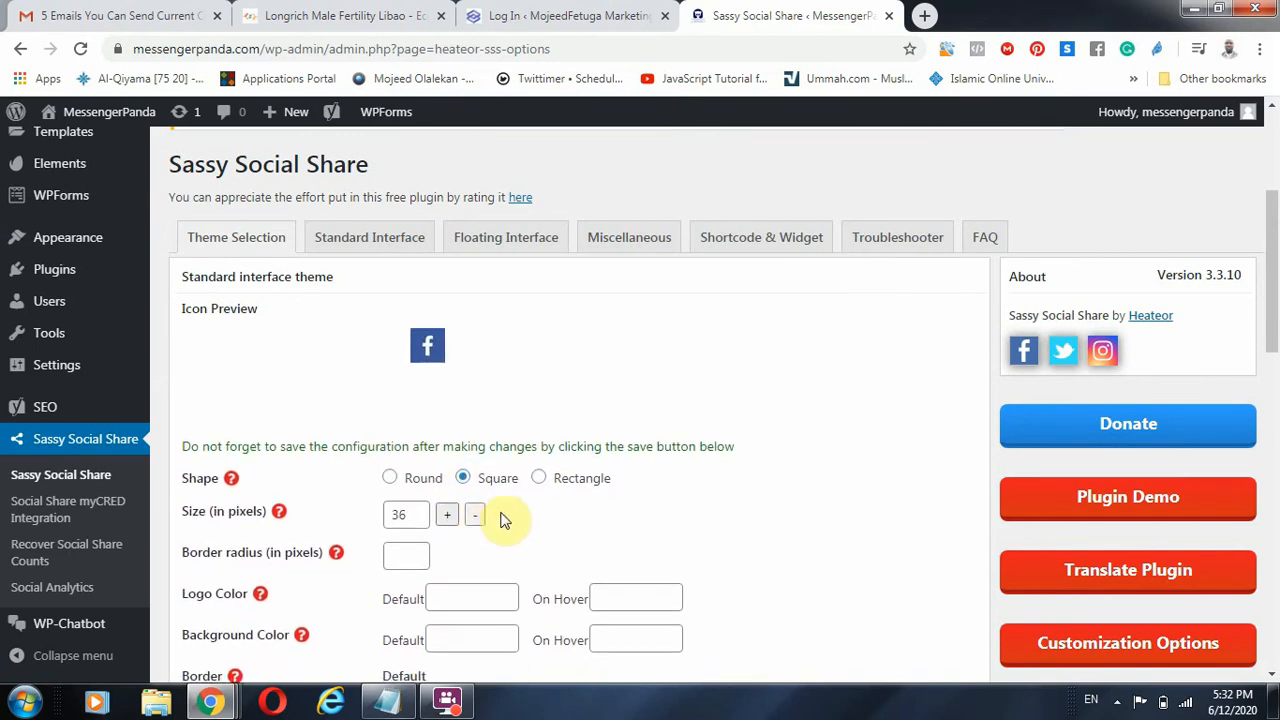
# Try the Rectangle shape for the standard interface icons and set the shape to Round.
pyautogui.click(540, 477)
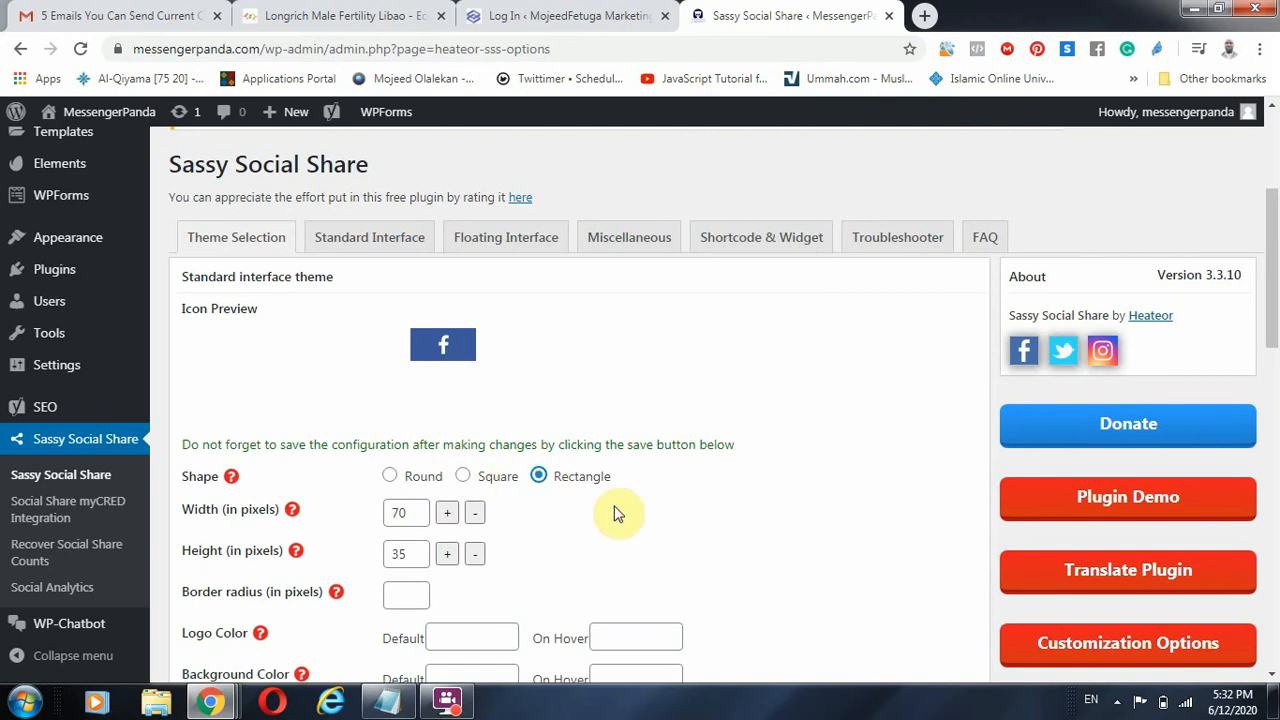
pyautogui.click(398, 482)
pyautogui.moveTo(237, 445); pyautogui.dragTo(445, 460)
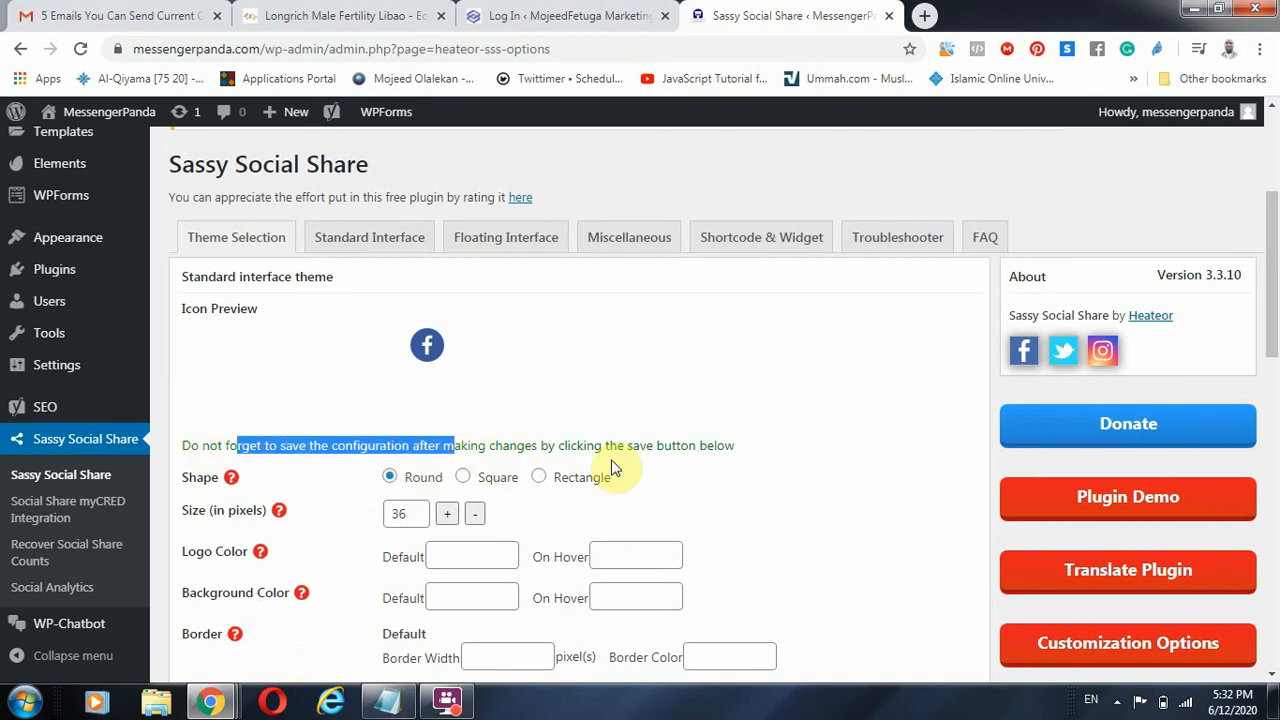
# Review the remaining theme settings down to the save option, and return to the standard interface theme section.
pyautogui.scroll(-9, 694, 446)
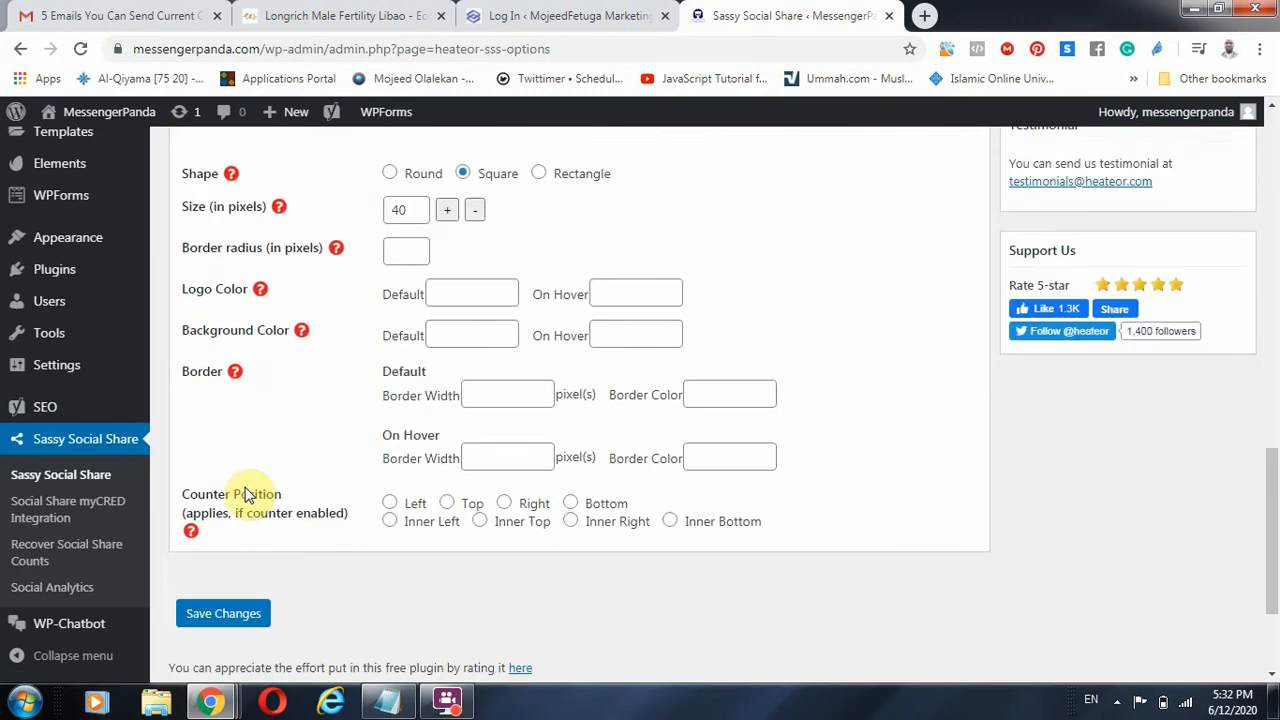
pyautogui.scroll(-2, 245, 495)
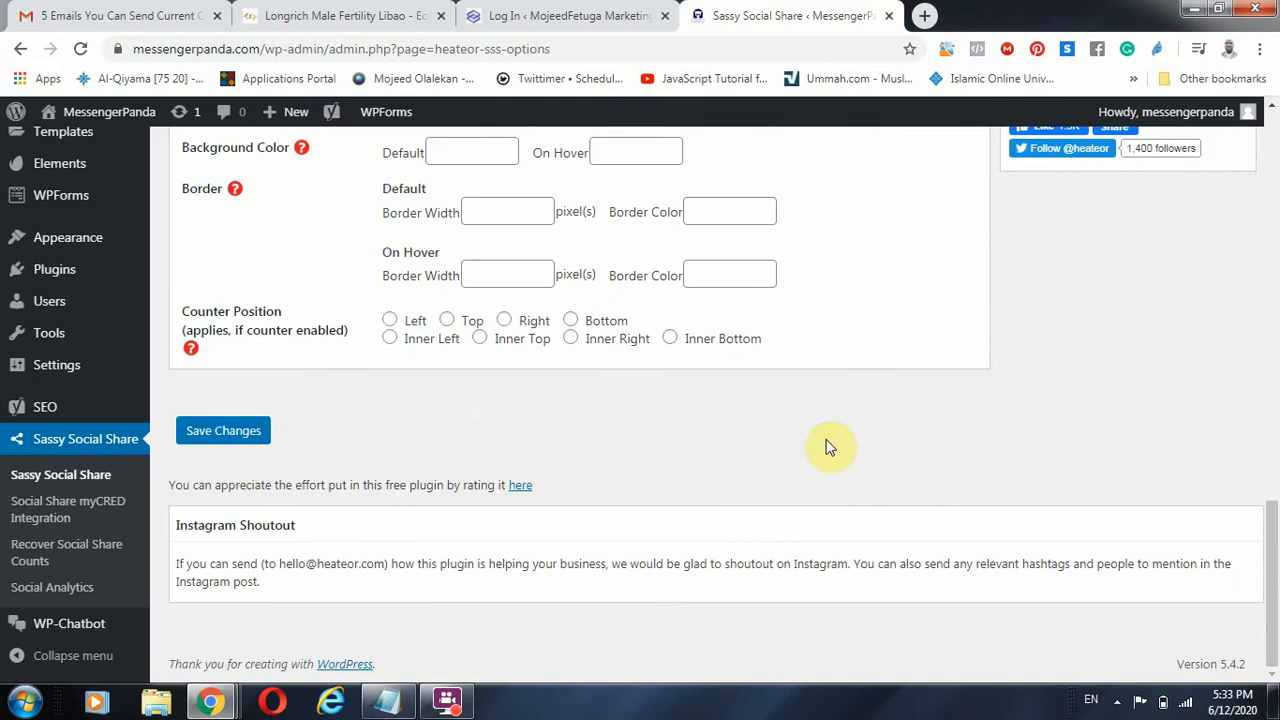
pyautogui.scroll(15, 826, 447)
pyautogui.click(690, 440)
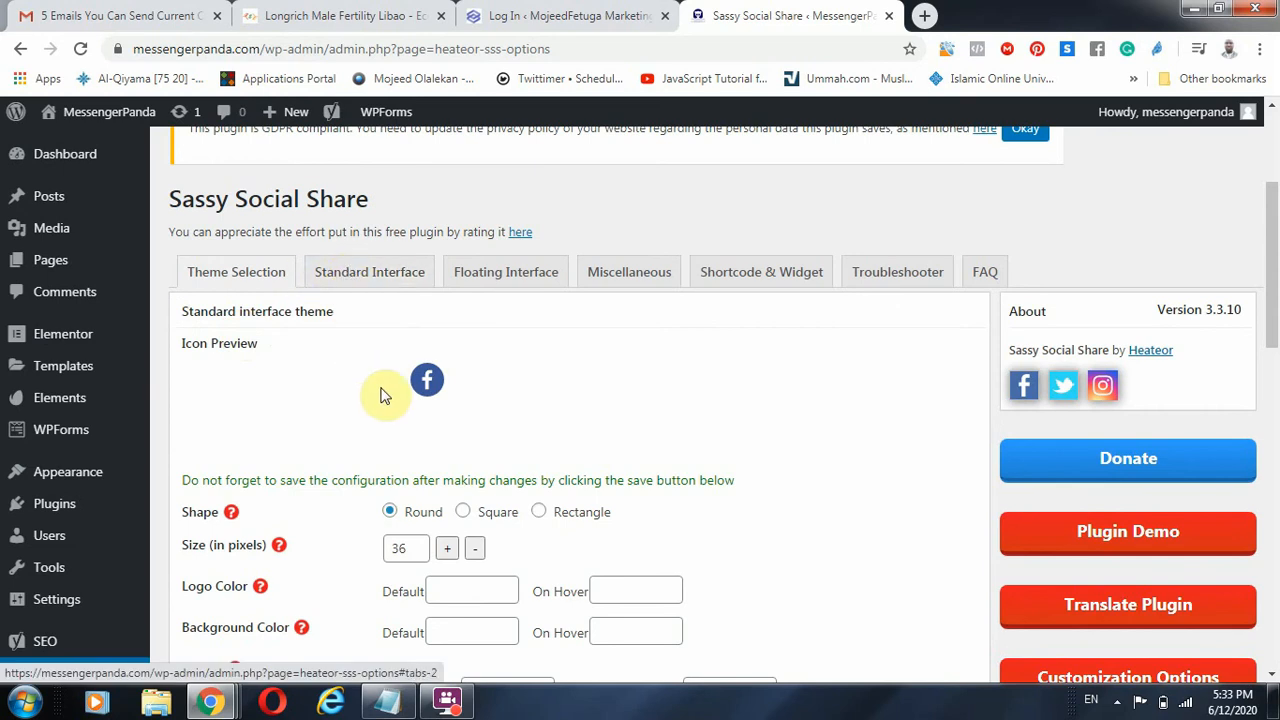
# Compare the standard interface theme with the inline share buttons on the Longrich product page, and return to the plugin settings.
pyautogui.moveTo(194, 312); pyautogui.dragTo(343, 316)
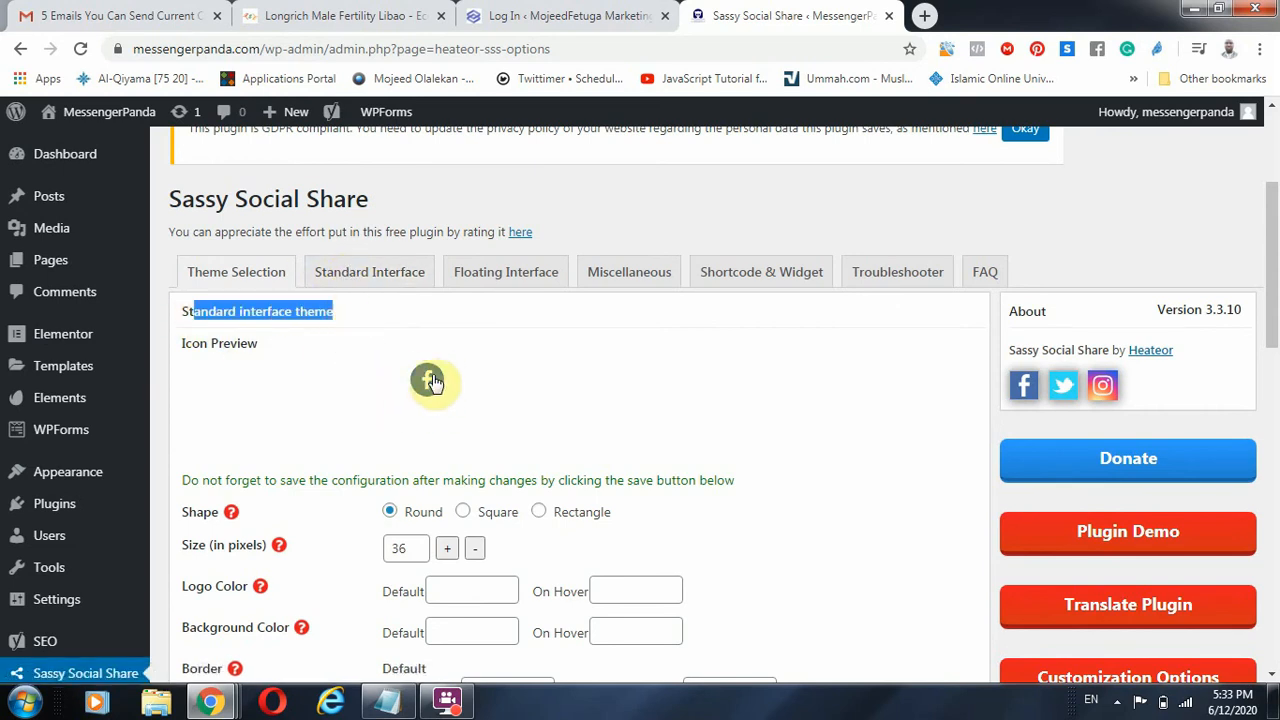
pyautogui.click(320, 12)
pyautogui.scroll(-4, 646, 580)
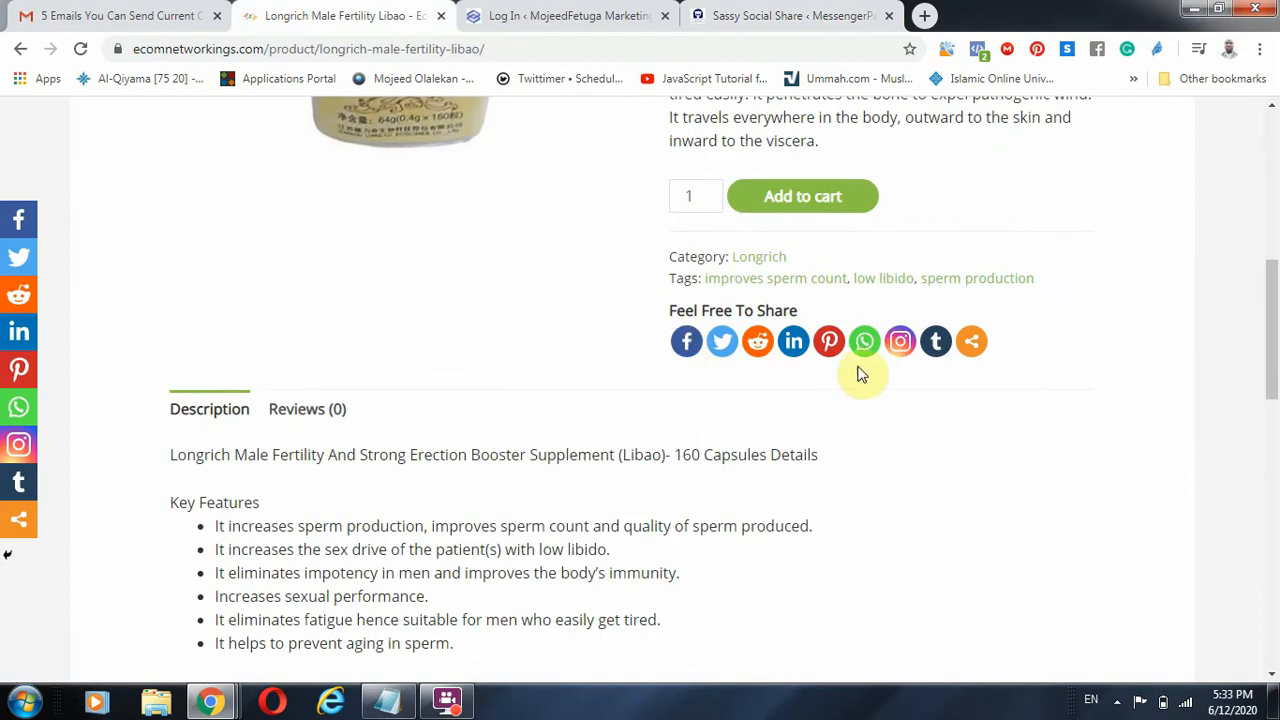
pyautogui.click(760, 10)
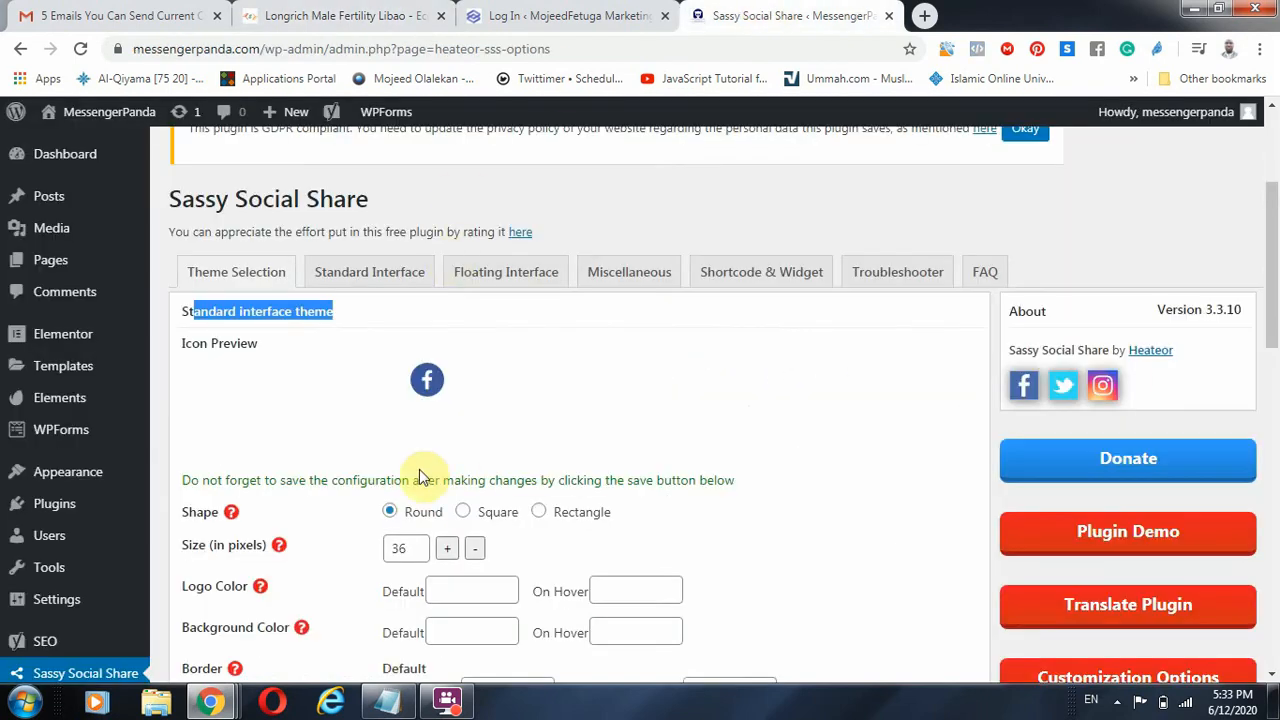
# Try #00000 as the default logo color and #000 as the default background color of the standard icons, and clear both values.
pyautogui.scroll(-2, 420, 478)
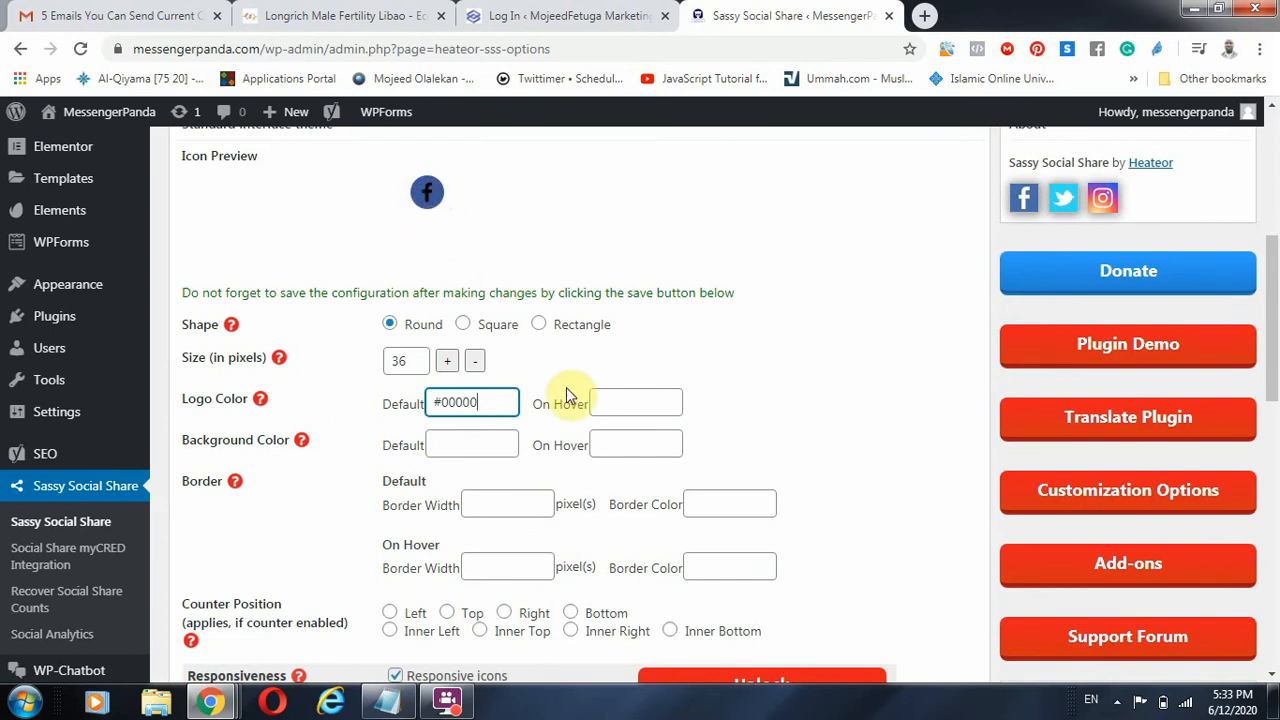
pyautogui.moveTo(484, 398); pyautogui.dragTo(340, 396)
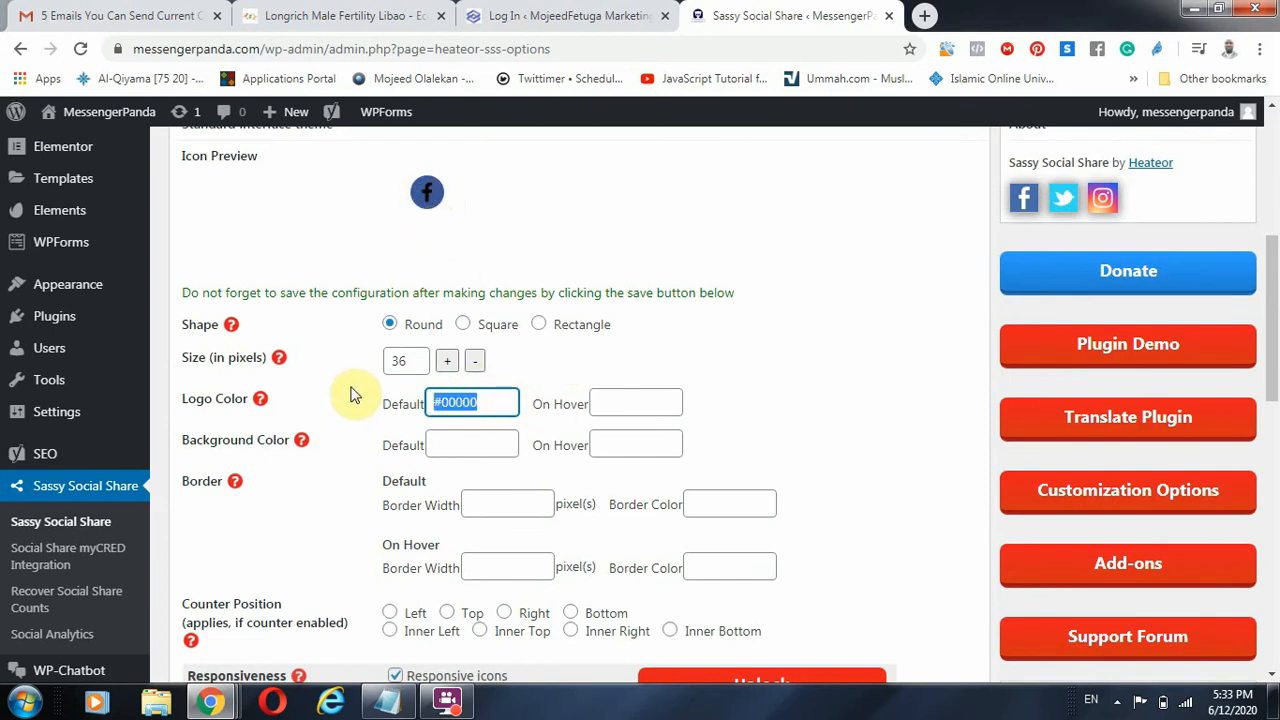
pyautogui.click(480, 438)
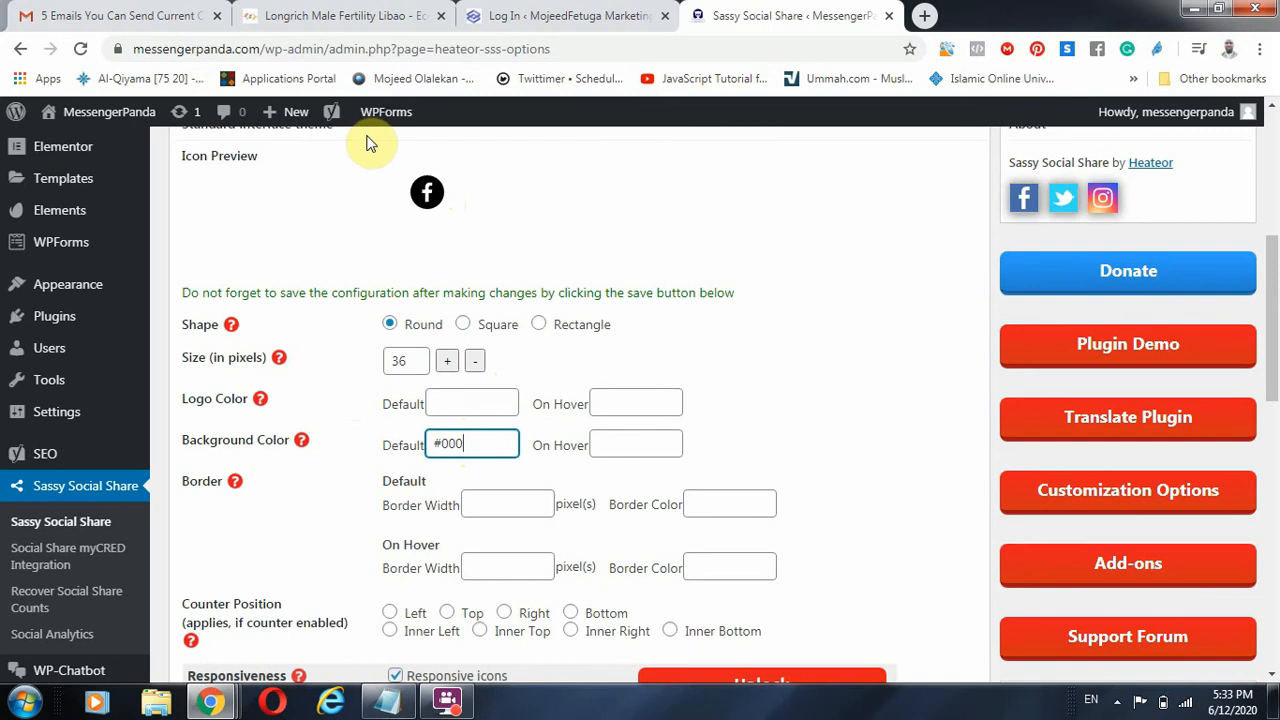
pyautogui.click(620, 402)
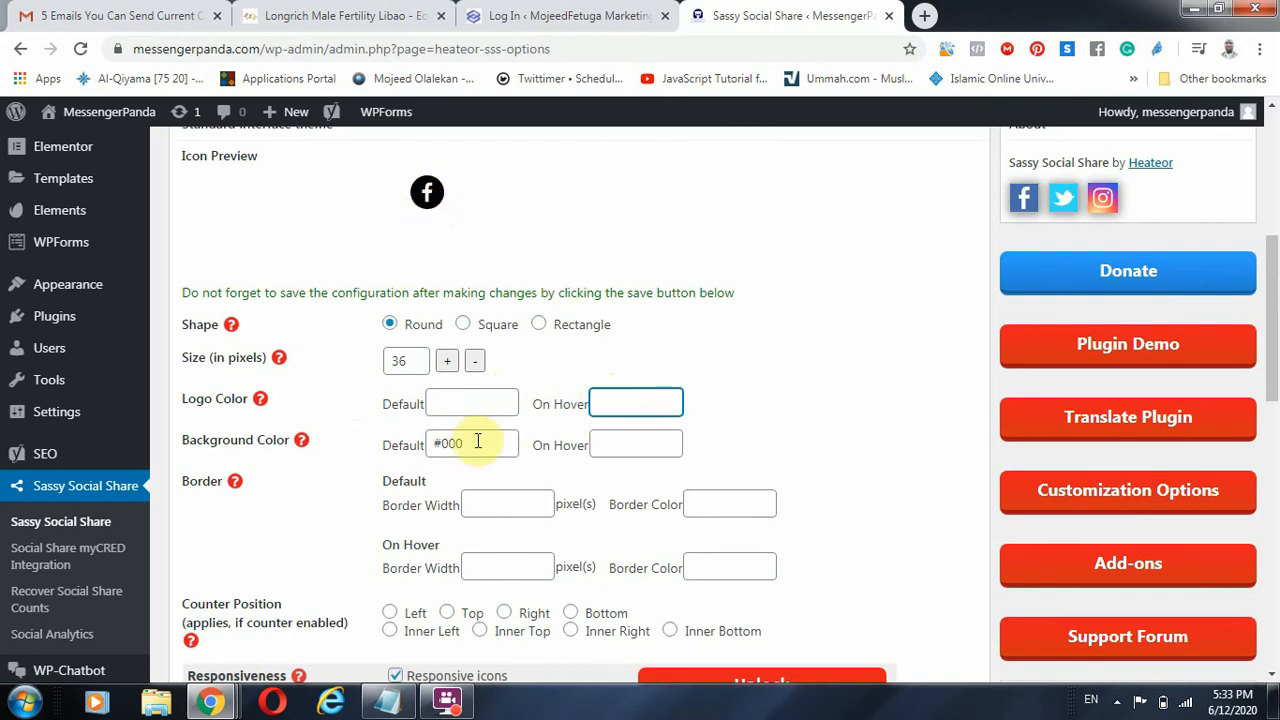
pyautogui.moveTo(483, 440); pyautogui.dragTo(370, 450)
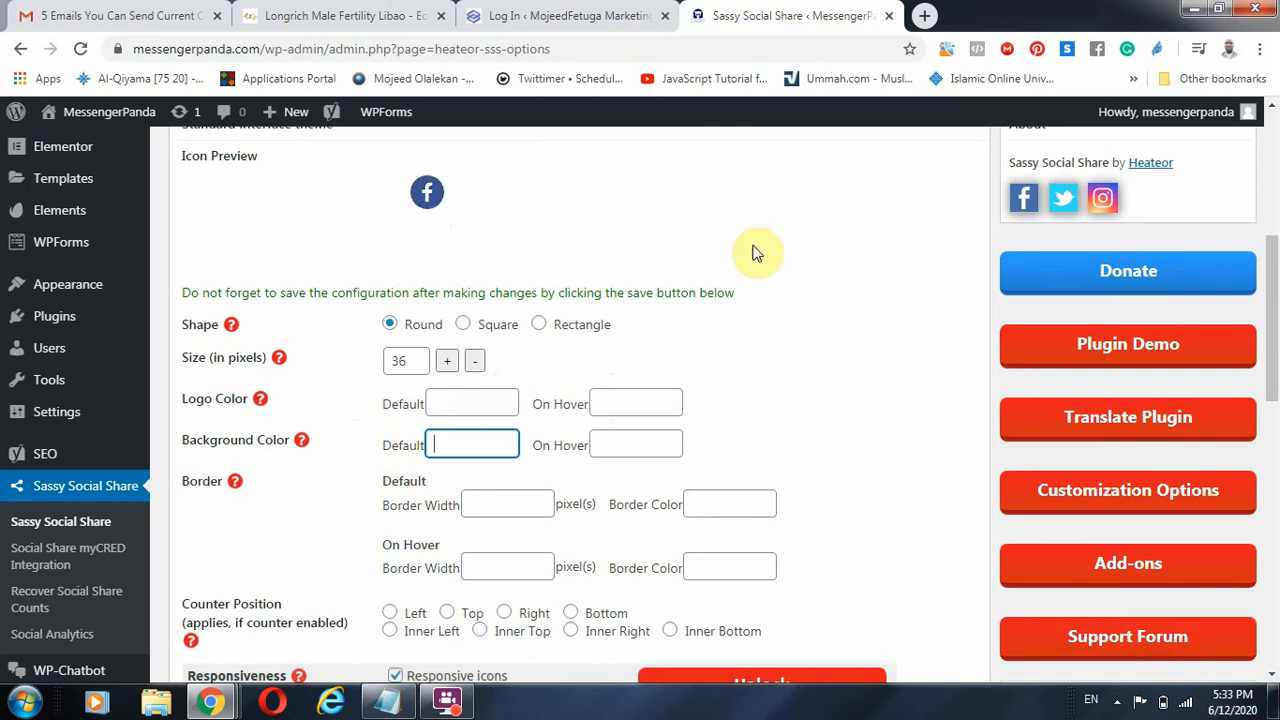
pyautogui.click(805, 385)
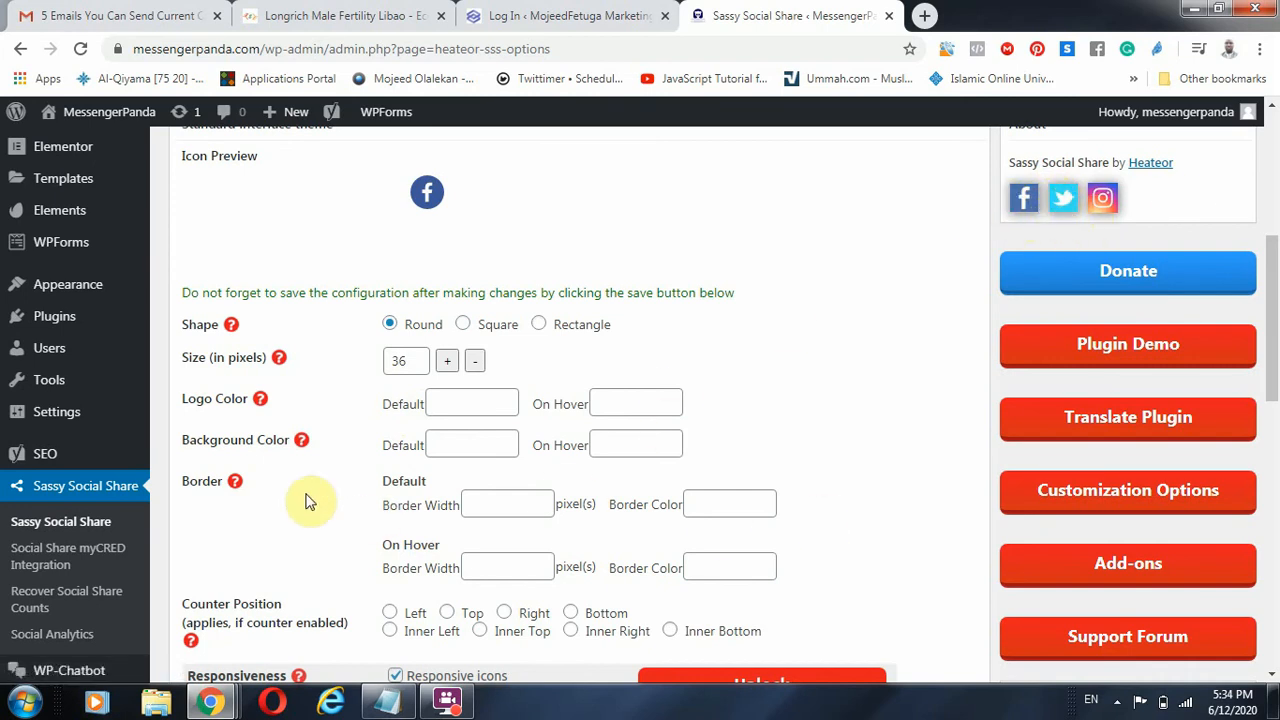
# Try a default border 1 pixel wide with color #0000 on the standard interface icons and check the icon preview.
pyautogui.scroll(-2, 309, 502)
pyautogui.scroll(1, 309, 502)
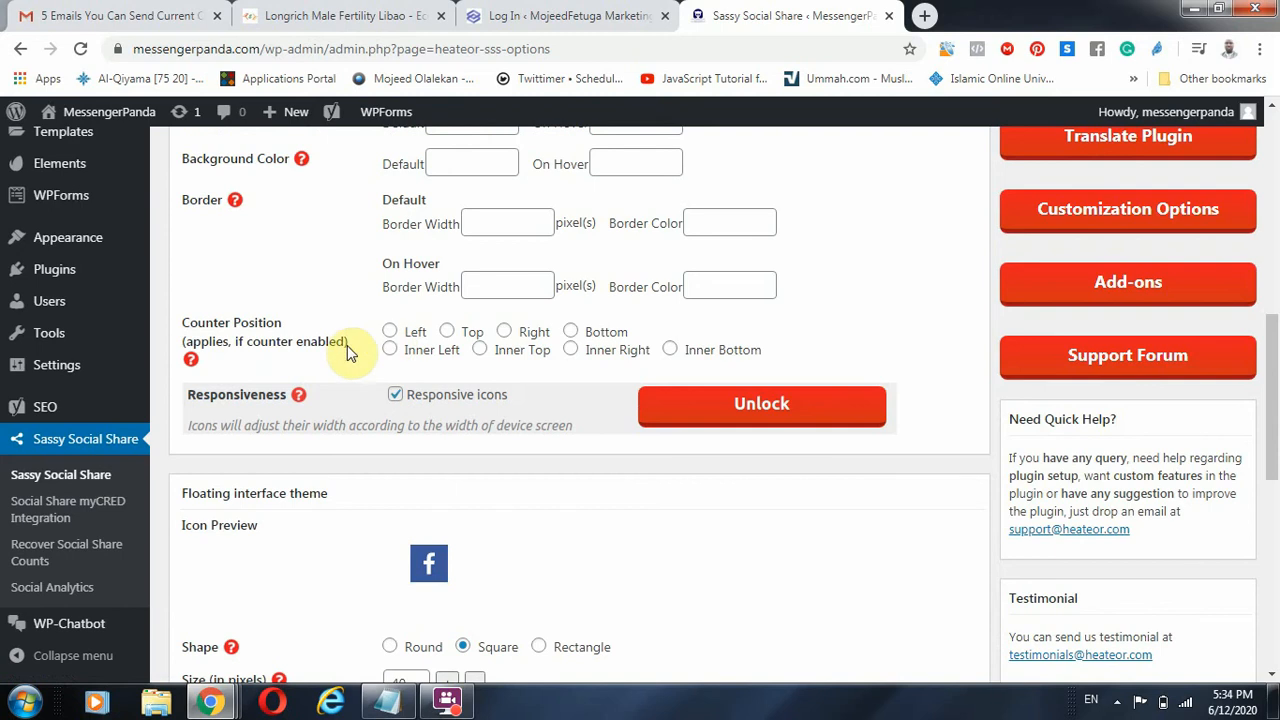
pyautogui.scroll(1, 395, 330)
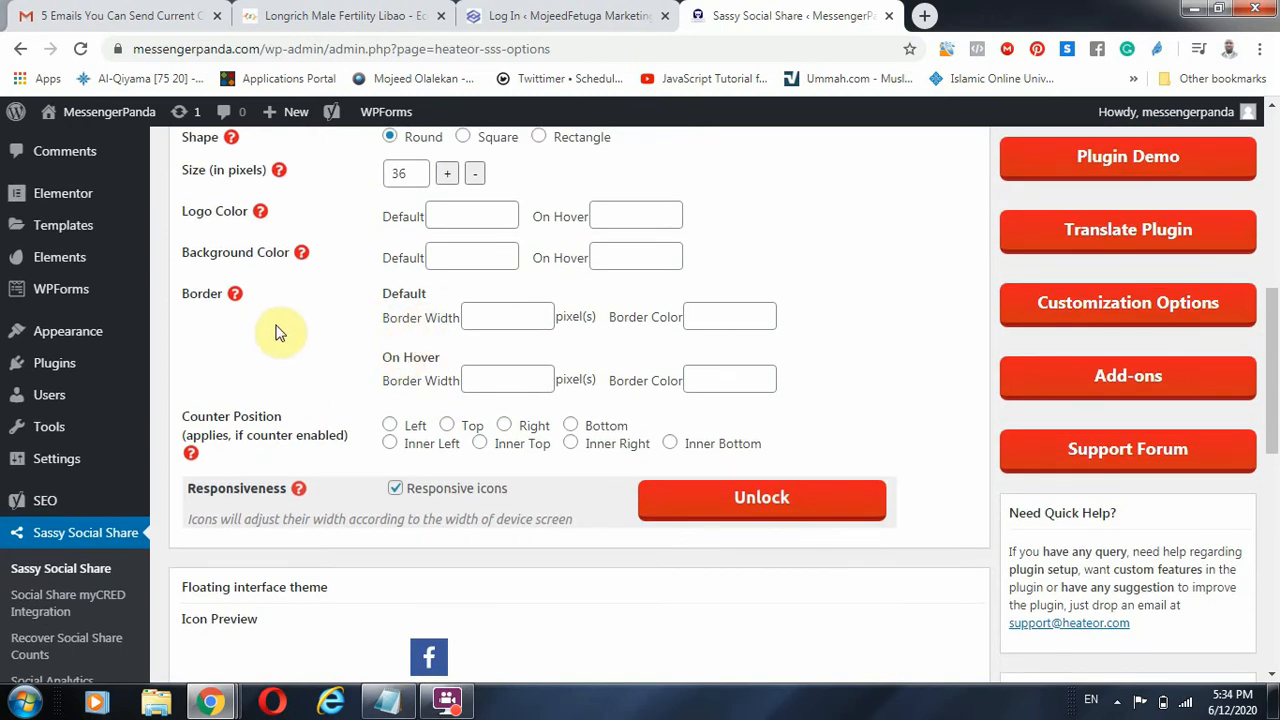
pyautogui.scroll(3, 409, 310)
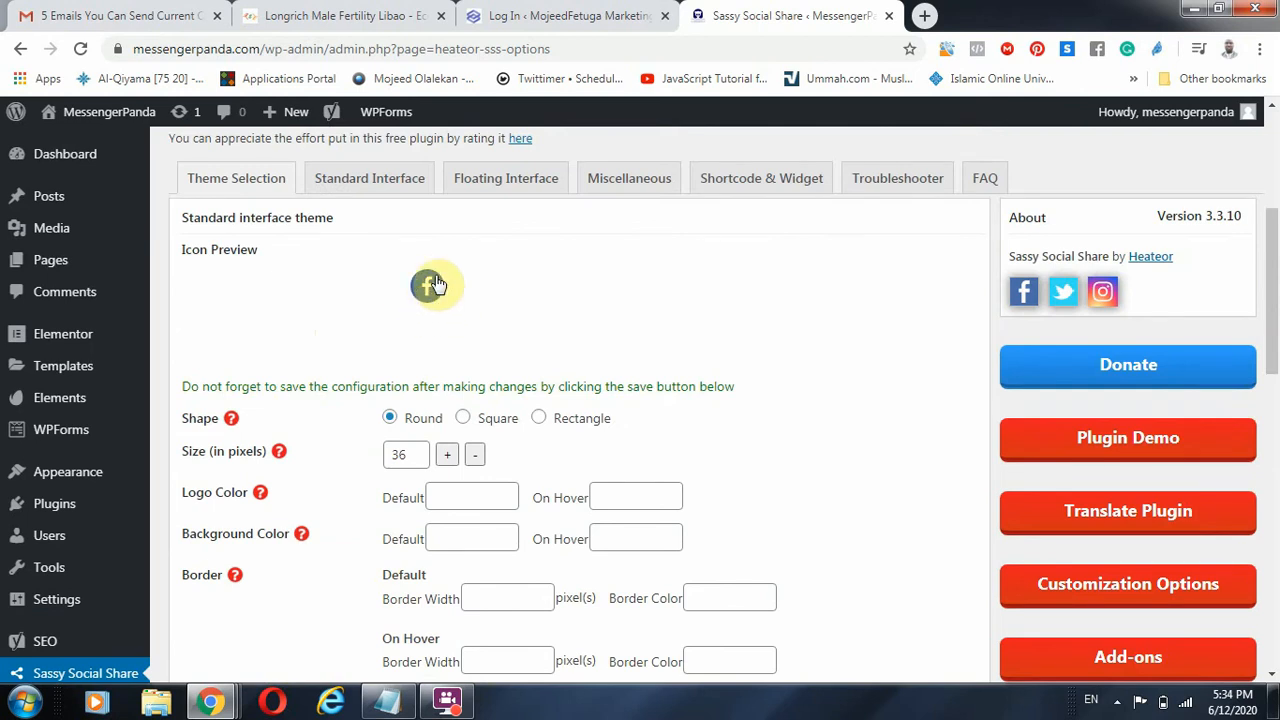
pyautogui.scroll(-3, 440, 490)
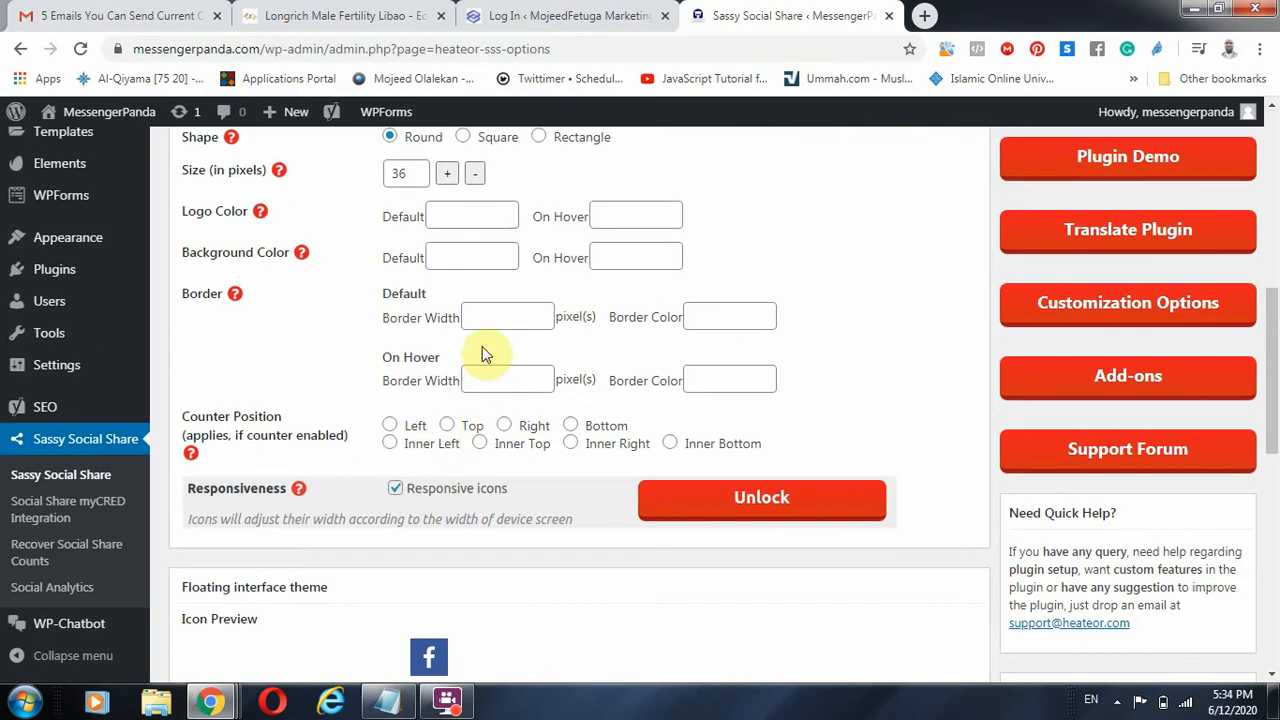
pyautogui.click(492, 314)
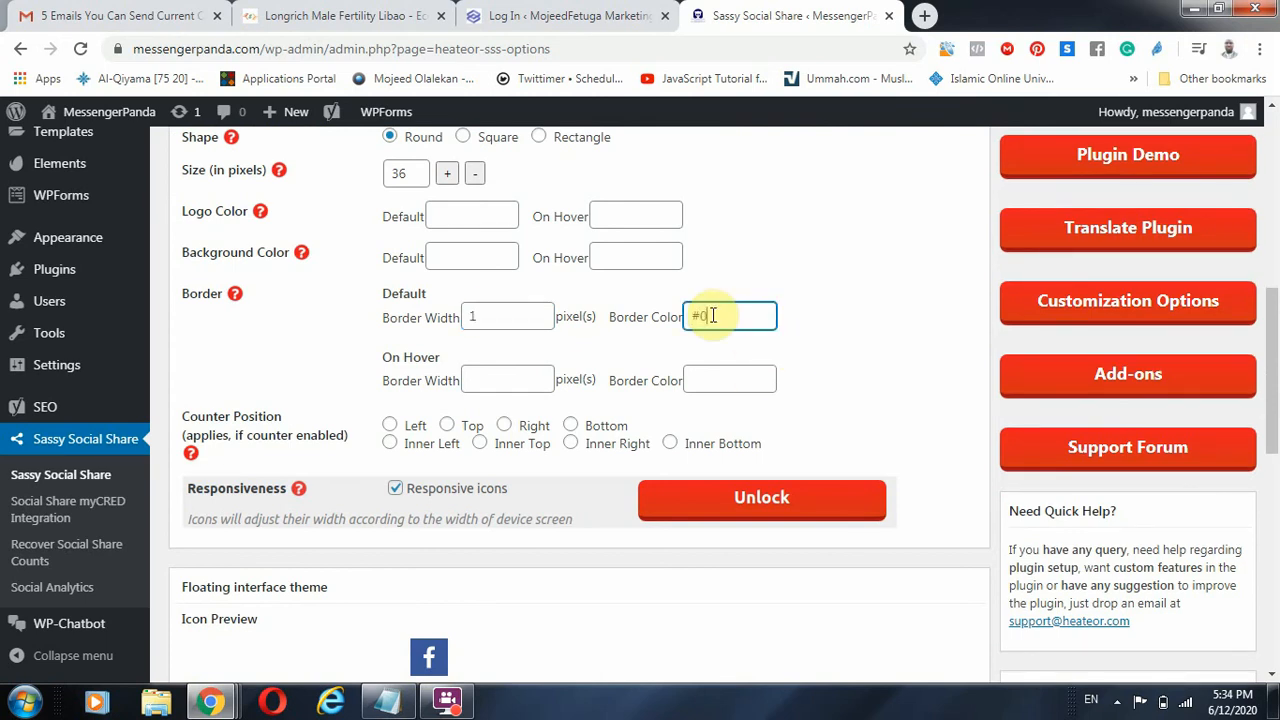
pyautogui.scroll(4, 857, 249)
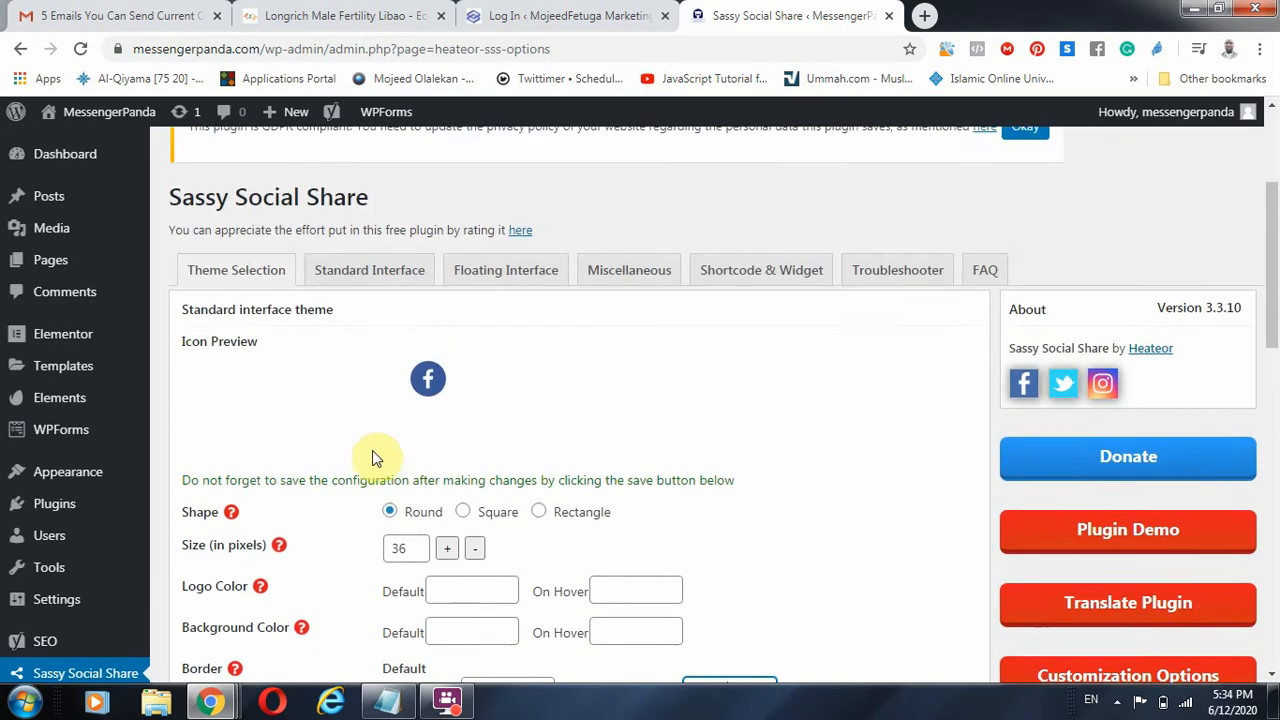
pyautogui.scroll(-3, 550, 445)
pyautogui.scroll(-1, 550, 445)
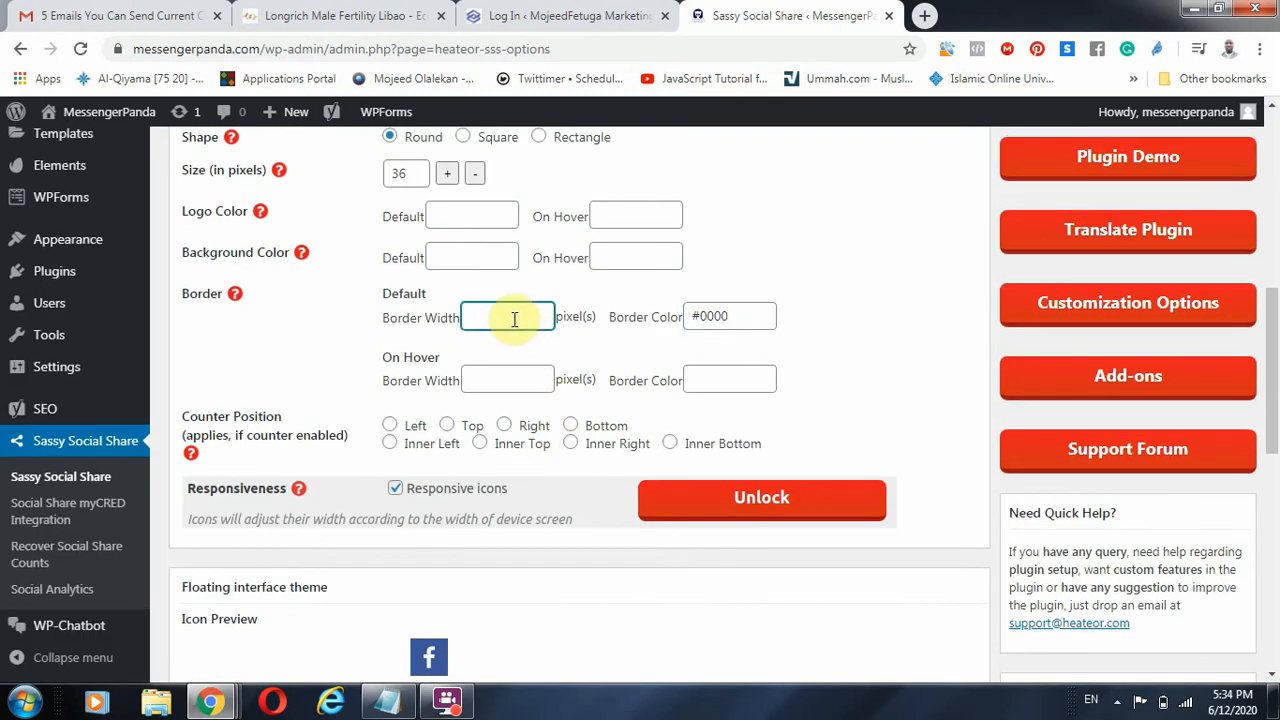
# Try a default border width of 4 pixels with color #00000 on the standard icons, and clear both values.
pyautogui.write('4')
pyautogui.scroll(1, 830, 355)
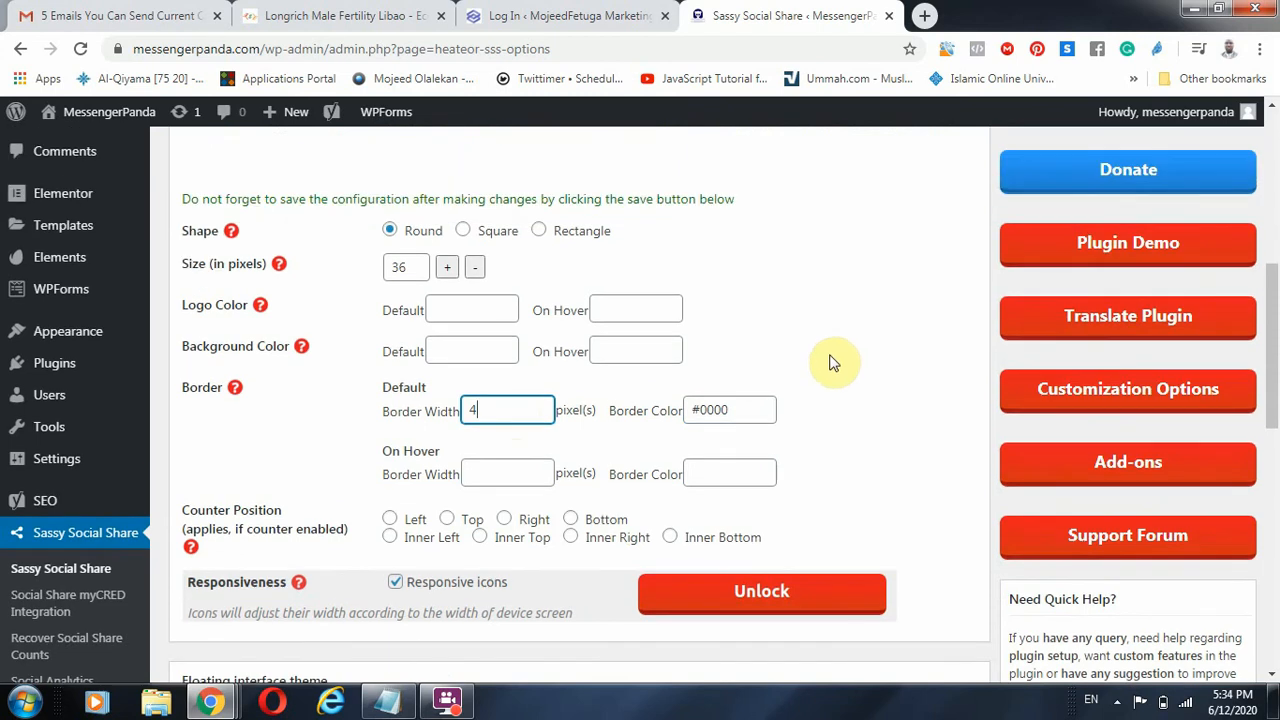
pyautogui.scroll(2, 830, 360)
pyautogui.scroll(-2, 727, 395)
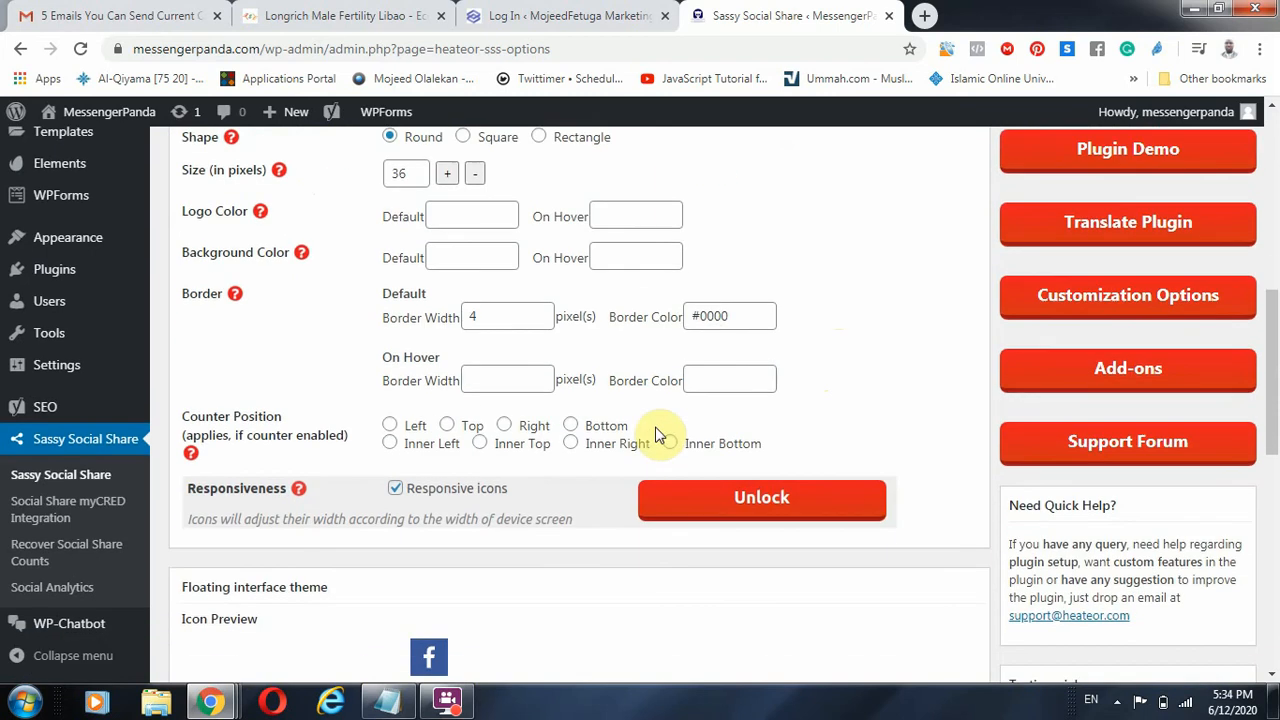
pyautogui.scroll(-1, 700, 450)
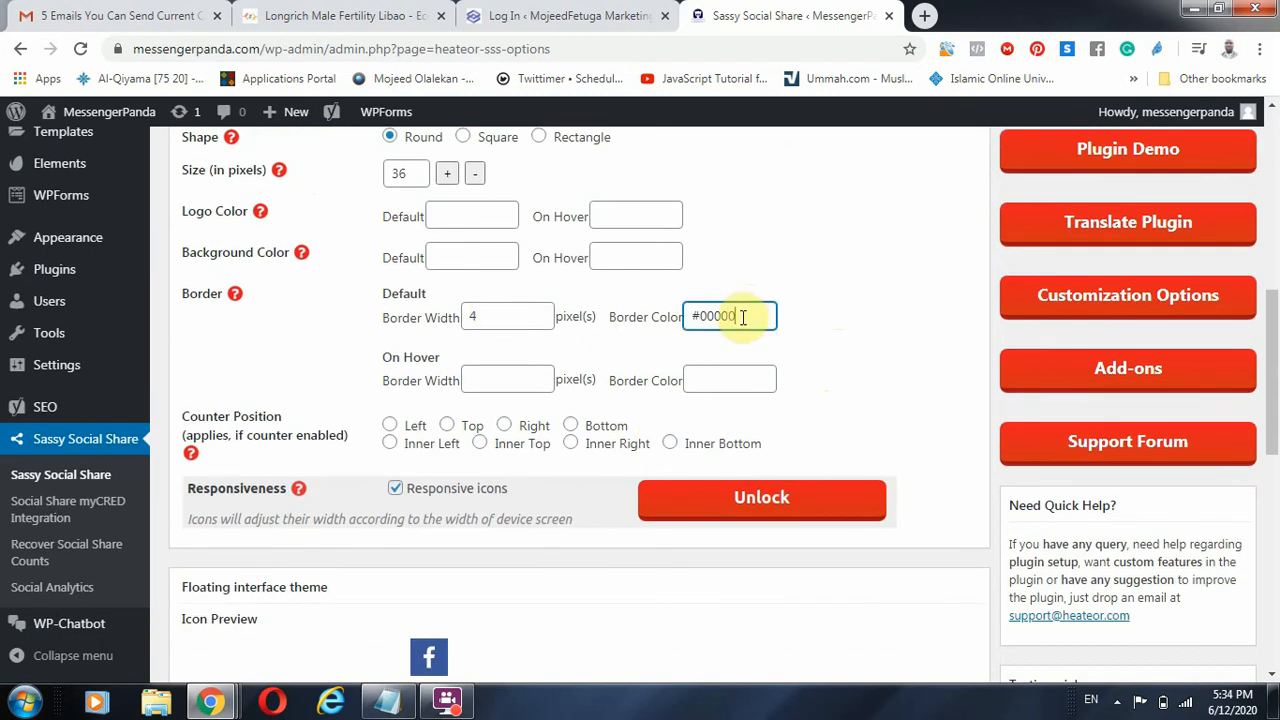
pyautogui.scroll(4, 742, 316)
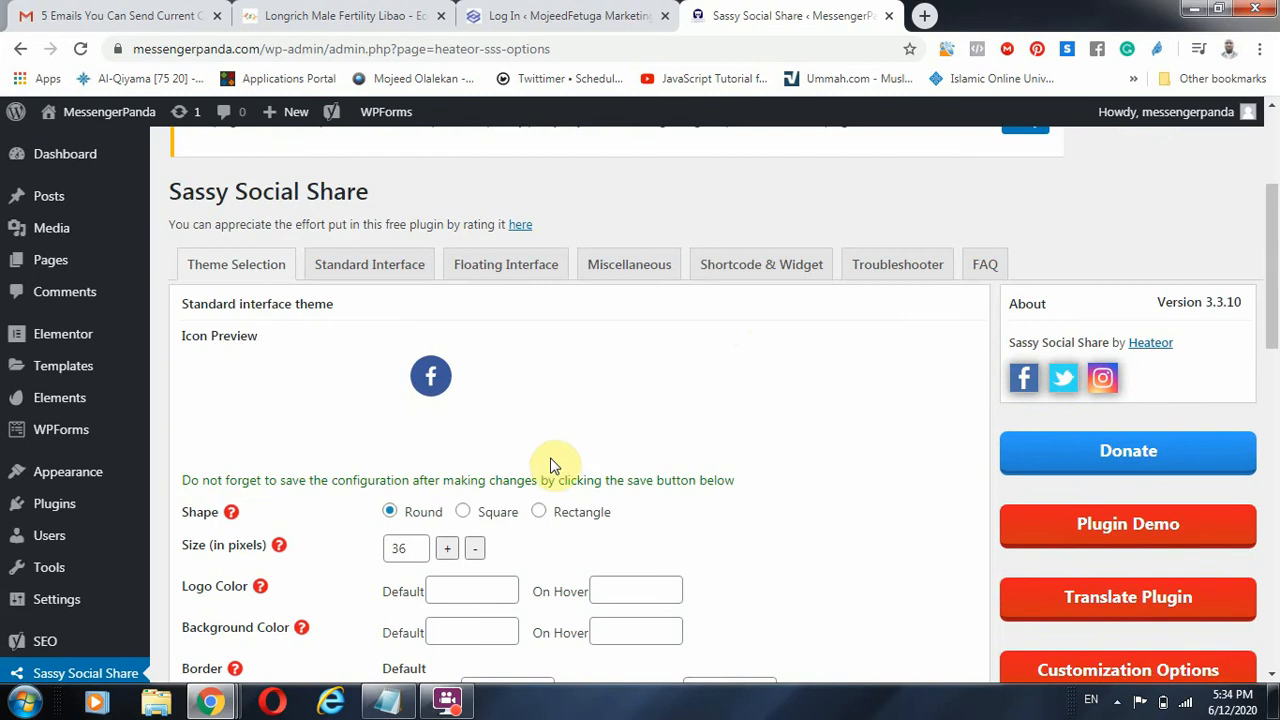
pyautogui.scroll(-3, 600, 480)
pyautogui.doubleClick(725, 410)
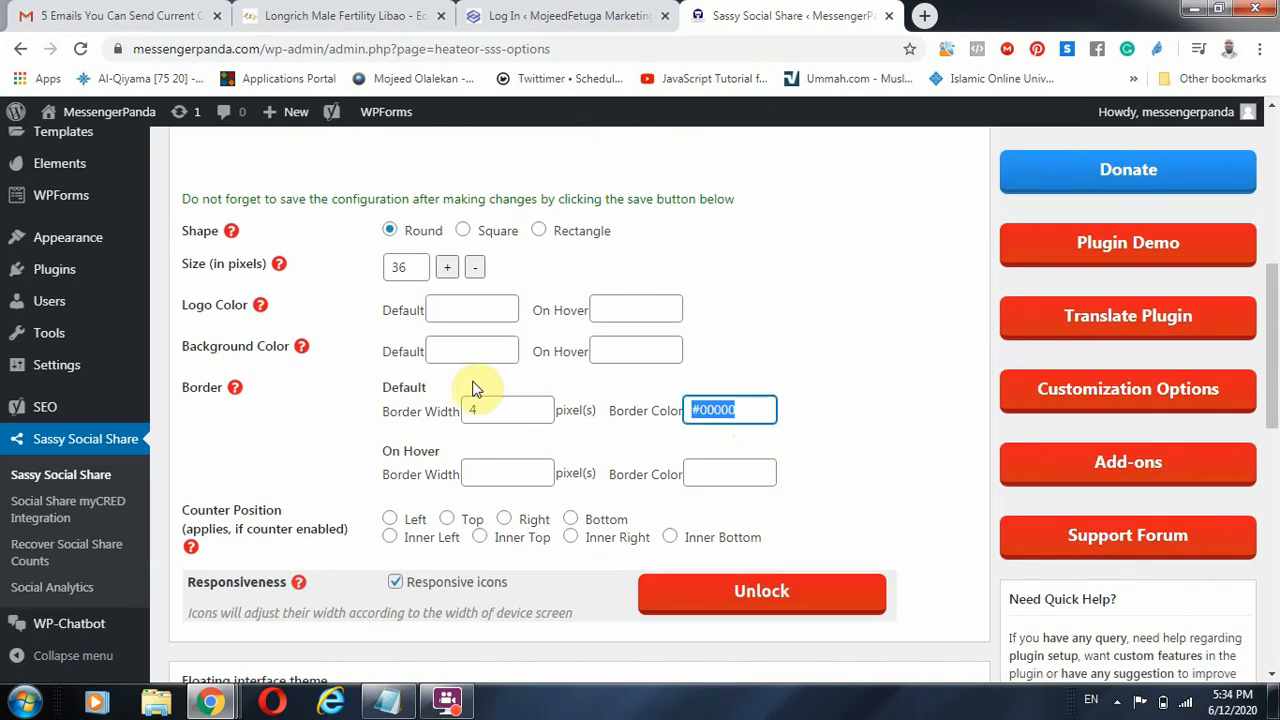
pyautogui.moveTo(543, 410); pyautogui.dragTo(352, 400)
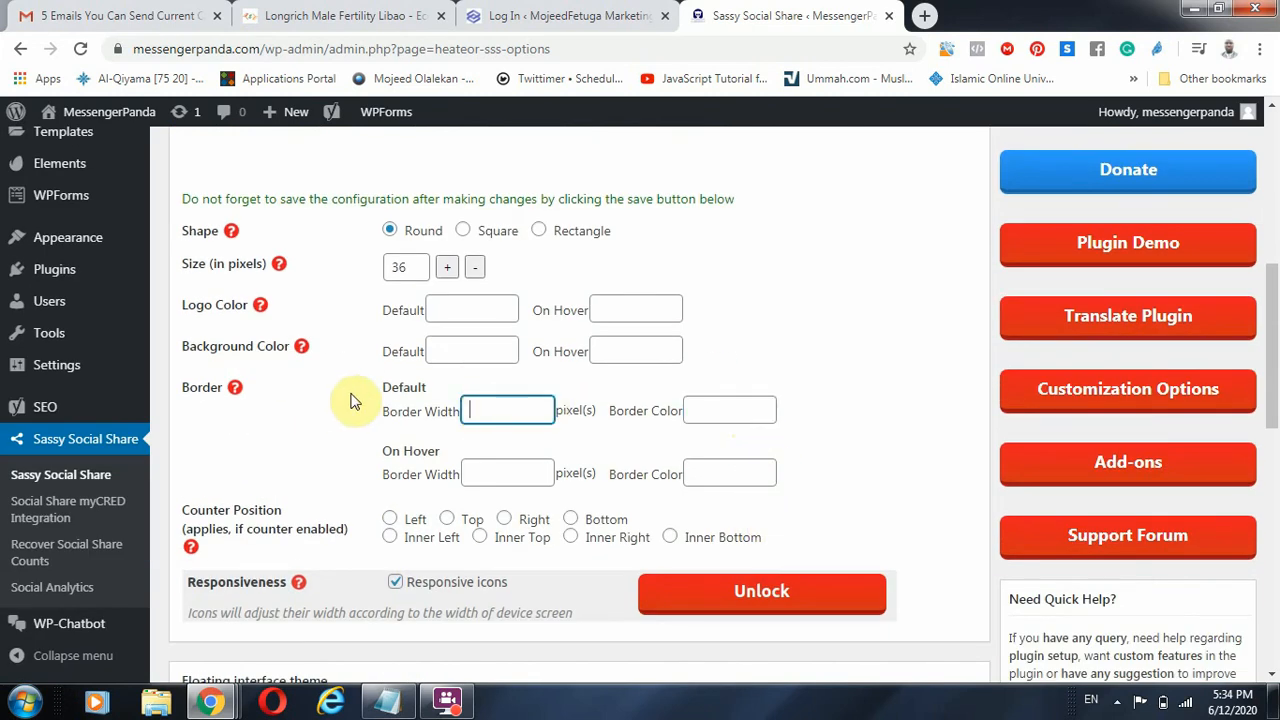
# Compare the floating interface theme with the floating share bar on the Longrich product page, and return to the plugin settings.
pyautogui.scroll(-2, 565, 435)
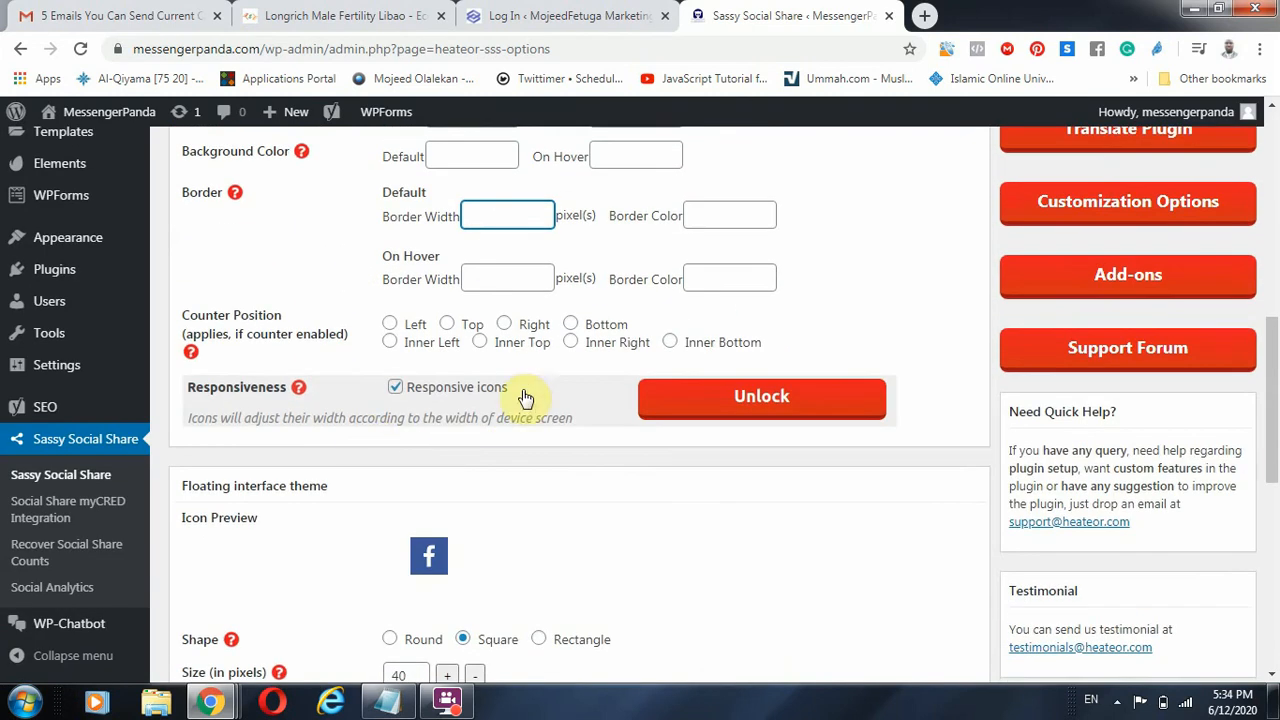
pyautogui.scroll(-2, 500, 425)
pyautogui.scroll(8, 489, 274)
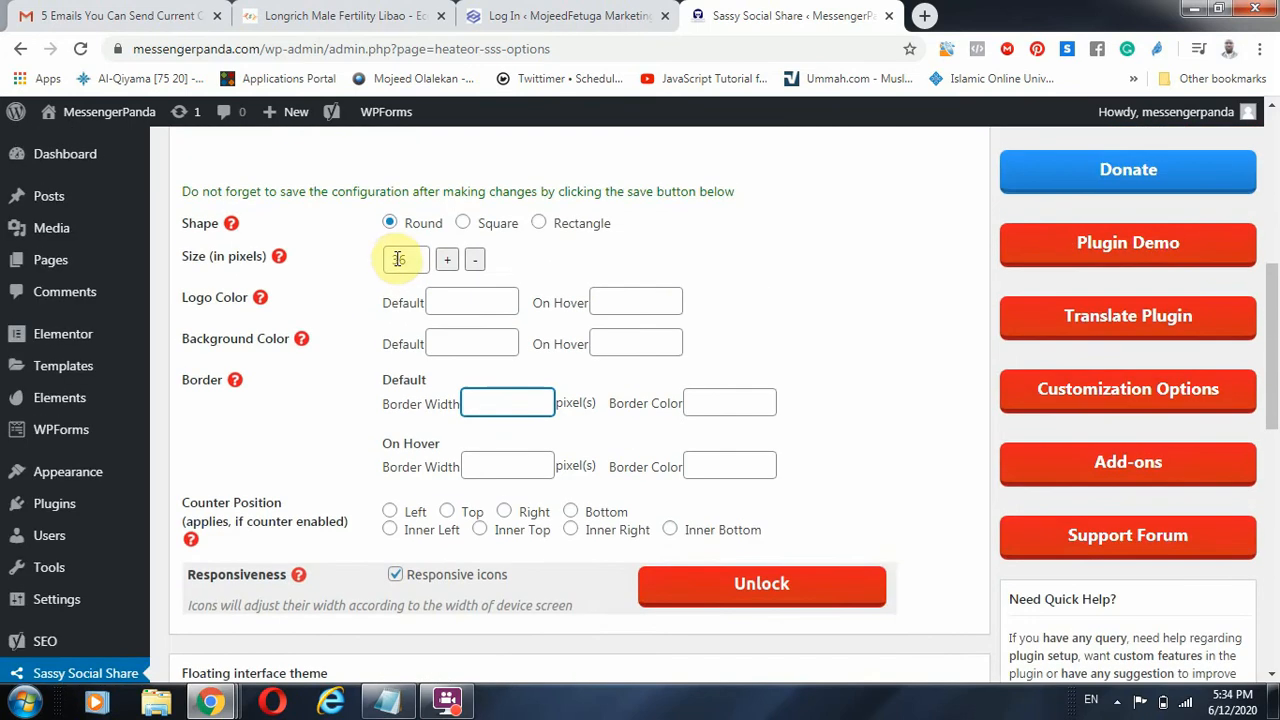
pyautogui.scroll(-2, 376, 292)
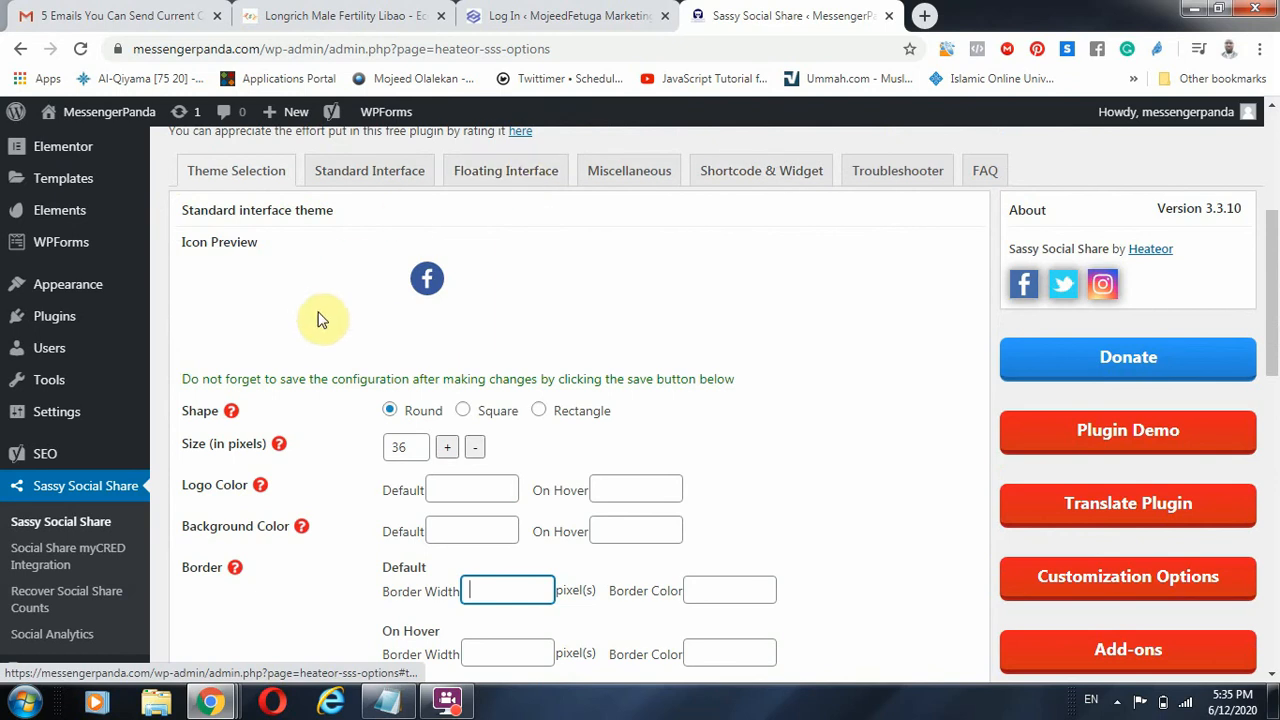
pyautogui.scroll(-6, 329, 329)
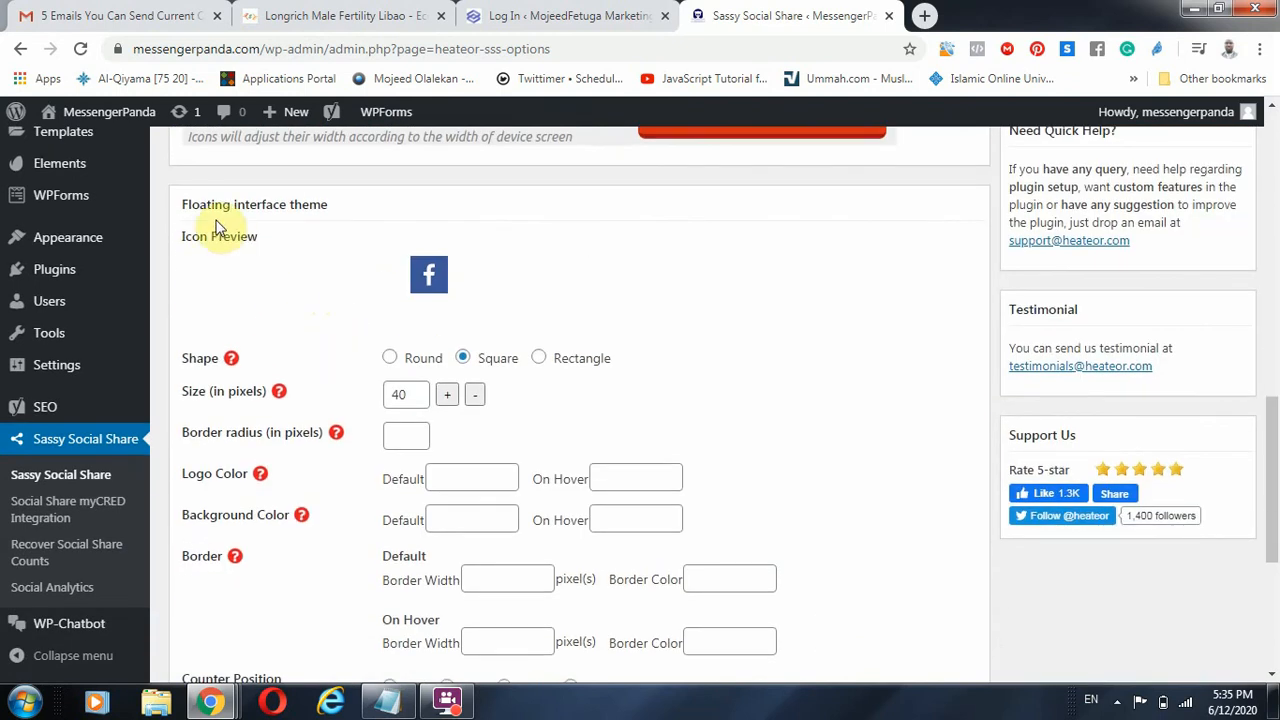
pyautogui.click(343, 14)
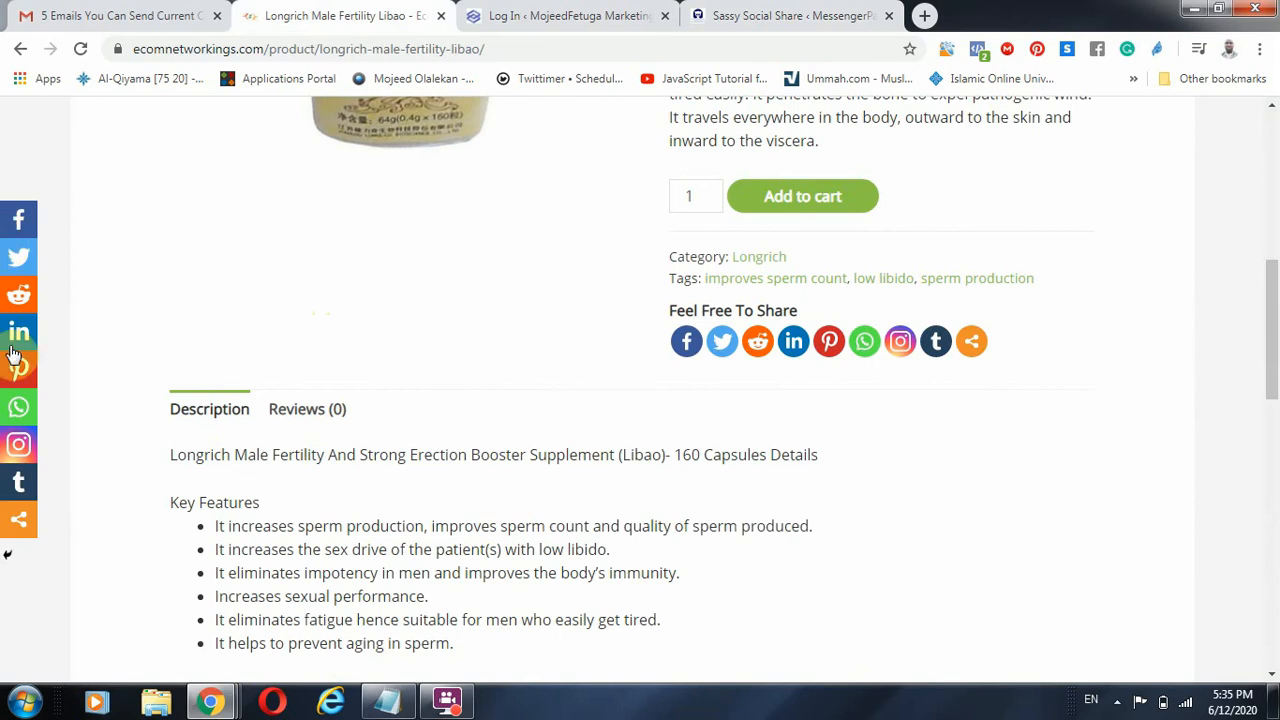
pyautogui.scroll(-2, 10, 330)
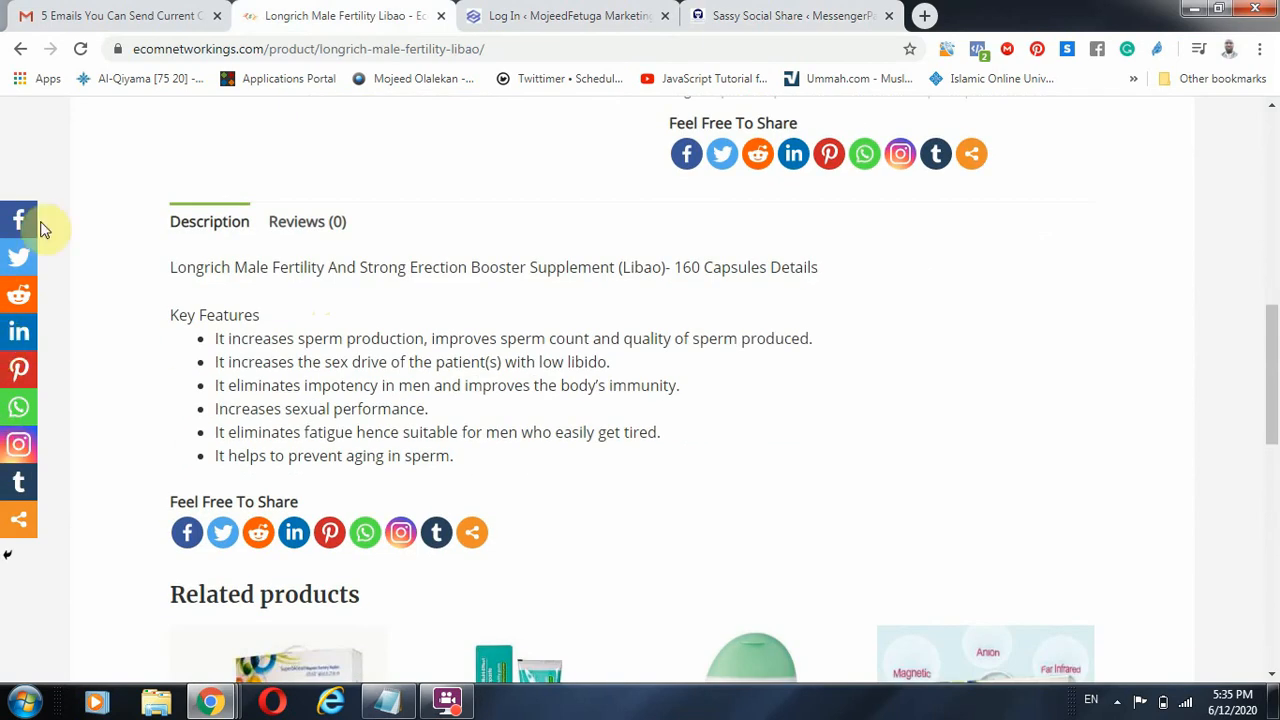
pyautogui.click(745, 14)
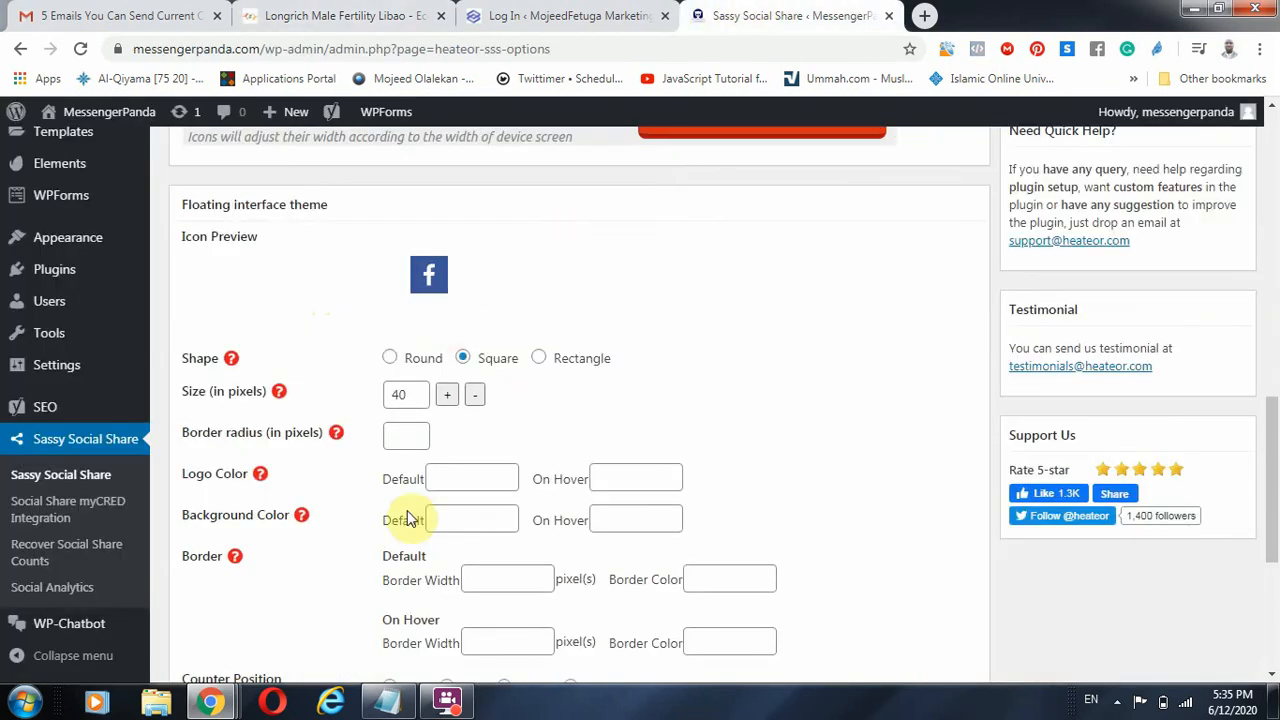
# Try the Round shape for the floating interface icons and set the shape back to Square.
pyautogui.click(390, 358)
pyautogui.click(465, 376)
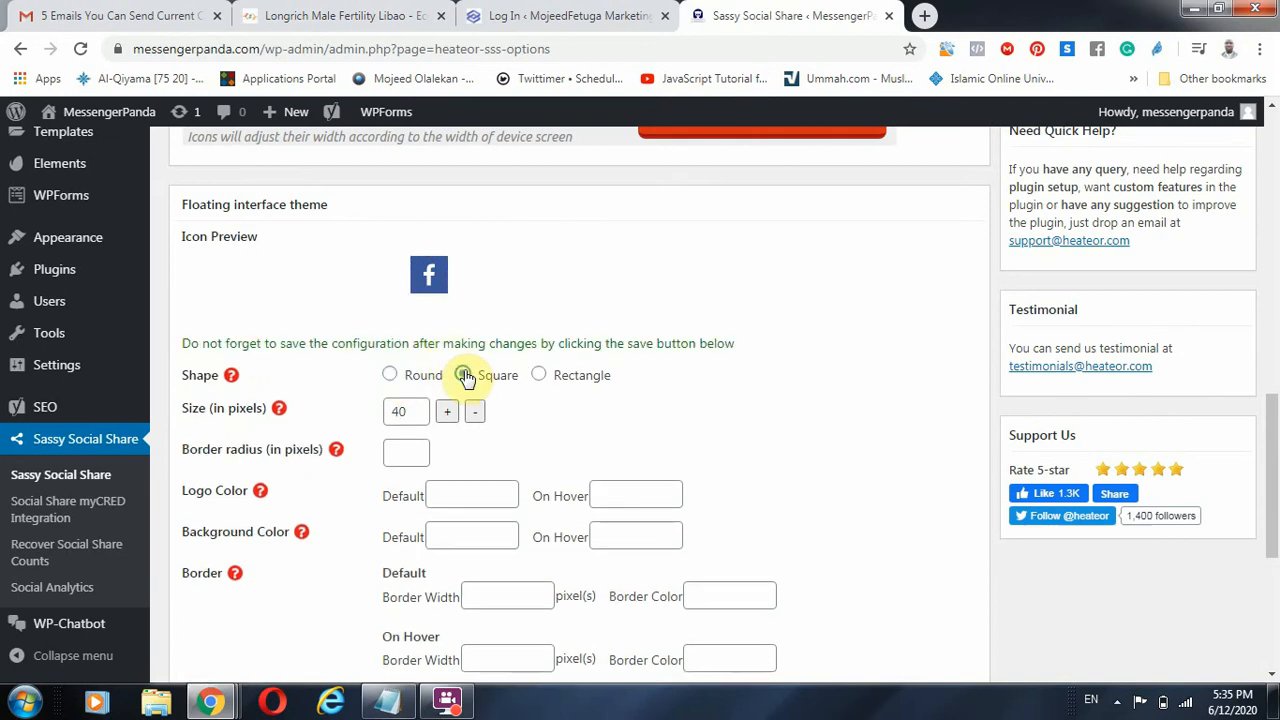
pyautogui.scroll(-2, 505, 465)
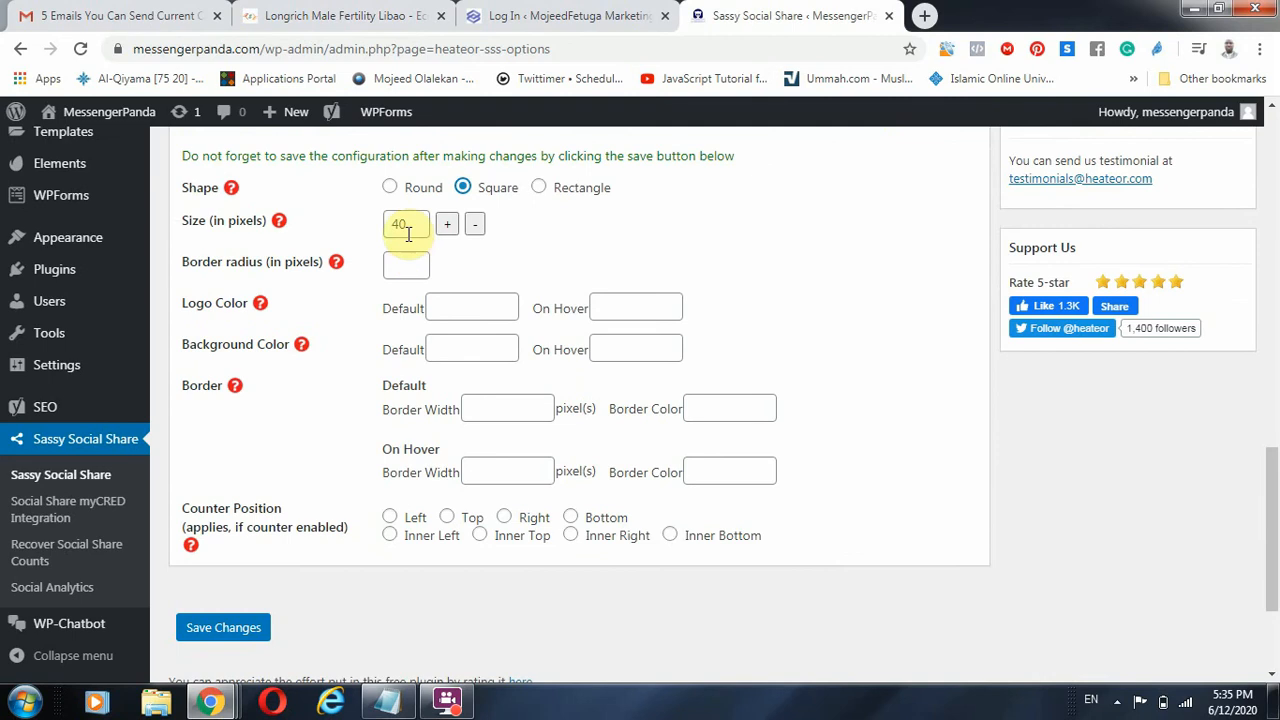
pyautogui.scroll(2, 470, 233)
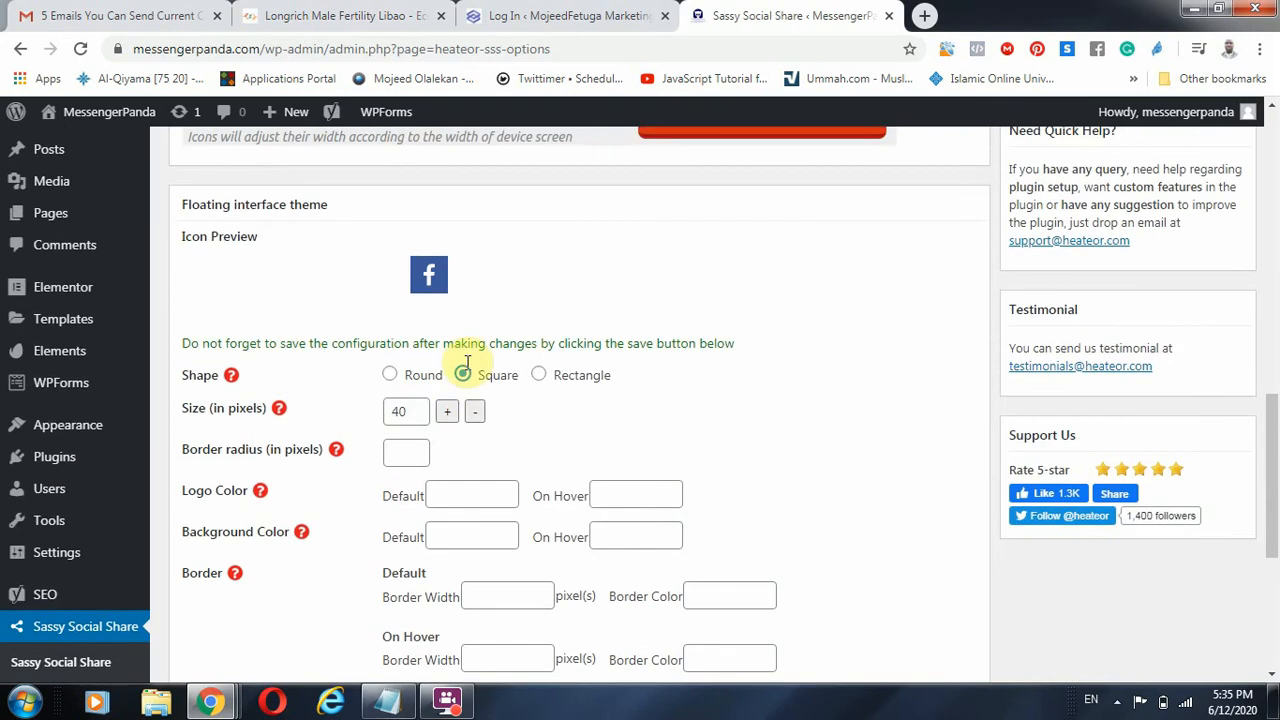
# Try a size of 50 pixels for the floating interface icons, and set the size to 37 pixels.
pyautogui.click(448, 418)
pyautogui.click(448, 418)
pyautogui.click(448, 418)
pyautogui.click(448, 418)
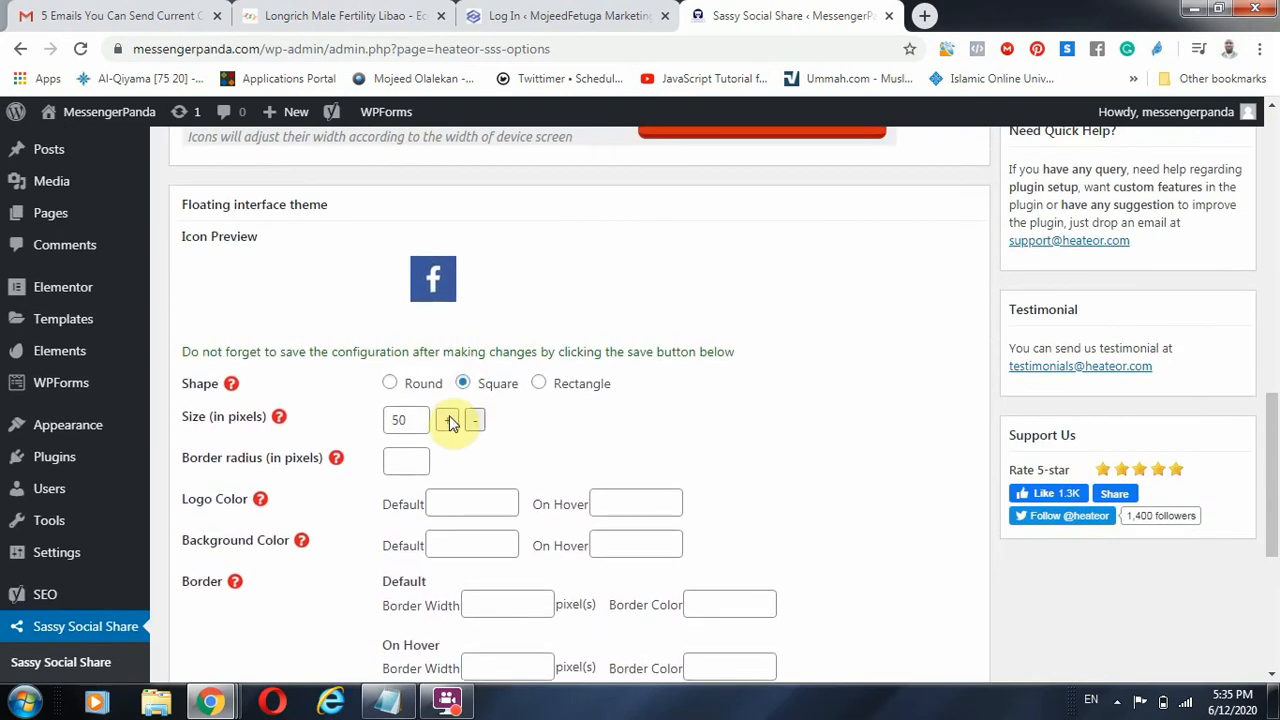
pyautogui.click(475, 420)
pyautogui.click(475, 420)
pyautogui.click(475, 420)
pyautogui.click(475, 420)
pyautogui.click(475, 420)
pyautogui.click(475, 420)
pyautogui.click(475, 420)
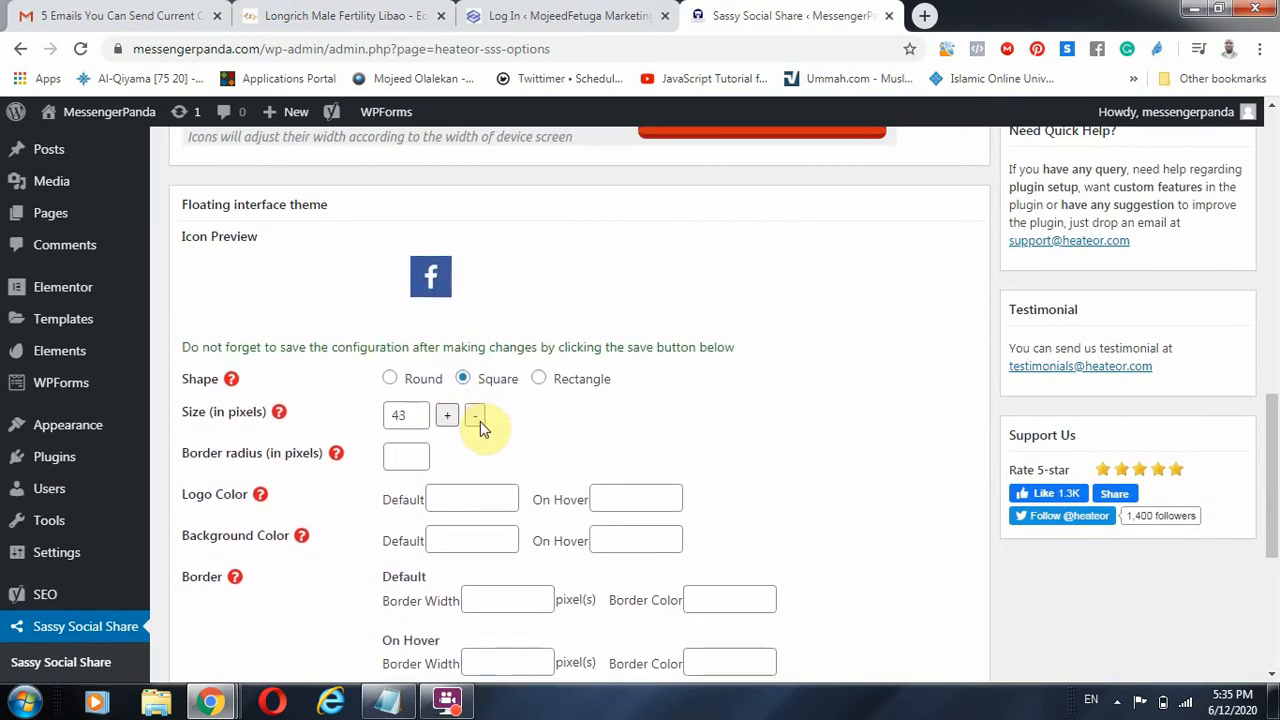
pyautogui.click(478, 421)
pyautogui.click(478, 421)
pyautogui.click(478, 421)
pyautogui.click(478, 421)
pyautogui.click(478, 421)
pyautogui.click(478, 421)
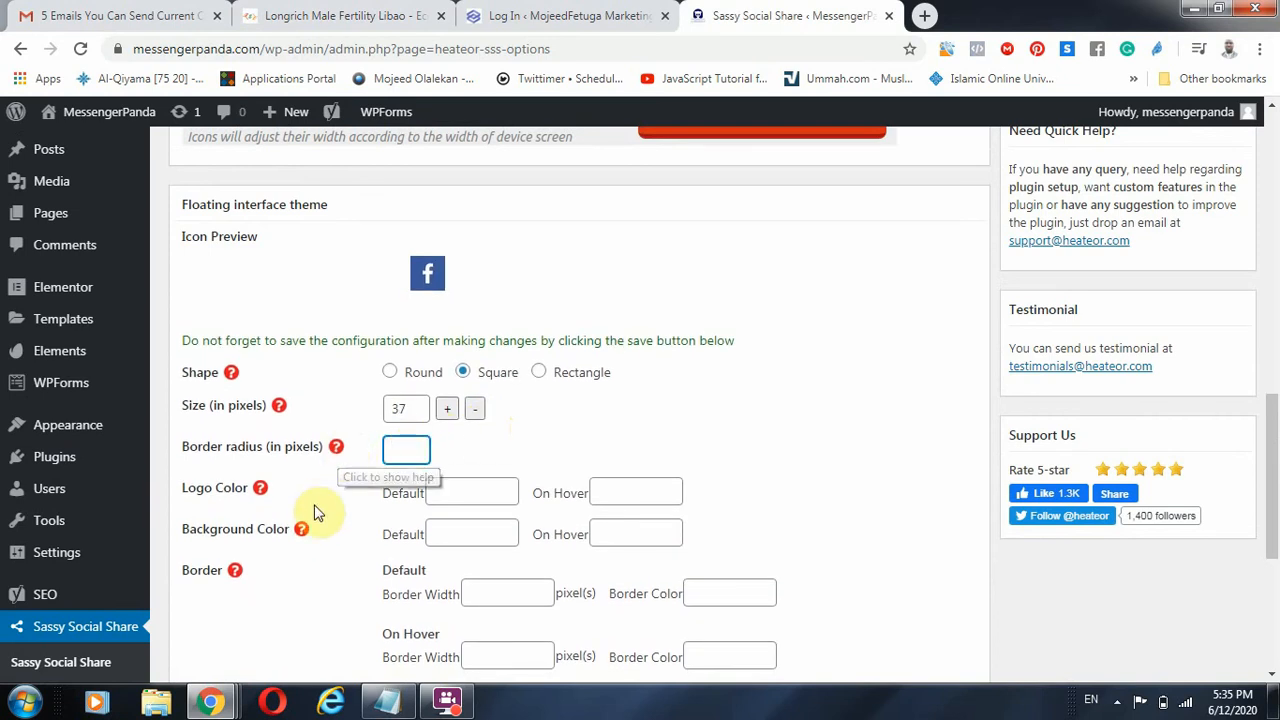
# Read the help notes for the floating interface's Background Color and Border settings, and review the remaining options down to the save option.
pyautogui.click(302, 530)
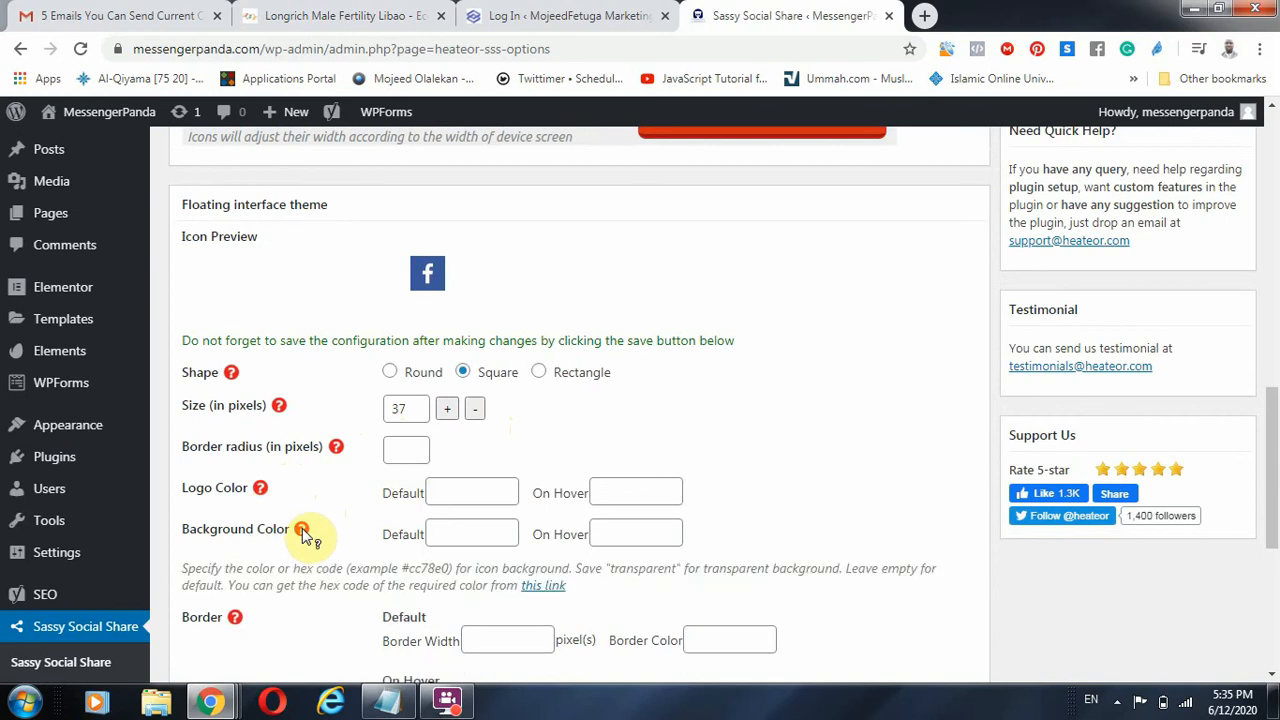
pyautogui.click(301, 531)
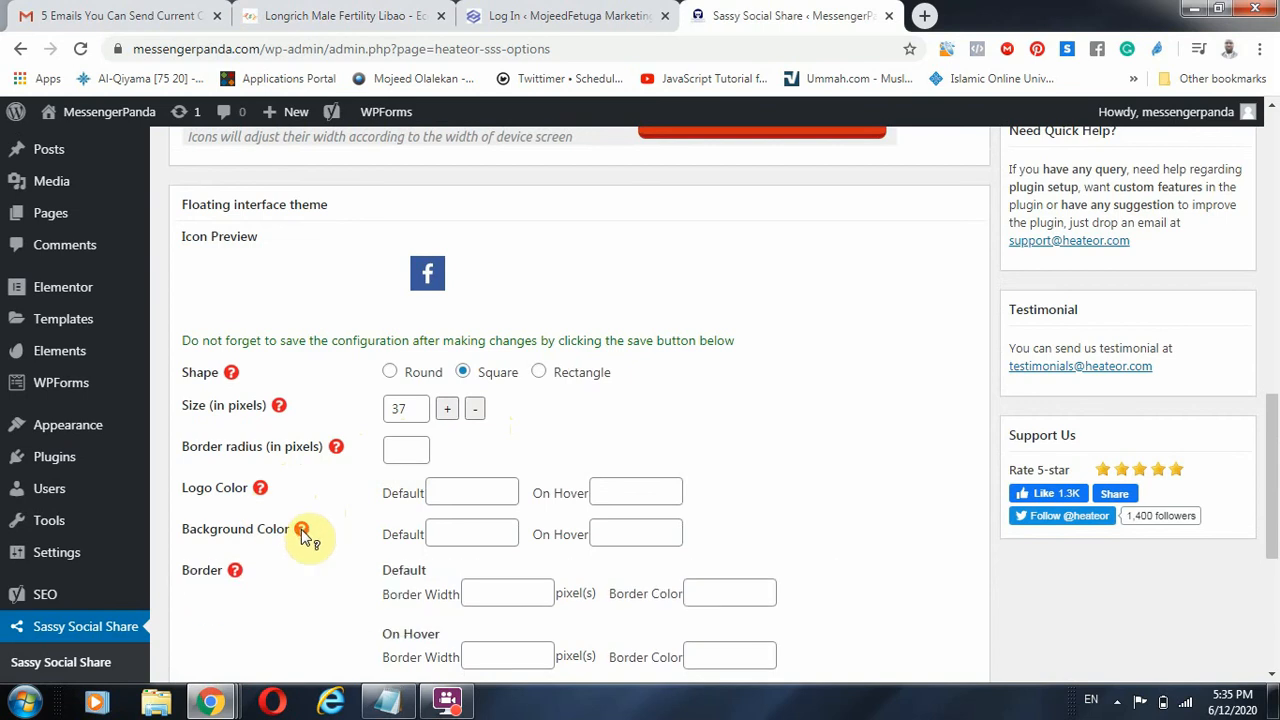
pyautogui.click(302, 531)
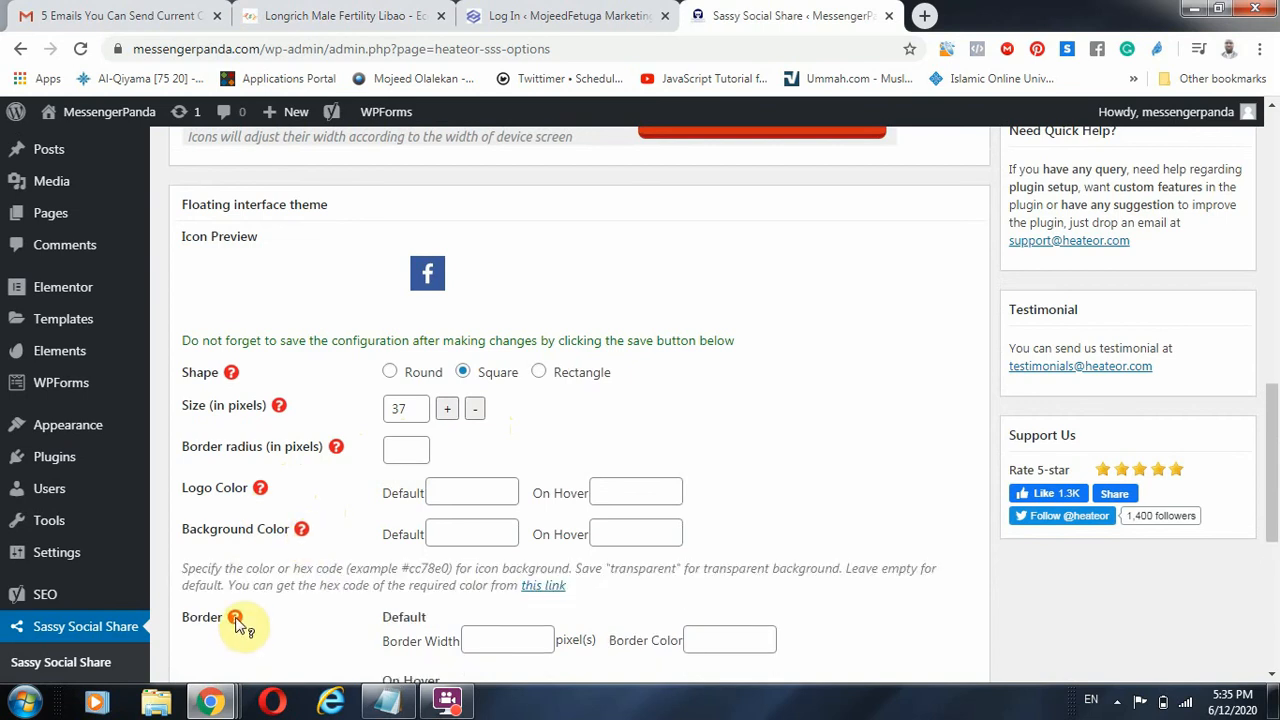
pyautogui.scroll(-3, 237, 622)
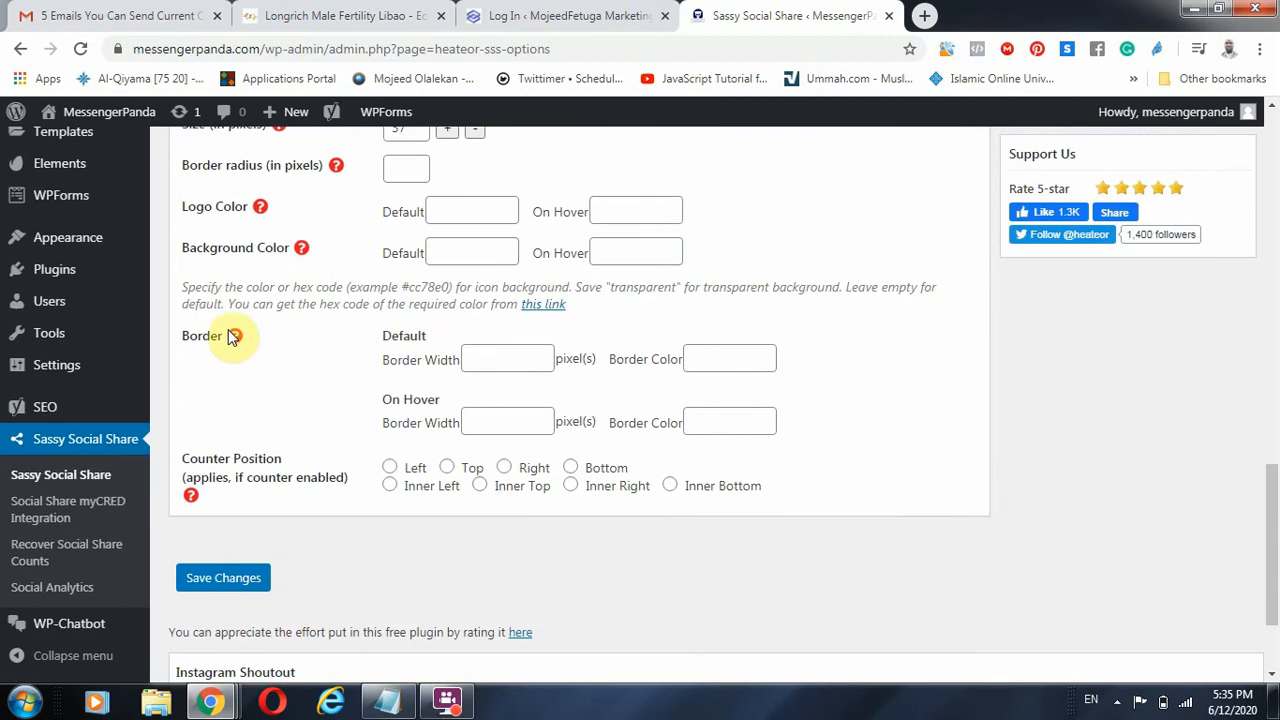
pyautogui.click(238, 338)
pyautogui.click(238, 338)
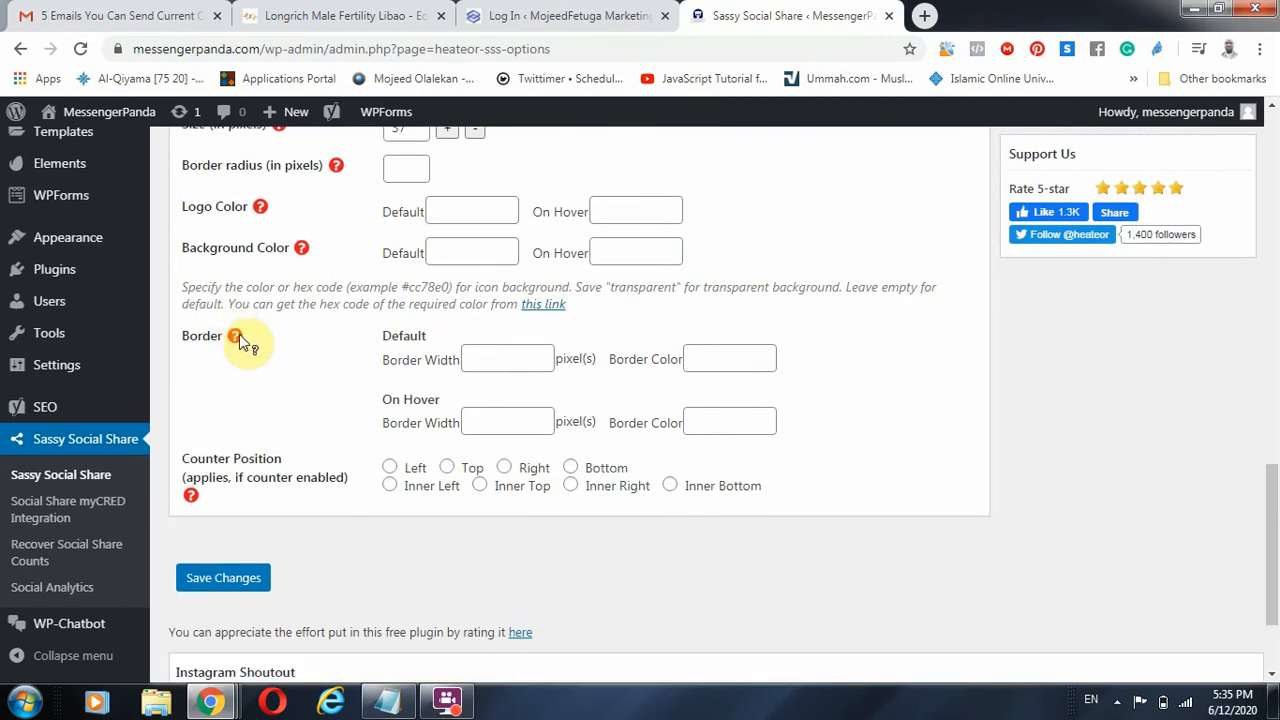
pyautogui.click(236, 337)
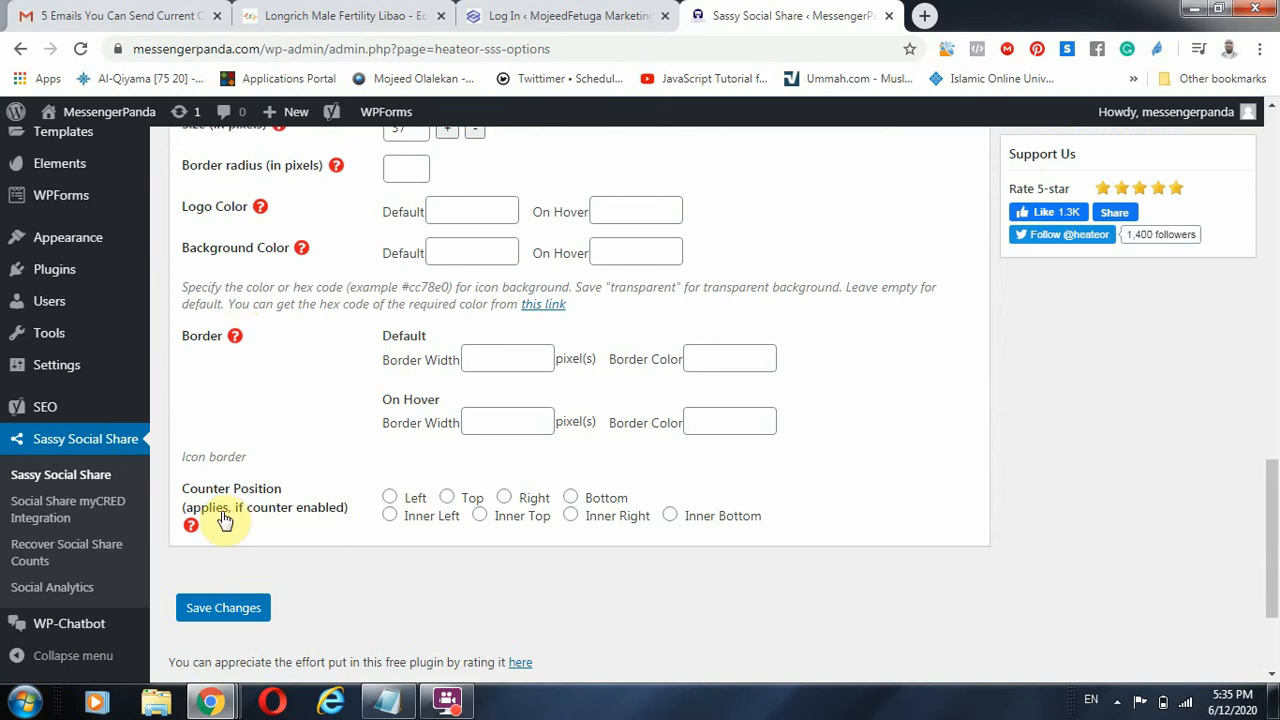
pyautogui.scroll(-1, 278, 538)
pyautogui.scroll(-1, 295, 517)
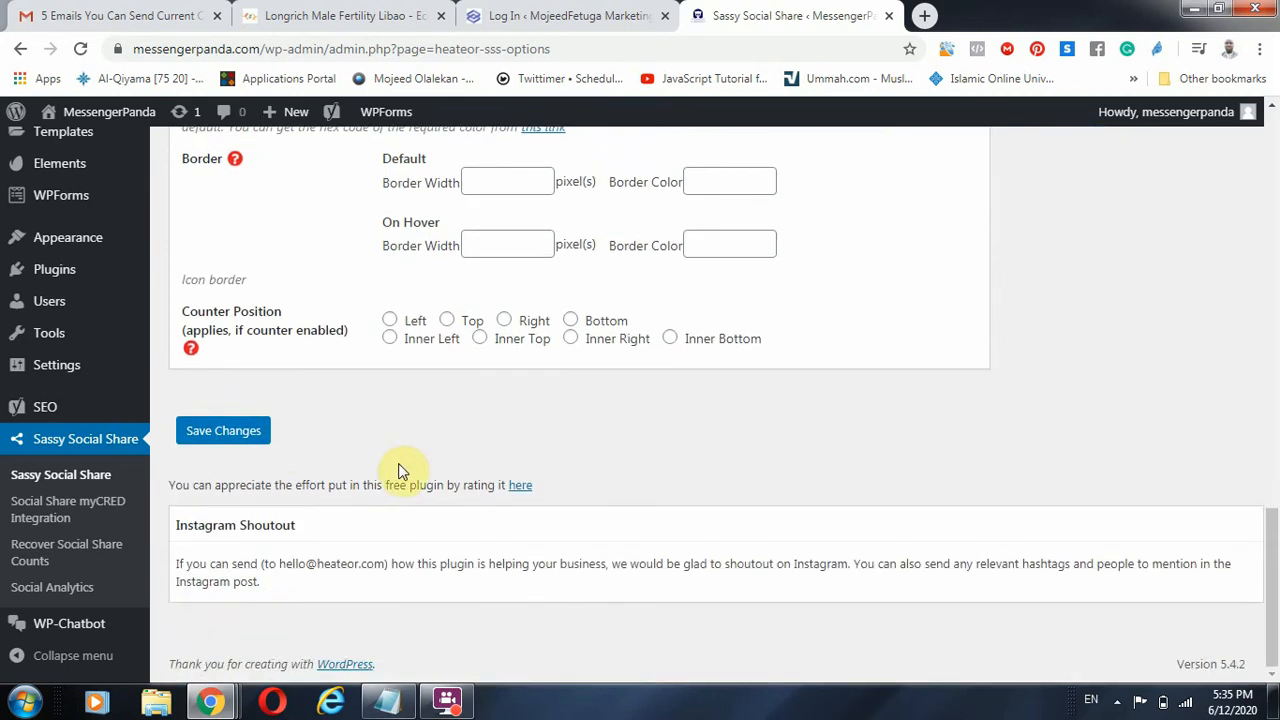
# Open the Standard Interface settings of the Sassy Social Share plugin.
pyautogui.scroll(8, 400, 471)
pyautogui.scroll(2, 475, 403)
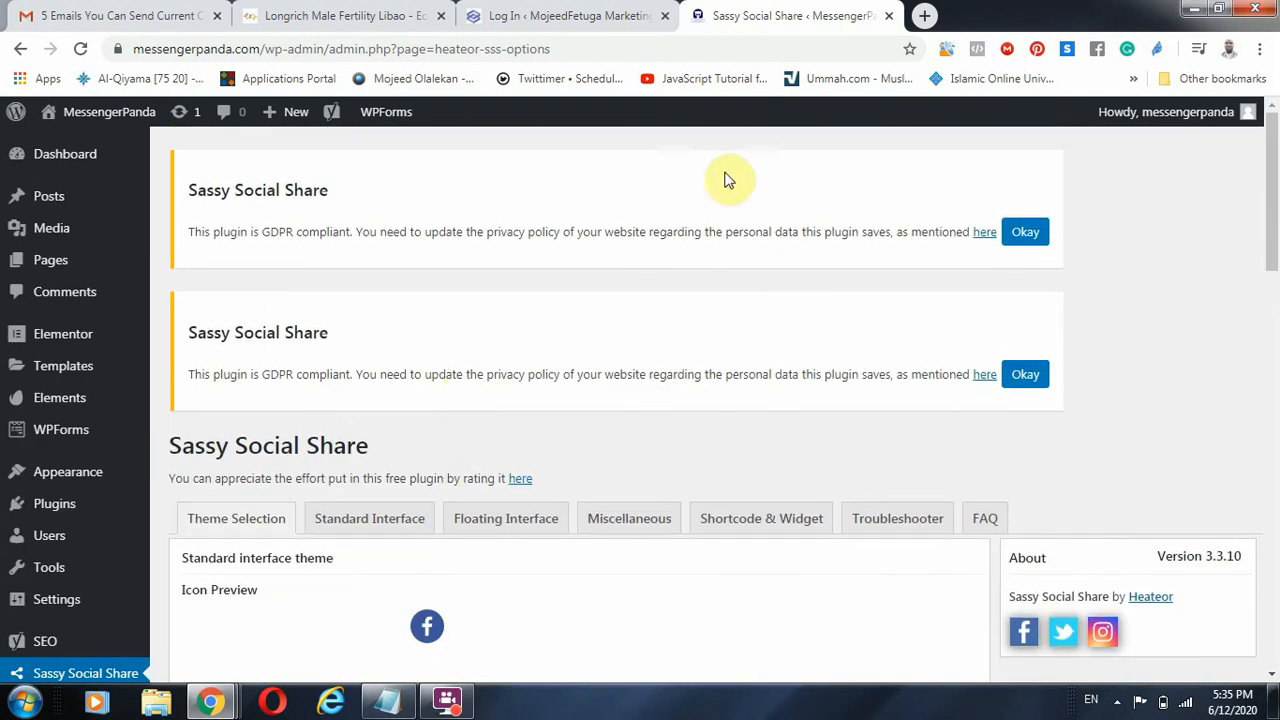
pyautogui.click(369, 518)
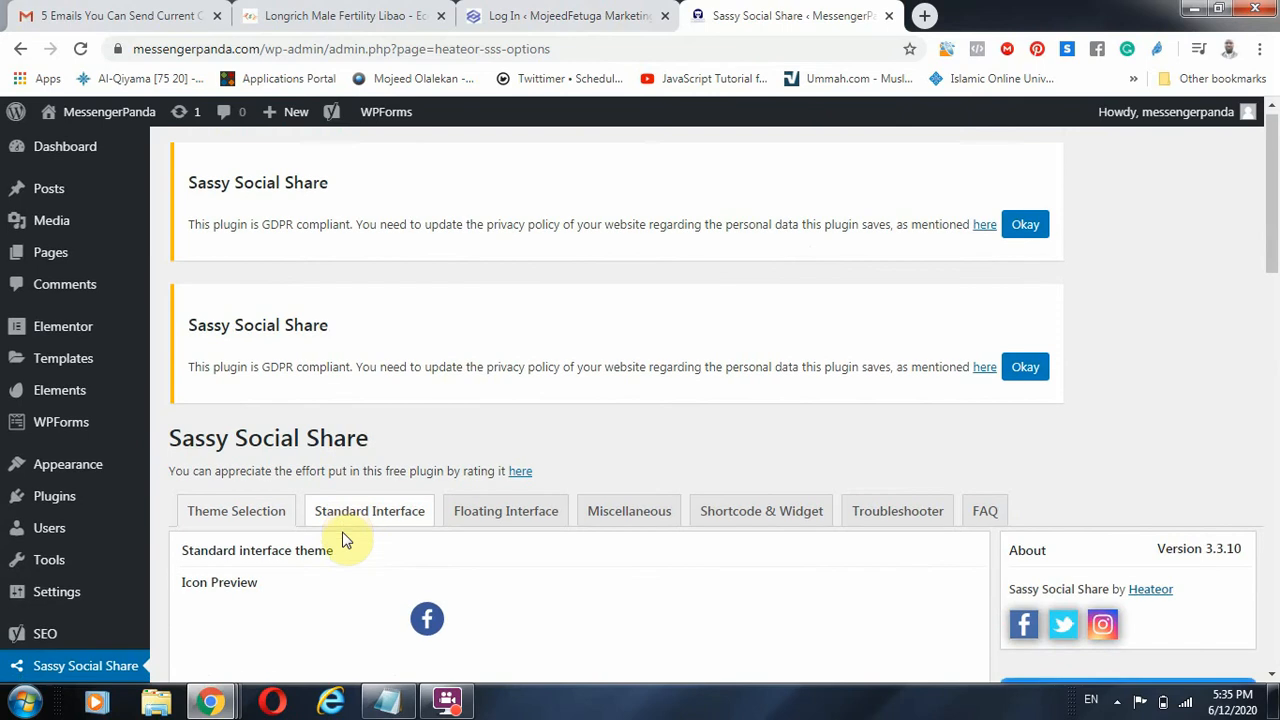
# Save the current Sassy Social Share settings.
pyautogui.scroll(-12, 360, 520)
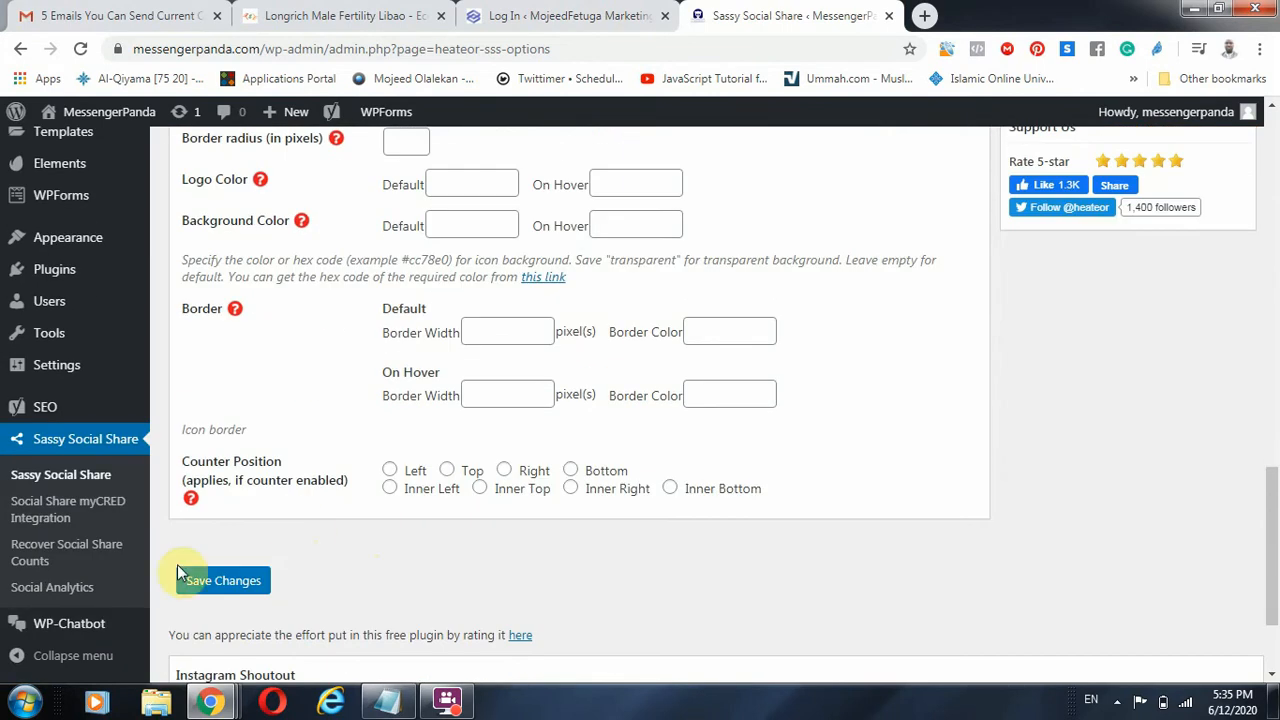
pyautogui.click(224, 580)
pyautogui.scroll(-2, 230, 567)
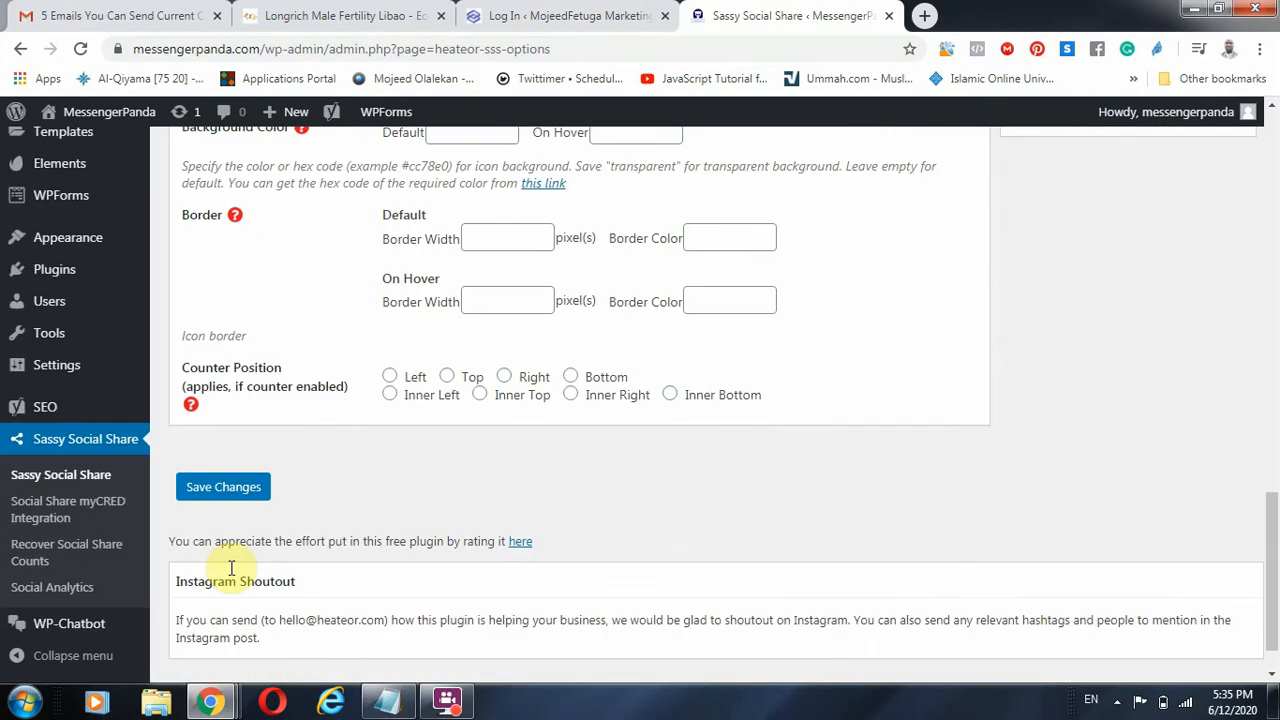
pyautogui.click(249, 490)
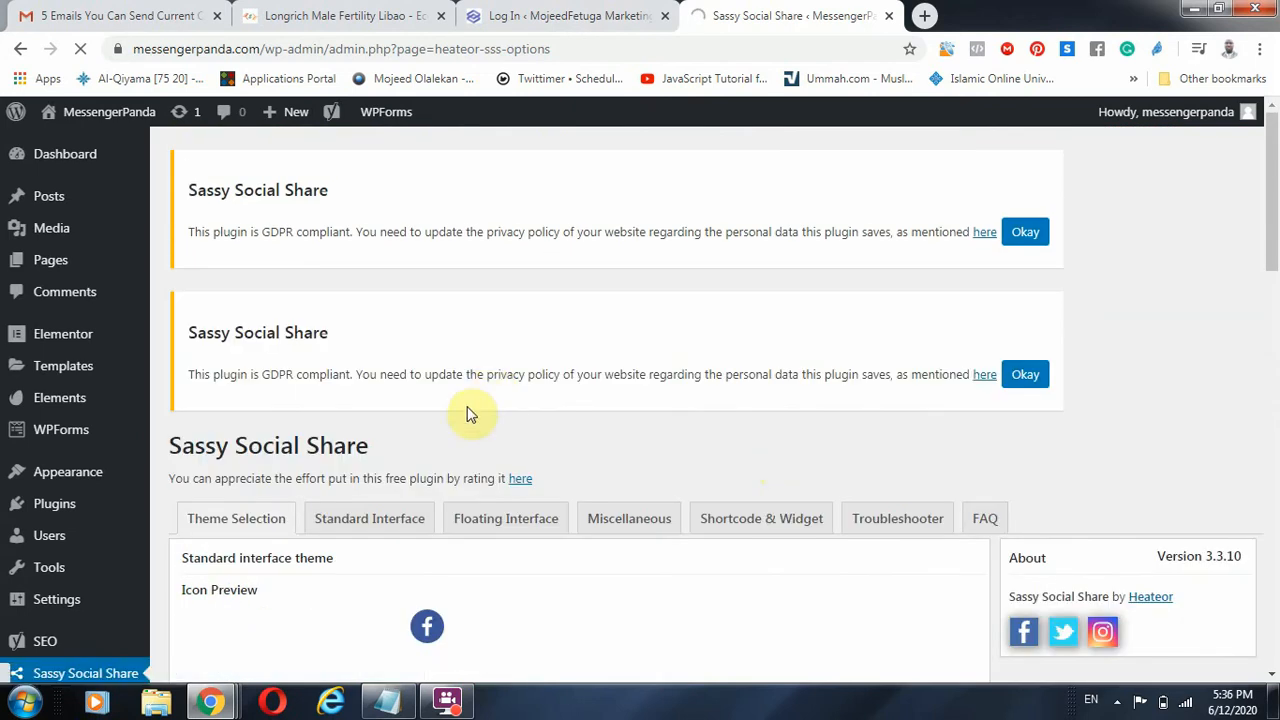
# Open the plugin's Standard Interface settings on the reloaded page.
pyautogui.click(415, 540)
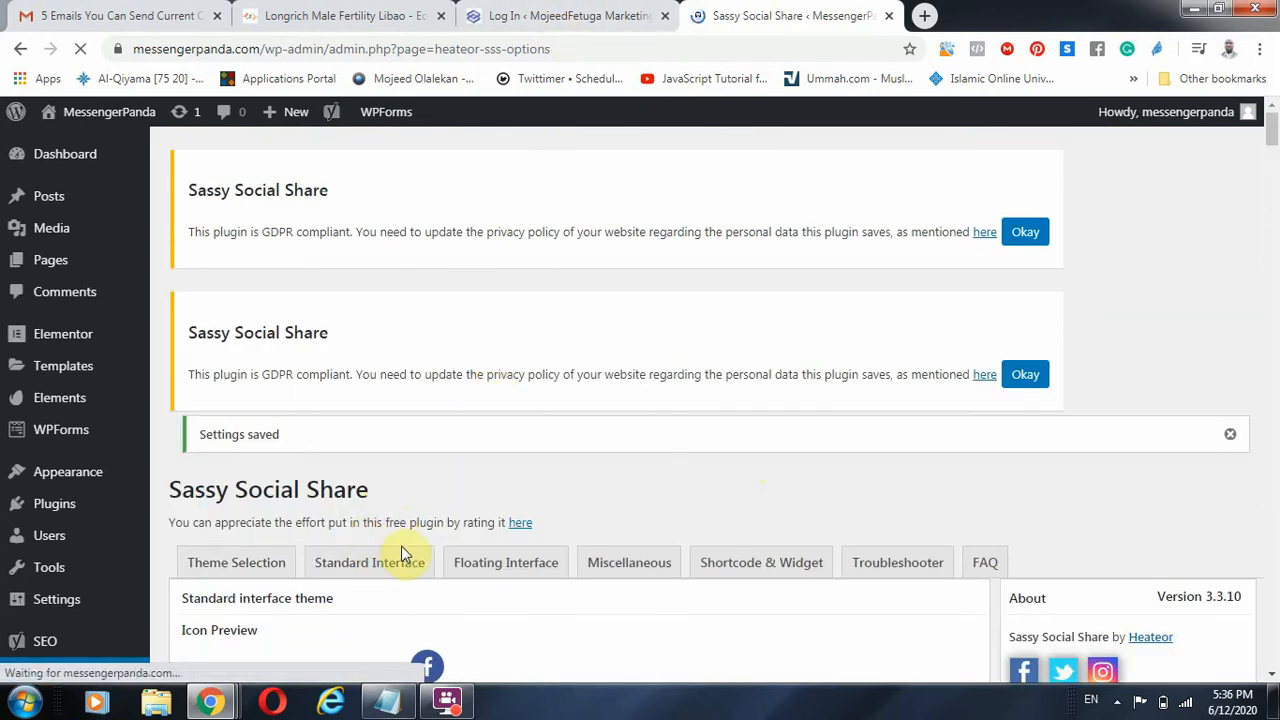
pyautogui.scroll(-2, 405, 555)
pyautogui.click(373, 381)
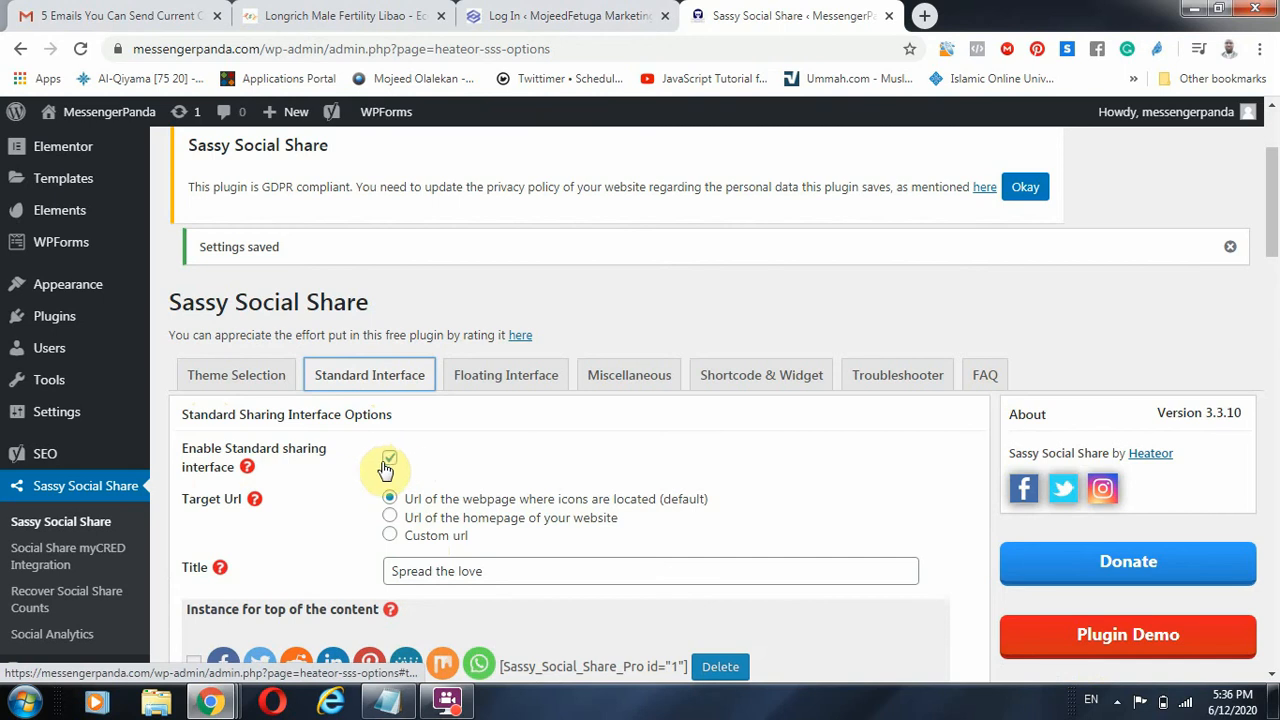
# Compare the share icons on the Longrich Male Fertility Libao product page with the Standard Interface's Target Url options.
pyautogui.click(600, 15)
pyautogui.click(340, 15)
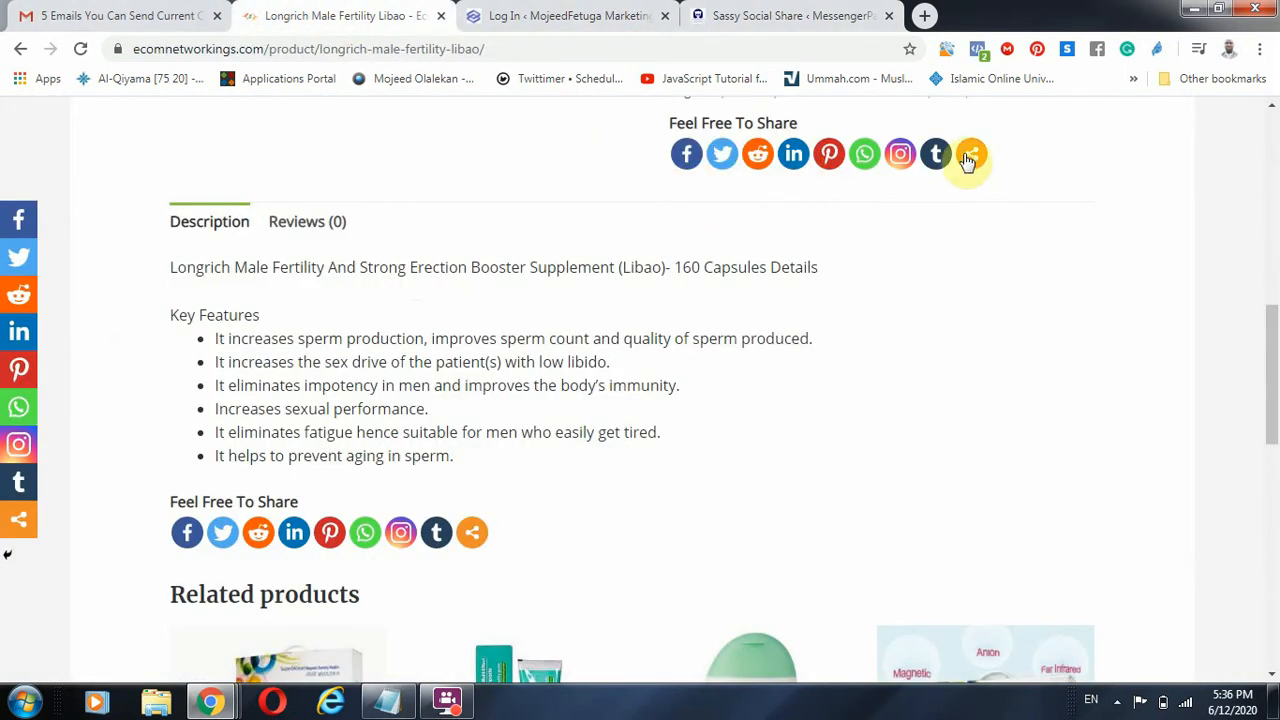
pyautogui.click(812, 18)
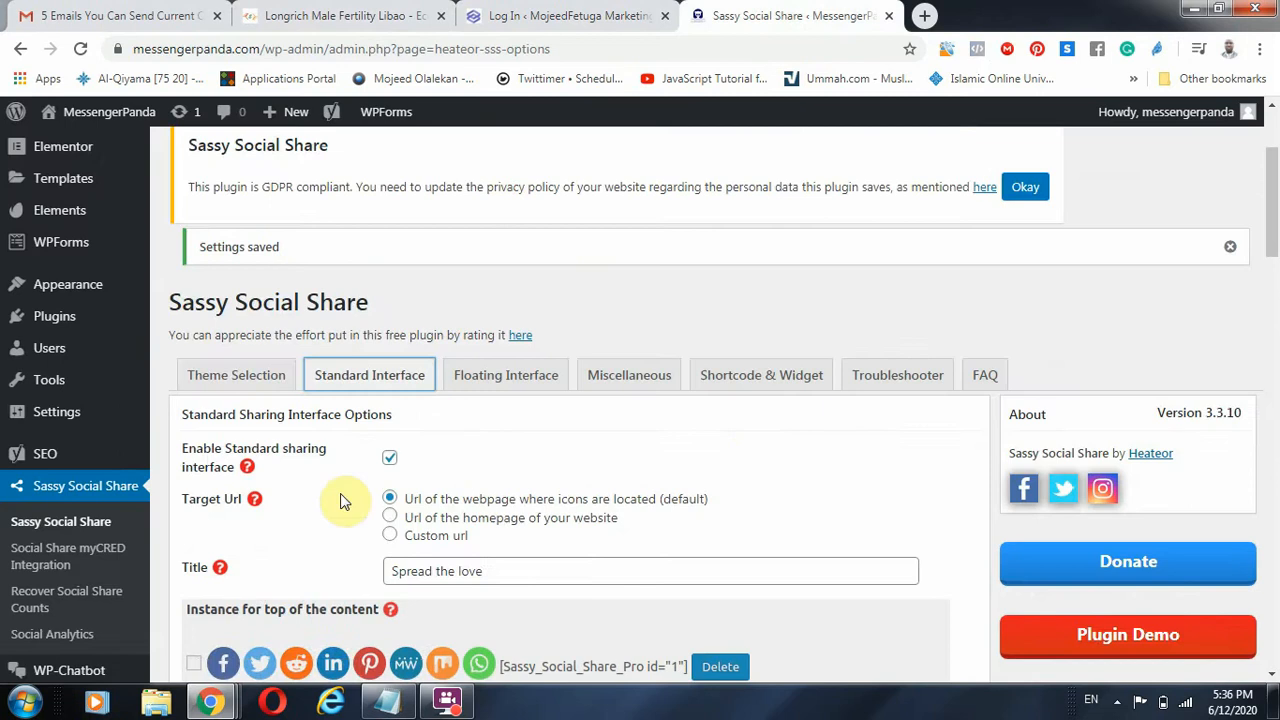
pyautogui.scroll(-3, 350, 503)
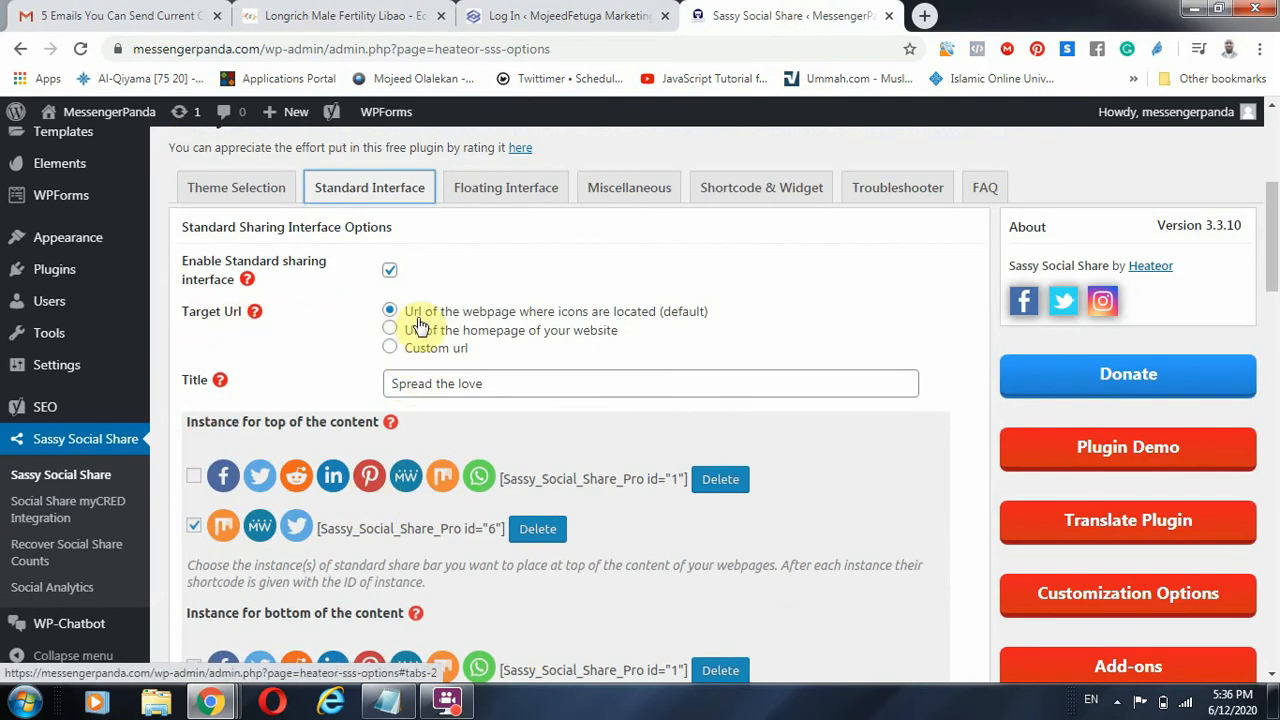
pyautogui.scroll(4, 480, 200)
# Open the product page's Instagram share link in a new tab and look over the page it leads to.
pyautogui.click(345, 16)
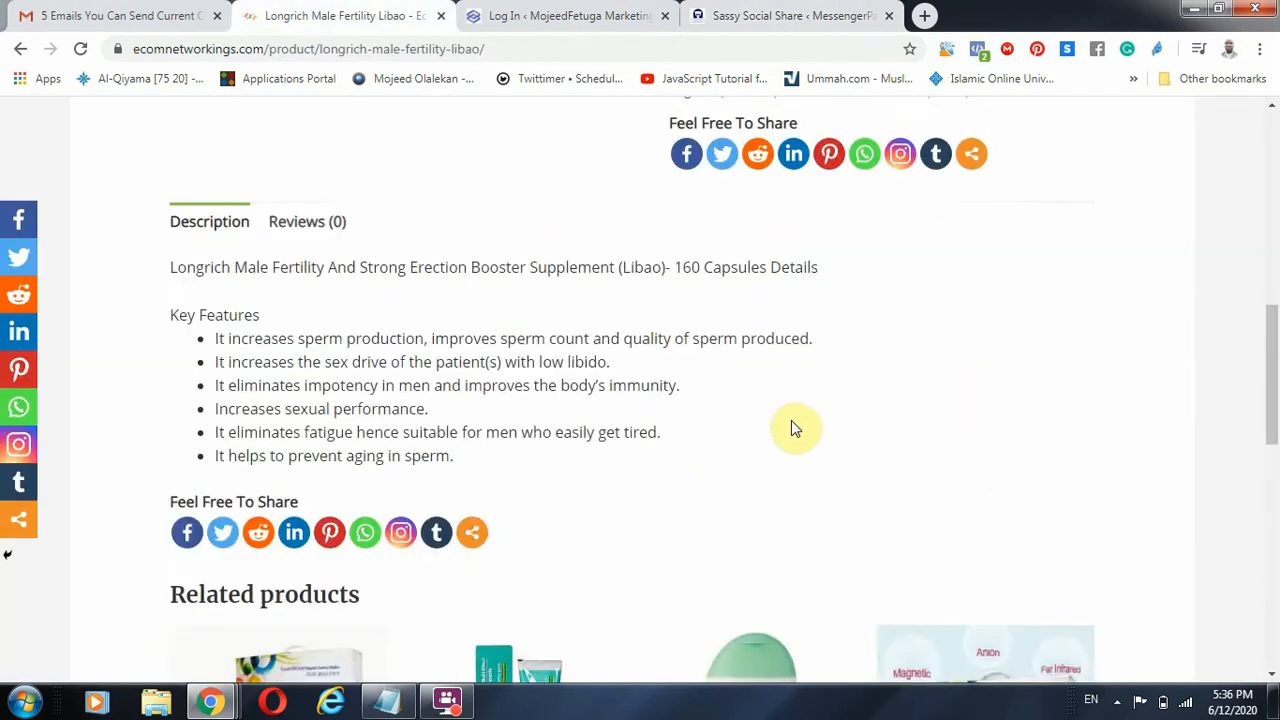
pyautogui.scroll(8, 793, 424)
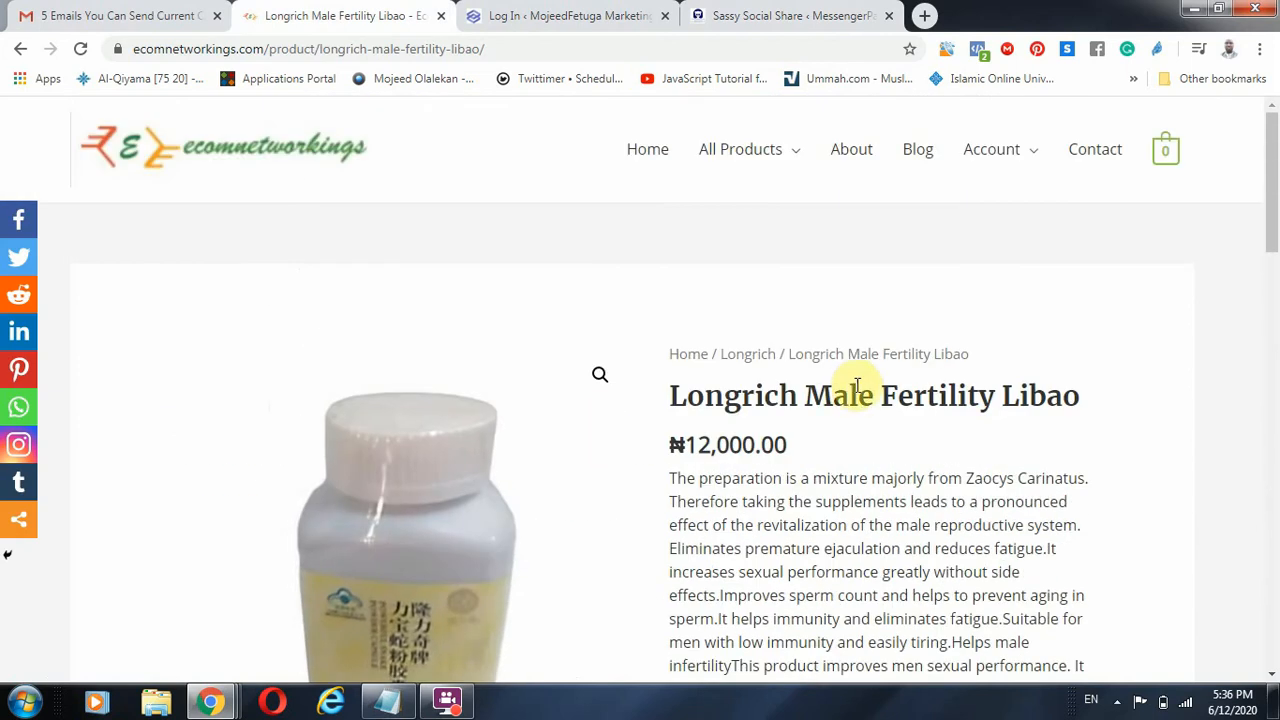
pyautogui.scroll(-6, 860, 390)
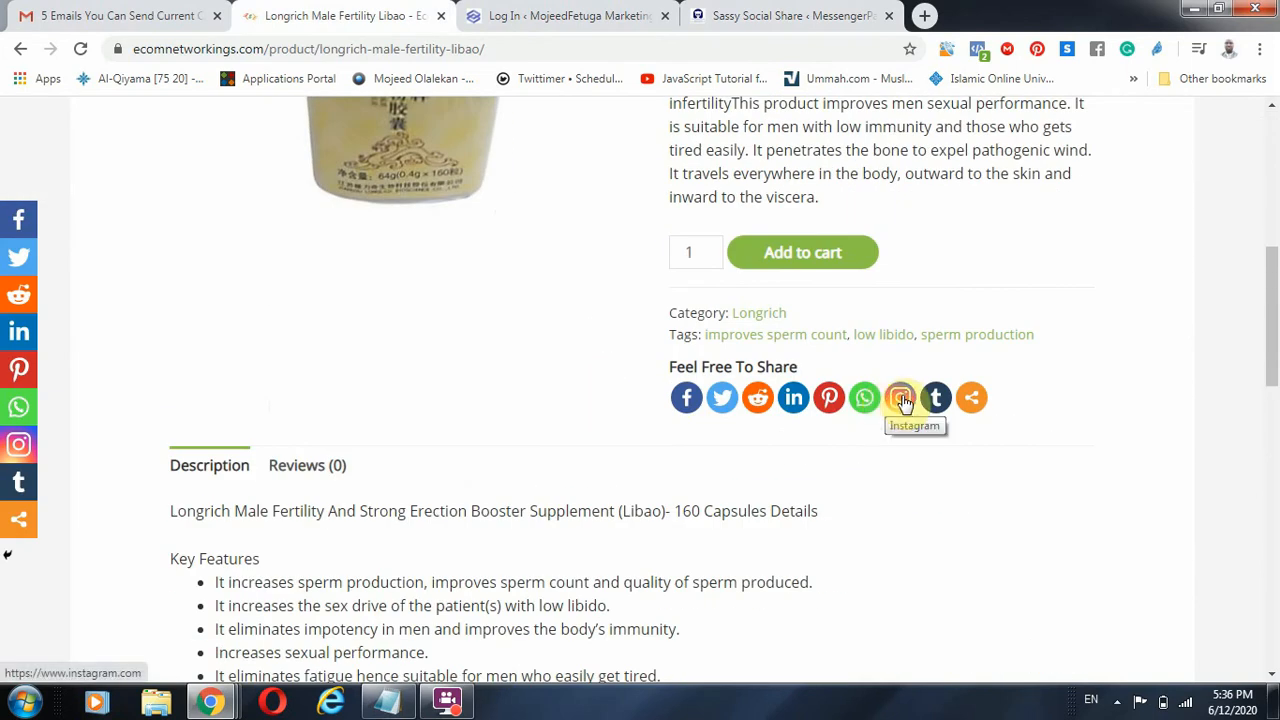
pyautogui.rightClick(900, 403)
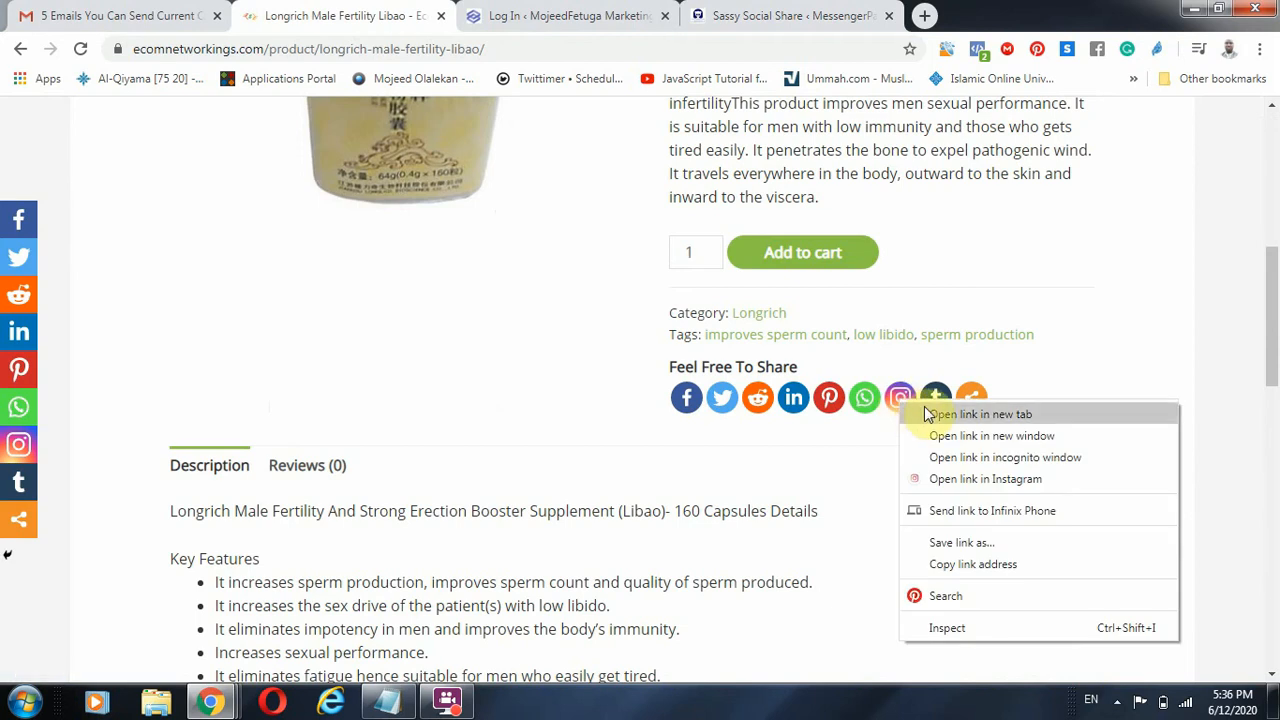
pyautogui.click(935, 411)
pyautogui.click(567, 10)
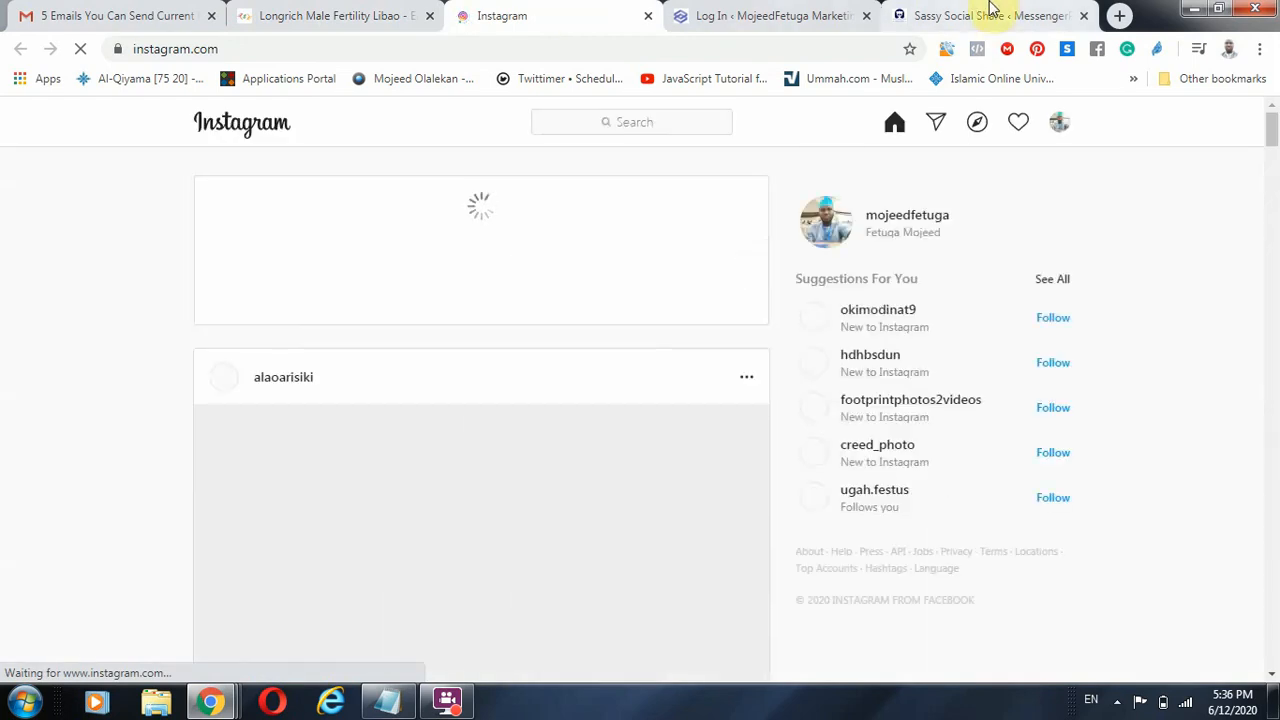
pyautogui.scroll(-5, 657, 449)
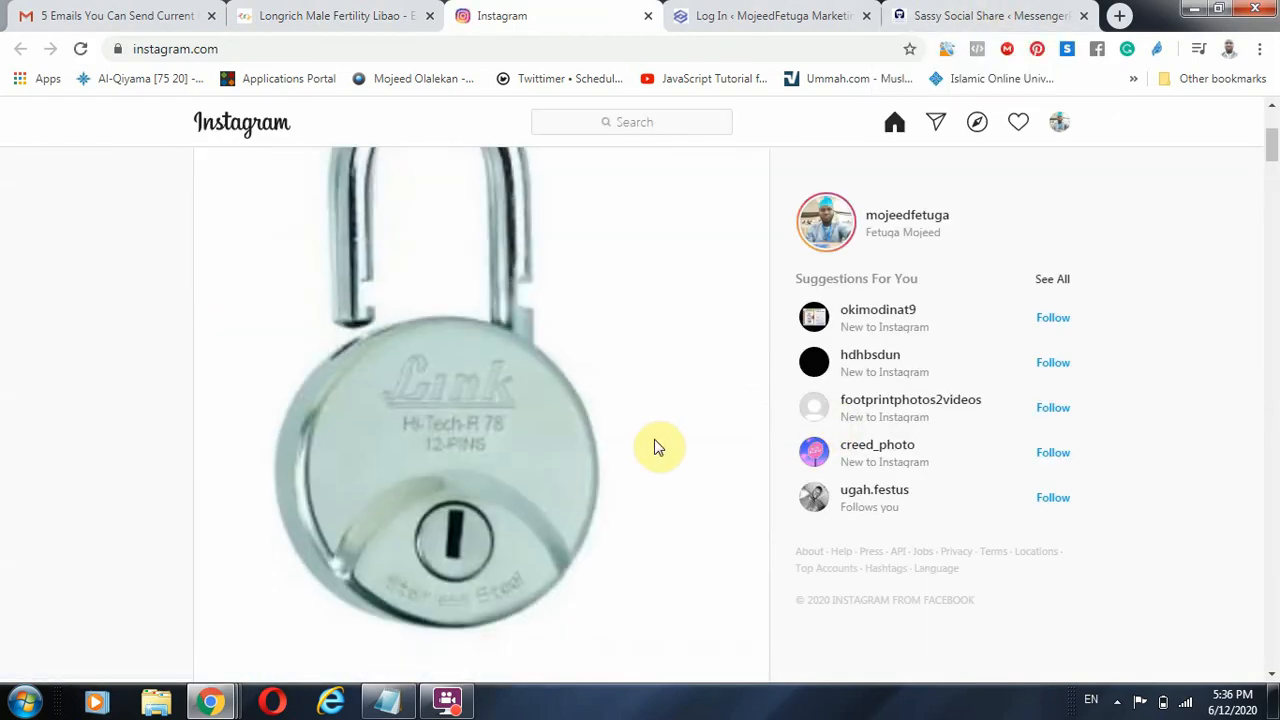
pyautogui.scroll(5, 643, 437)
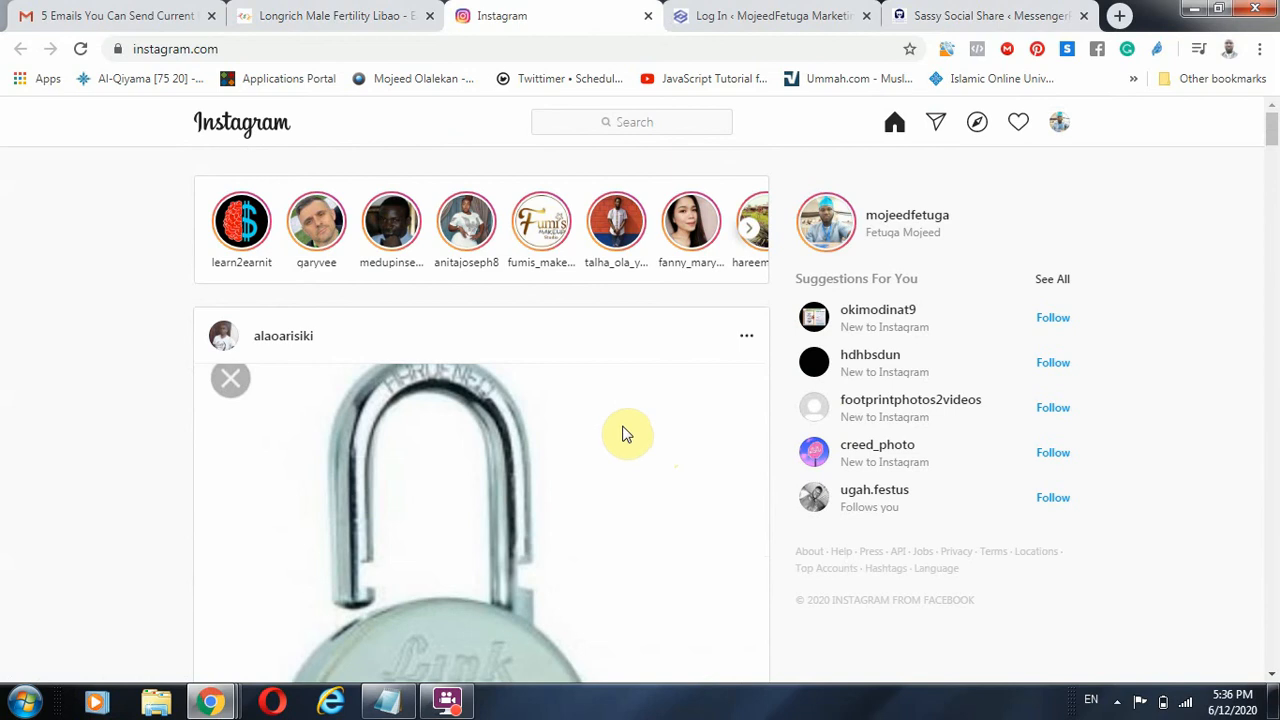
# Review the product page's share icons again, and return to the Target Url options in the Standard Interface settings.
pyautogui.click(380, 15)
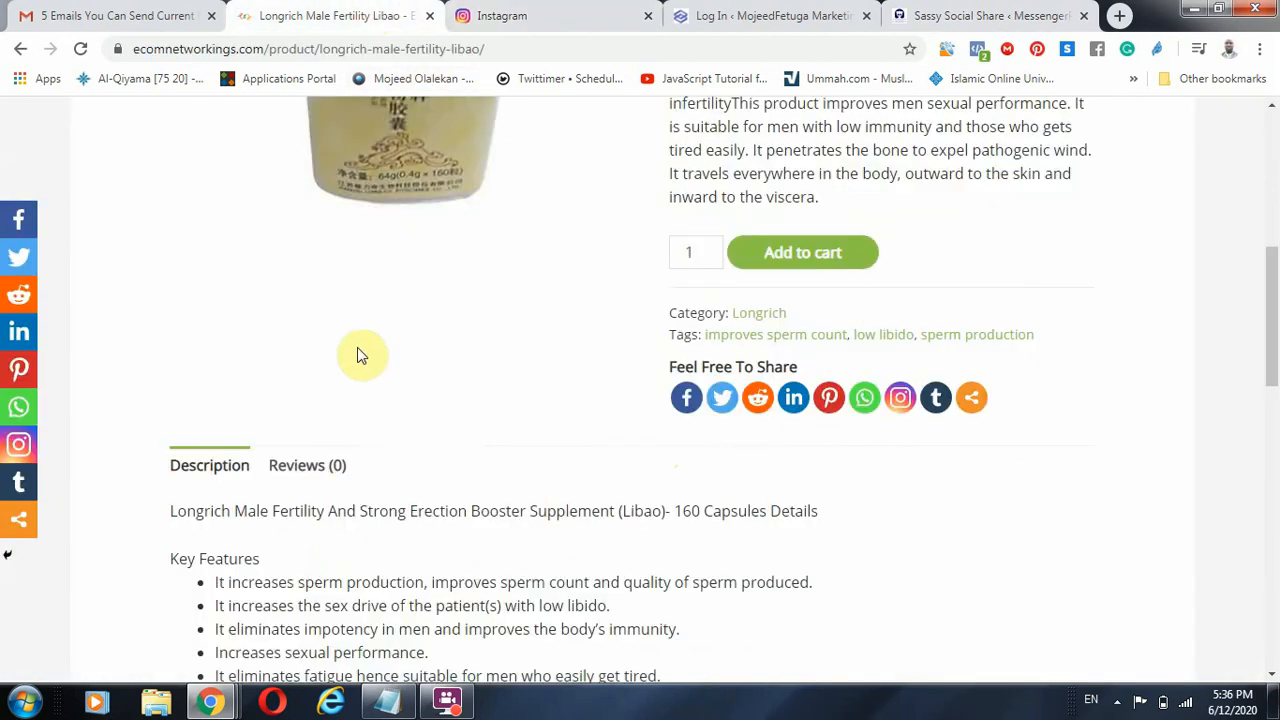
pyautogui.scroll(6, 357, 354)
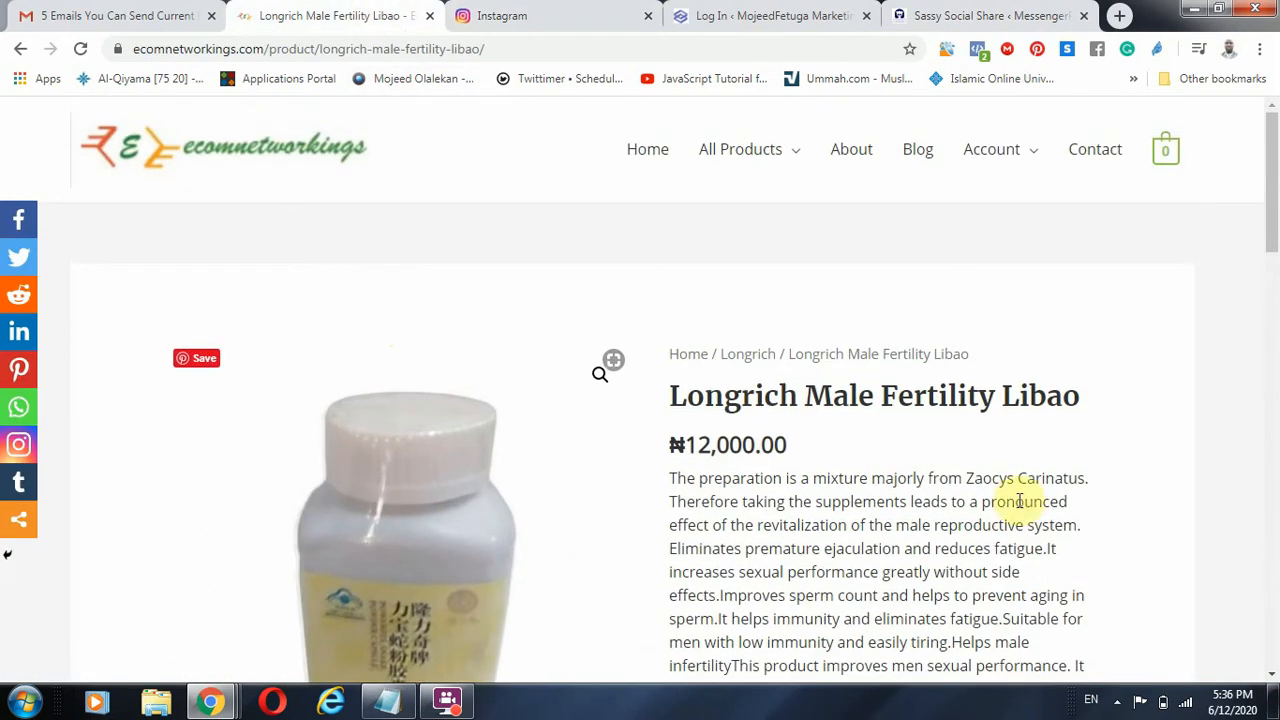
pyautogui.scroll(-5, 957, 466)
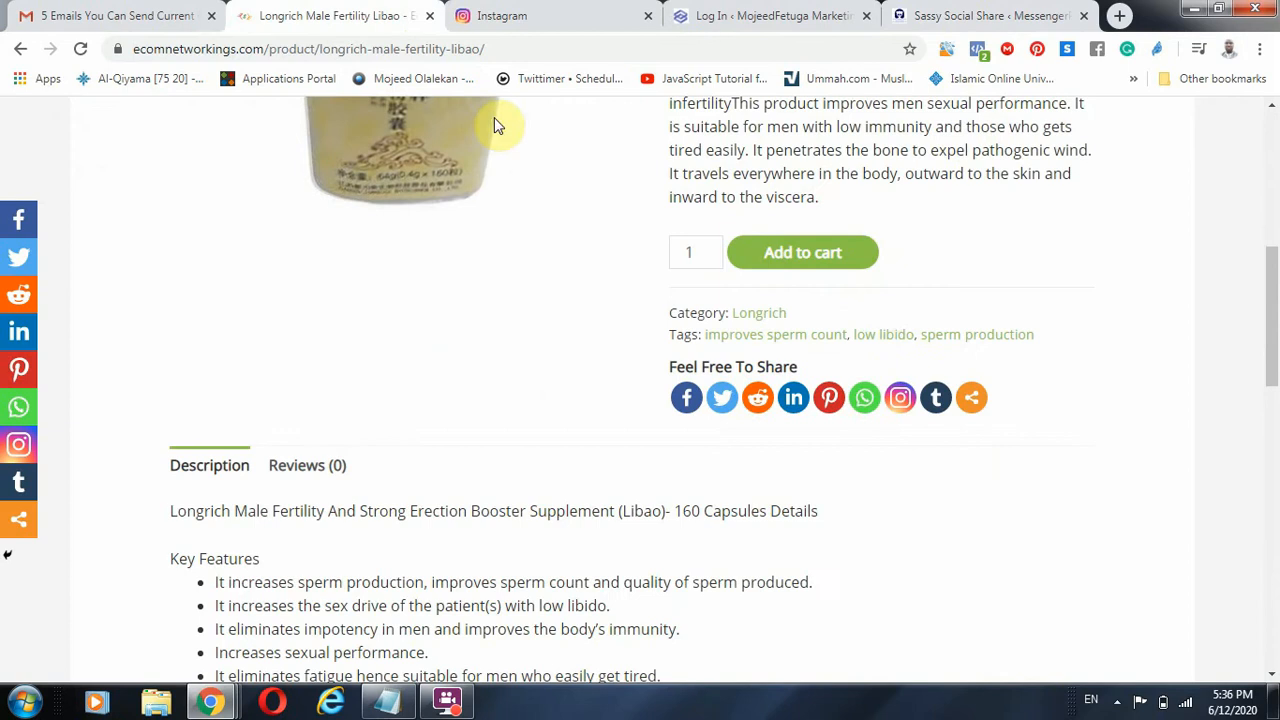
pyautogui.click(980, 14)
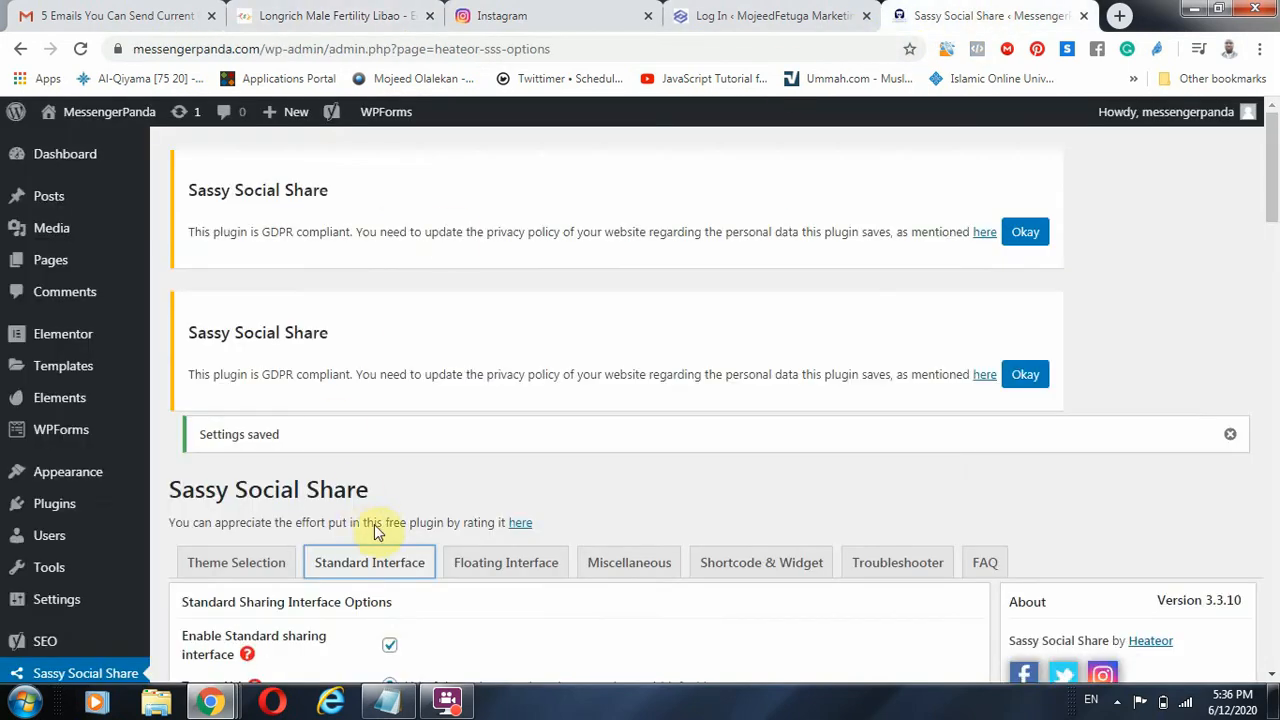
pyautogui.scroll(-3, 365, 520)
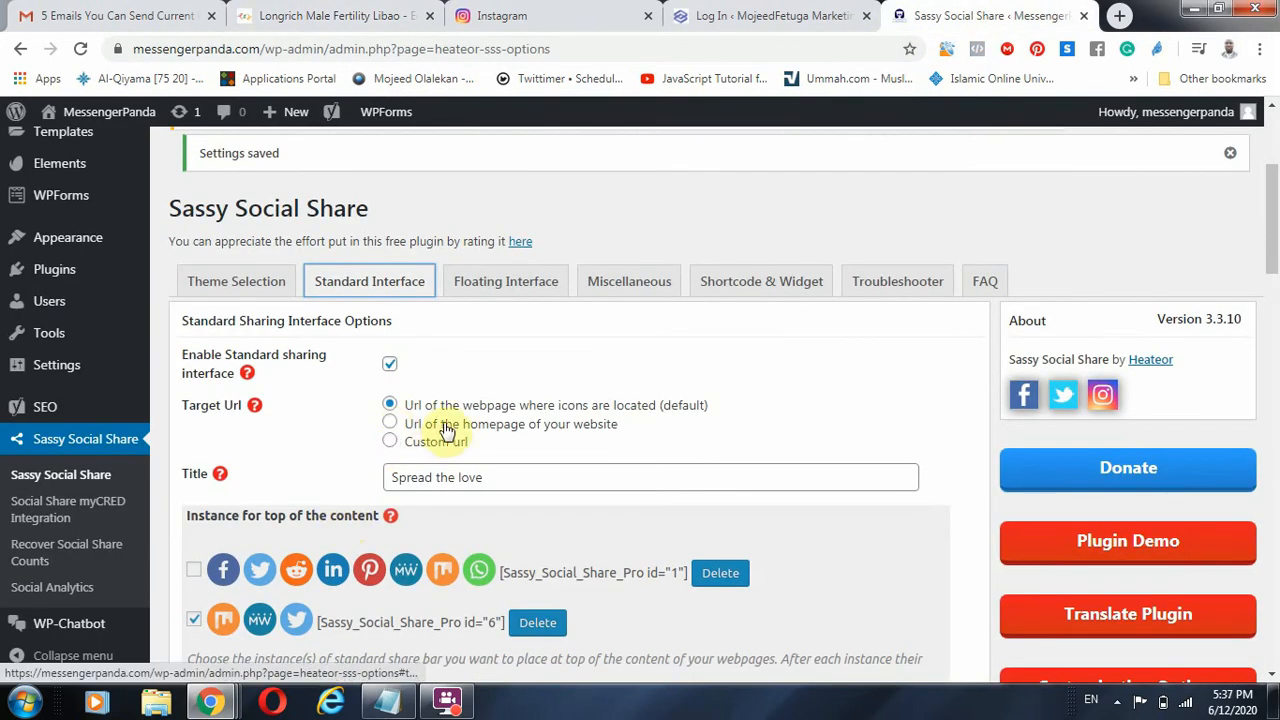
# Close the Instagram tab and return to the product page to view its floating share bar.
pyautogui.click(515, 12)
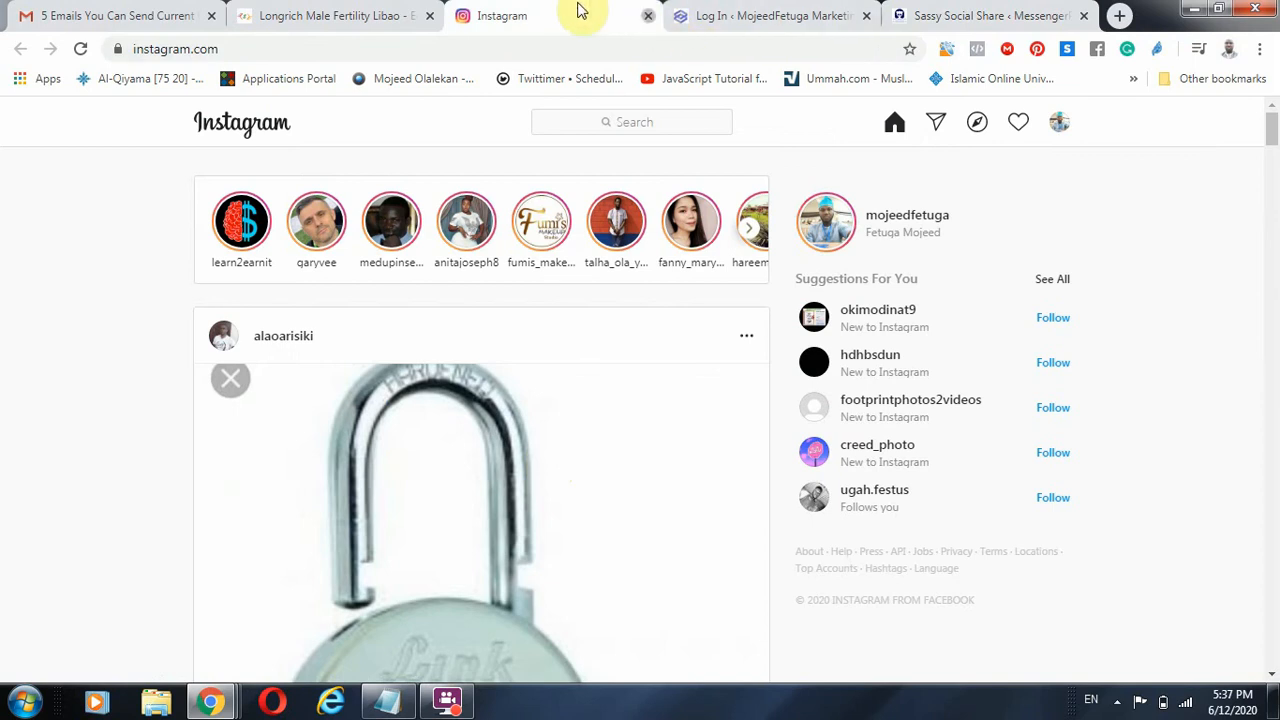
pyautogui.click(648, 15)
pyautogui.click(354, 11)
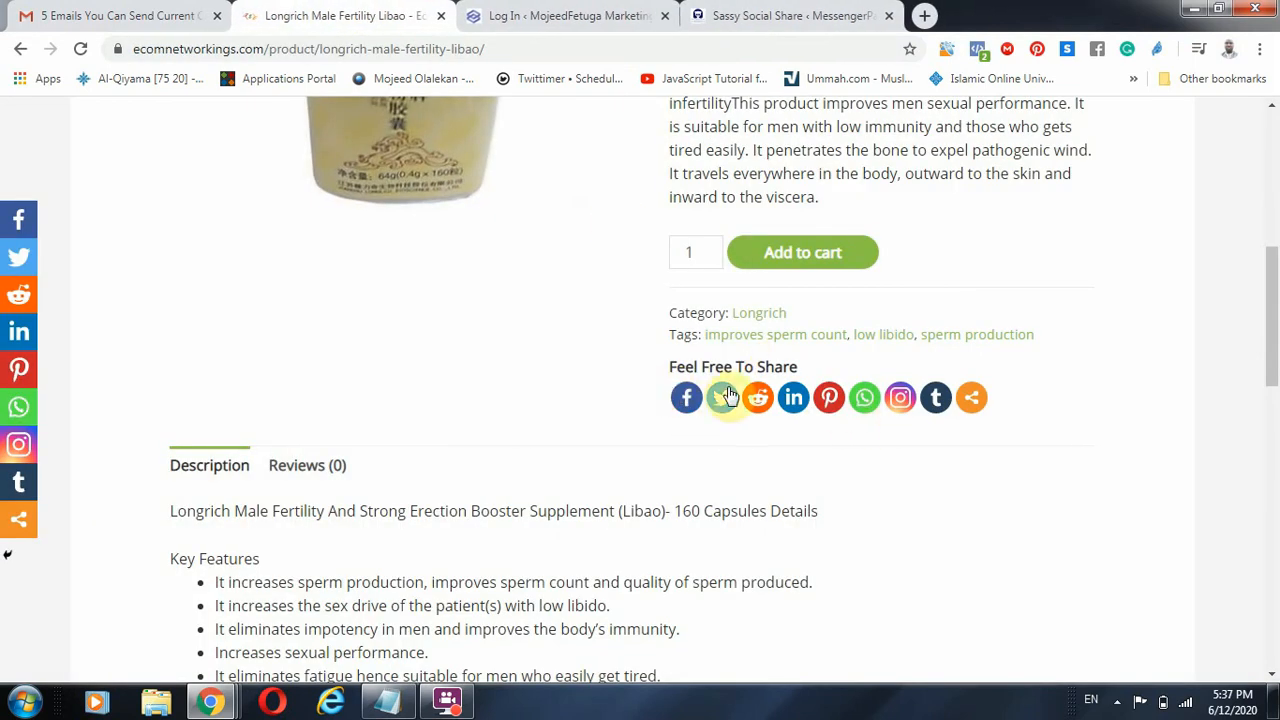
pyautogui.scroll(6, 286, 289)
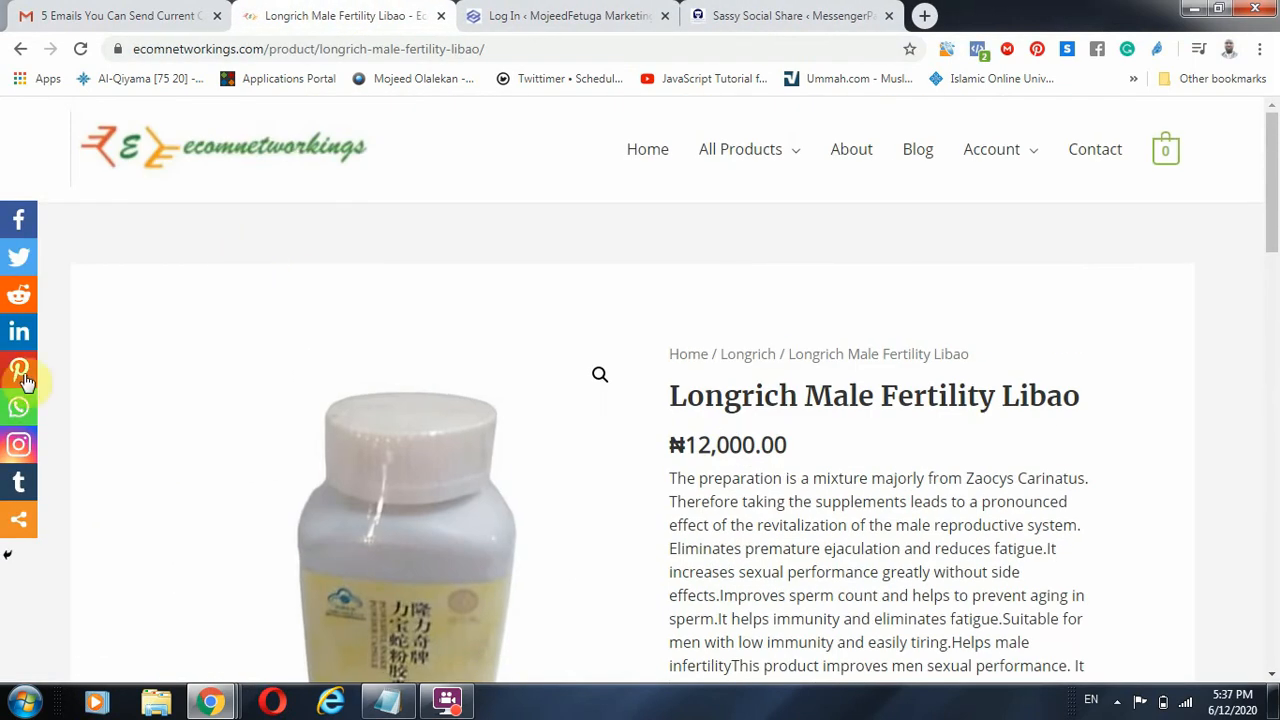
# Open the ecomnetworkings blog and its post "LONGRICH PRODUCTS, PV's, COMPANY PRICE, and FUNCTIONS".
pyautogui.click(921, 151)
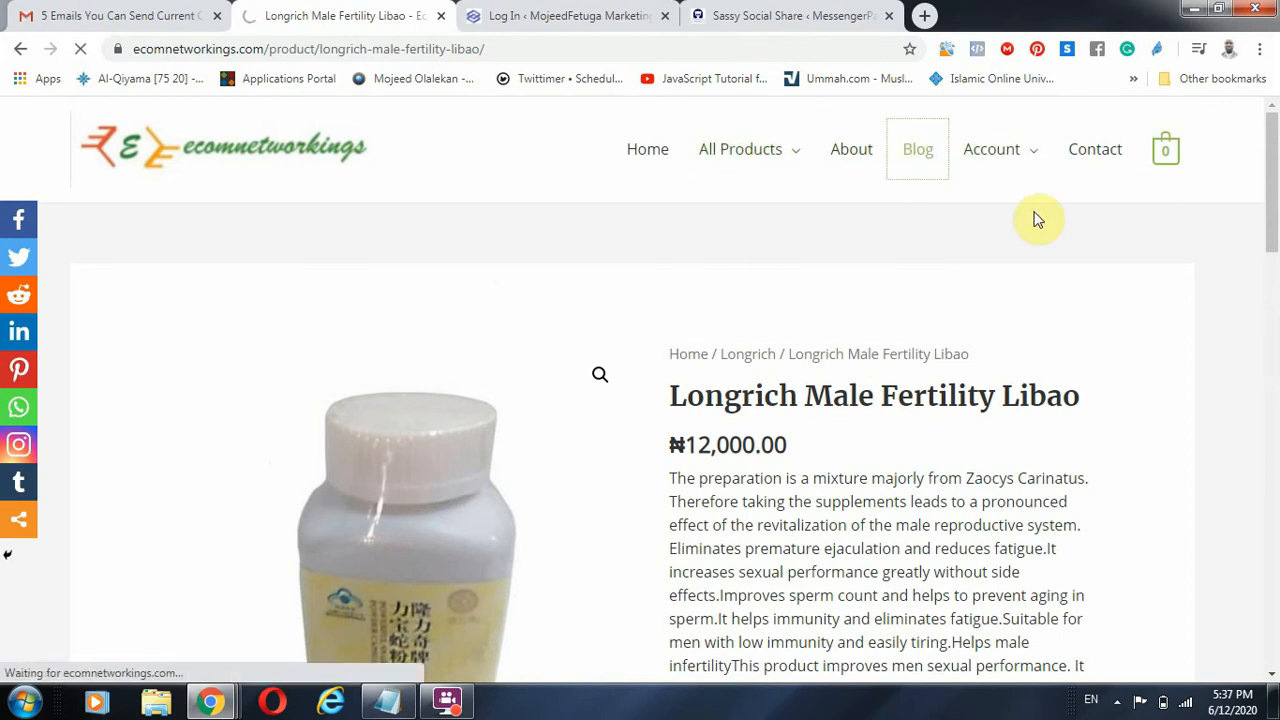
pyautogui.scroll(-6, 835, 330)
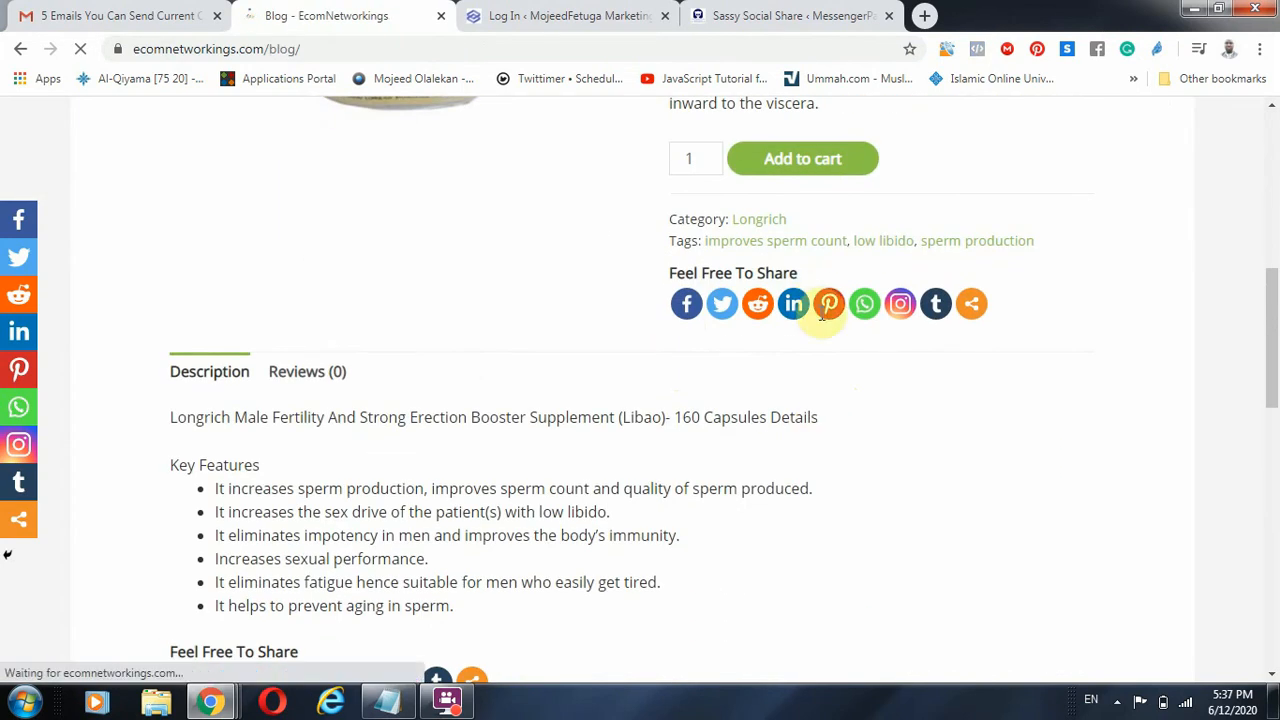
pyautogui.click(752, 18)
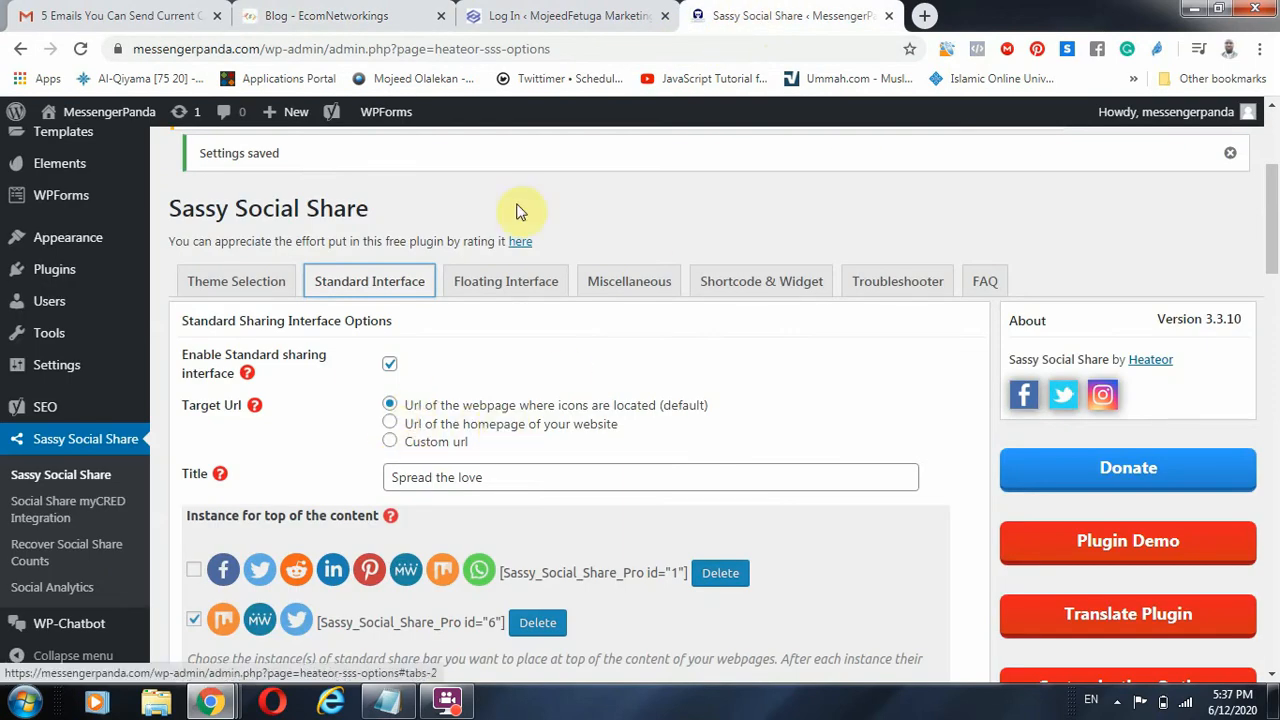
pyautogui.click(386, 15)
pyautogui.scroll(-10, 480, 370)
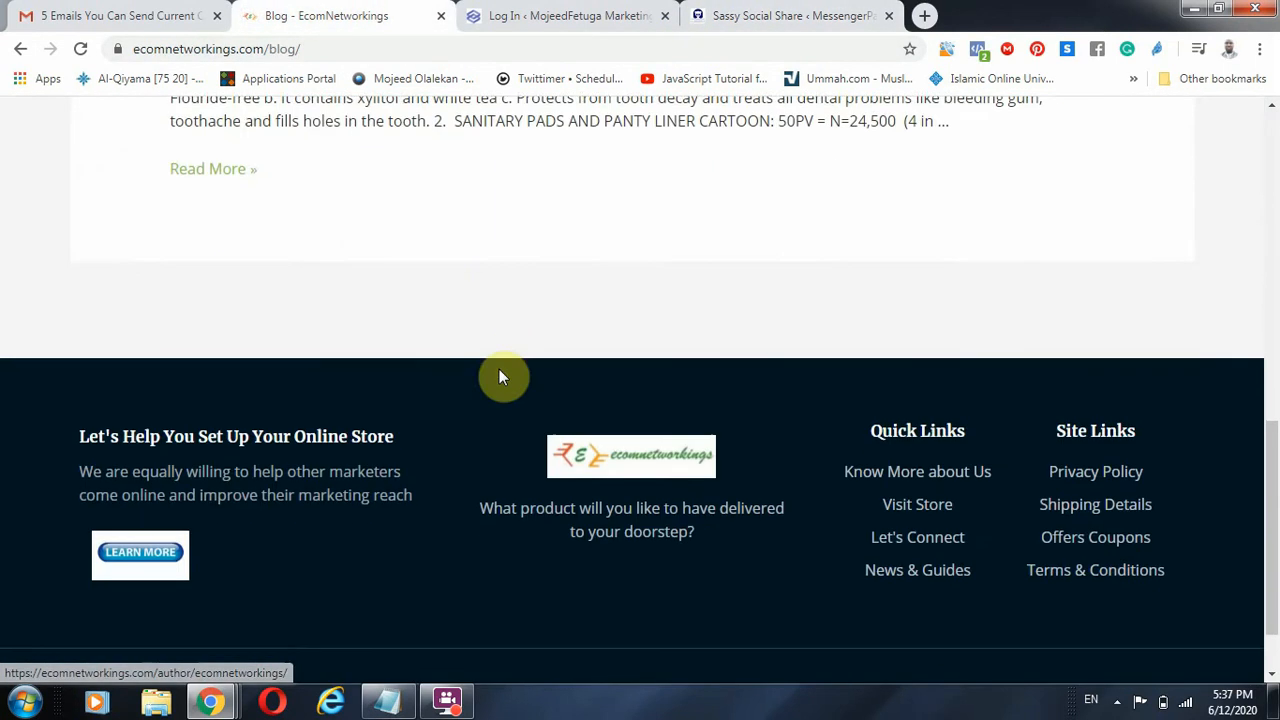
pyautogui.scroll(4, 500, 375)
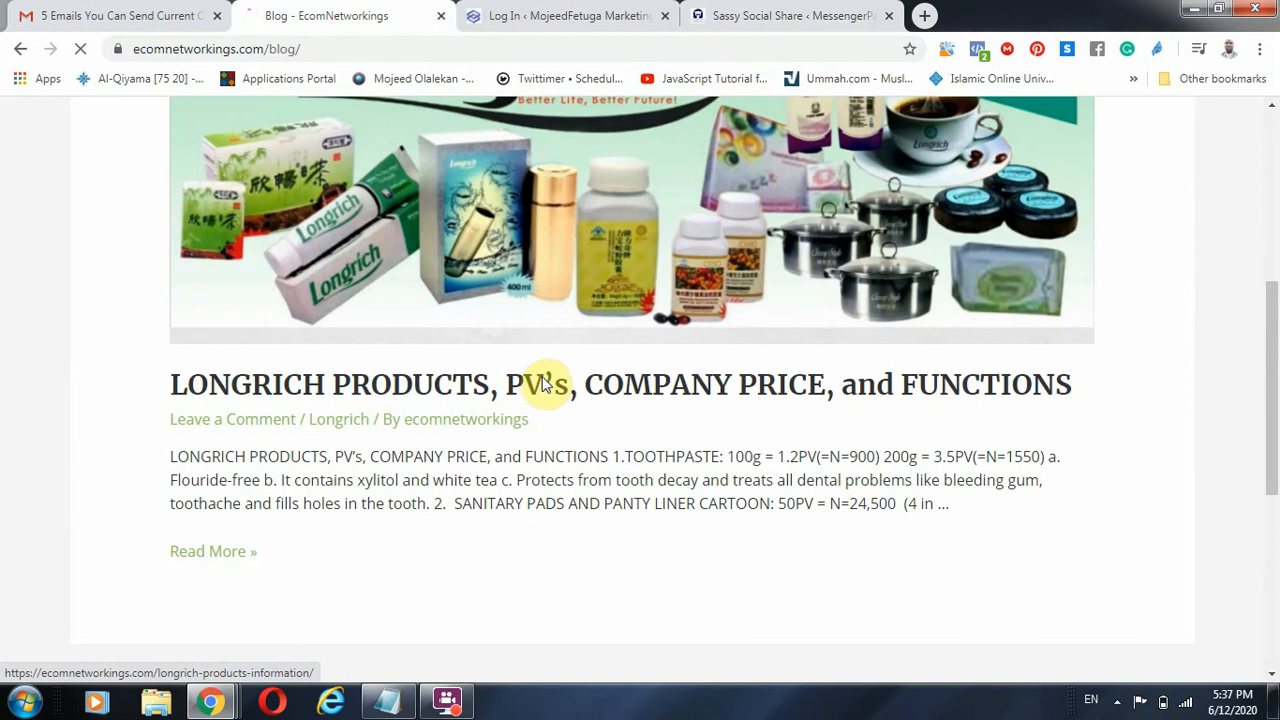
pyautogui.click(545, 384)
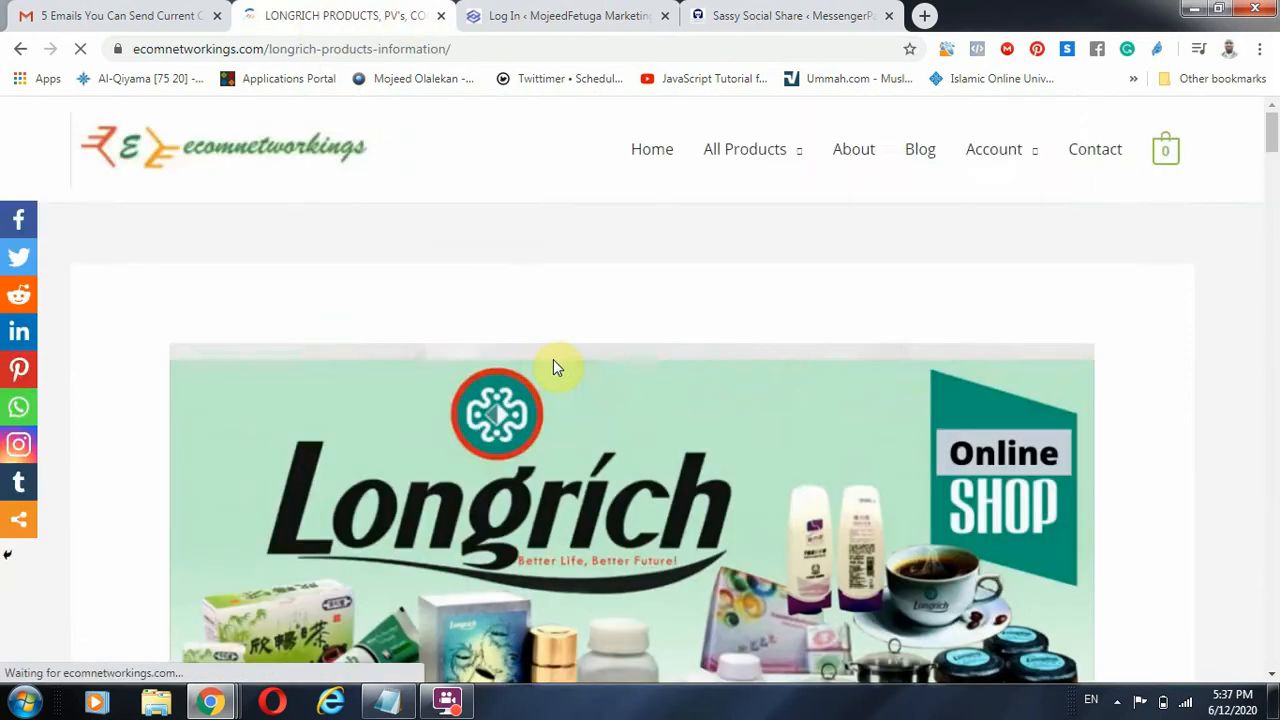
# Open the Facebook share window from the share icons below the Longrich products post.
pyautogui.scroll(-15, 555, 355)
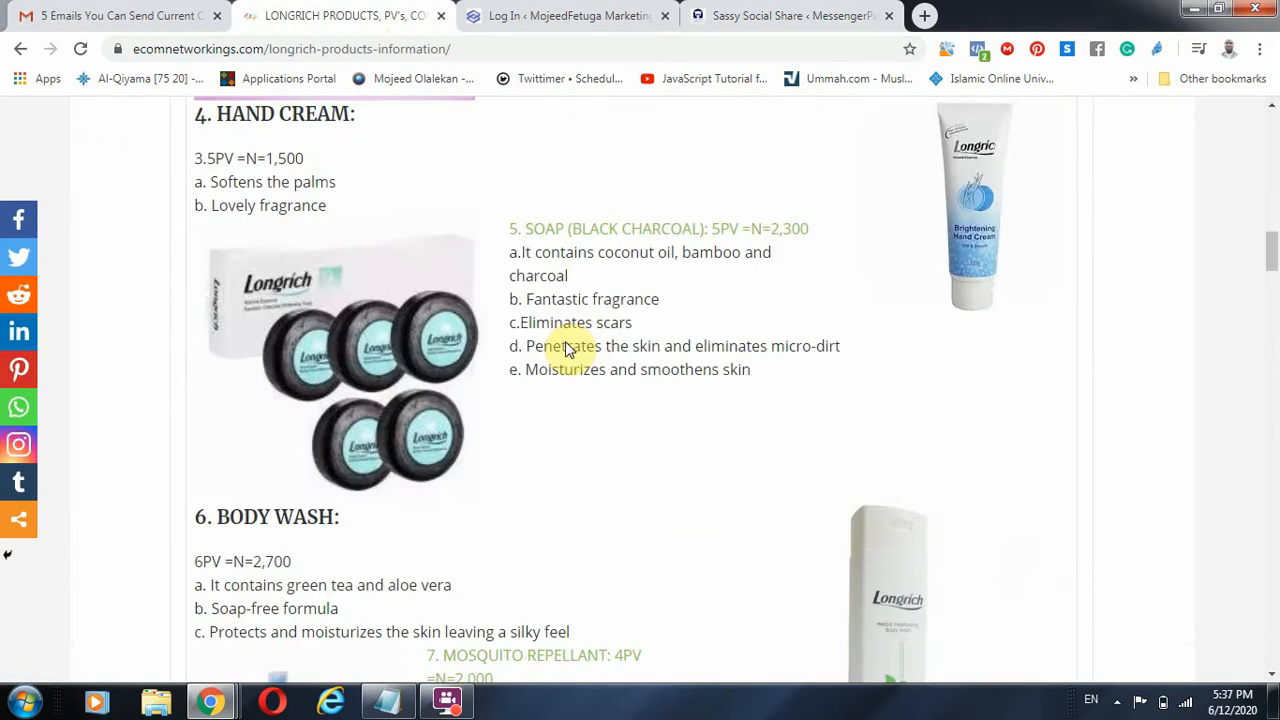
pyautogui.scroll(-20, 565, 347)
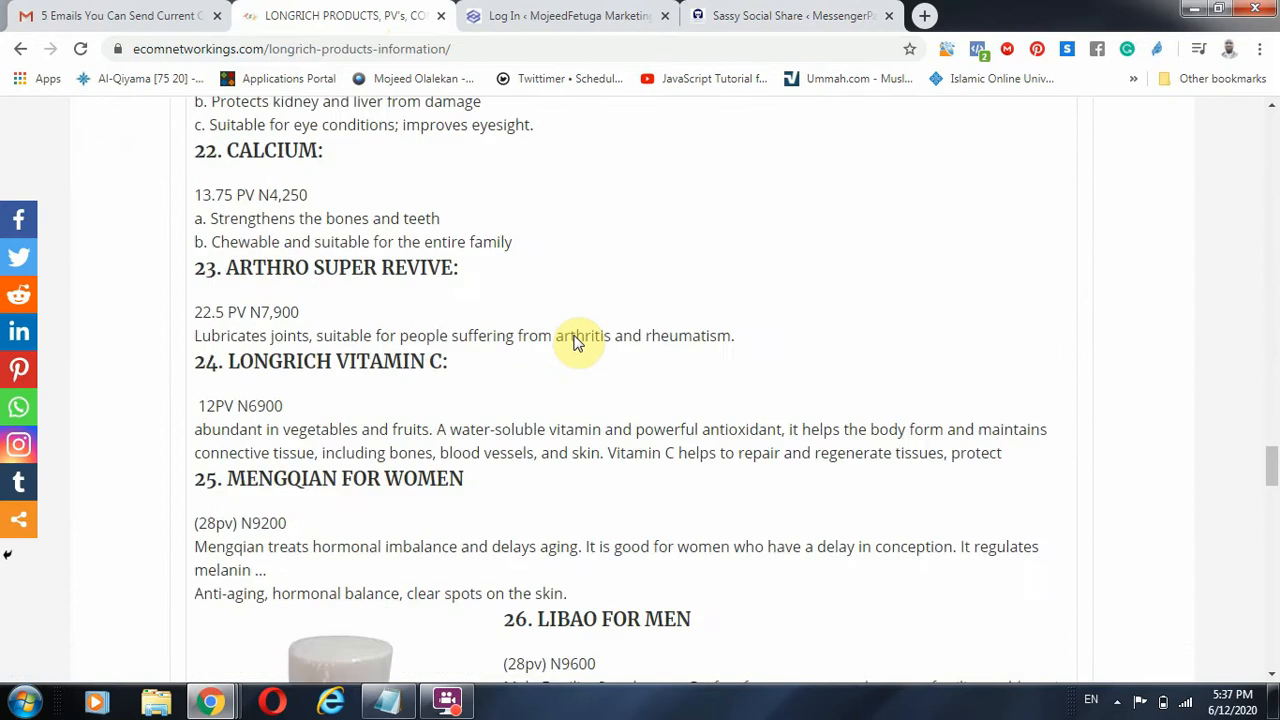
pyautogui.scroll(-20, 573, 342)
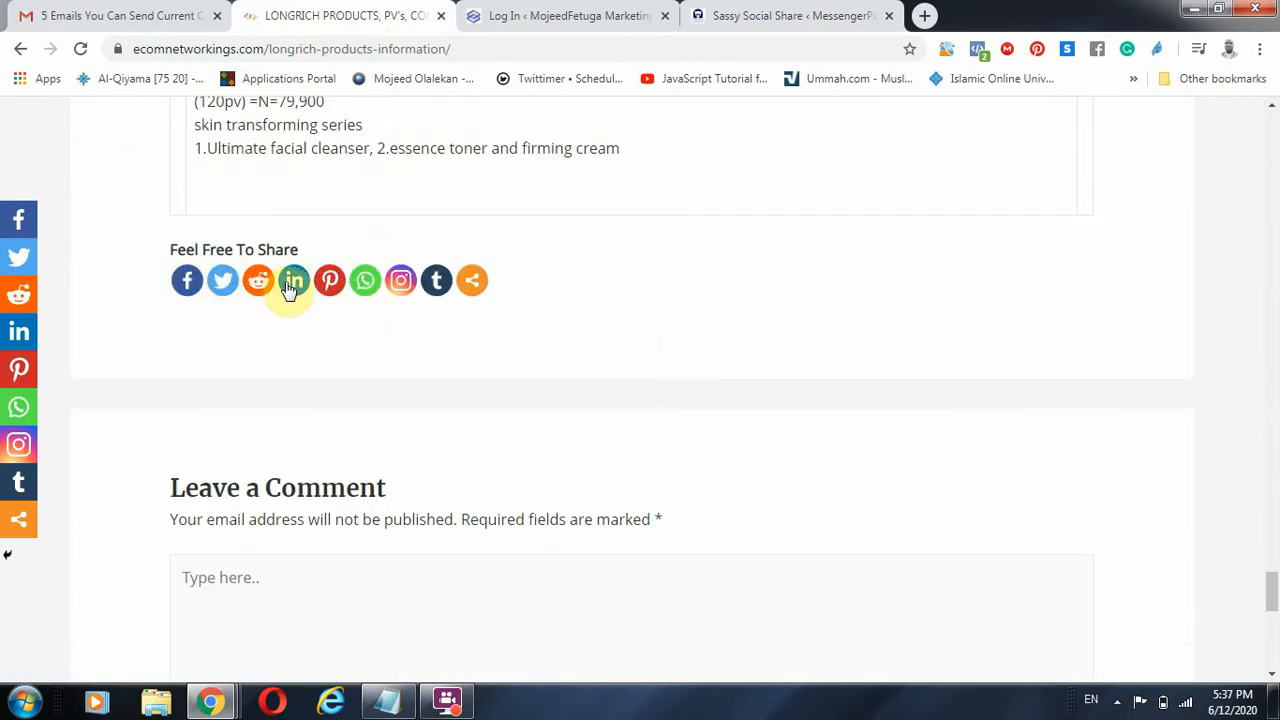
pyautogui.click(186, 282)
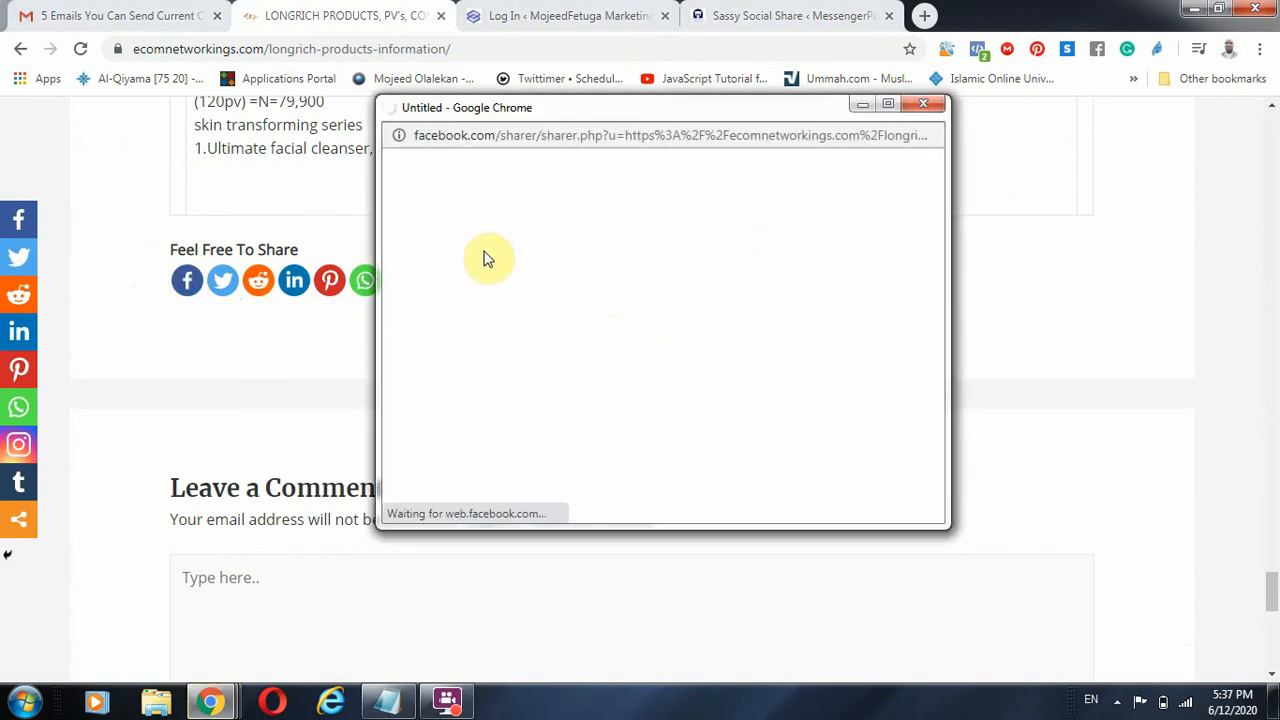
# Look over the Facebook share preview alongside the post's floating share bar, and close the share window without posting.
pyautogui.scroll(8, 290, 245)
pyautogui.scroll(15, 305, 248)
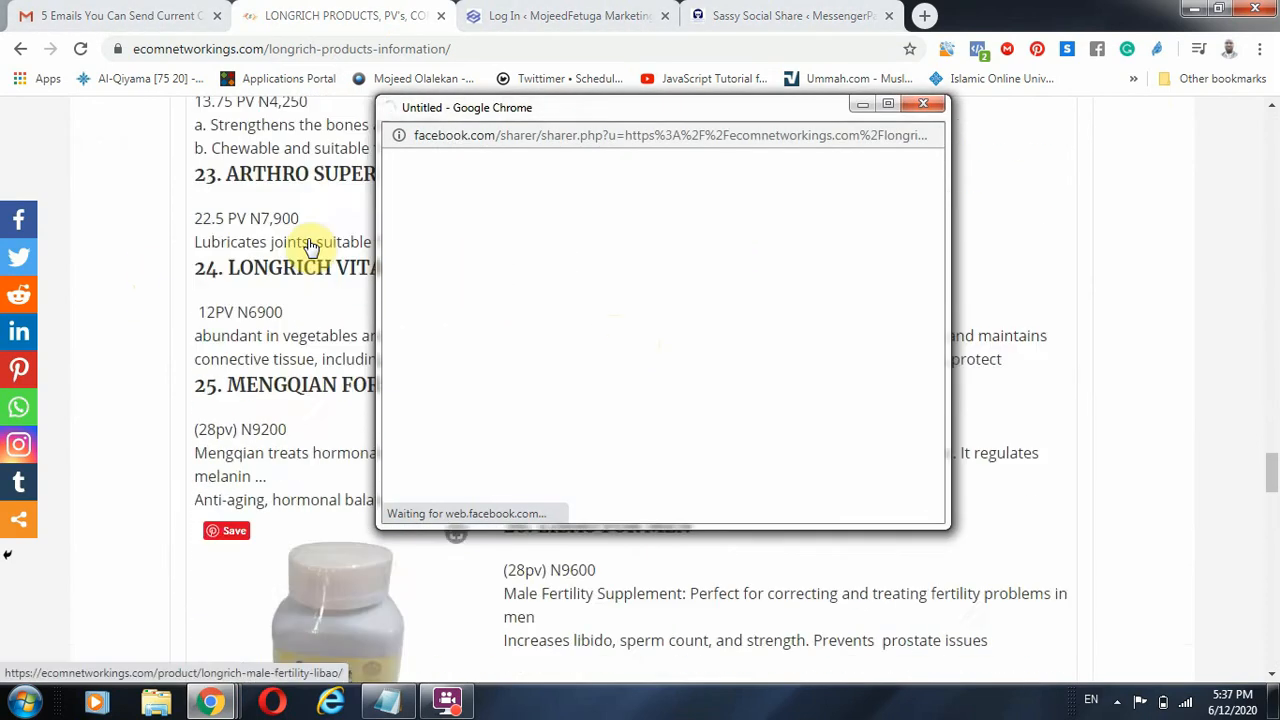
pyautogui.scroll(15, 345, 245)
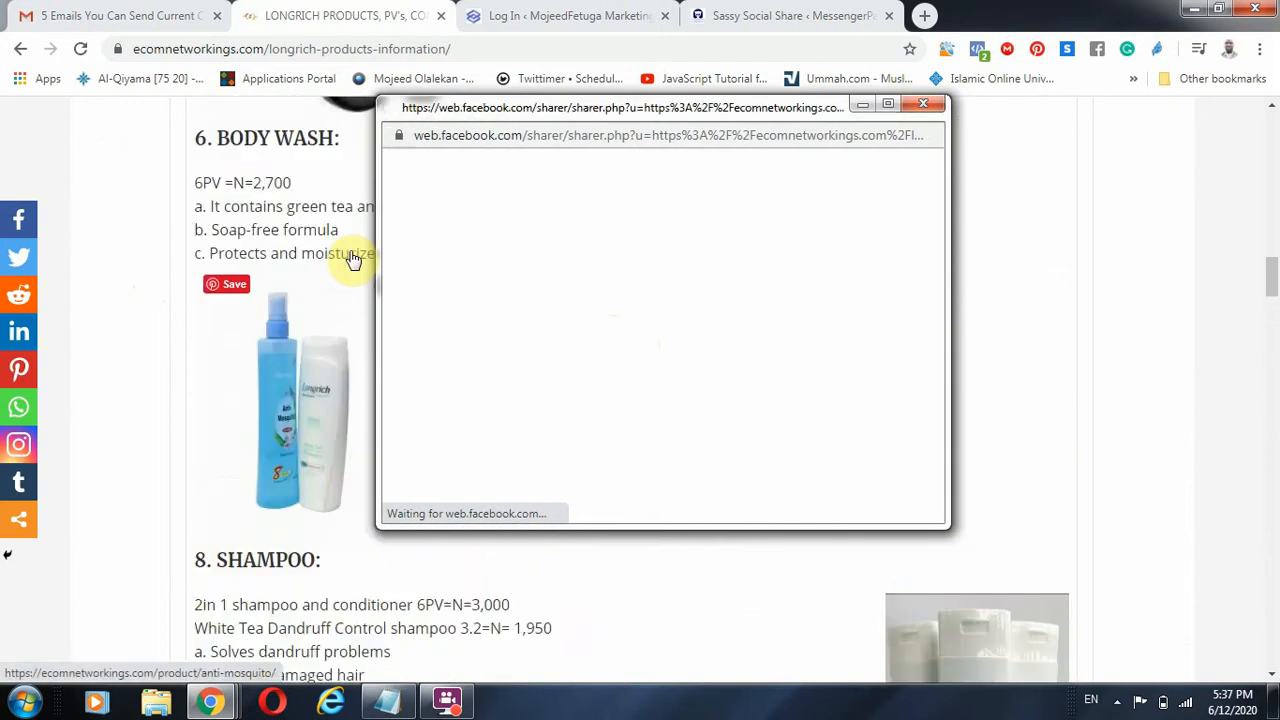
pyautogui.scroll(6, 345, 255)
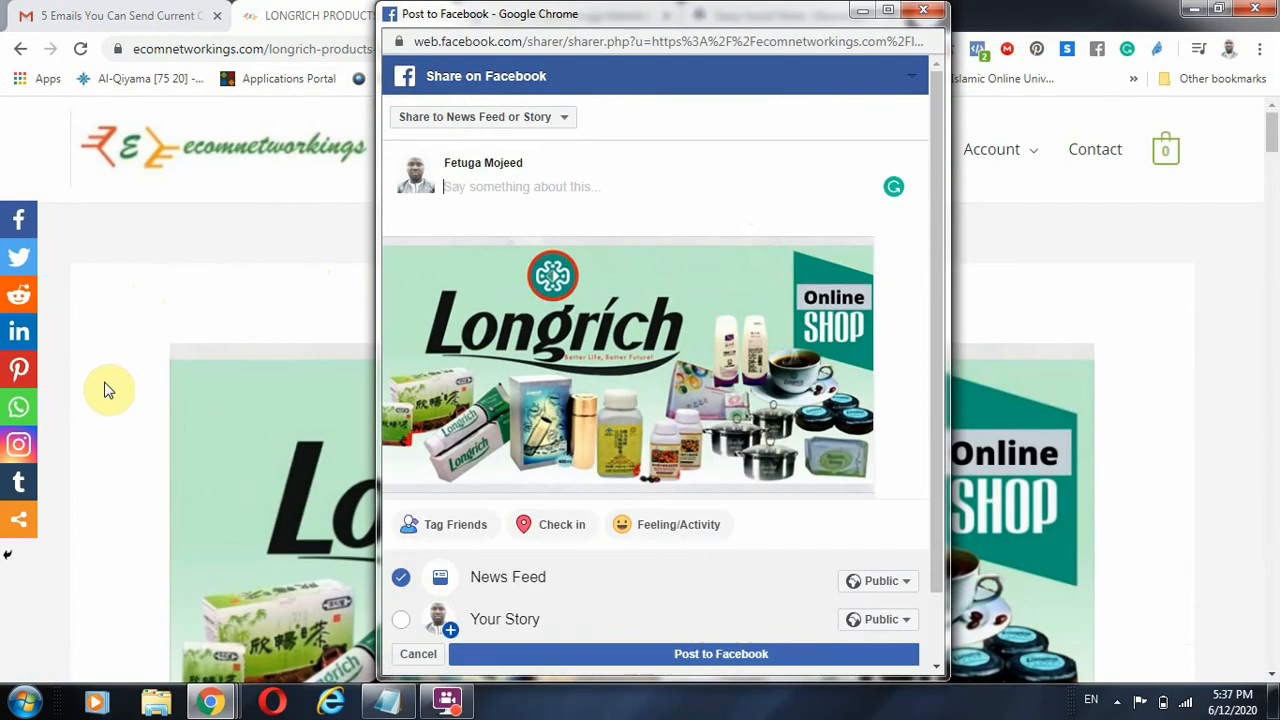
pyautogui.scroll(-2, 229, 406)
pyautogui.scroll(-1, 566, 316)
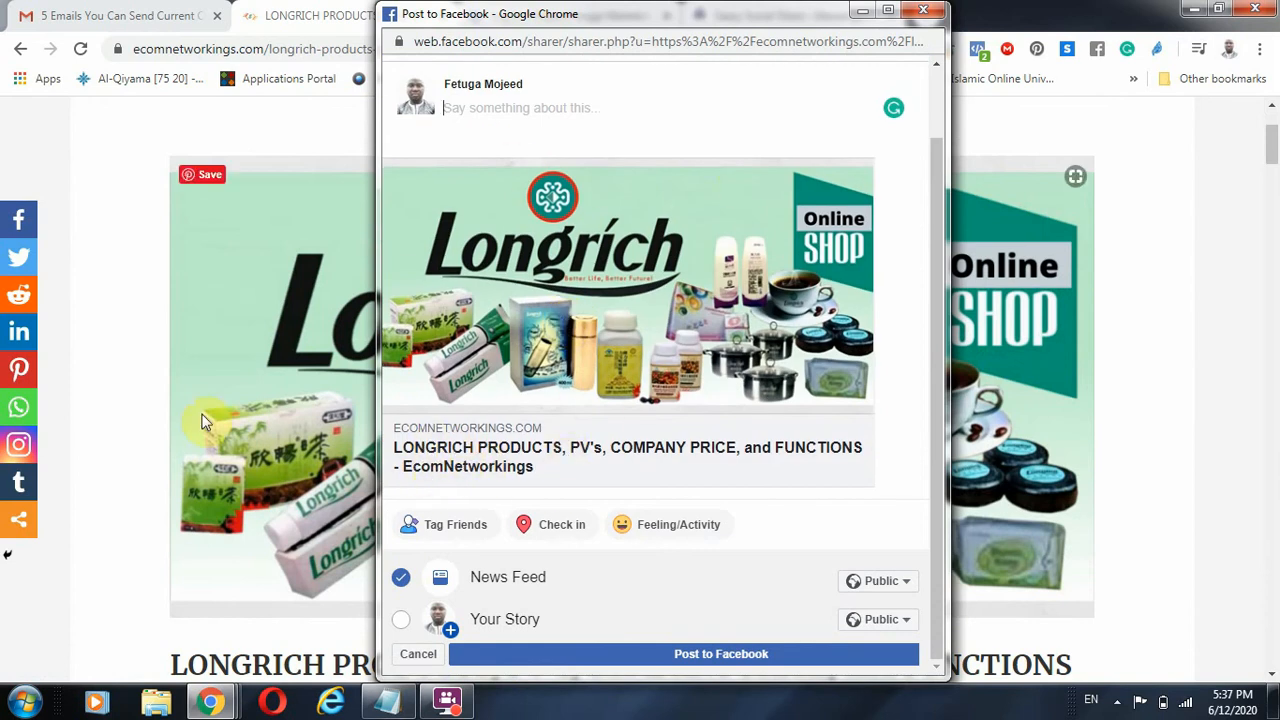
pyautogui.scroll(-5, 213, 345)
pyautogui.scroll(-15, 230, 340)
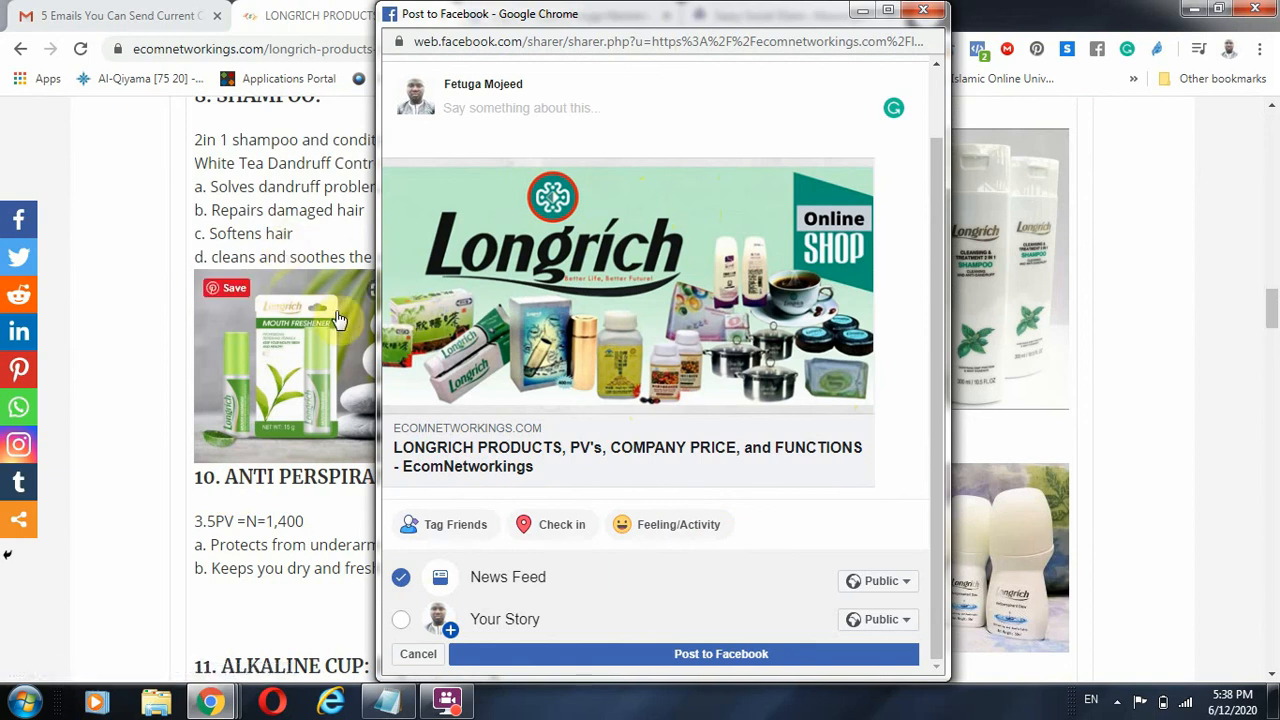
pyautogui.click(926, 13)
# Return to the Sassy Social Share Standard Interface settings and try moving the Pinterest icon within the icon order.
pyautogui.click(723, 14)
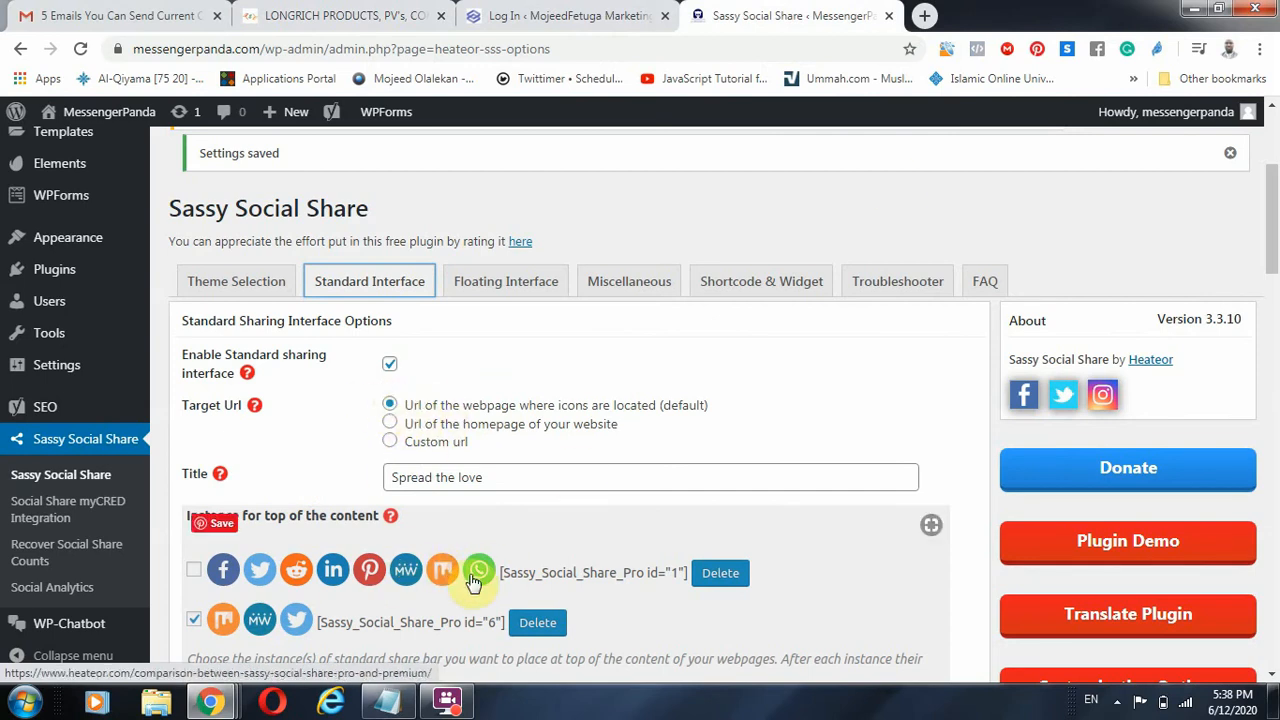
pyautogui.scroll(-7, 414, 510)
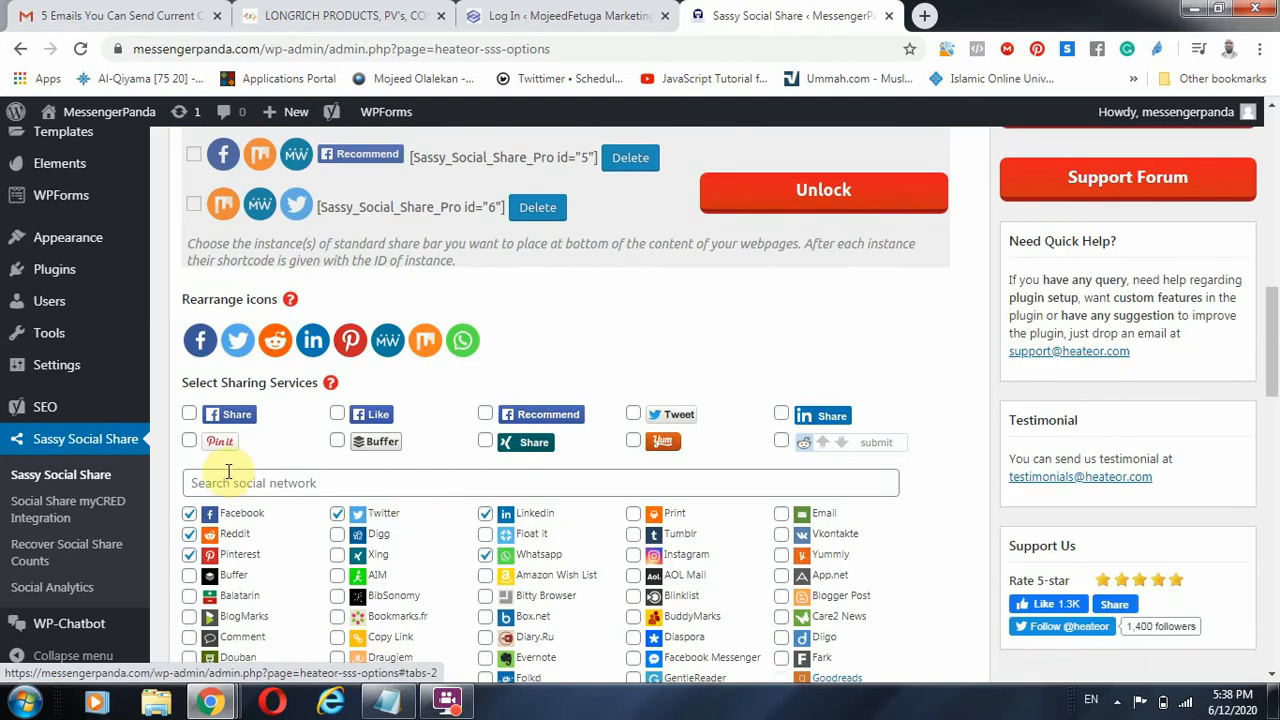
pyautogui.scroll(-1, 235, 440)
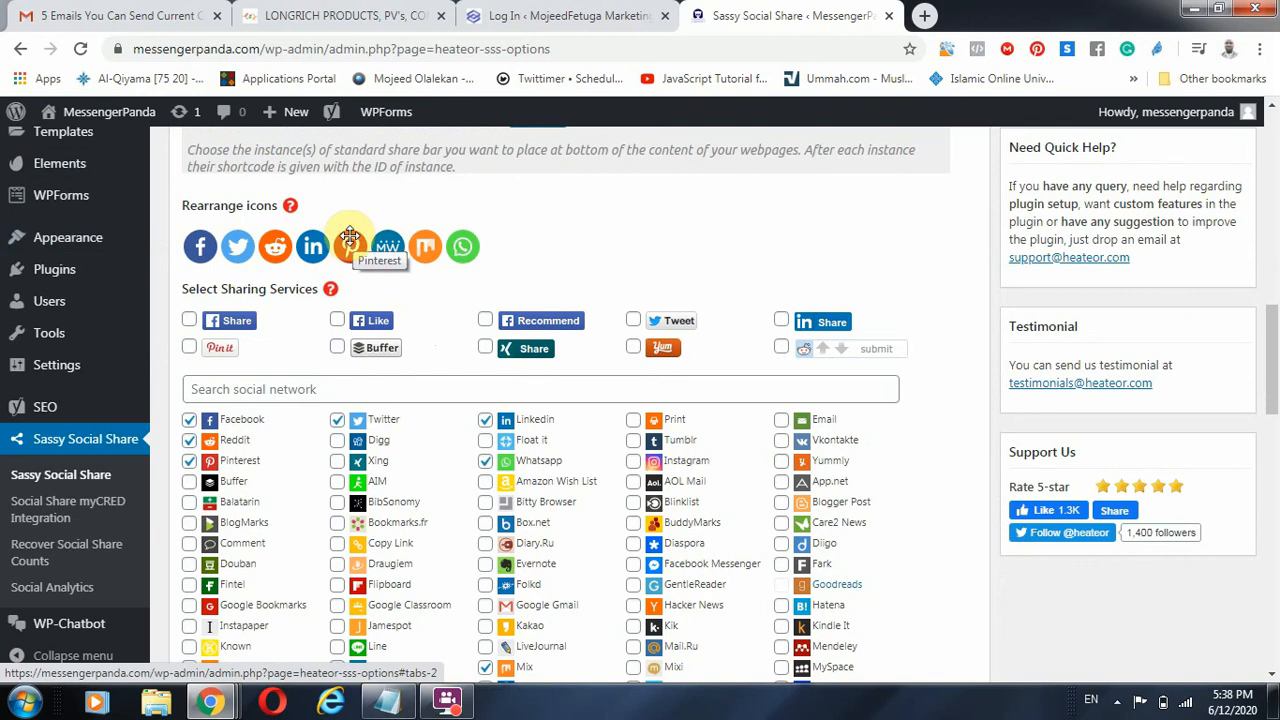
pyautogui.moveTo(350, 237); pyautogui.dragTo(392, 262)
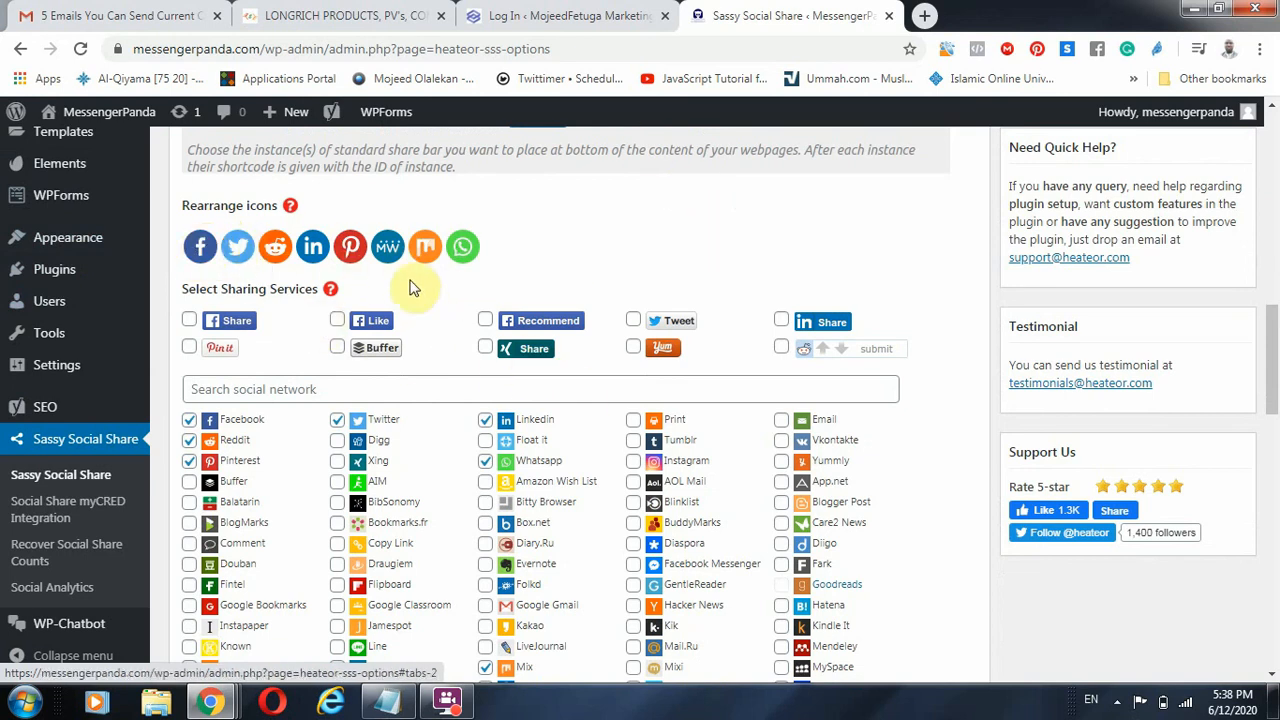
# Add Instagram, Tumblr and Email to the standard interface's sharing services and remove Mix and MeWe.
pyautogui.scroll(-4, 471, 343)
pyautogui.scroll(4, 386, 402)
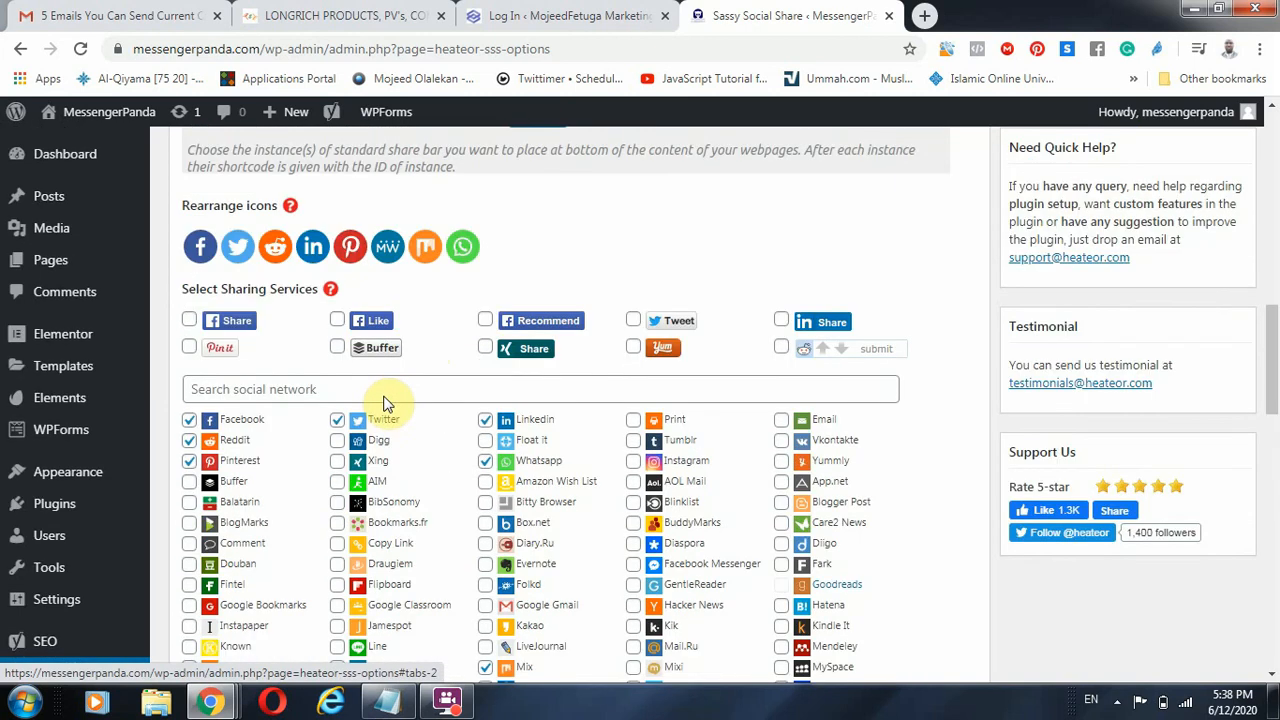
pyautogui.scroll(-3, 375, 403)
pyautogui.scroll(2, 340, 405)
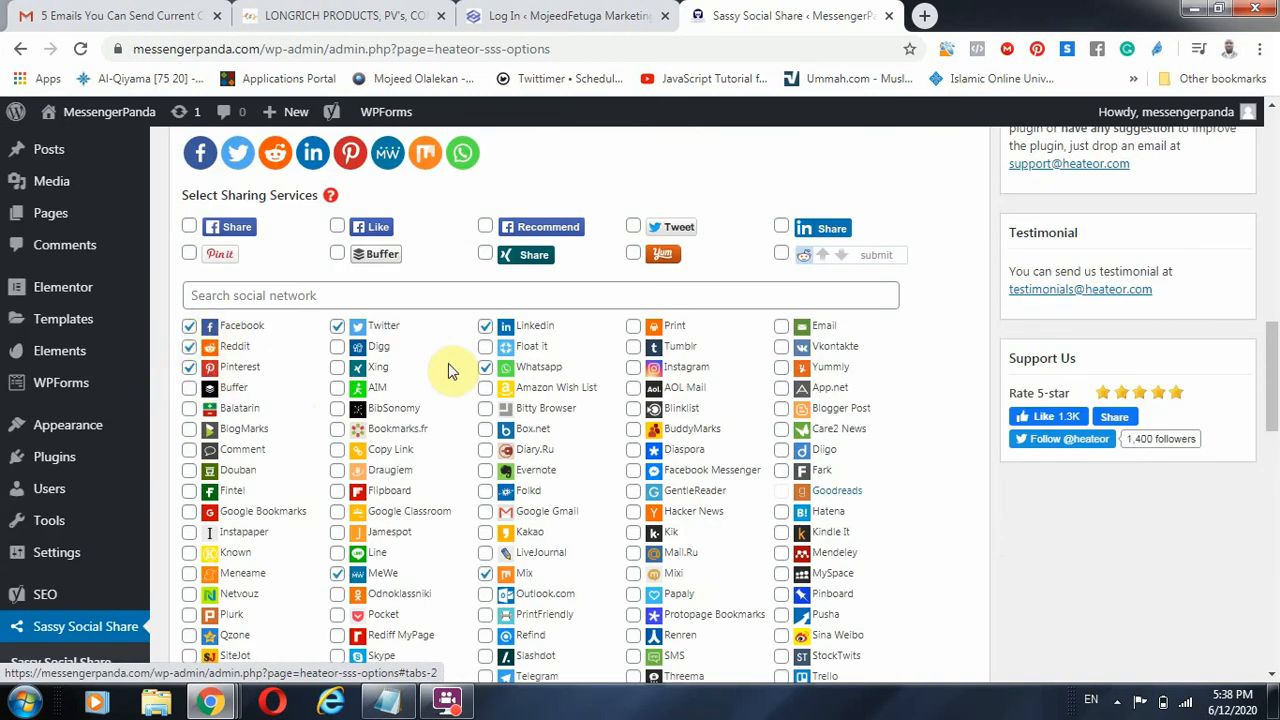
pyautogui.click(485, 368)
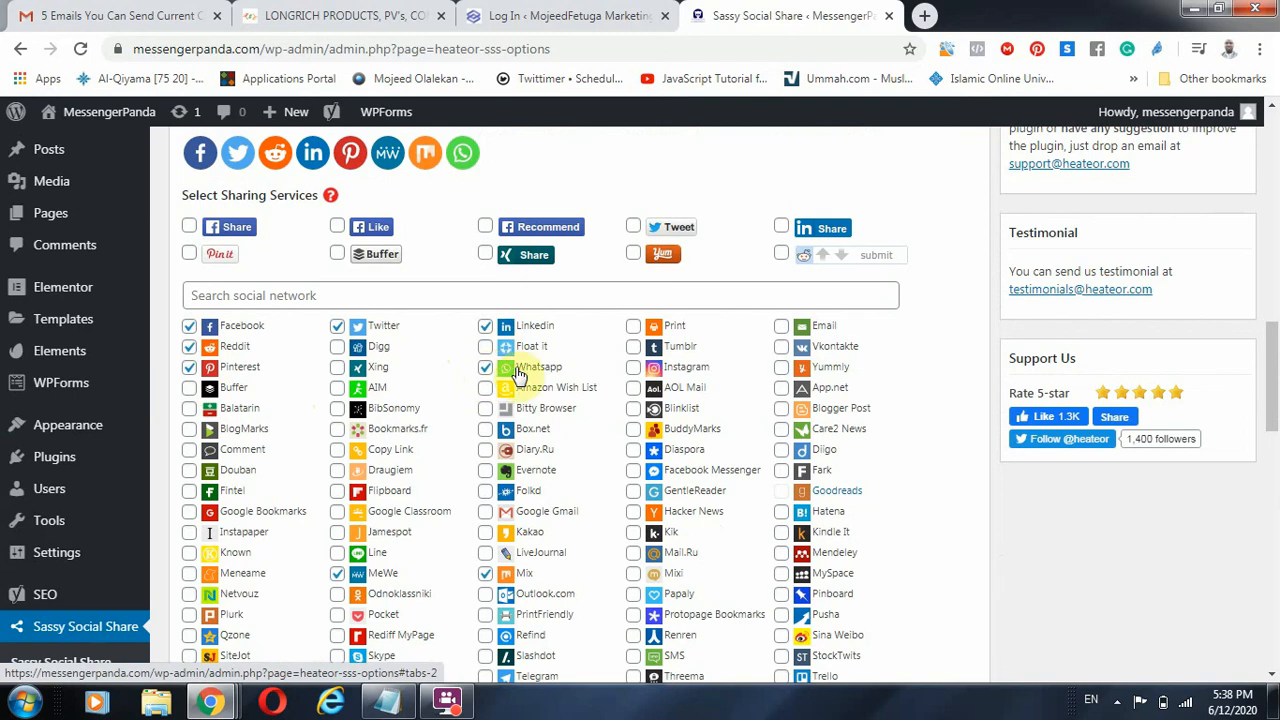
pyautogui.click(633, 369)
pyautogui.scroll(-2, 600, 380)
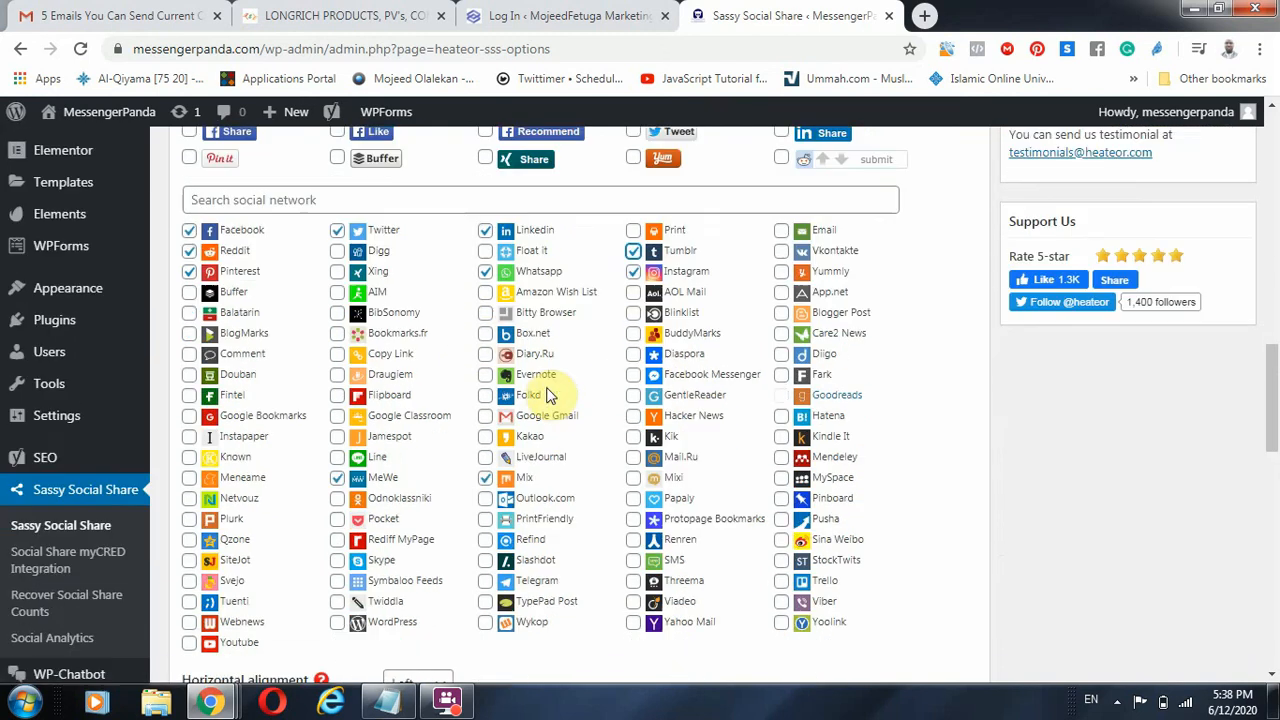
pyautogui.click(485, 386)
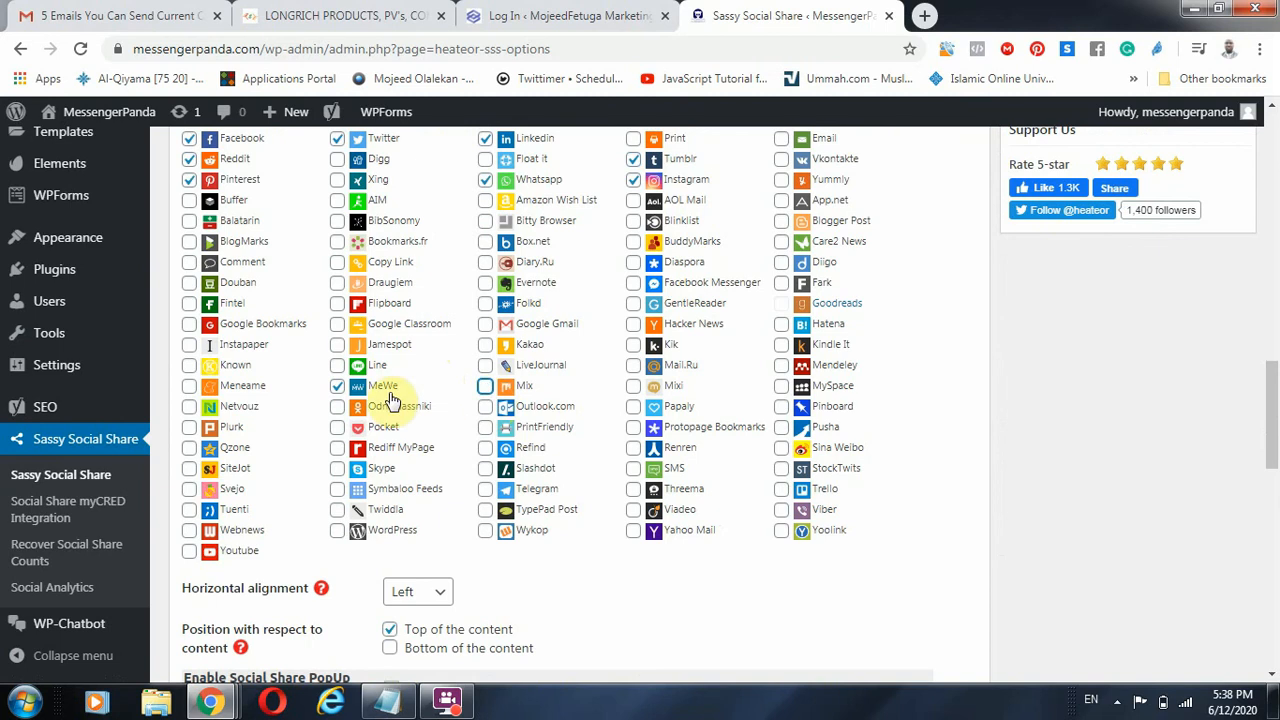
pyautogui.click(338, 387)
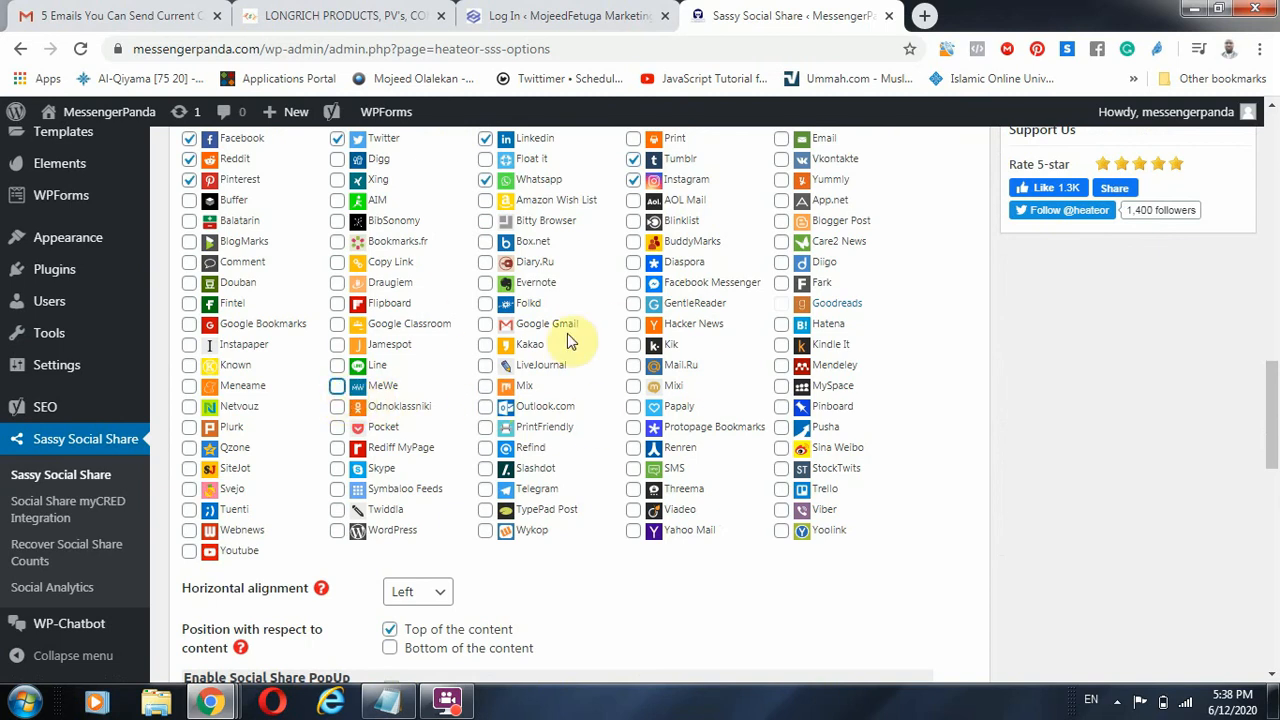
pyautogui.scroll(2, 740, 290)
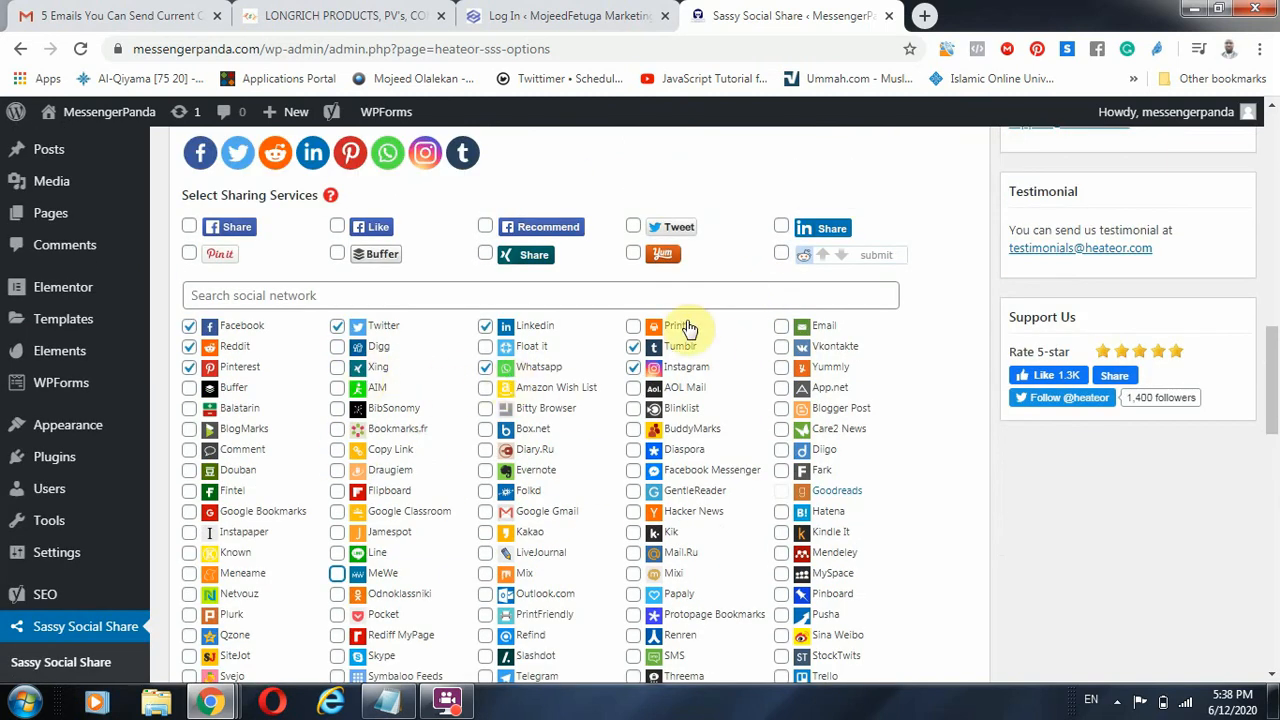
pyautogui.click(783, 328)
# Rearrange the icons so Instagram and WhatsApp follow Facebook, and Reddit sits between Tumblr and Email.
pyautogui.scroll(4, 420, 365)
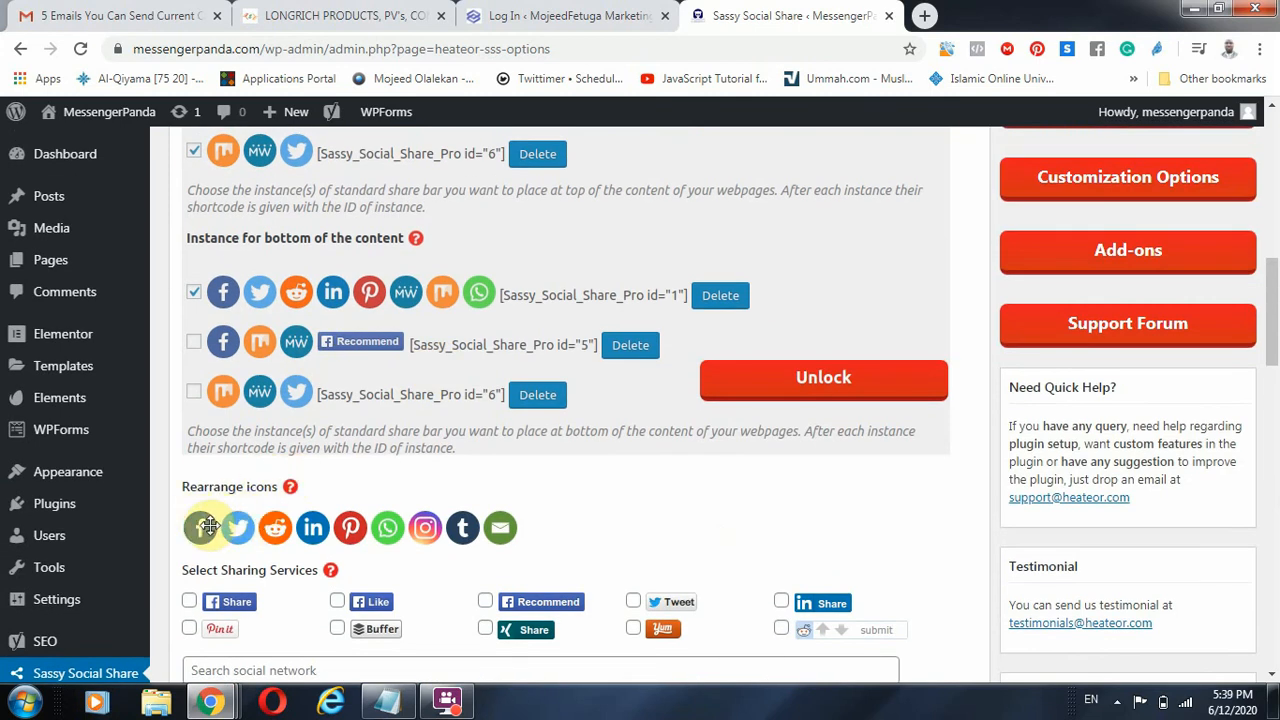
pyautogui.moveTo(425, 527); pyautogui.dragTo(237, 527)
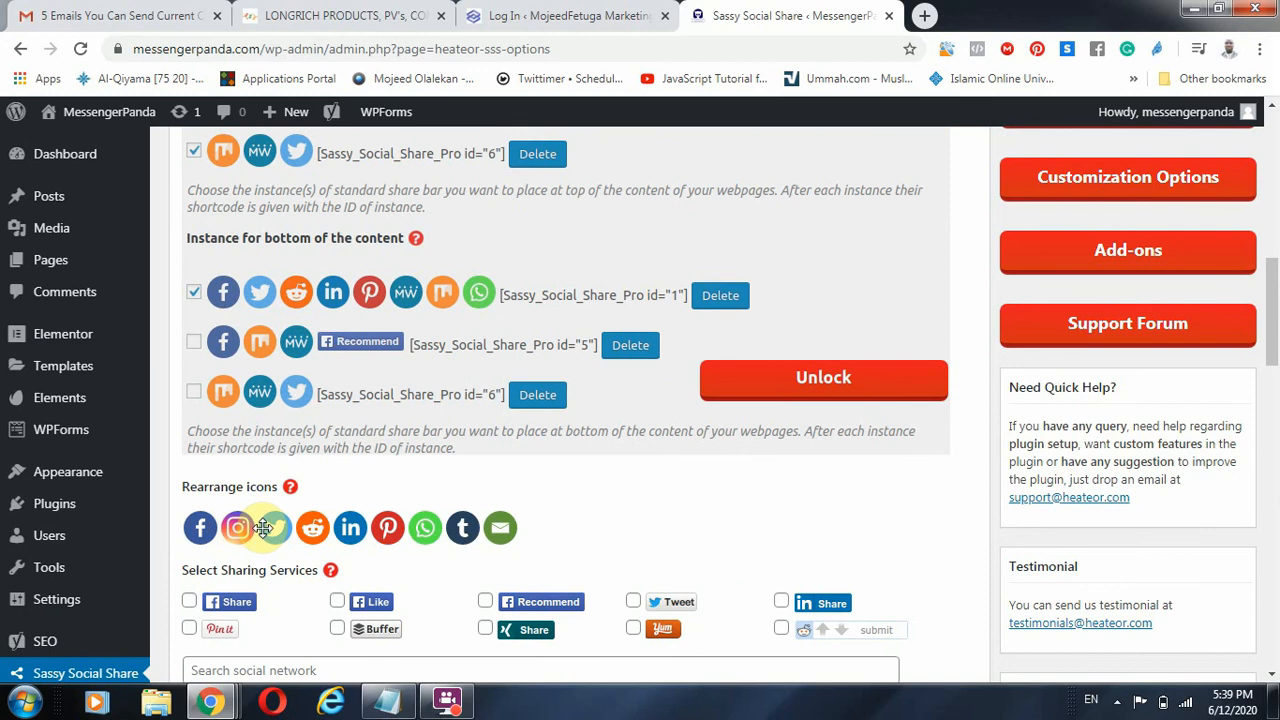
pyautogui.moveTo(426, 527)
pyautogui.mouseDown()
pyautogui.moveTo(262, 527)
pyautogui.moveTo(425, 528)
pyautogui.mouseUp()
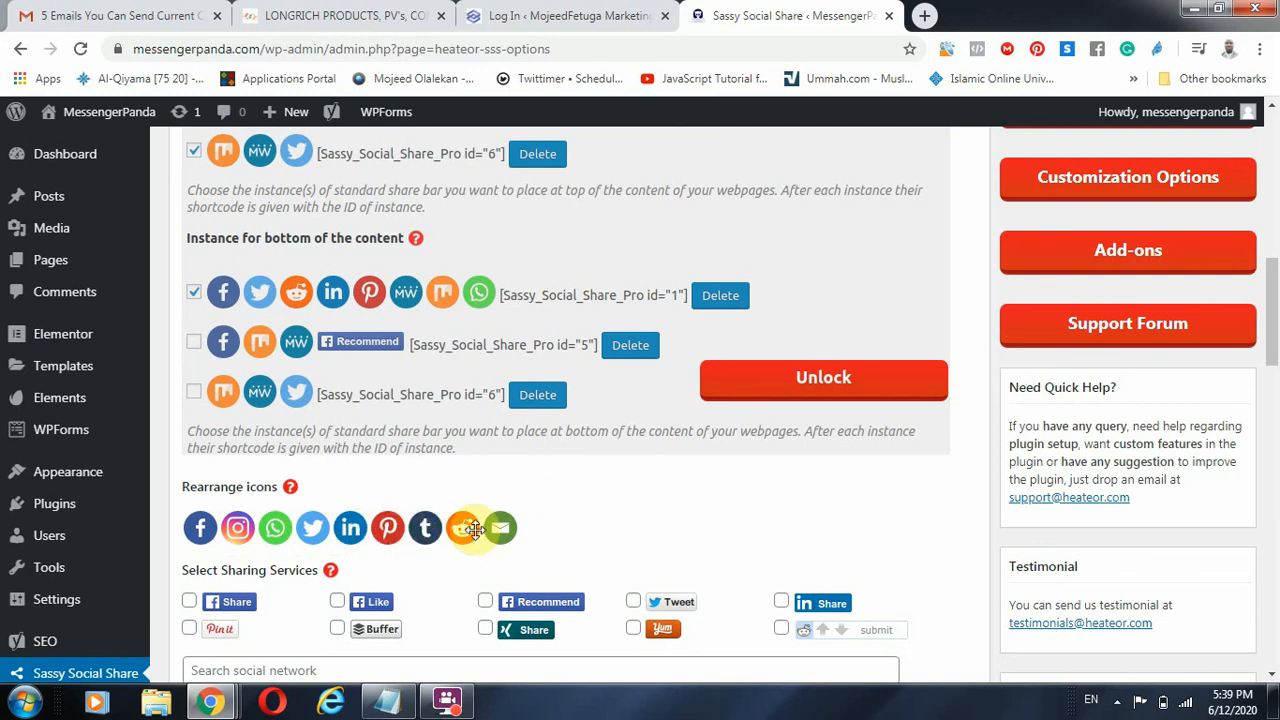
pyautogui.scroll(-2, 430, 480)
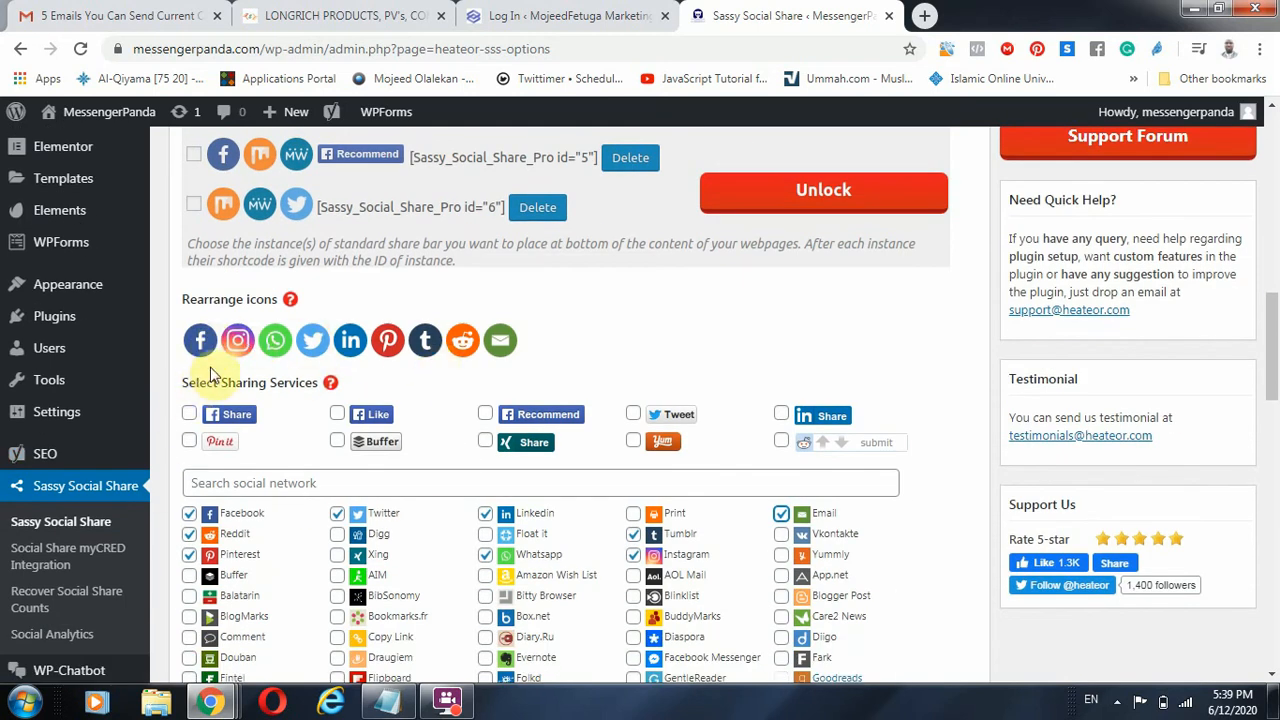
pyautogui.scroll(-1, 394, 406)
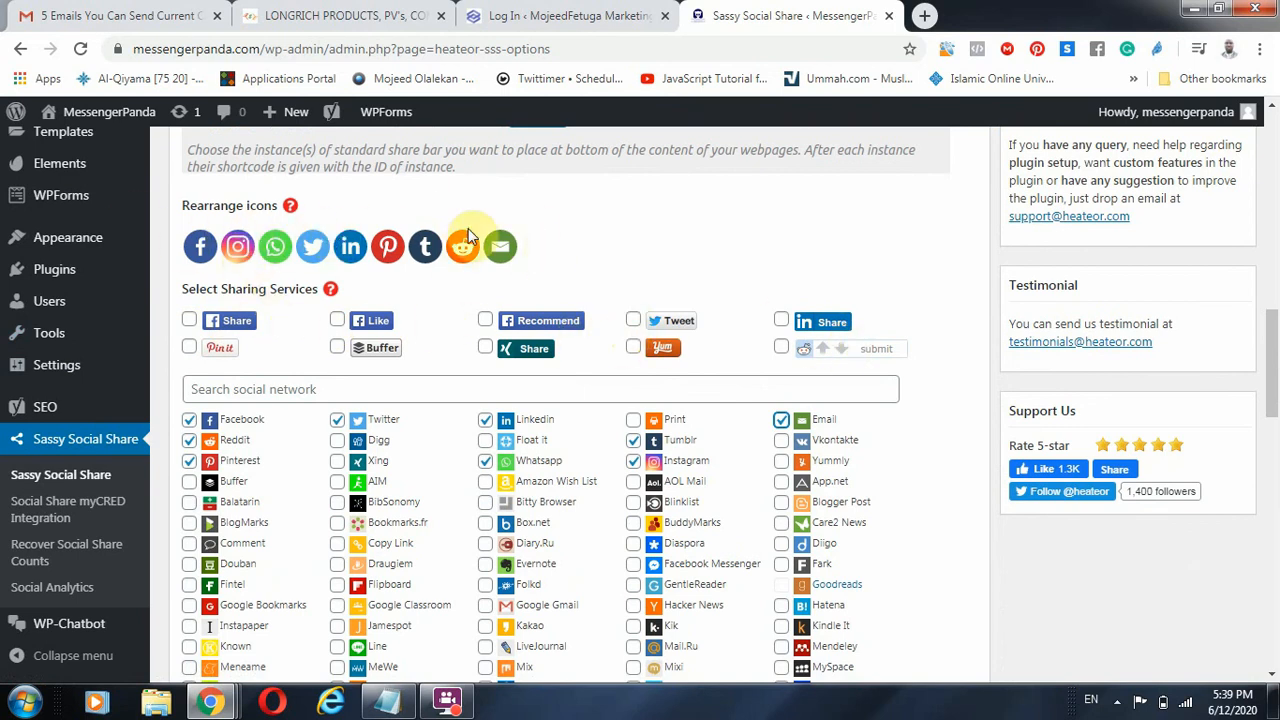
# Enable the bottom of the content as a position for the standard share icons.
pyautogui.scroll(-6, 563, 265)
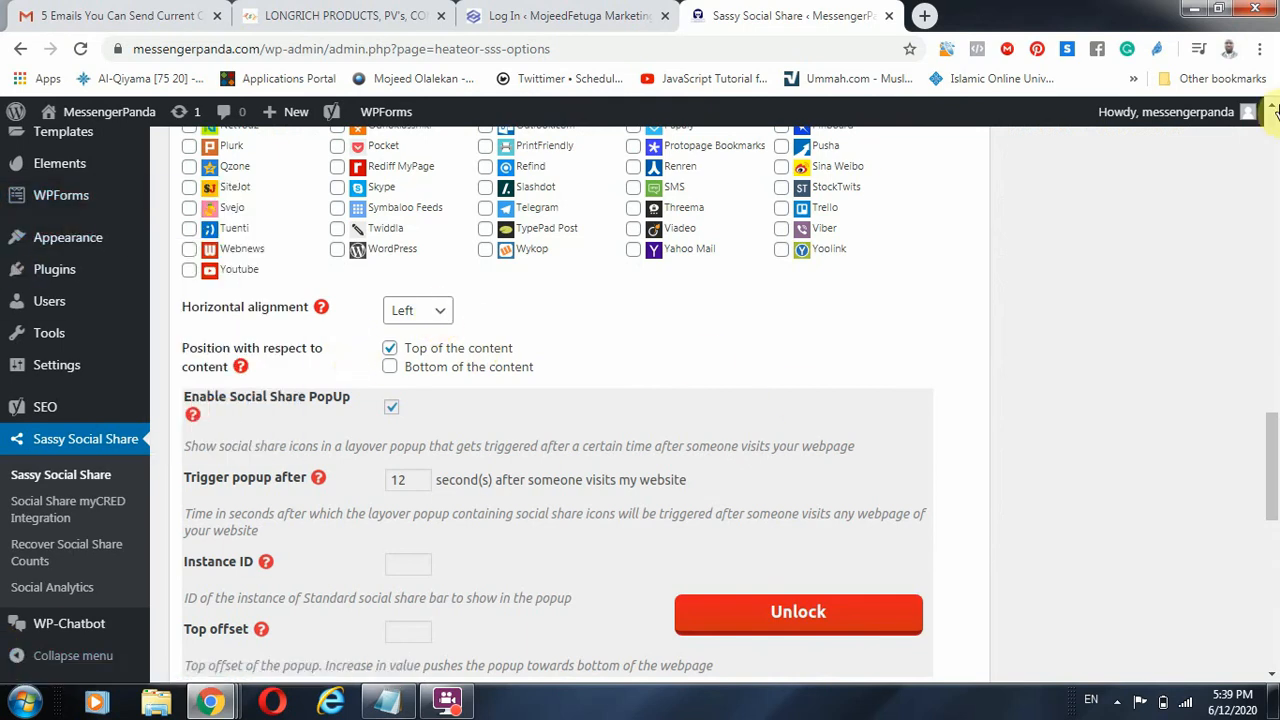
pyautogui.click(390, 349)
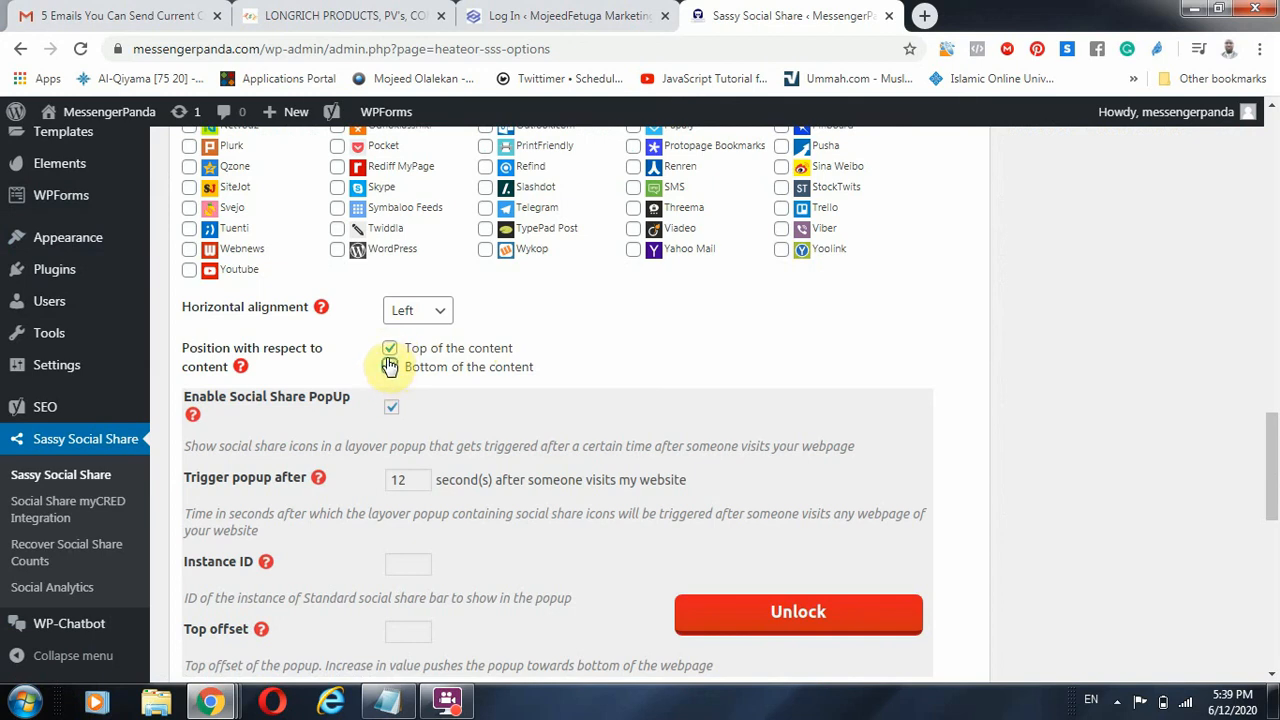
pyautogui.click(389, 366)
# Go over the Homepage, Posts and Pages placement options for the standard share icons.
pyautogui.scroll(-4, 500, 368)
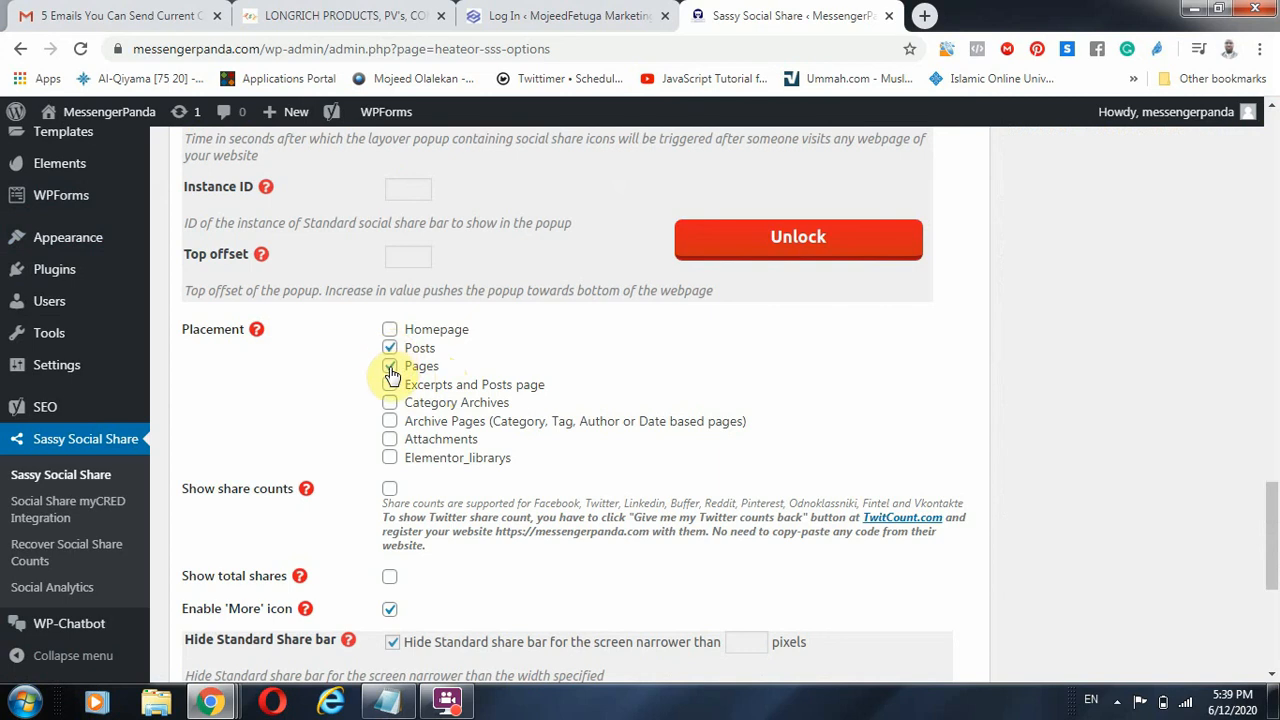
pyautogui.click(390, 367)
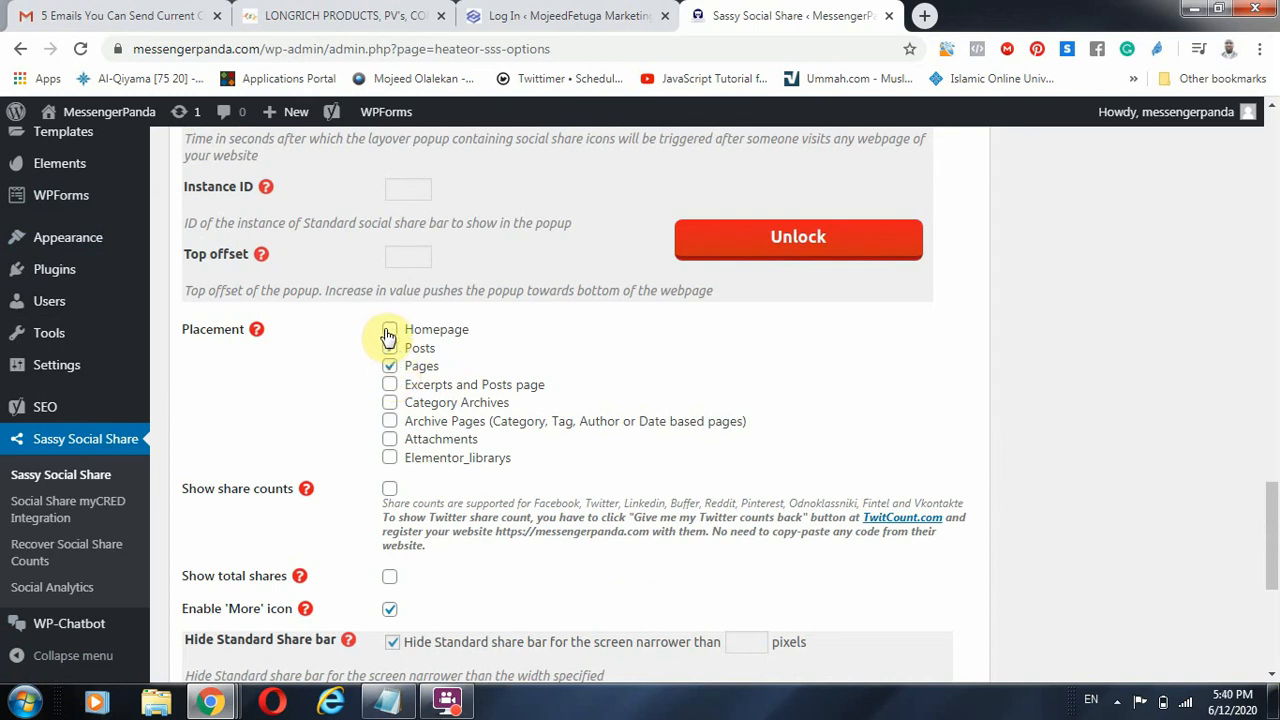
pyautogui.click(389, 342)
# Open the MessengerPanda site in a new tab and return to the plugin settings while it loads.
pyautogui.moveTo(90, 114)
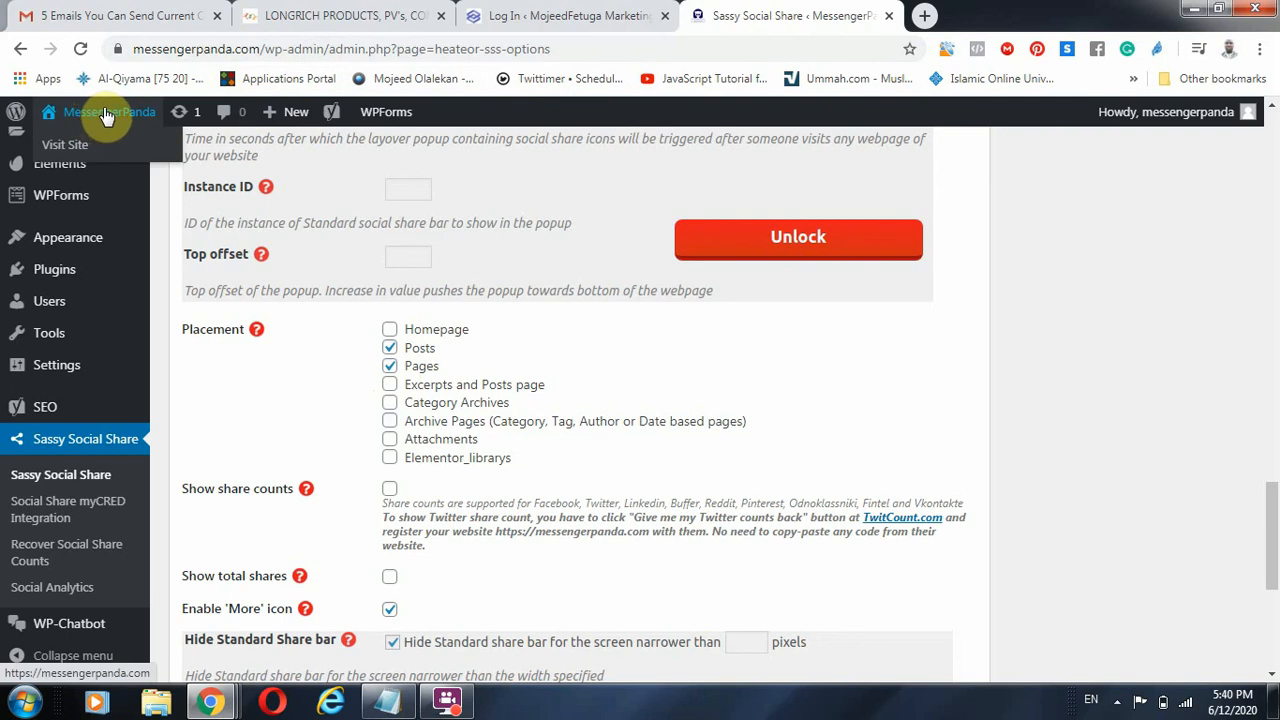
pyautogui.rightClick(93, 147)
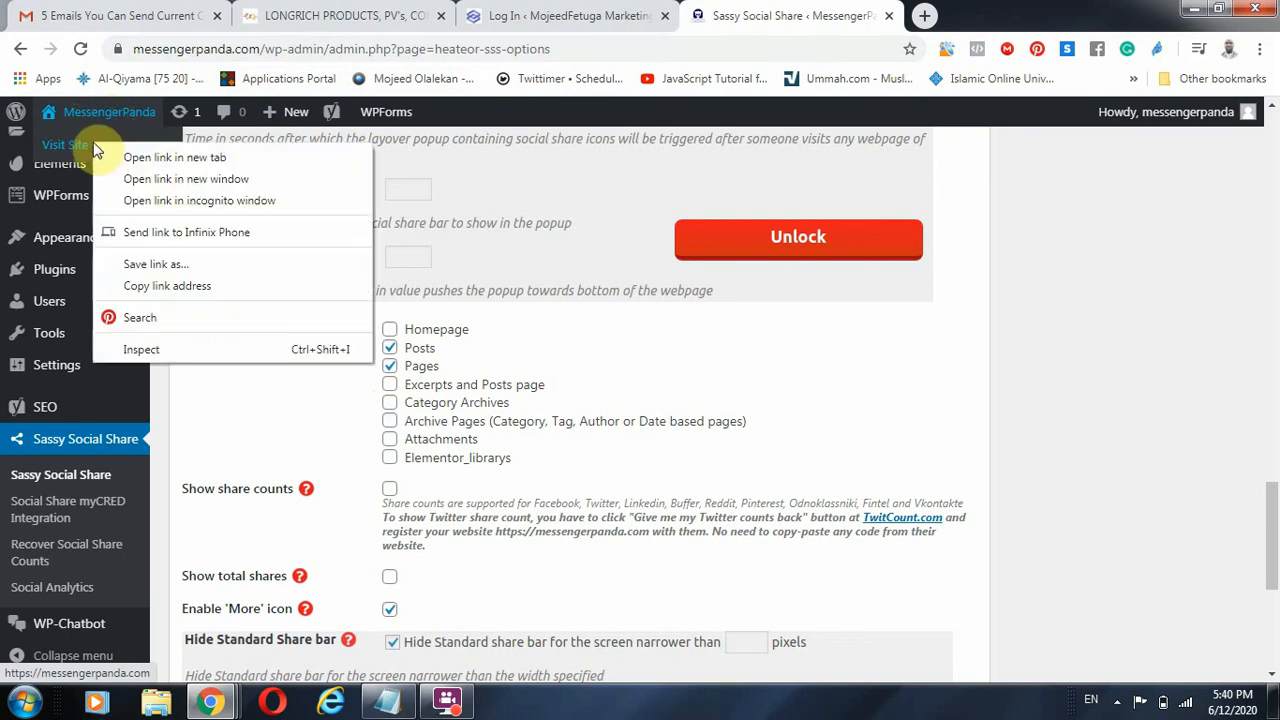
pyautogui.click(180, 160)
pyautogui.click(975, 17)
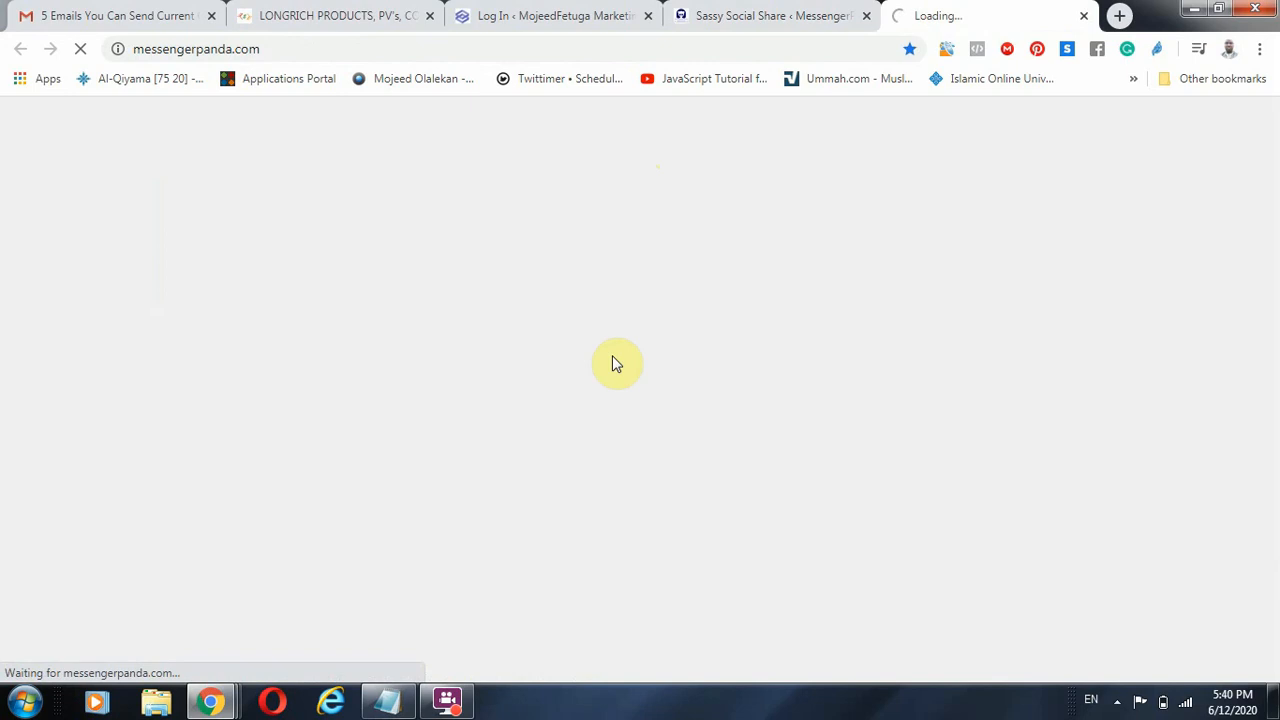
pyautogui.click(835, 10)
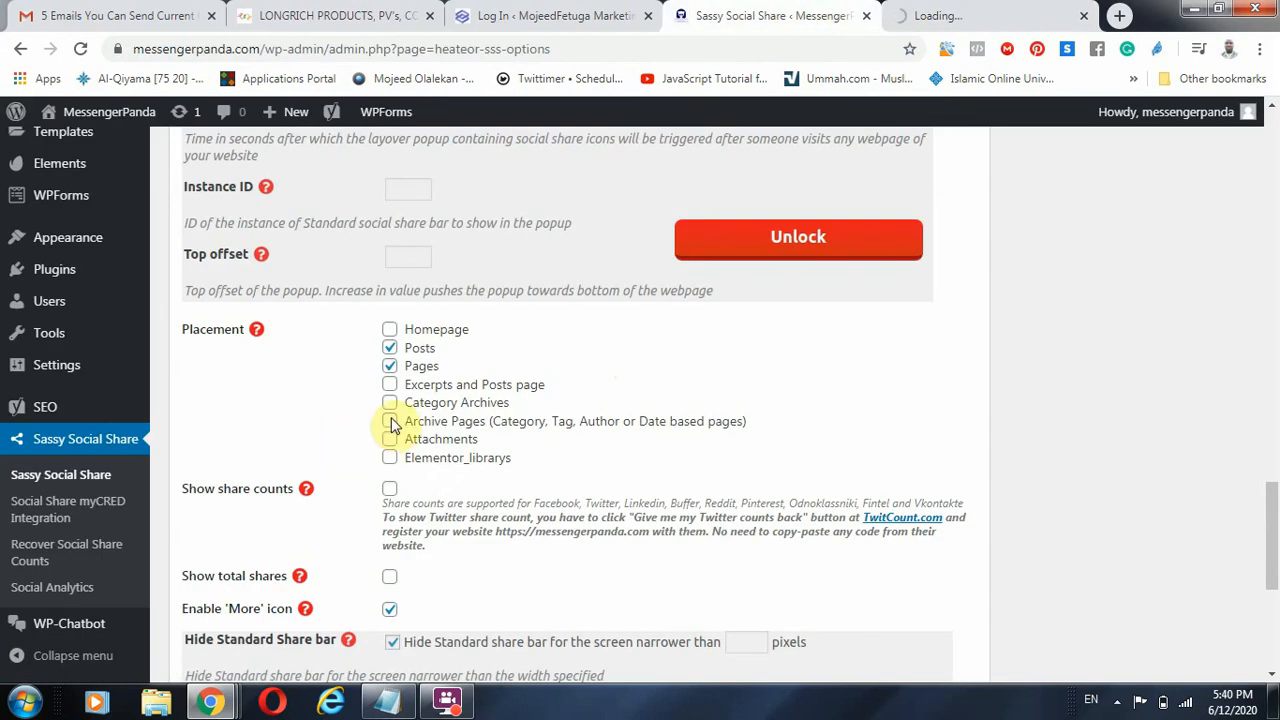
# Save the standard interface settings with Posts and Pages as placements, and check the share icons on the MessengerPanda homepage.
pyautogui.click(390, 367)
pyautogui.scroll(-3, 420, 406)
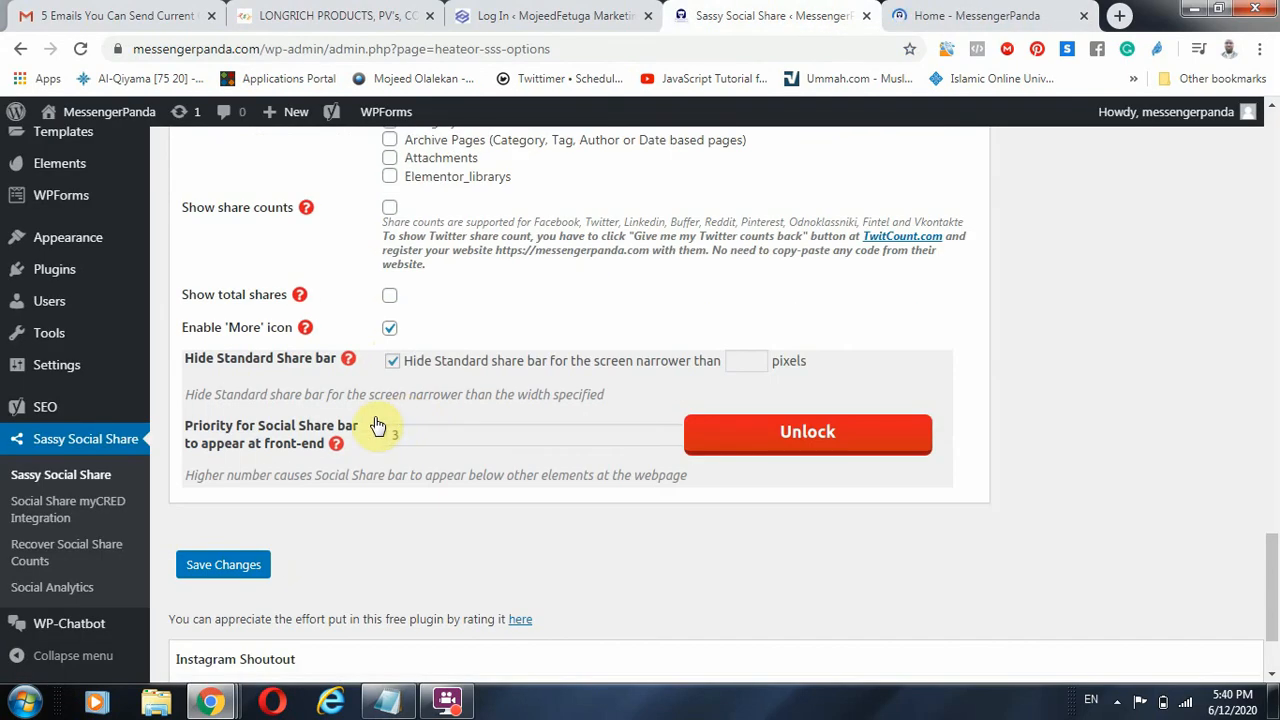
pyautogui.scroll(-2, 396, 340)
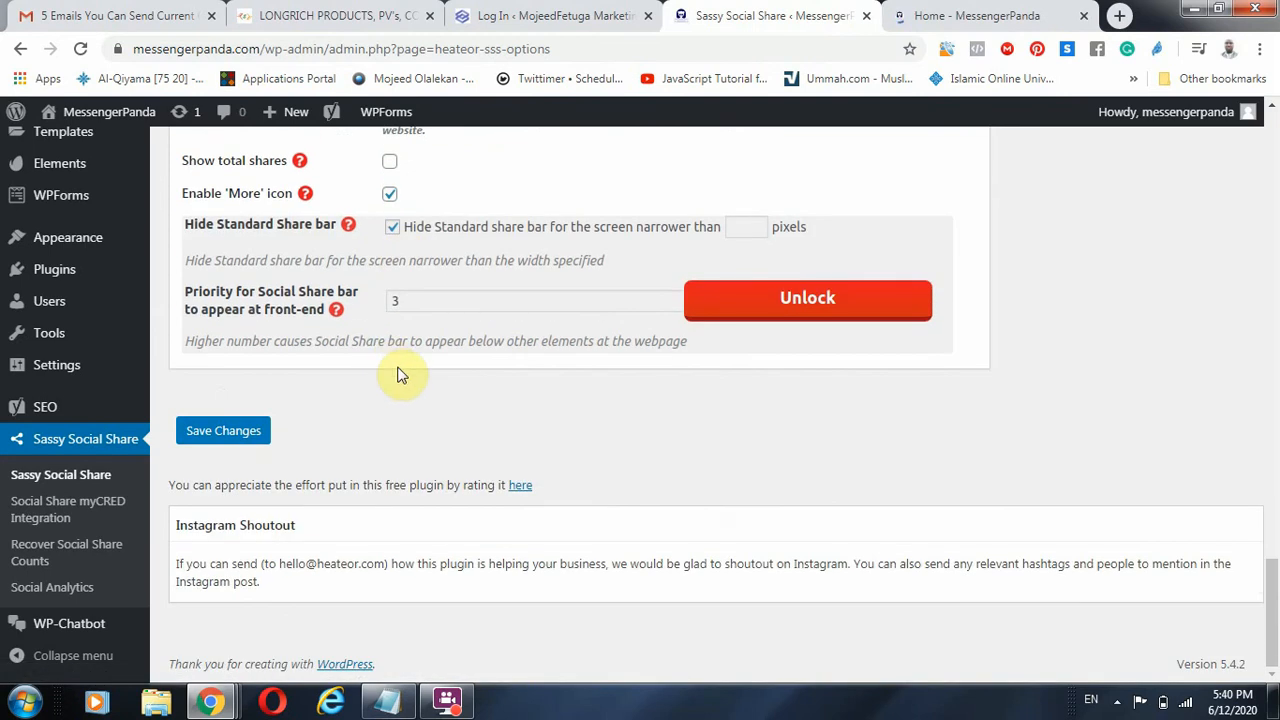
pyautogui.click(229, 431)
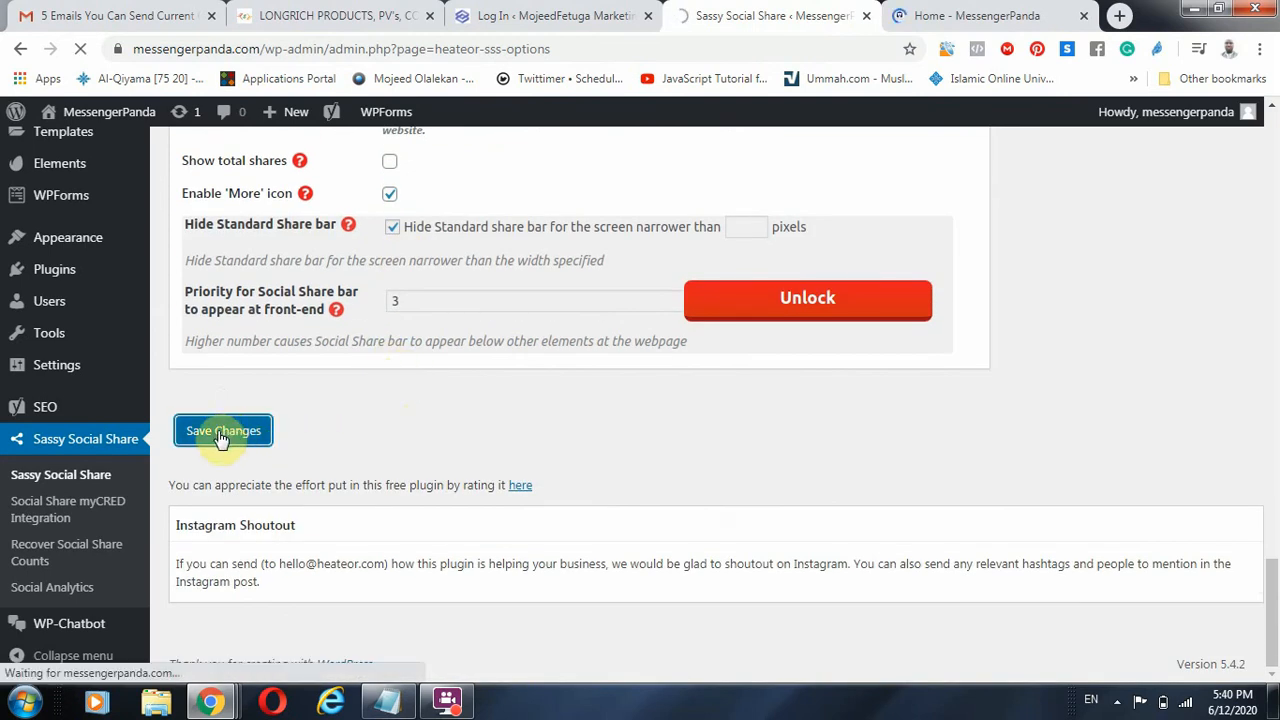
pyautogui.click(968, 14)
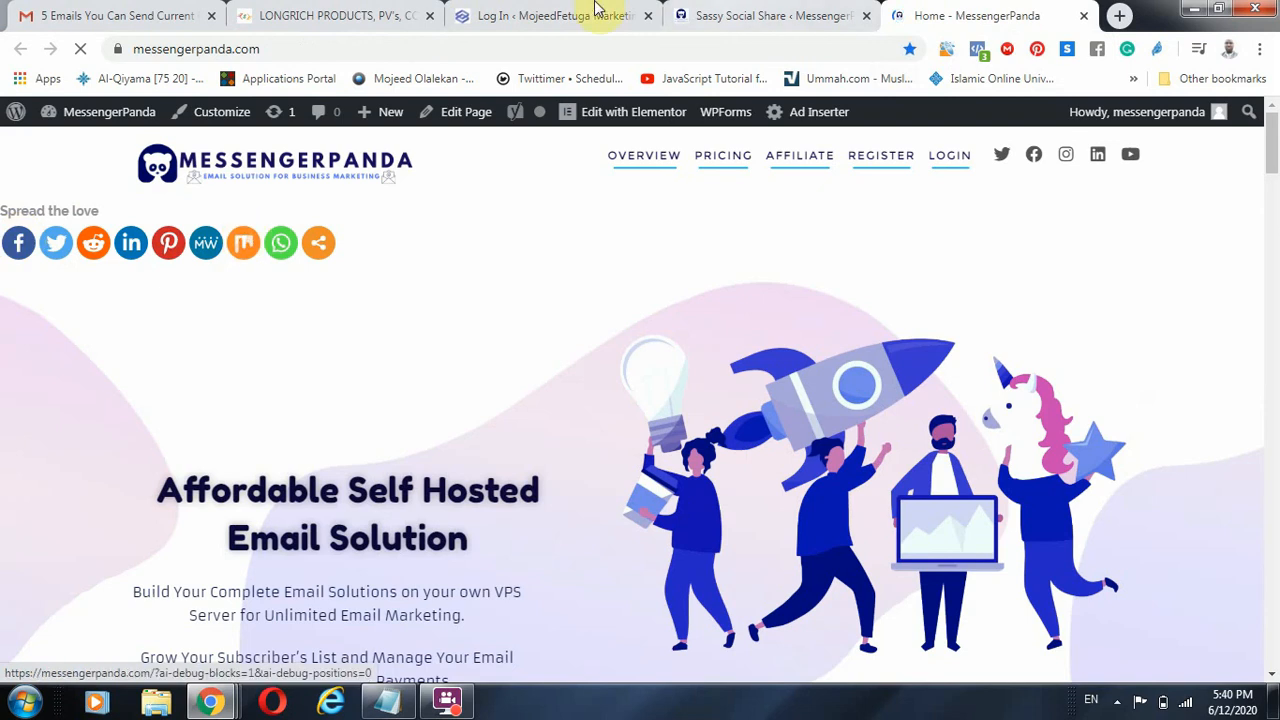
# Replace the standard share bar's title with "Feel Free To Share" in the plugin settings.
pyautogui.click(766, 14)
pyautogui.scroll(-5, 350, 275)
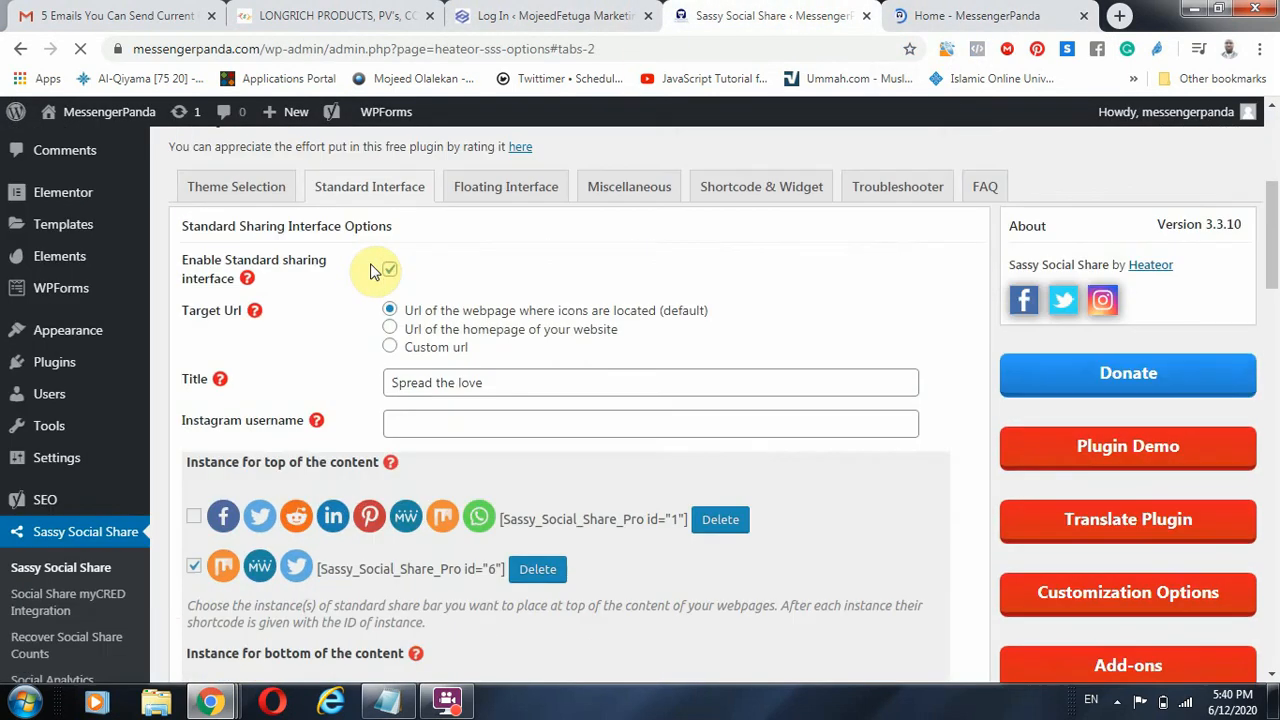
pyautogui.scroll(3, 373, 290)
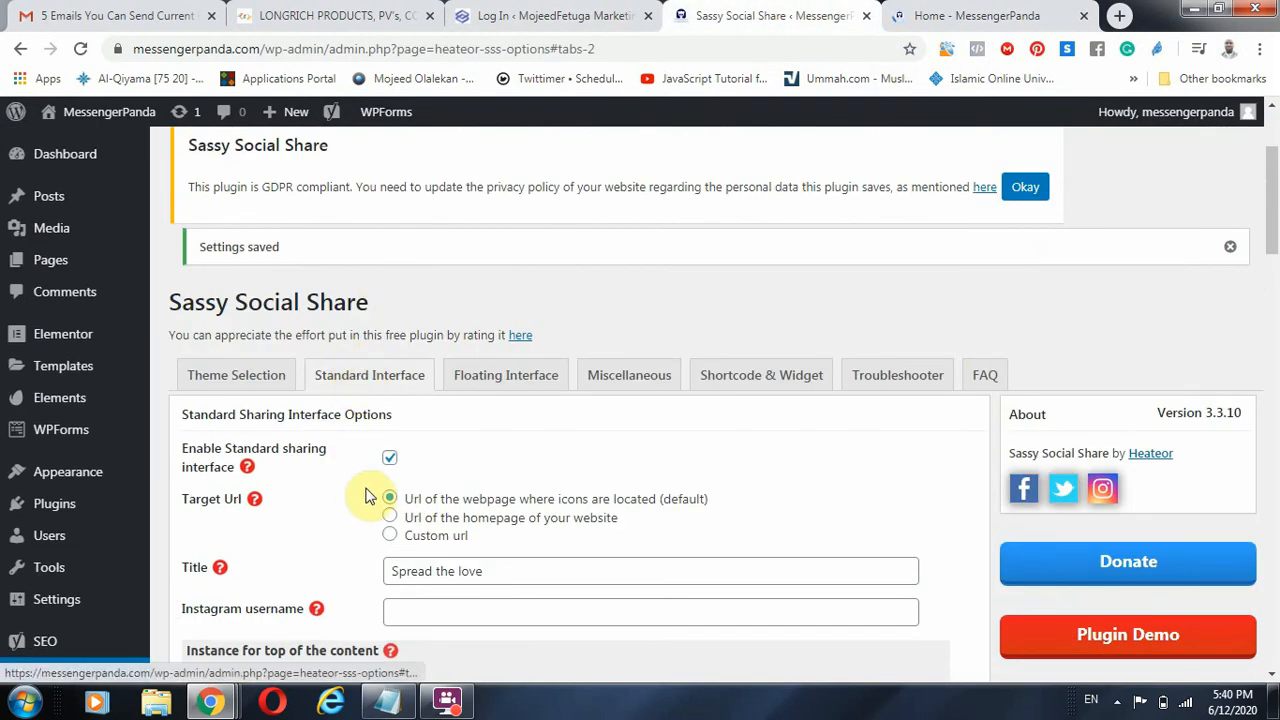
pyautogui.scroll(-4, 366, 490)
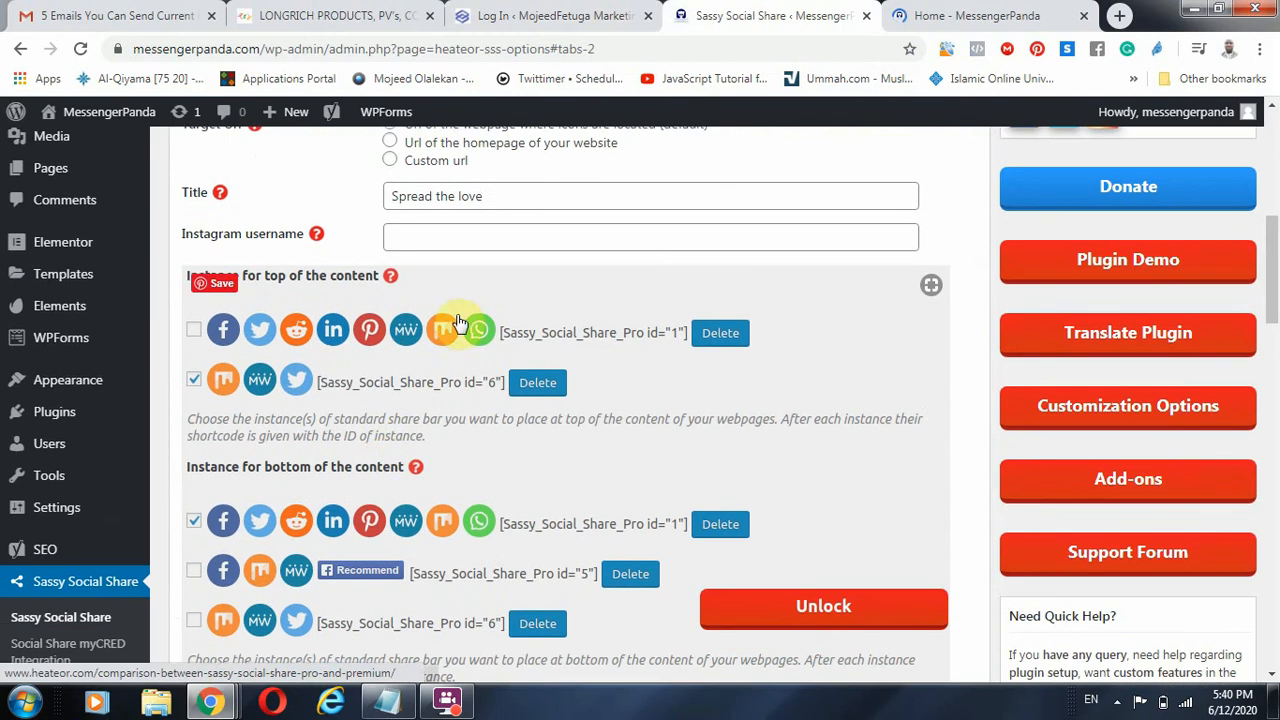
pyautogui.moveTo(514, 194); pyautogui.dragTo(250, 192)
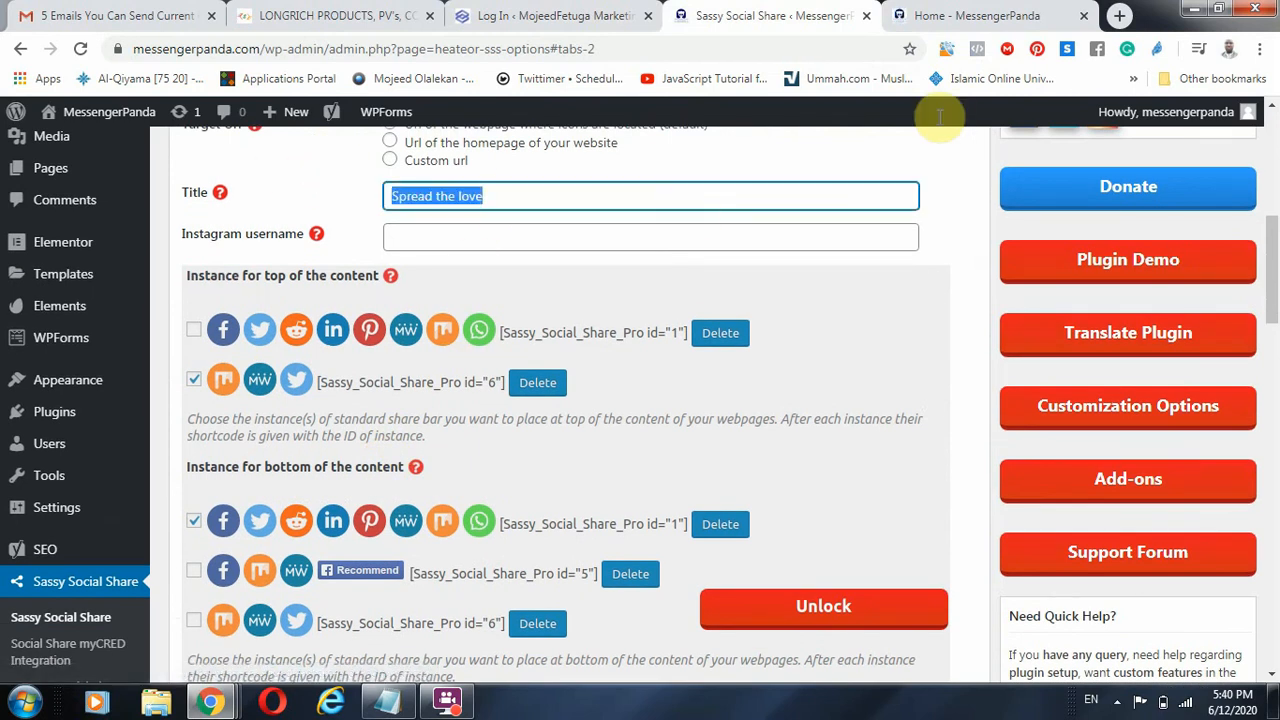
pyautogui.click(965, 15)
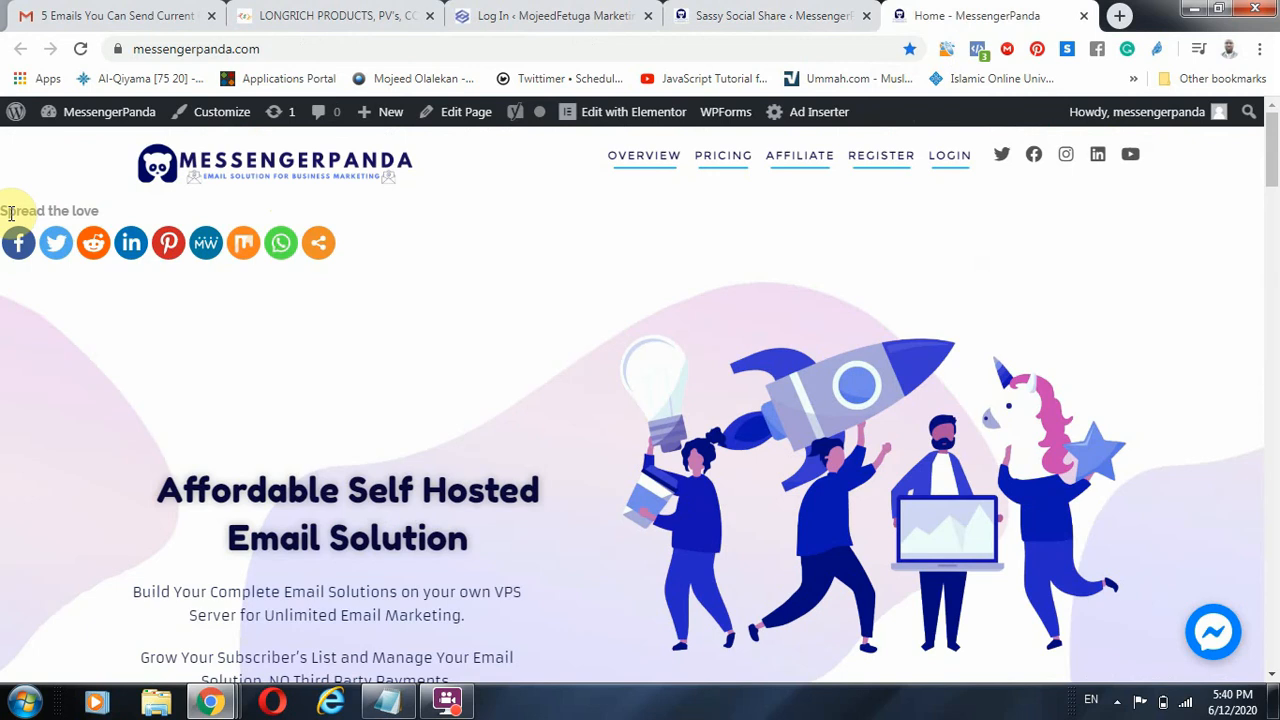
pyautogui.click(740, 15)
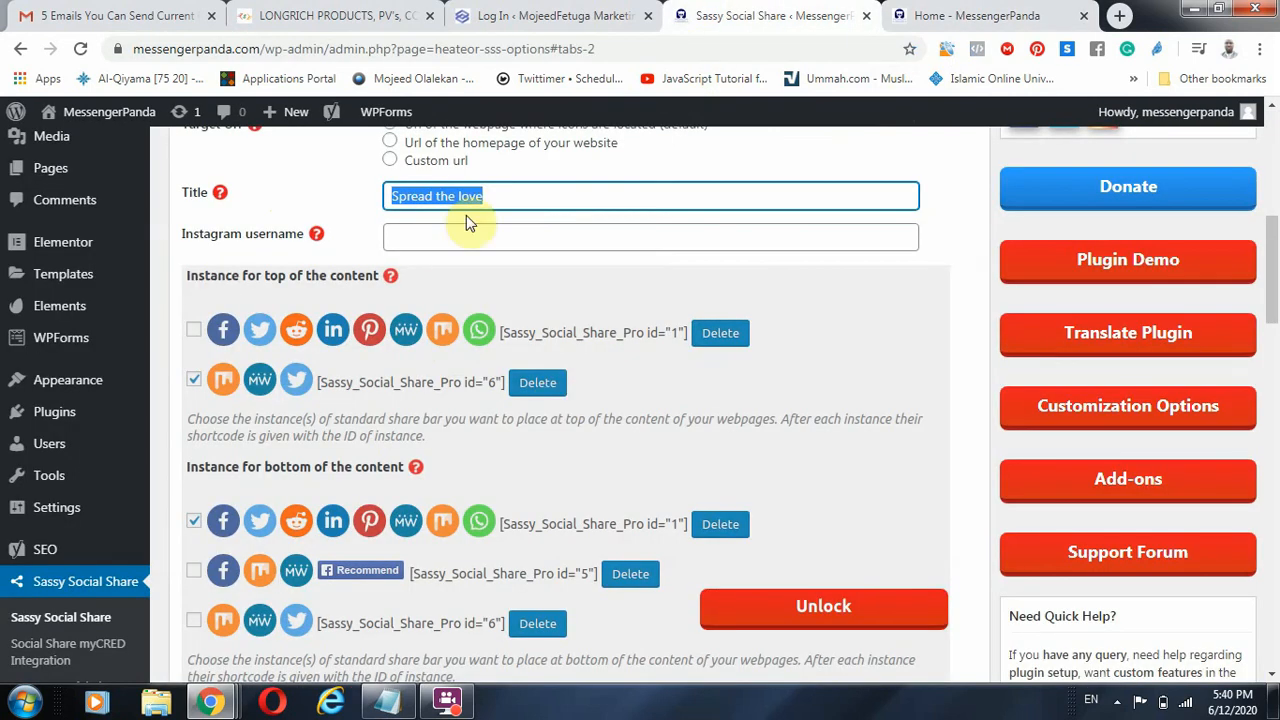
pyautogui.press('BackSpace')
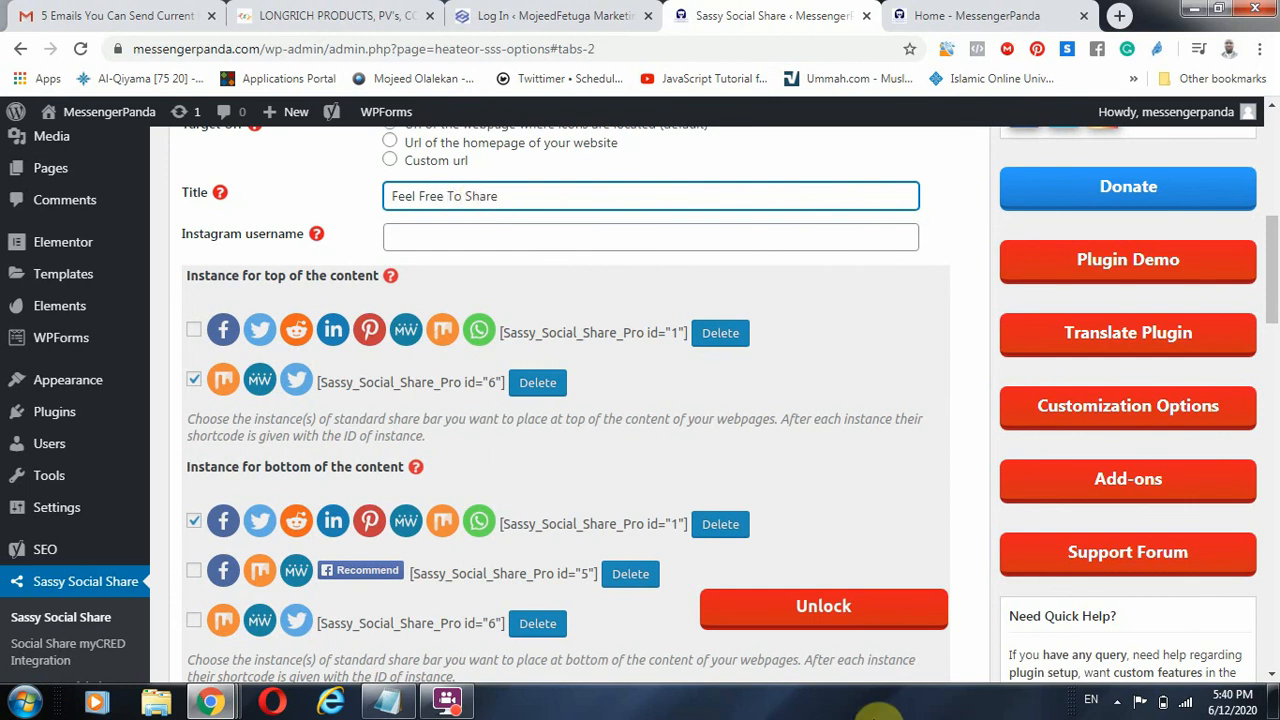
# Compare the title with the one on the homepage and save the standard interface changes.
pyautogui.click(955, 15)
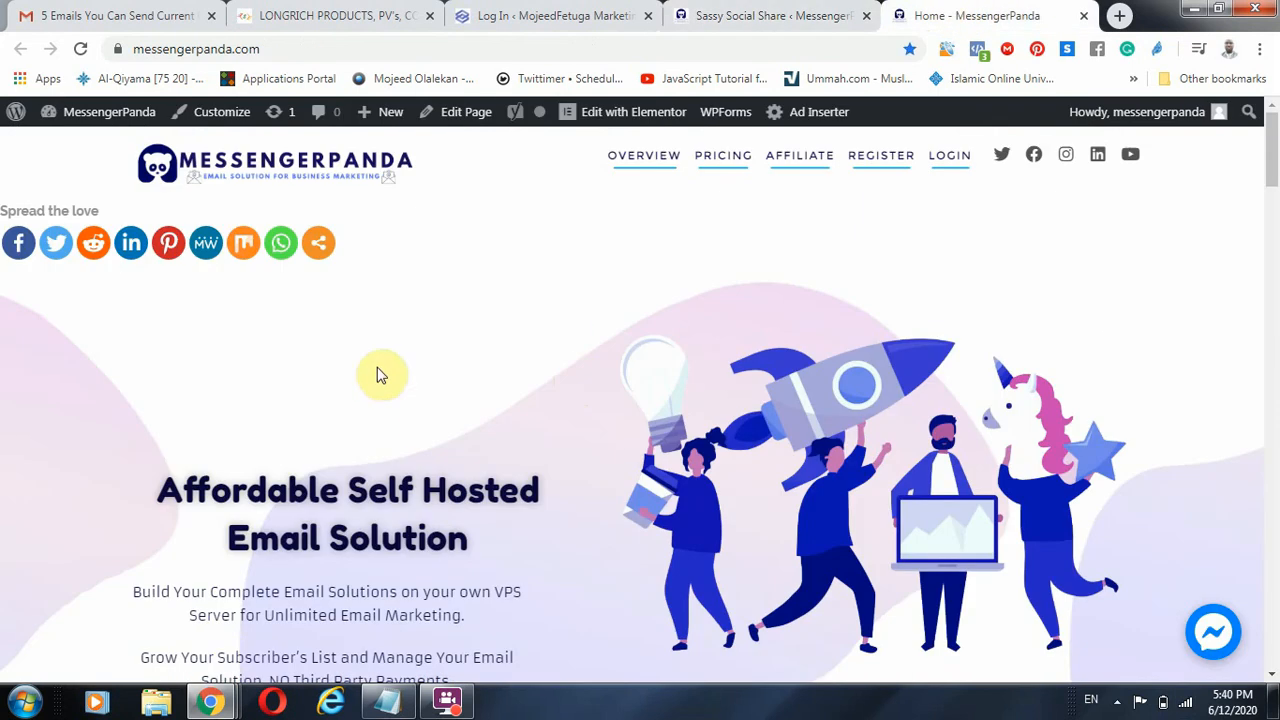
pyautogui.click(680, 12)
pyautogui.scroll(2, 420, 288)
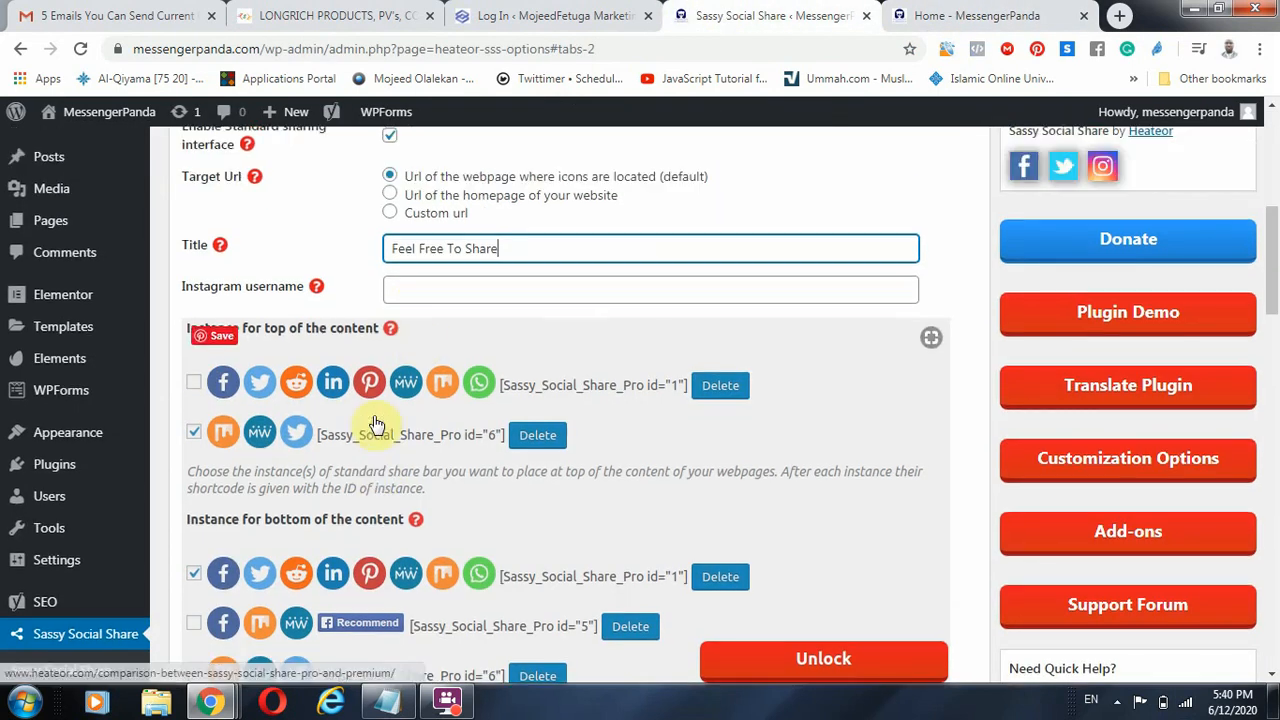
pyautogui.scroll(-8, 566, 389)
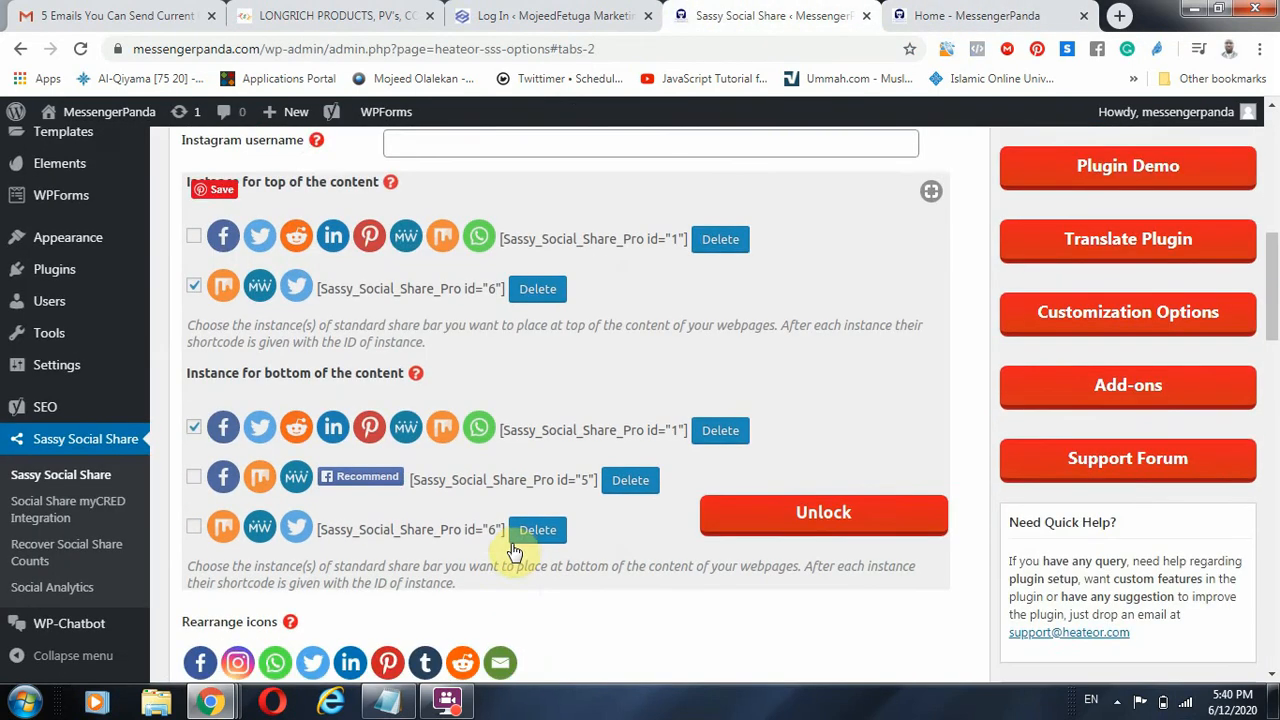
pyautogui.scroll(-5, 510, 535)
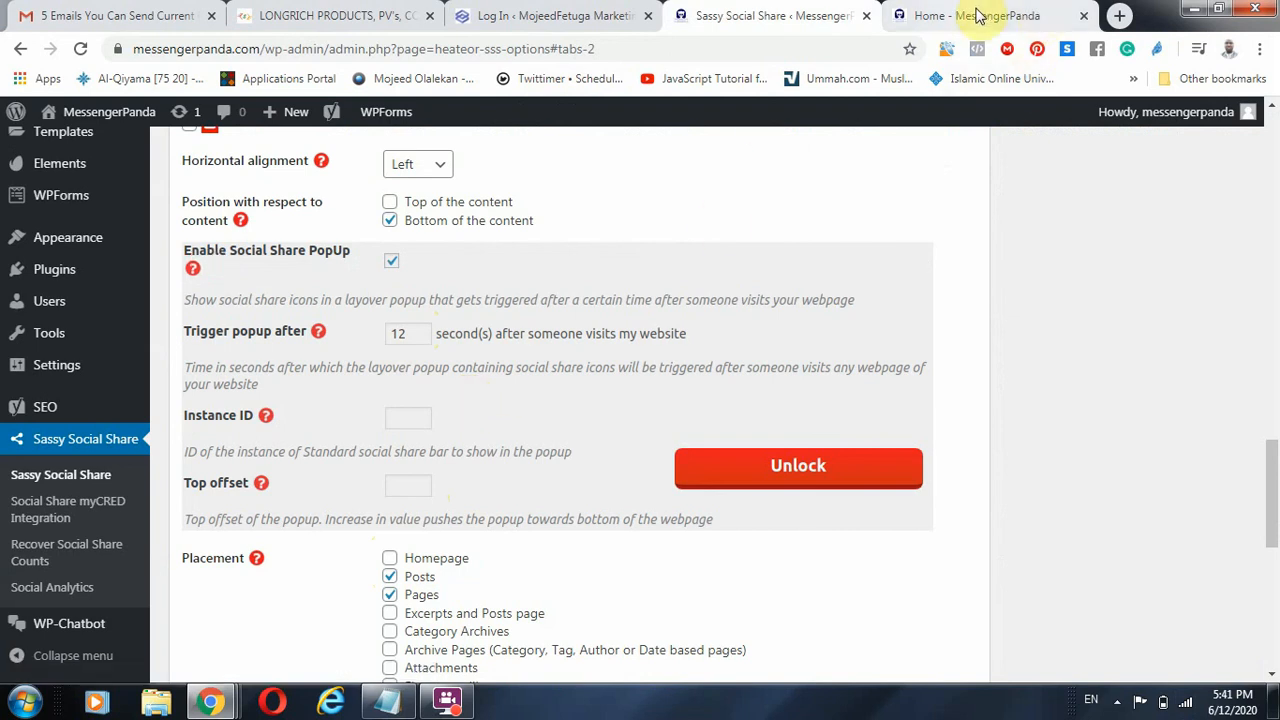
pyautogui.scroll(-10, 714, 451)
pyautogui.click(245, 430)
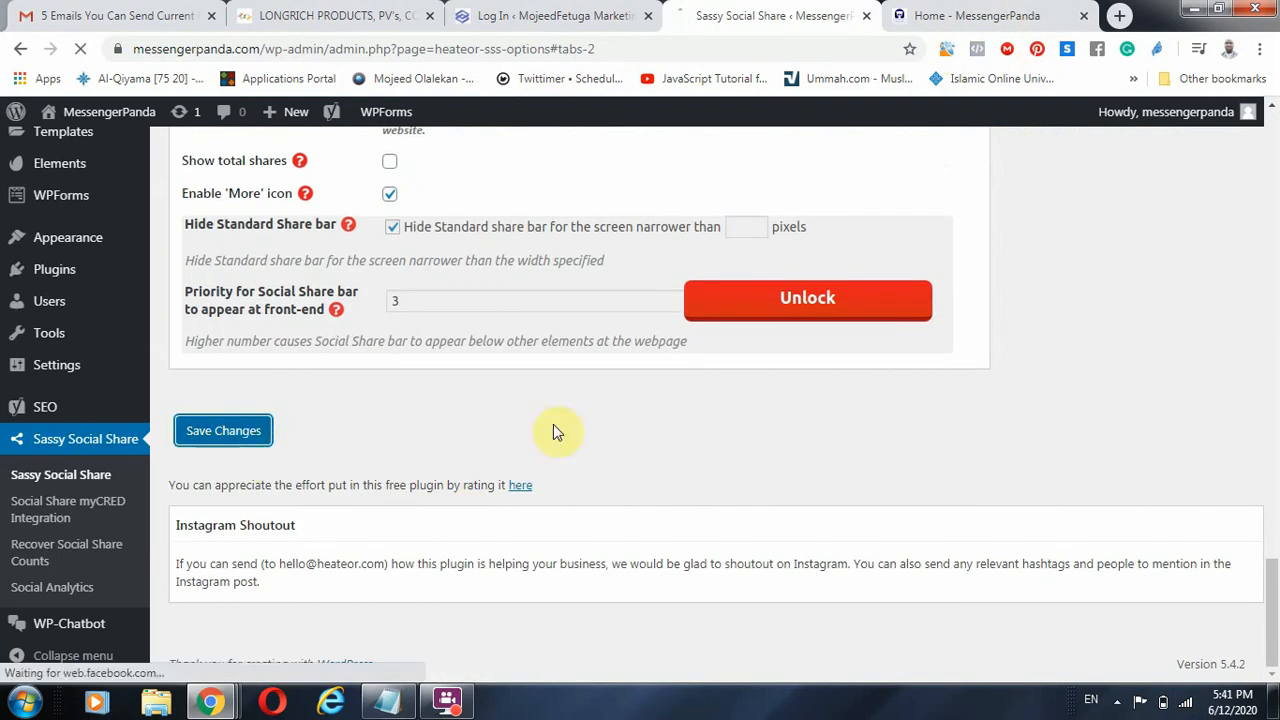
# Reload the MessengerPanda homepage and examine the share bar's title, icons and position at the end of the content.
pyautogui.click(945, 14)
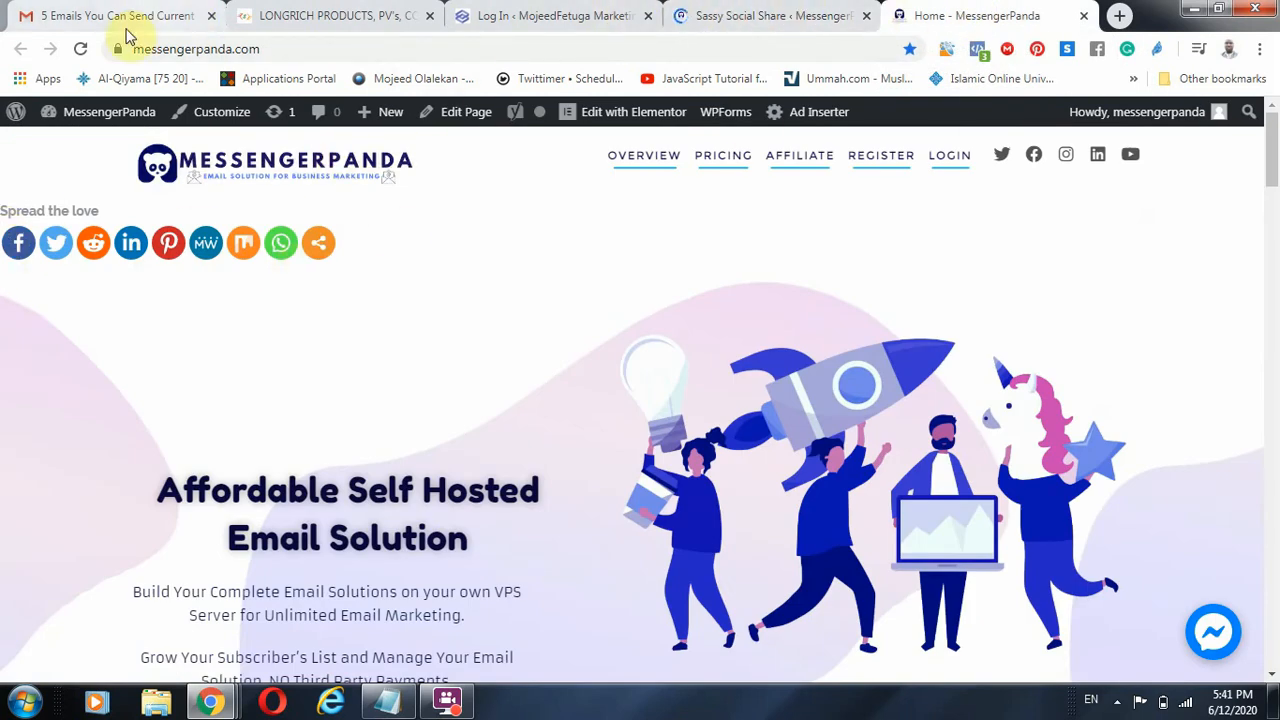
pyautogui.click(81, 50)
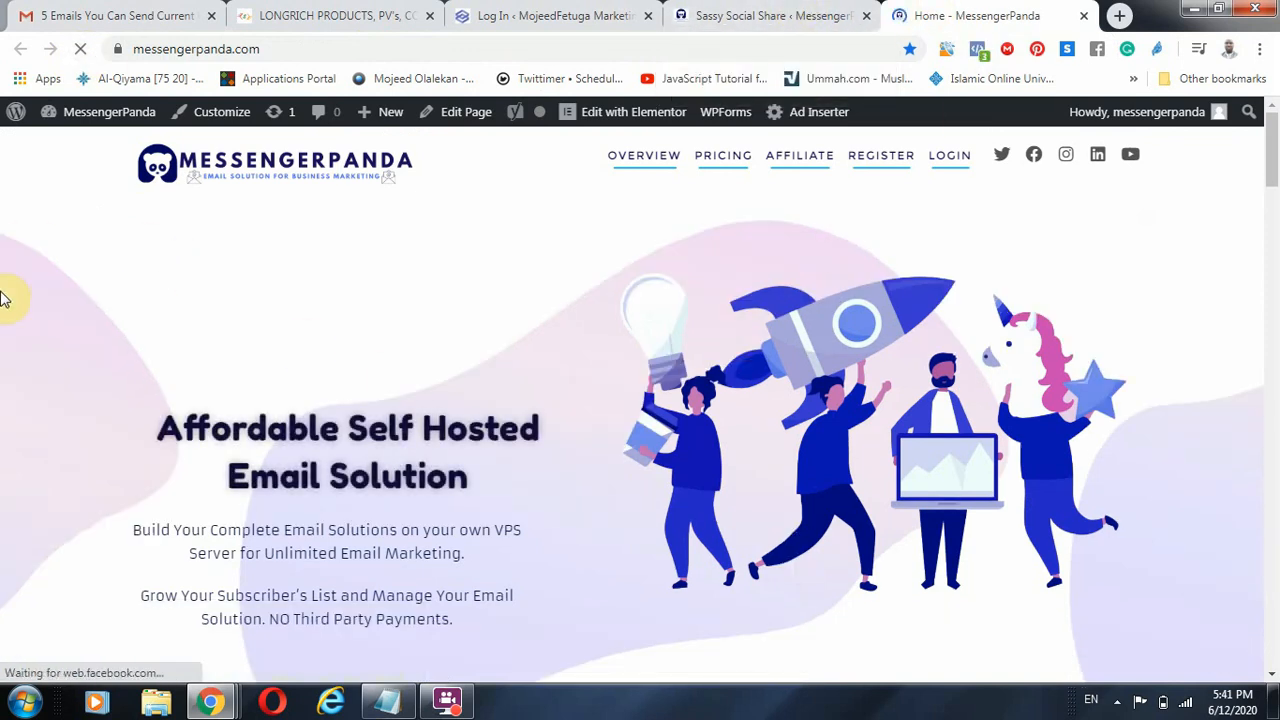
pyautogui.scroll(-5, 8, 408)
pyautogui.scroll(-10, 509, 463)
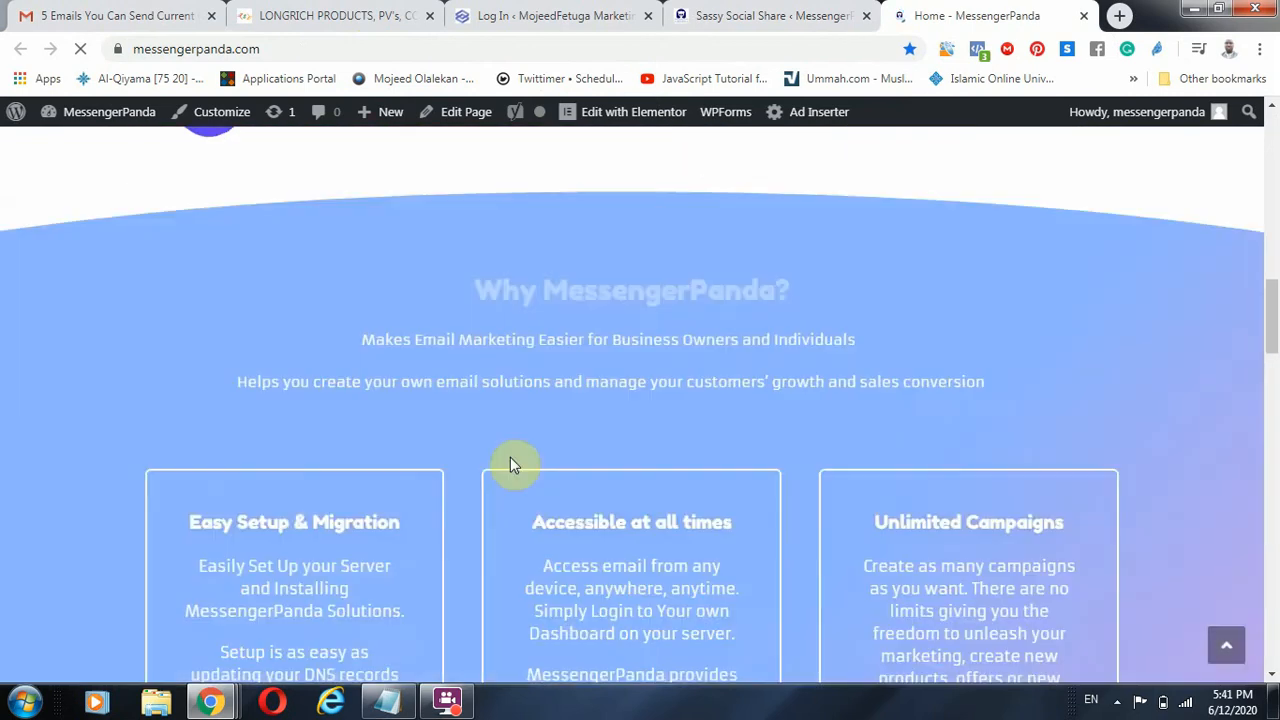
pyautogui.scroll(12, 291, 546)
pyautogui.scroll(-6, 278, 590)
pyautogui.scroll(-15, 285, 595)
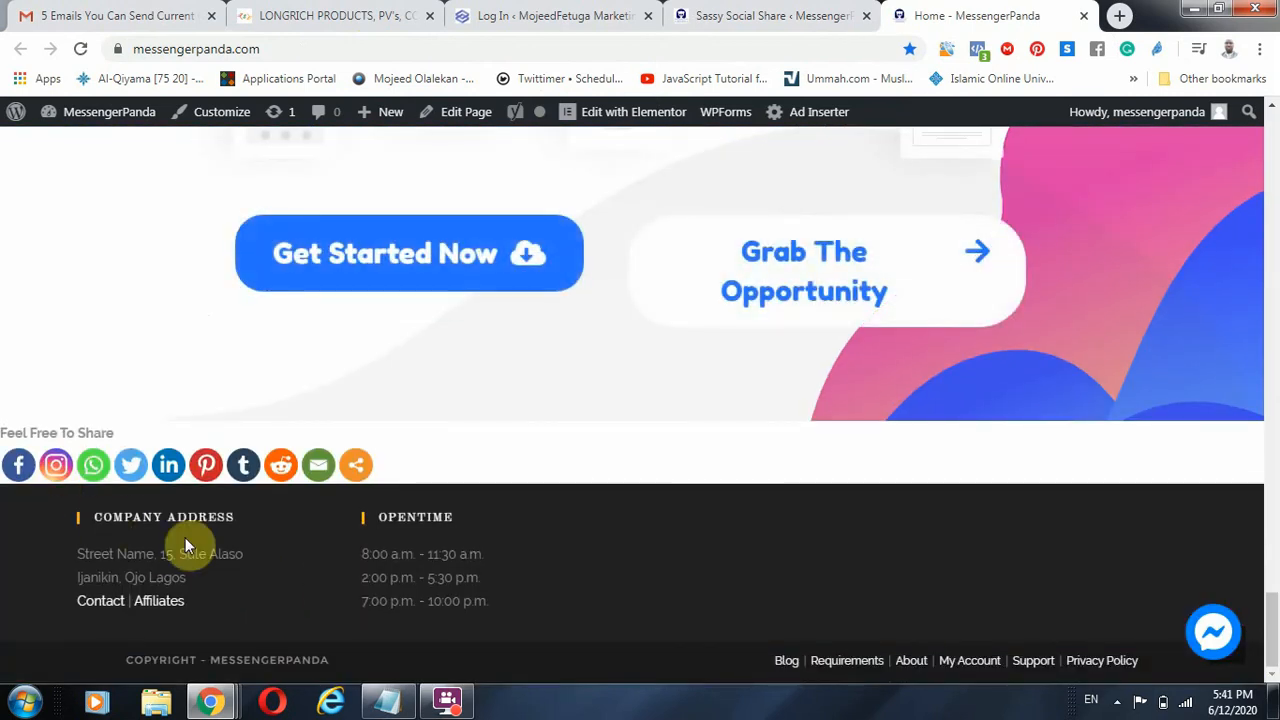
# Go over the standard interface settings in the plugin, down to the horizontal alignment choices.
pyautogui.click(714, 14)
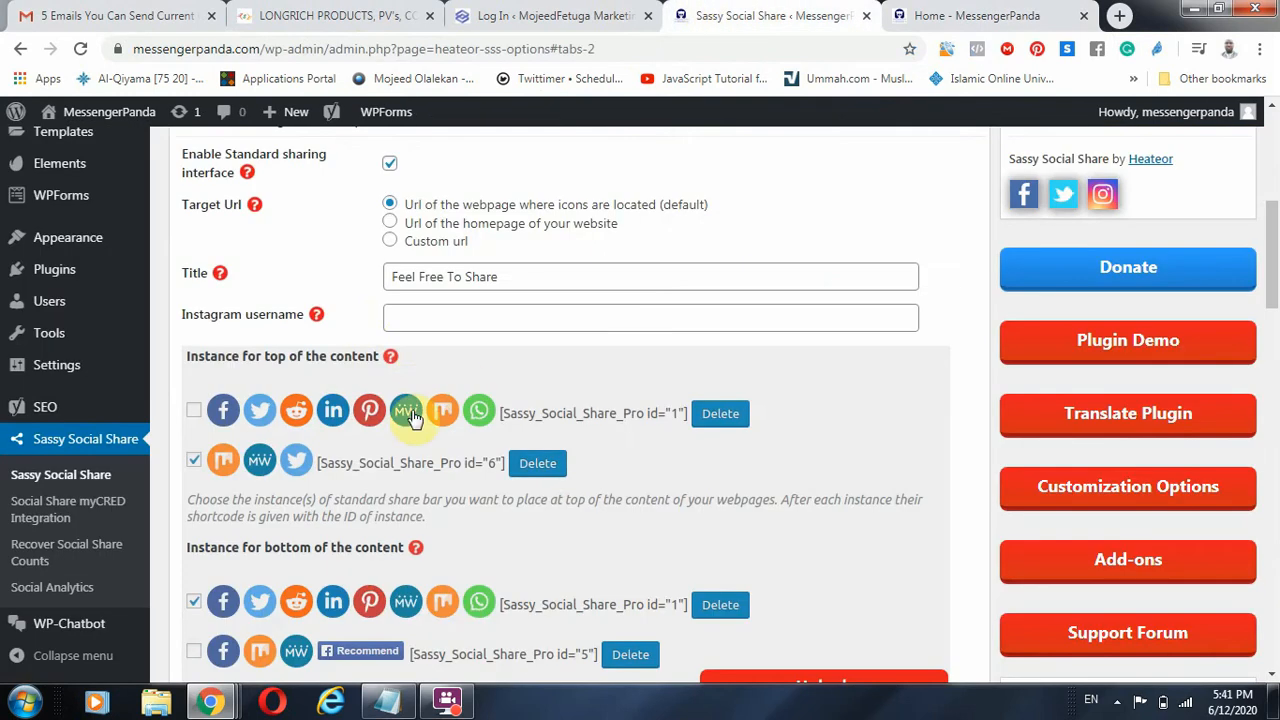
pyautogui.scroll(4, 407, 346)
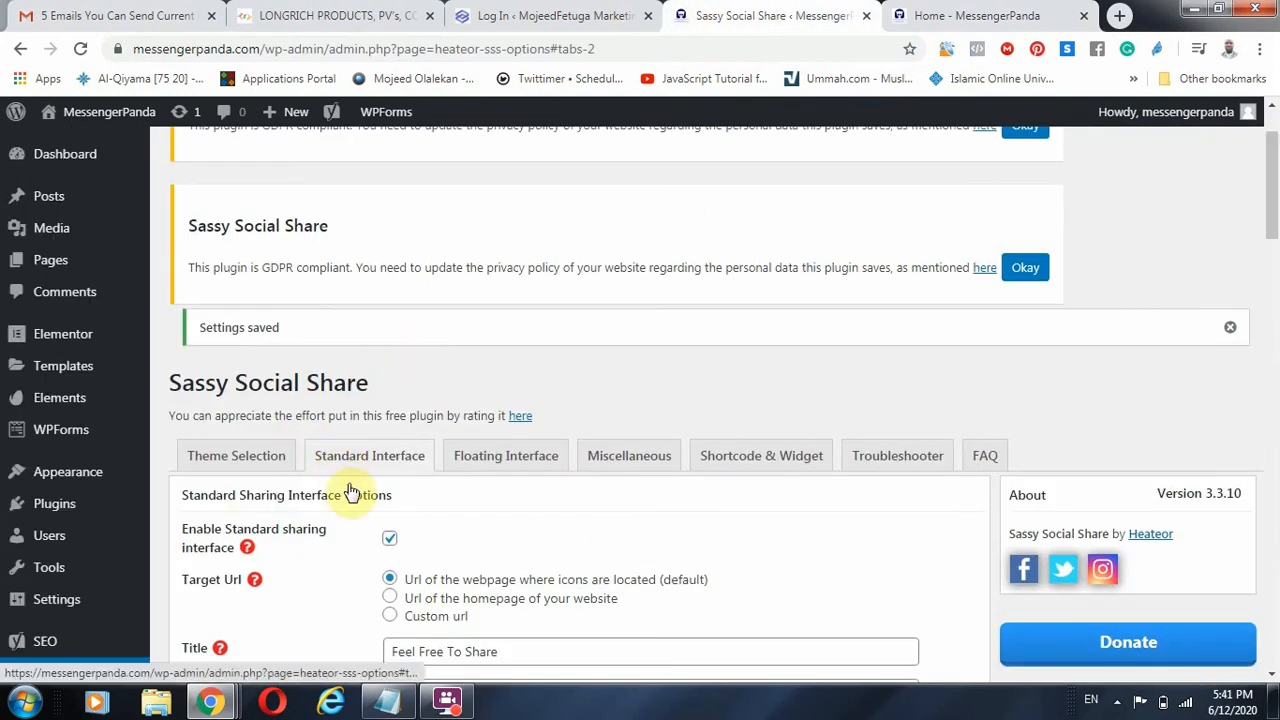
pyautogui.scroll(-1, 351, 495)
pyautogui.scroll(-2, 440, 490)
pyautogui.scroll(-1, 443, 488)
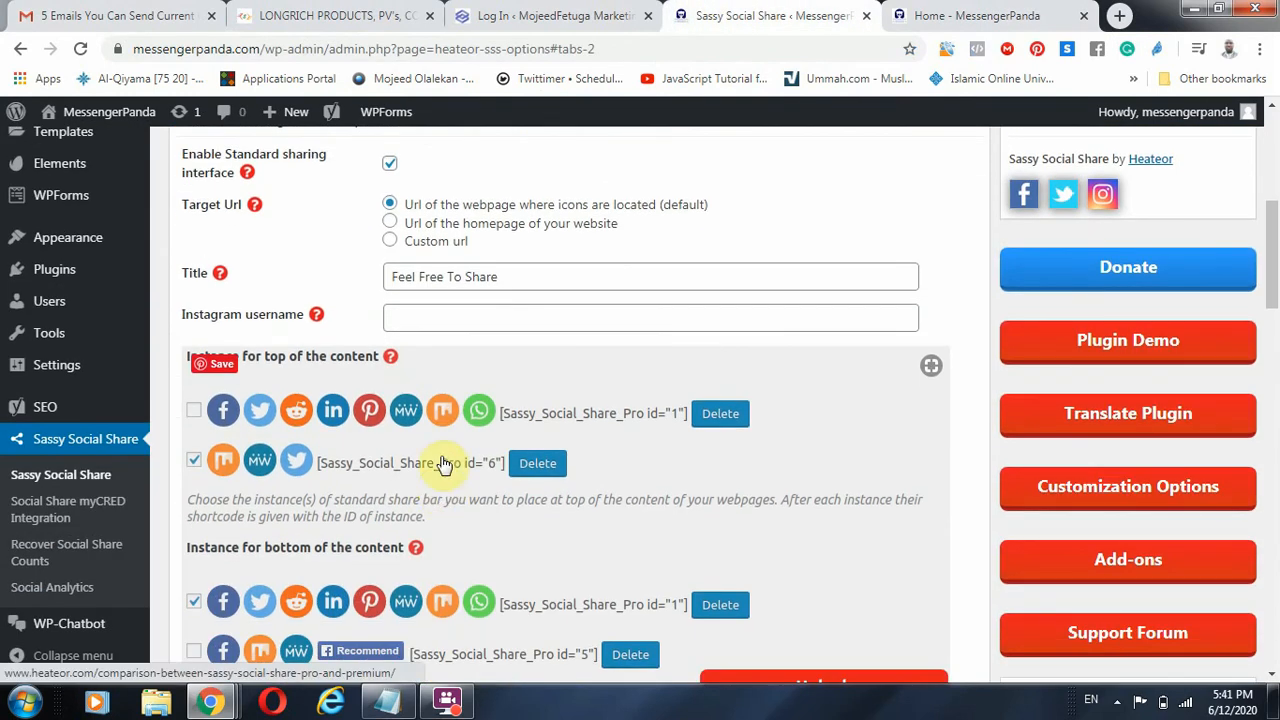
pyautogui.scroll(-8, 500, 400)
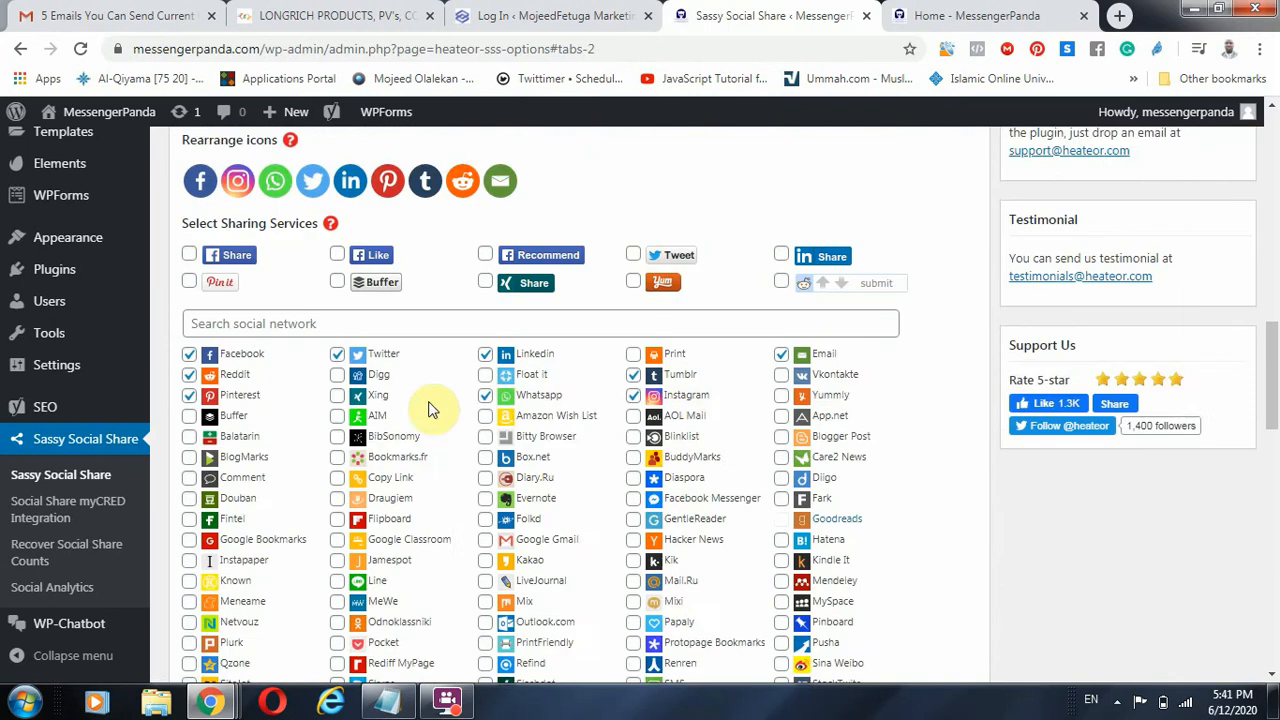
pyautogui.scroll(-4, 383, 403)
pyautogui.scroll(1, 409, 383)
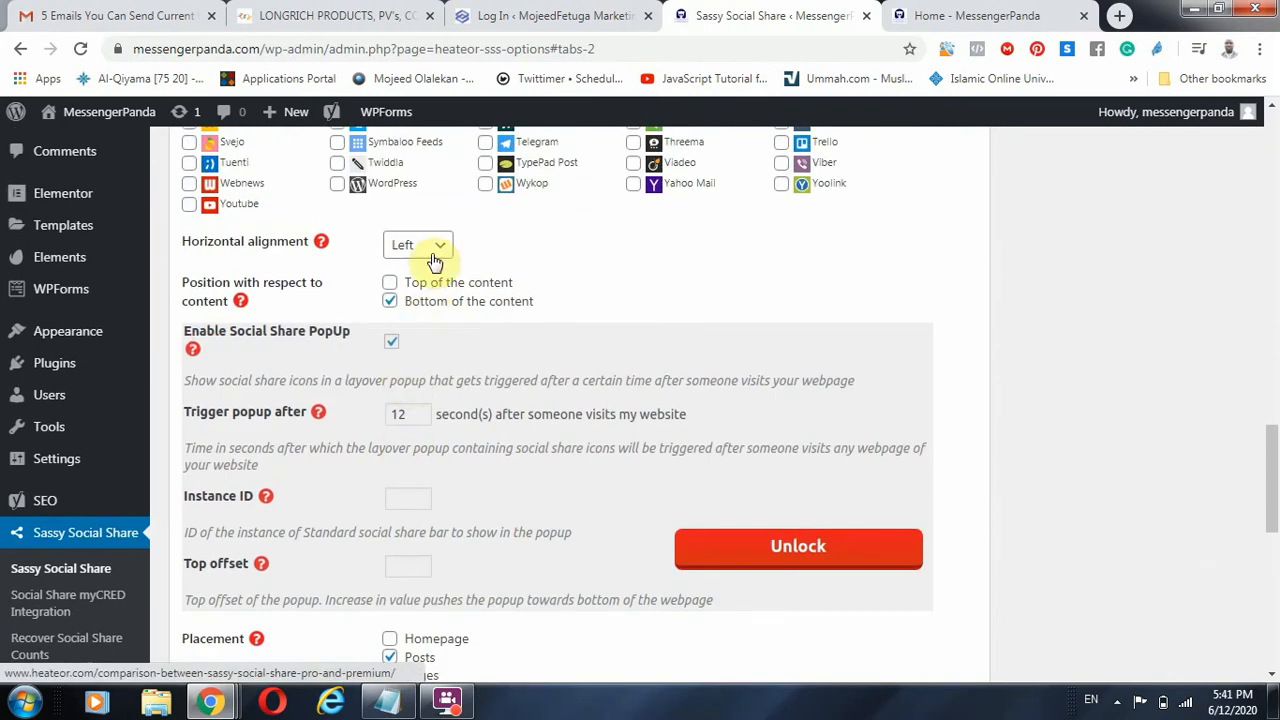
pyautogui.click(440, 250)
pyautogui.click(440, 250)
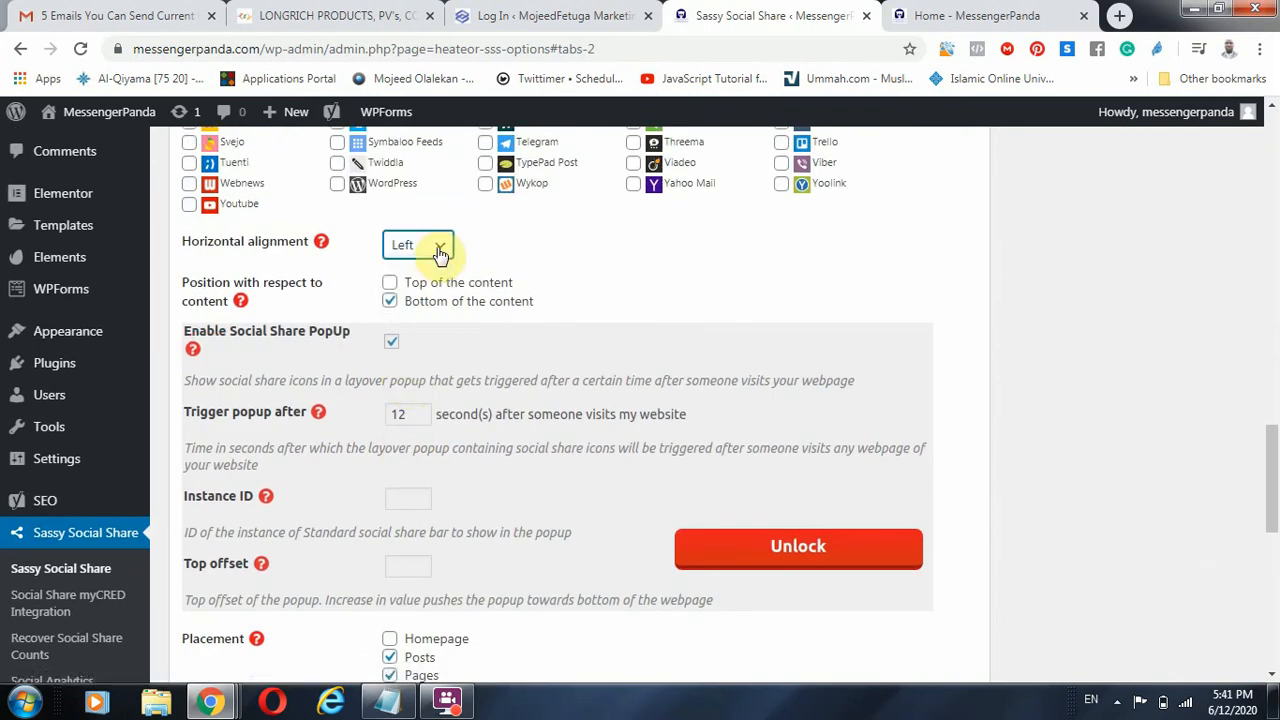
# Remove Pages from the standard share bar's placements, leaving only Posts, and save the changes.
pyautogui.scroll(-4, 403, 342)
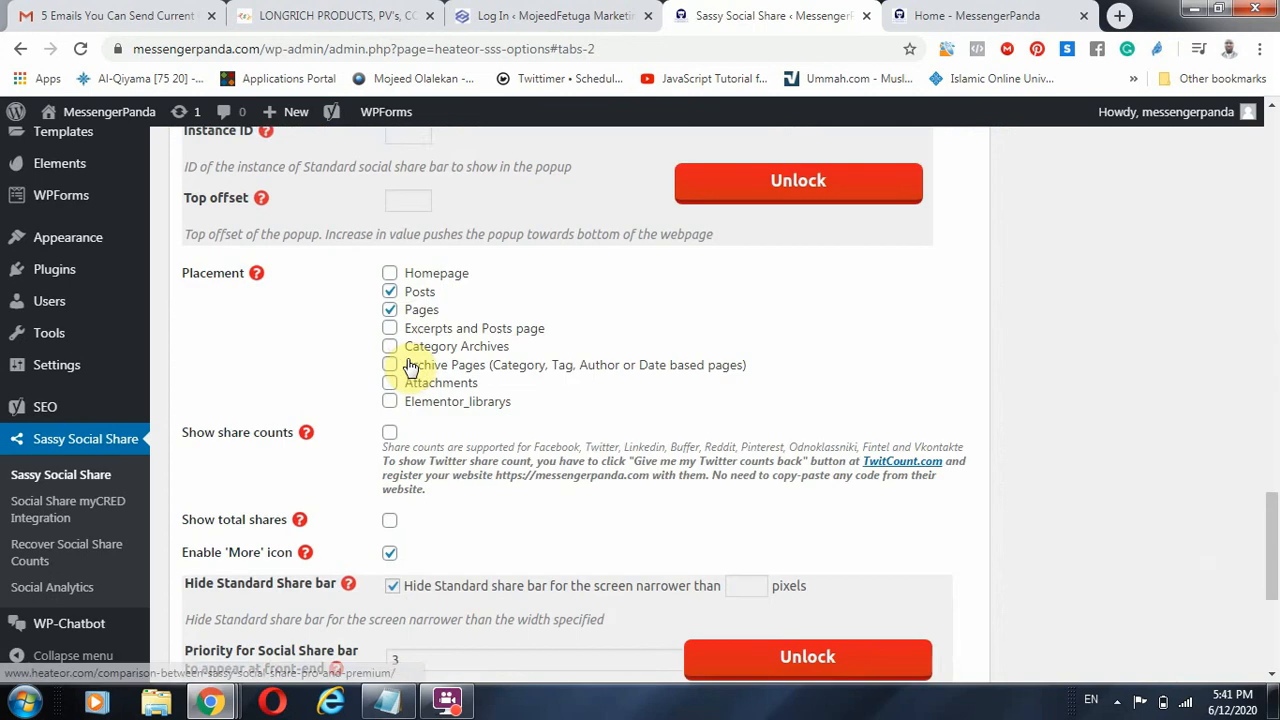
pyautogui.click(390, 301)
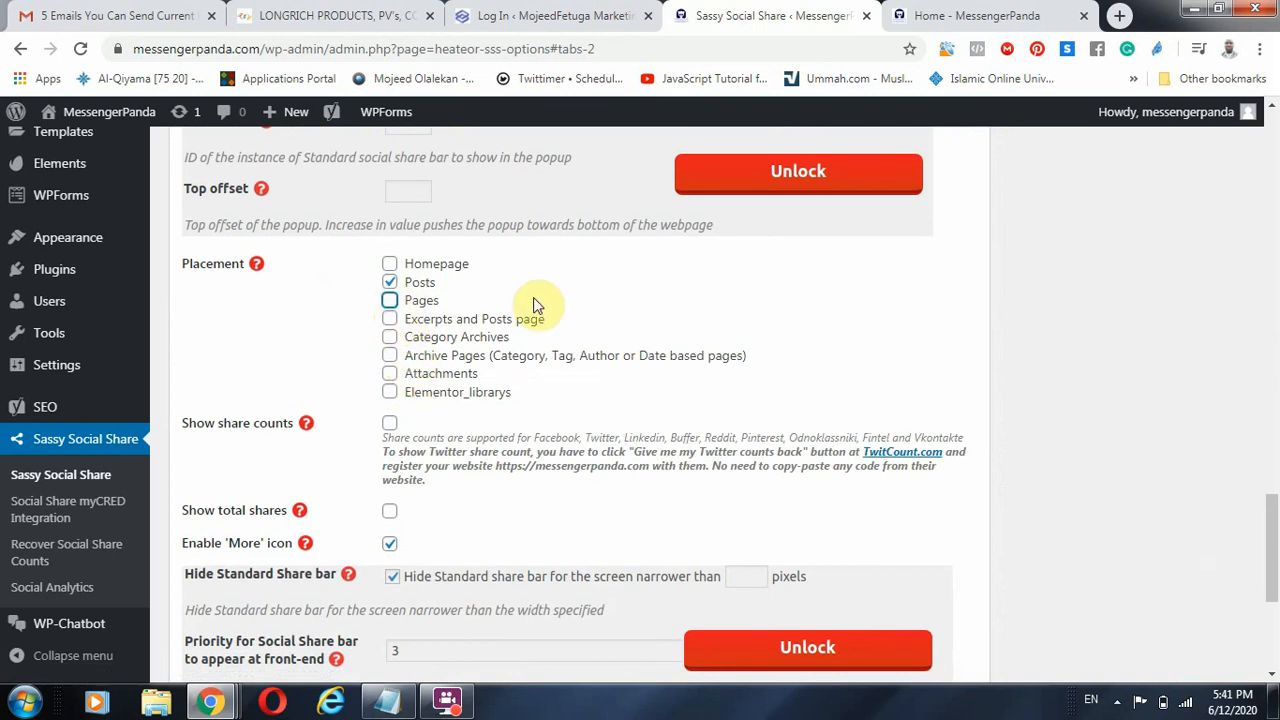
pyautogui.scroll(2, 731, 286)
pyautogui.scroll(-5, 355, 447)
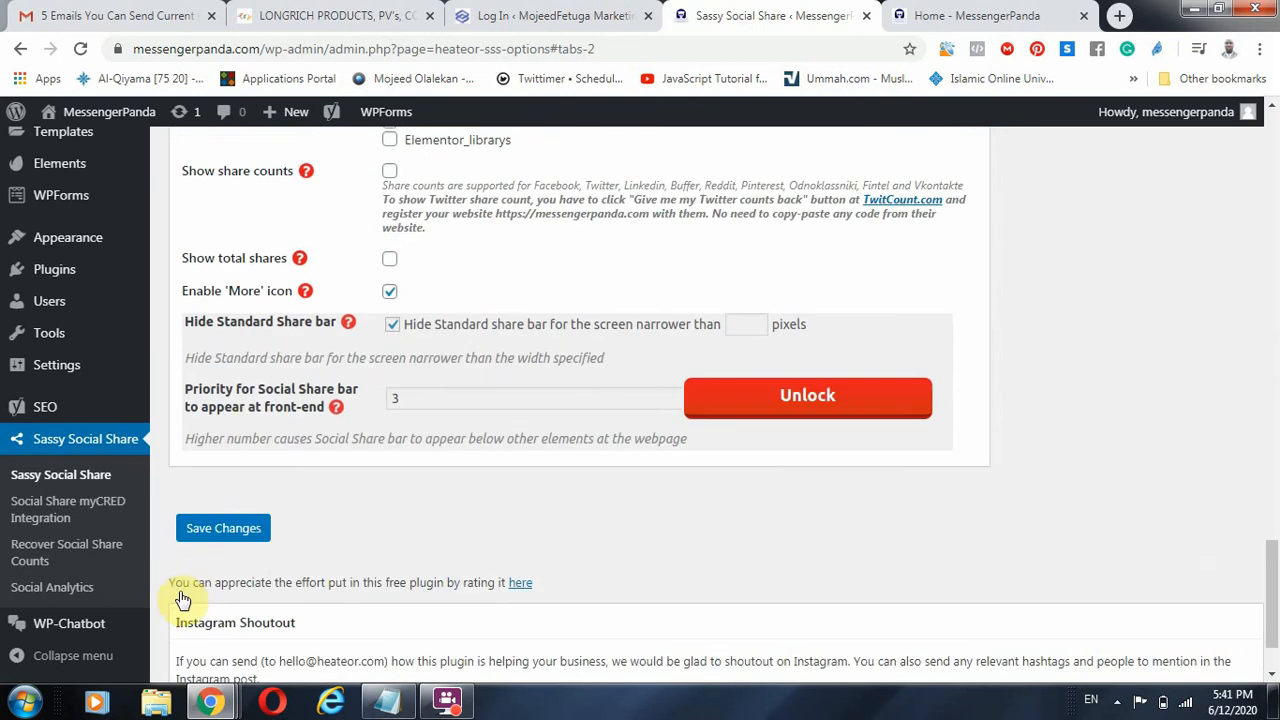
pyautogui.click(240, 503)
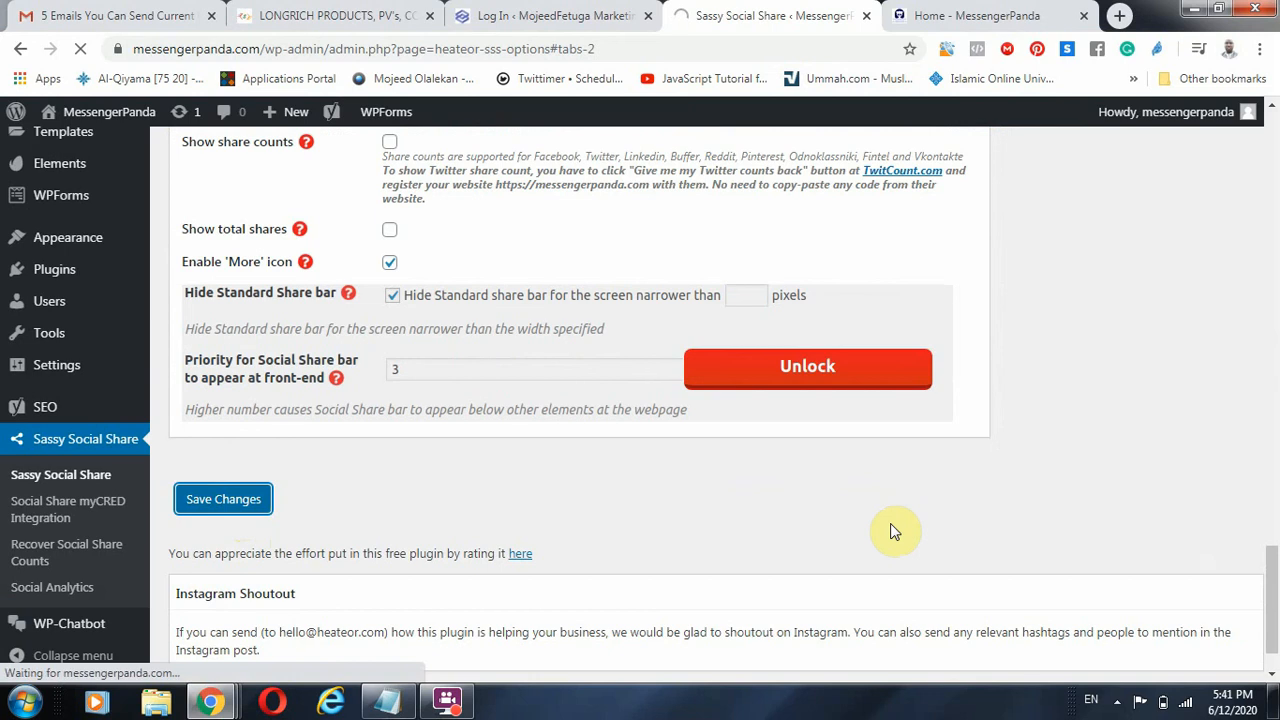
pyautogui.scroll(5, 890, 523)
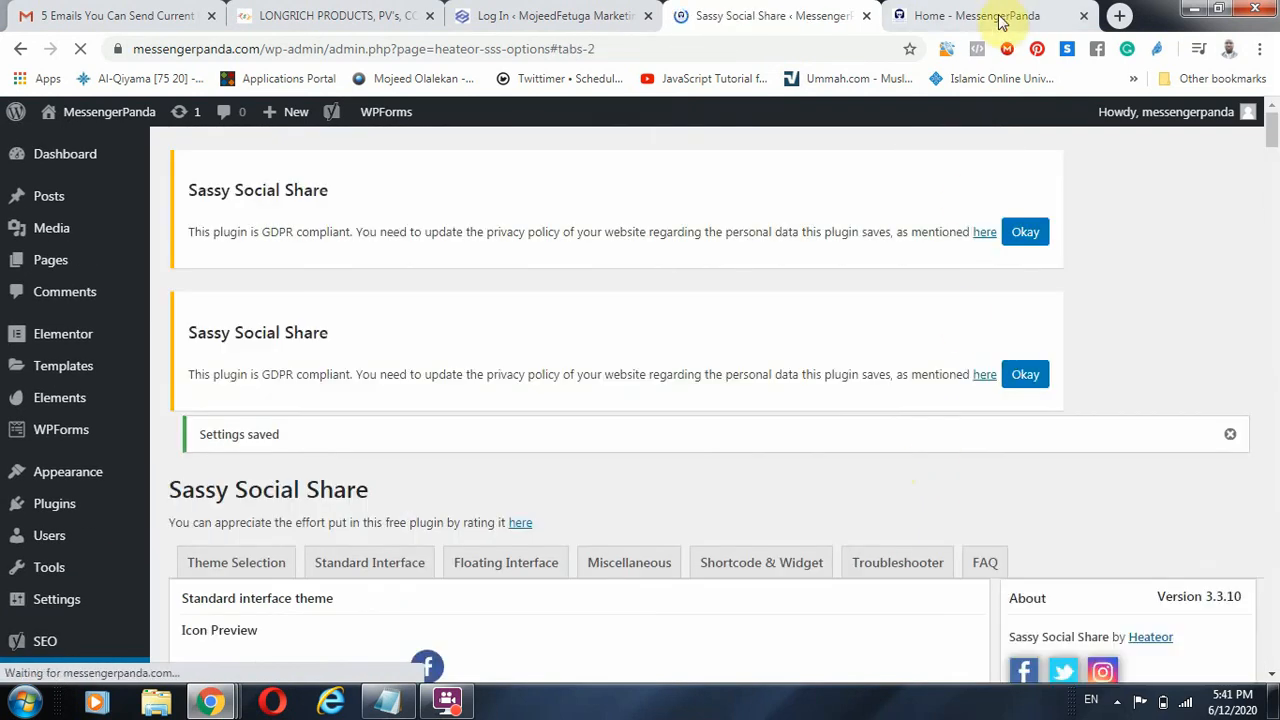
# Reload the homepage to check its share bar, and open the Dynadot Domain Registrar post from the blog.
pyautogui.click(1000, 17)
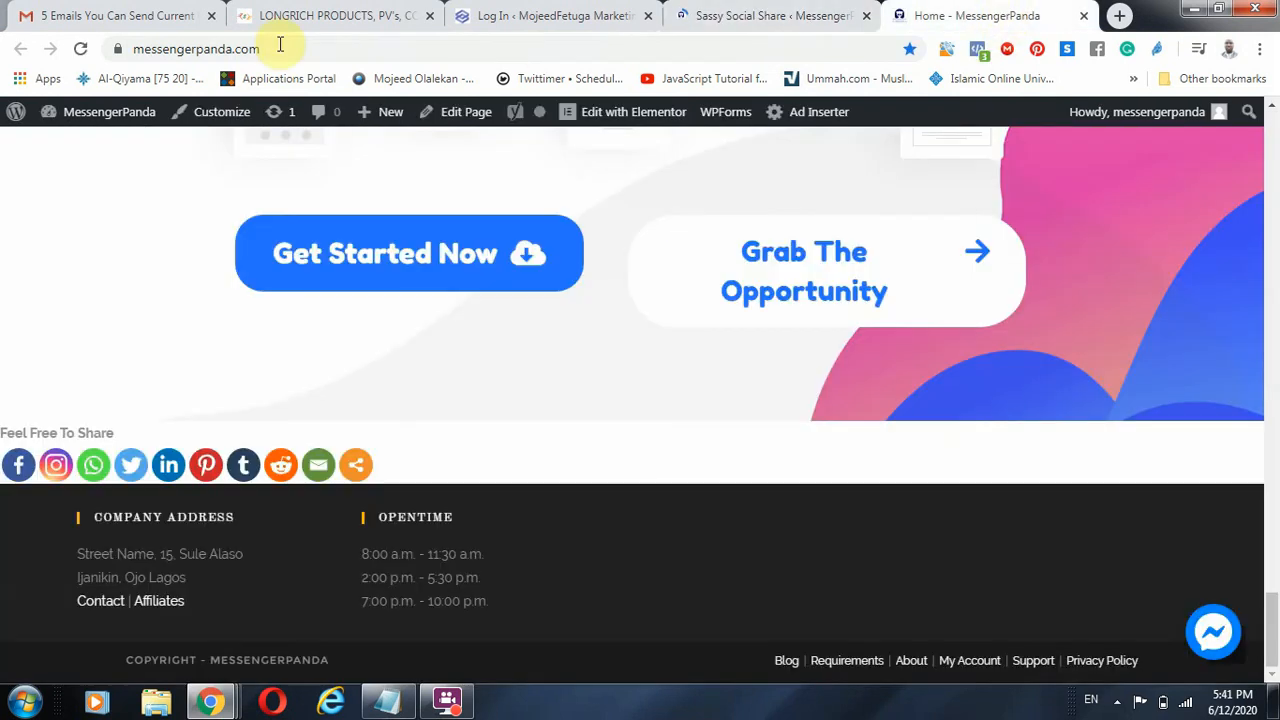
pyautogui.click(82, 48)
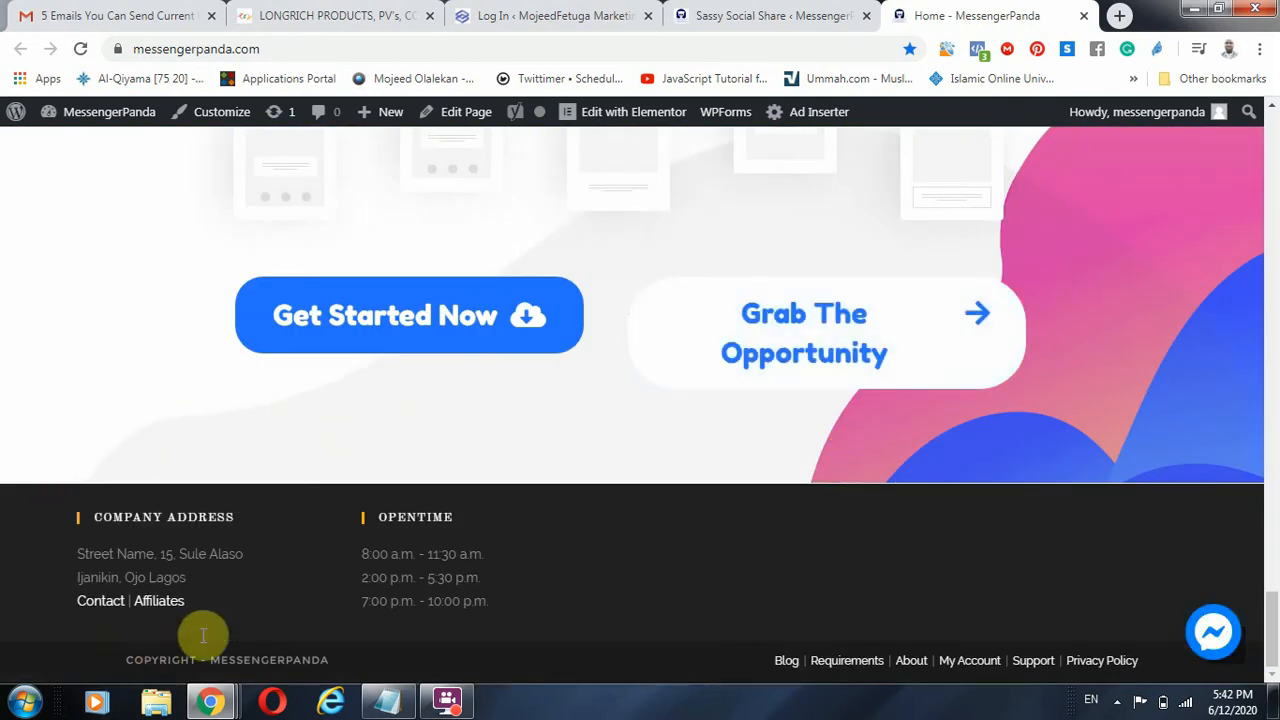
pyautogui.click(786, 660)
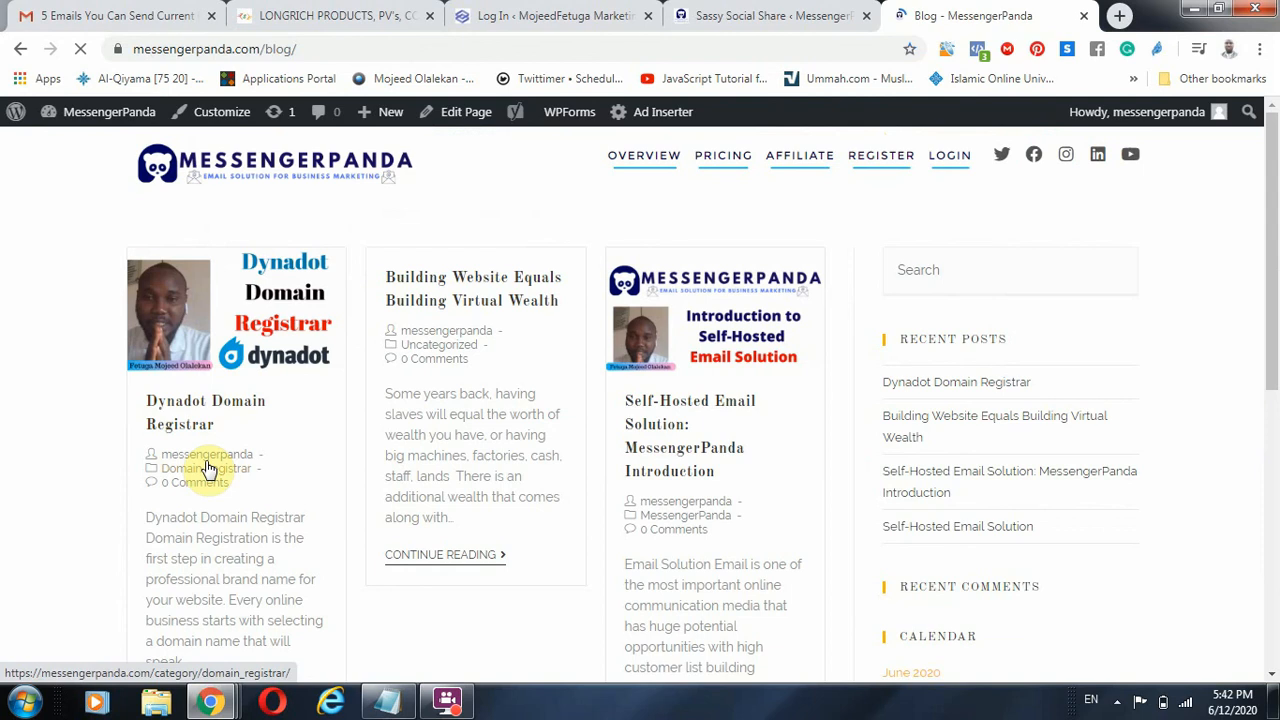
pyautogui.click(244, 400)
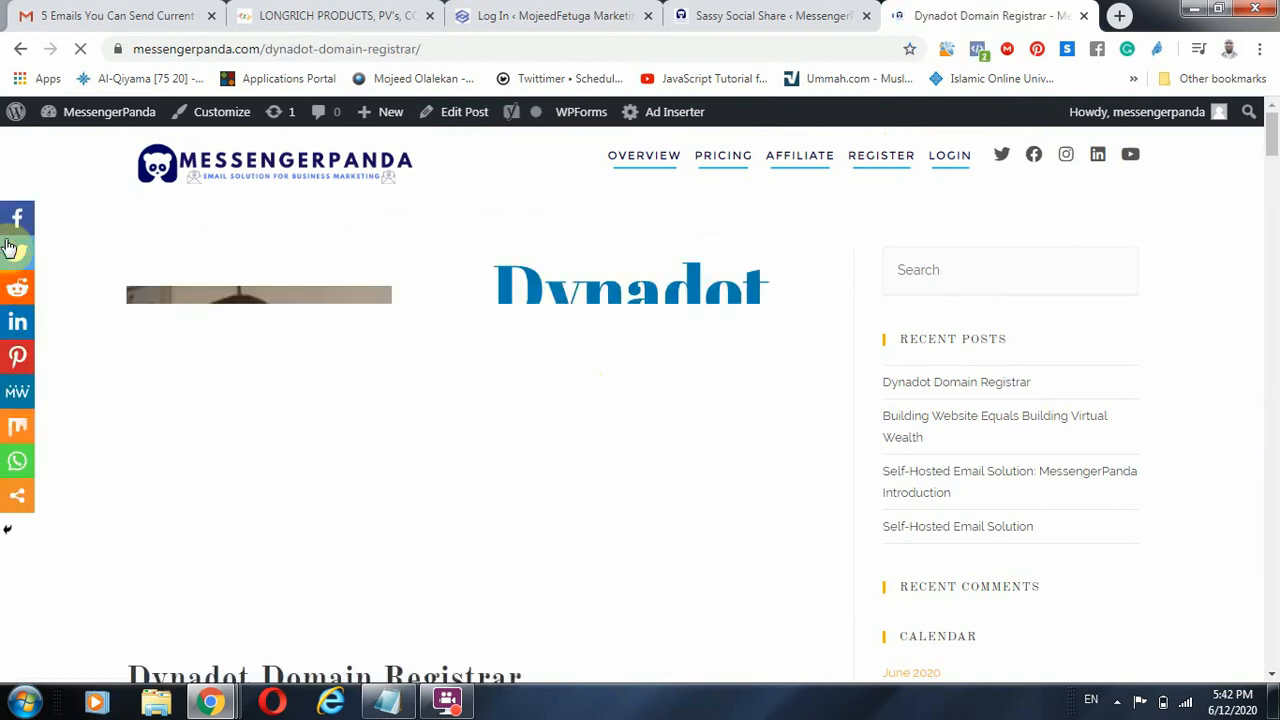
# Go through the Dynadot Domain Registrar post and examine its floating share icons and the share bar at the end of the content.
pyautogui.scroll(-13, 20, 330)
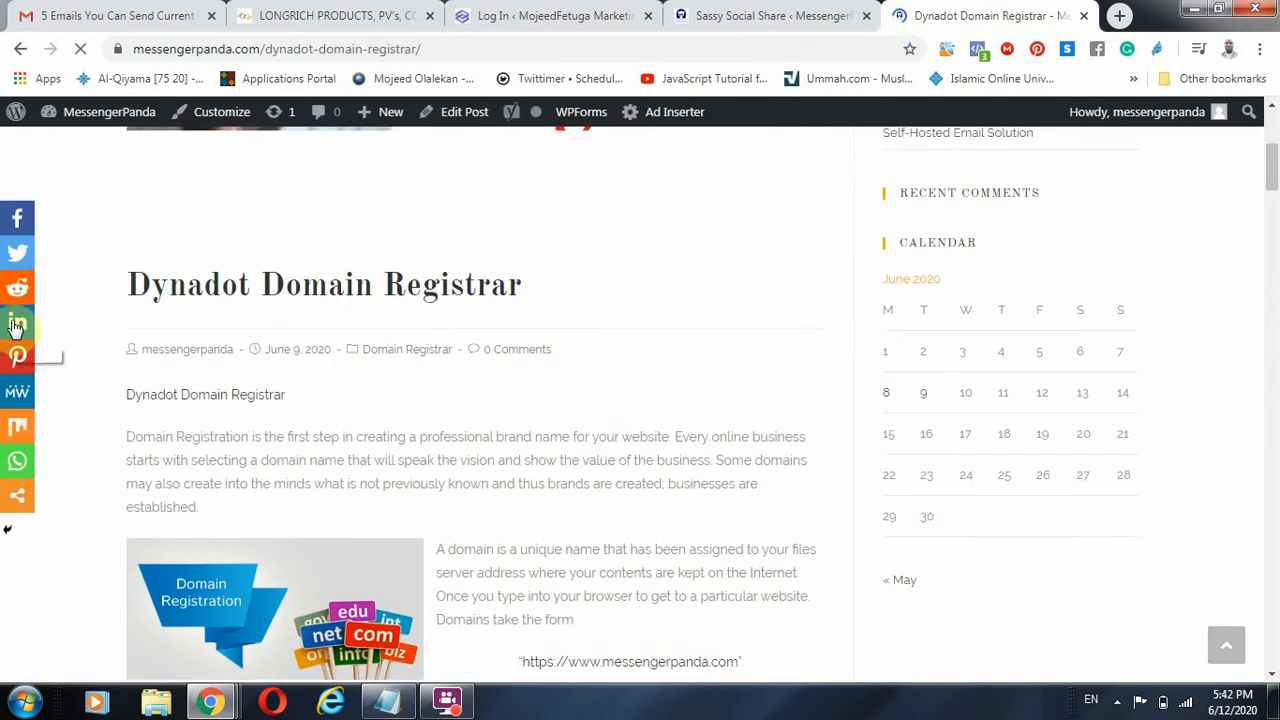
pyautogui.scroll(3, 370, 305)
pyautogui.scroll(8, 380, 298)
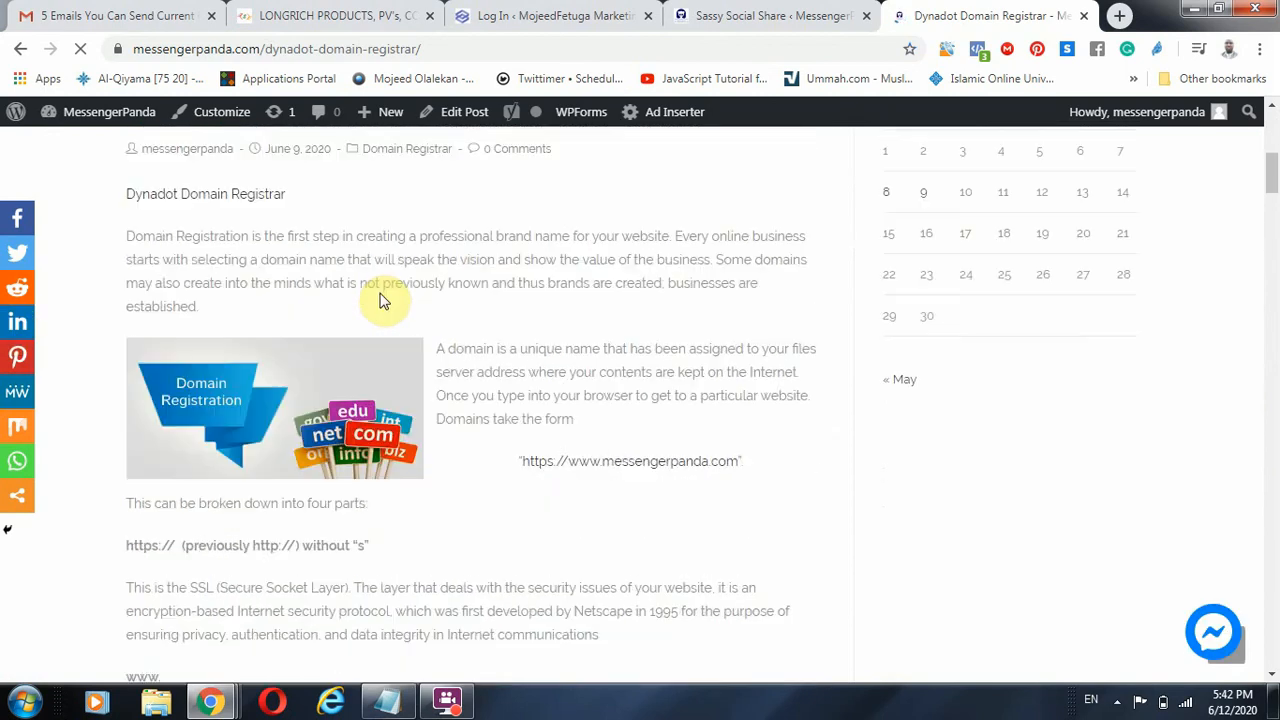
pyautogui.scroll(-11, 385, 300)
pyautogui.scroll(-15, 385, 300)
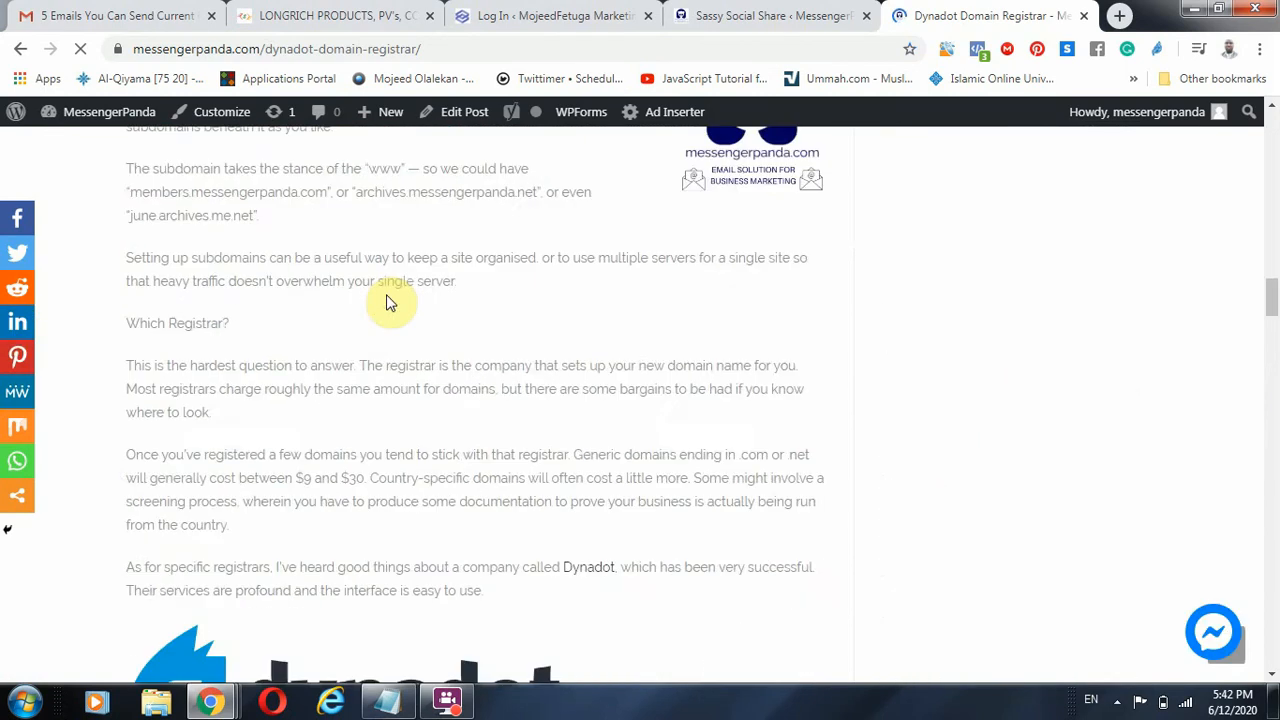
pyautogui.scroll(-15, 388, 305)
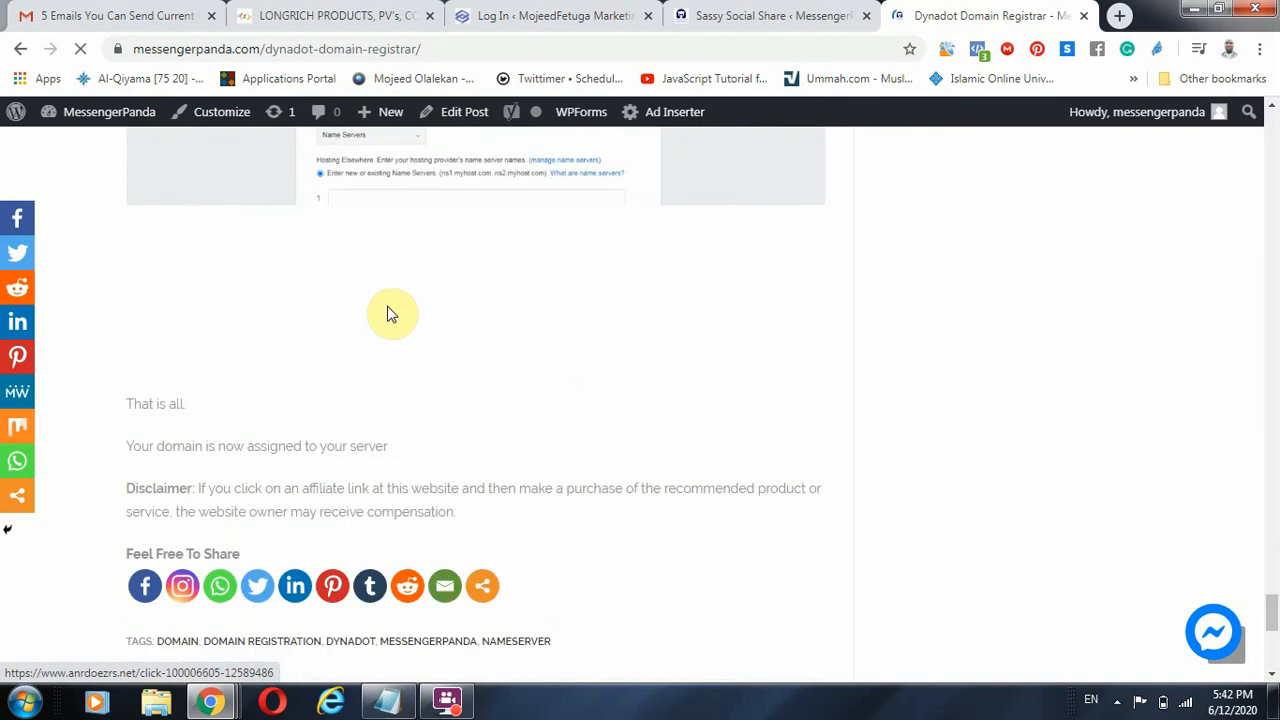
pyautogui.scroll(-1, 390, 314)
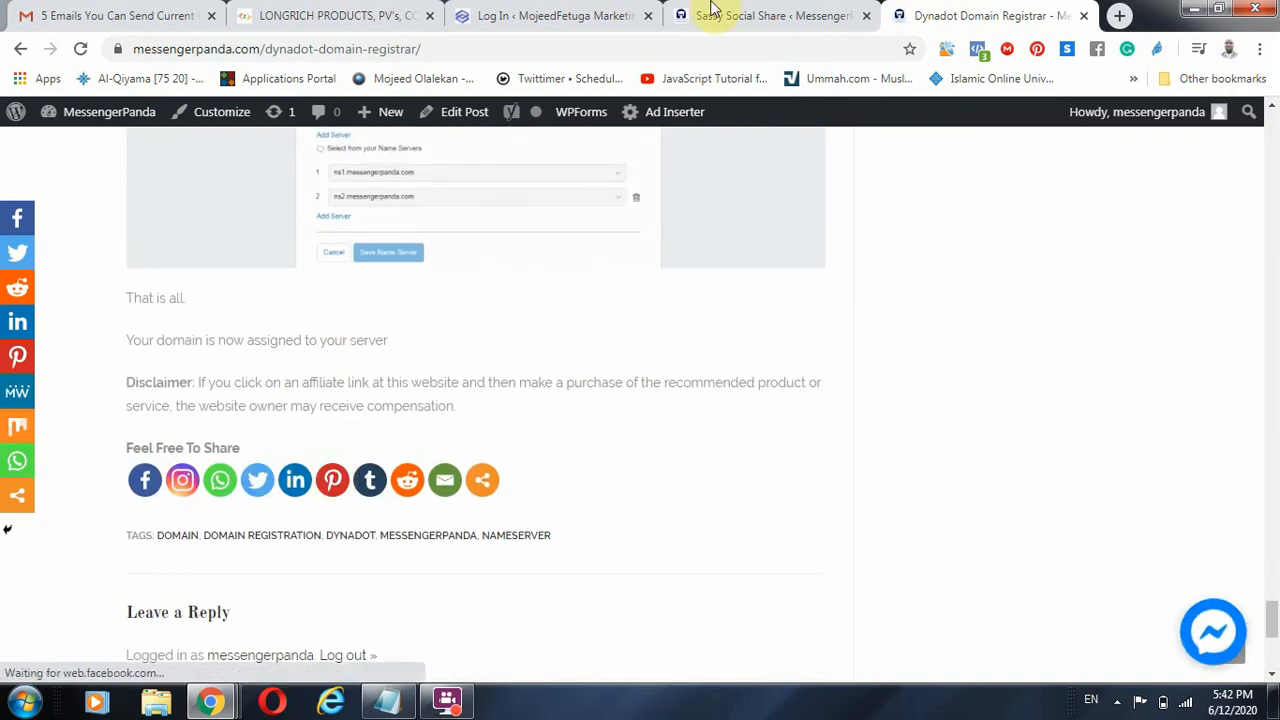
# In the plugin's floating interface options, deselect the MeWe and Mix sharing services and select Instagram and Tumblr.
pyautogui.click(757, 13)
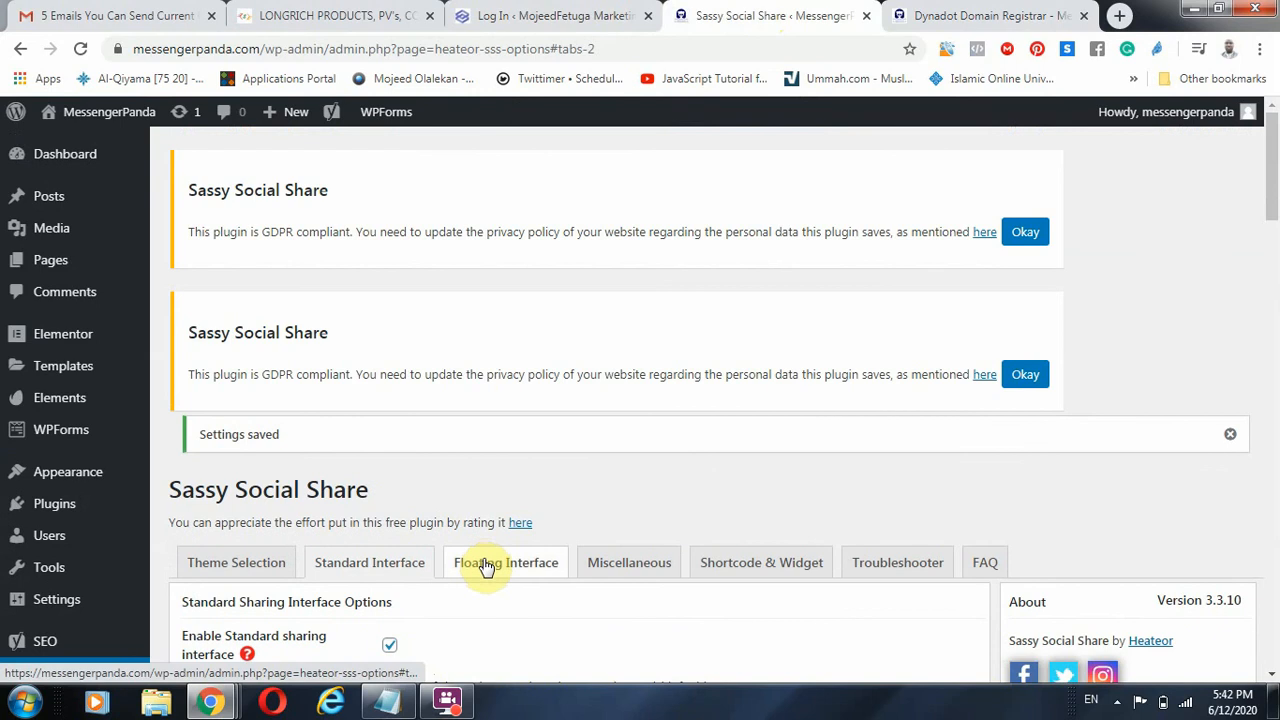
pyautogui.click(487, 566)
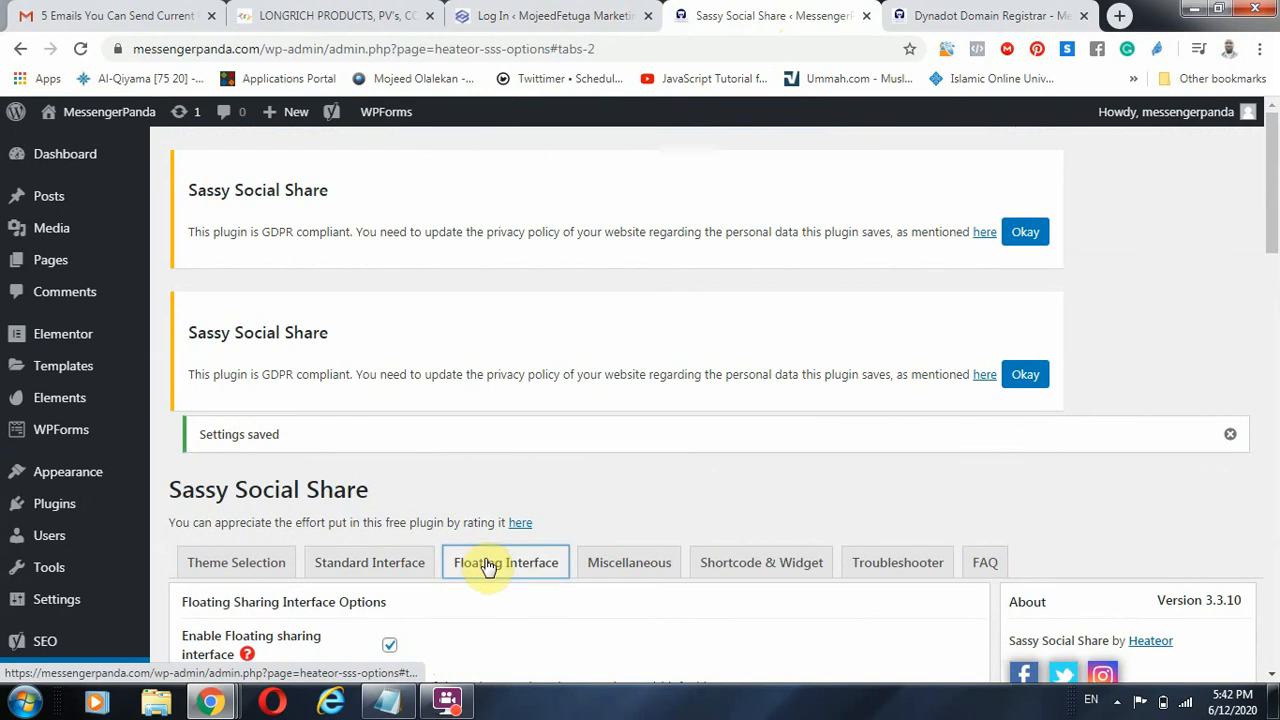
pyautogui.scroll(-4, 524, 558)
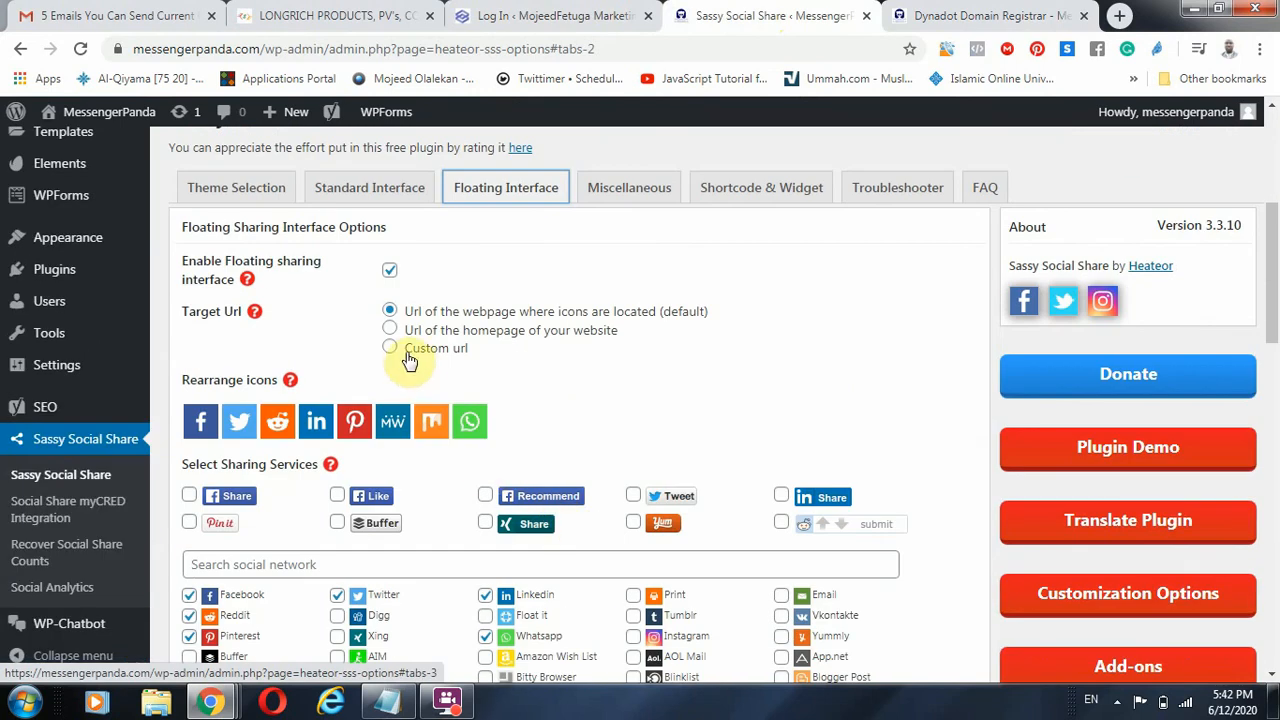
pyautogui.scroll(-3, 394, 526)
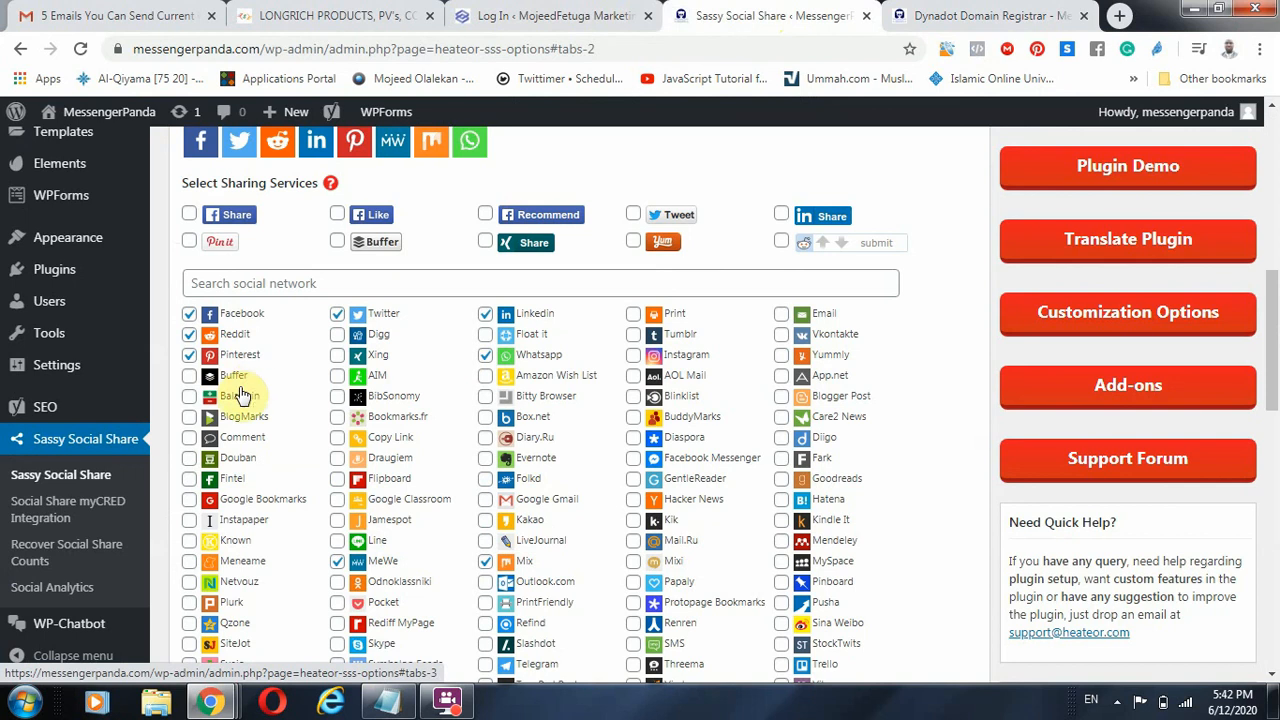
pyautogui.click(343, 563)
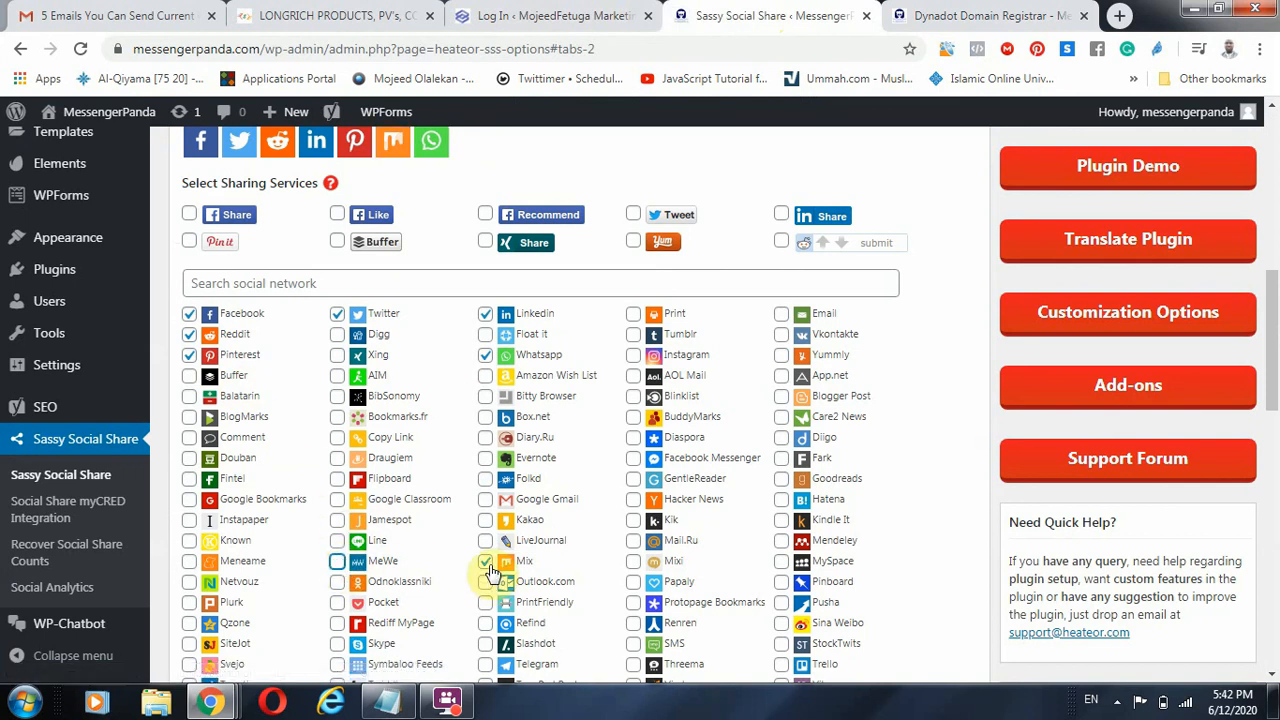
pyautogui.click(633, 355)
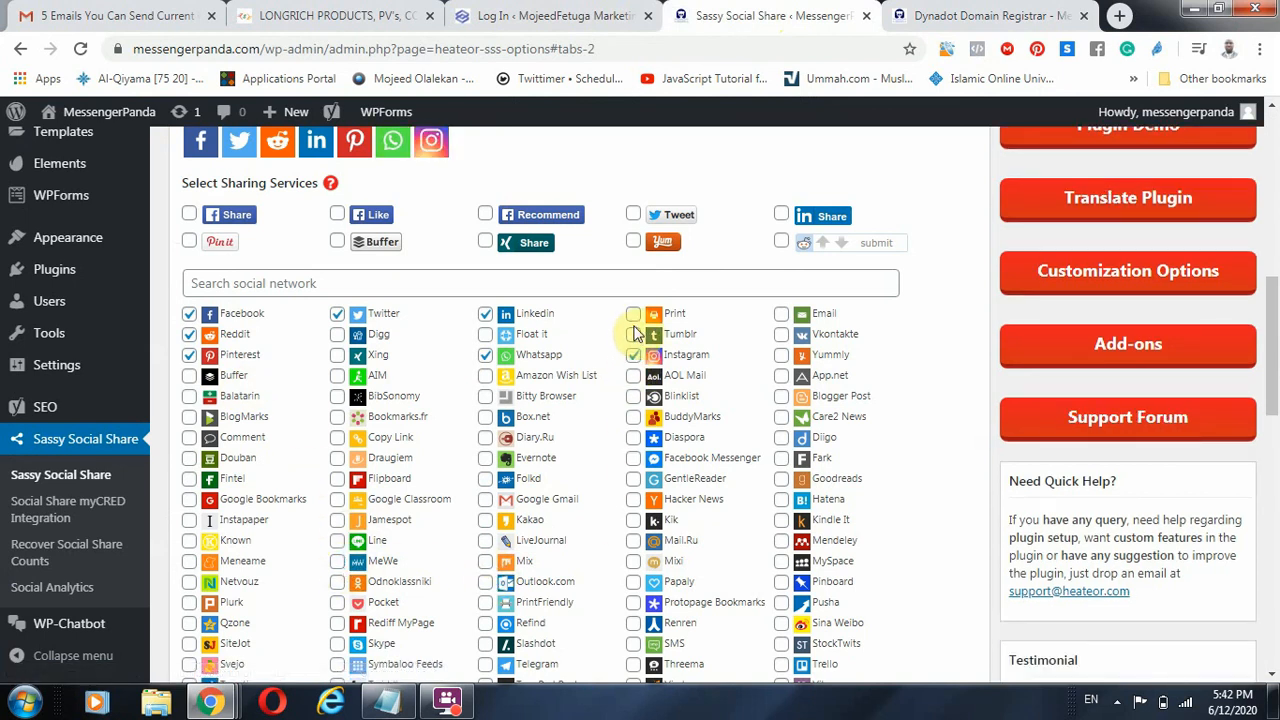
pyautogui.scroll(-1, 720, 345)
# Rearrange the floating bar's icons, placing Instagram and WhatsApp directly after Facebook.
pyautogui.scroll(3, 391, 330)
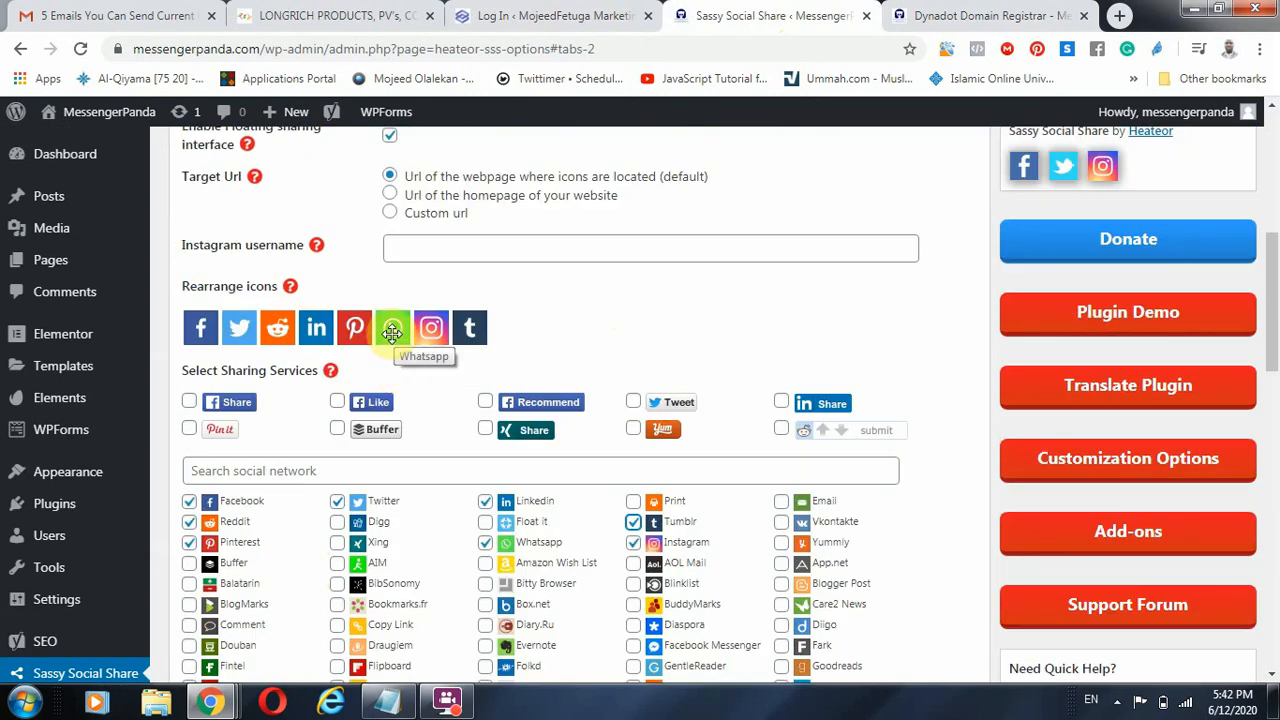
pyautogui.moveTo(373, 333); pyautogui.dragTo(248, 333)
pyautogui.moveTo(431, 330); pyautogui.dragTo(239, 331)
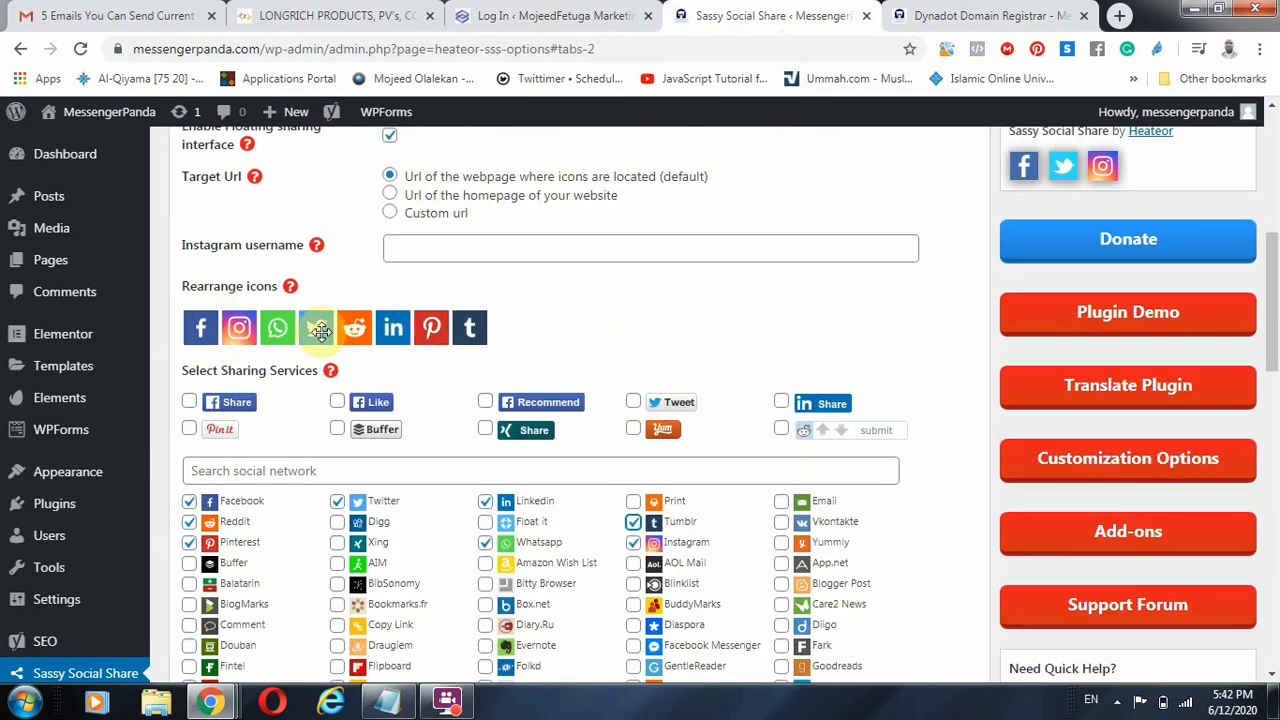
pyautogui.moveTo(320, 332); pyautogui.dragTo(494, 333)
# Remove Pages from the floating bar's placements, leaving Homepage and Posts, and save the changes.
pyautogui.scroll(-13, 615, 320)
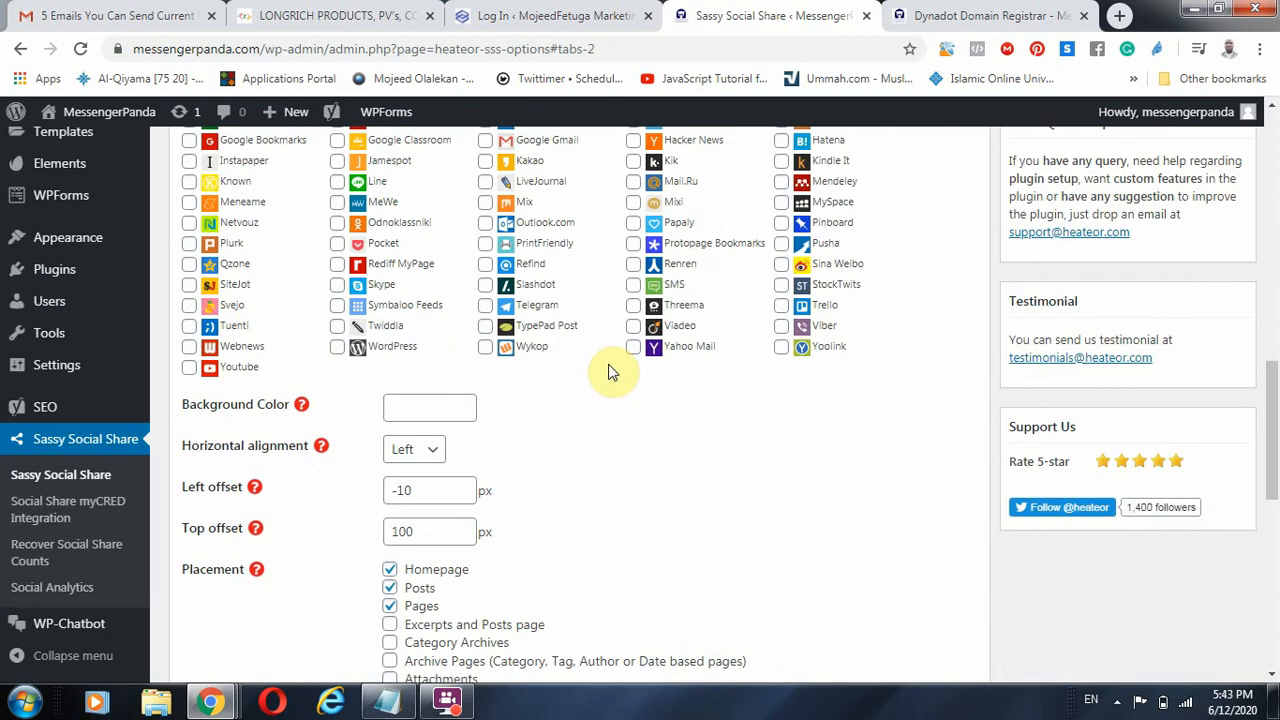
pyautogui.scroll(6, 608, 368)
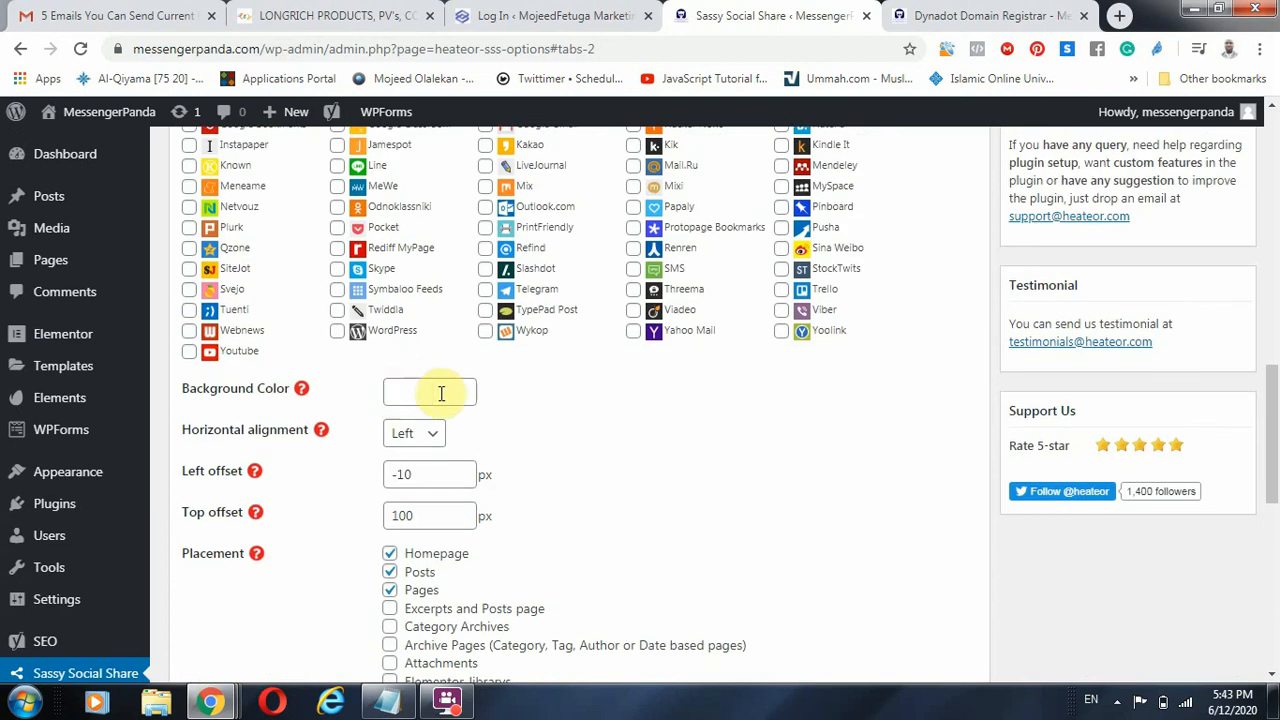
pyautogui.scroll(-1, 455, 410)
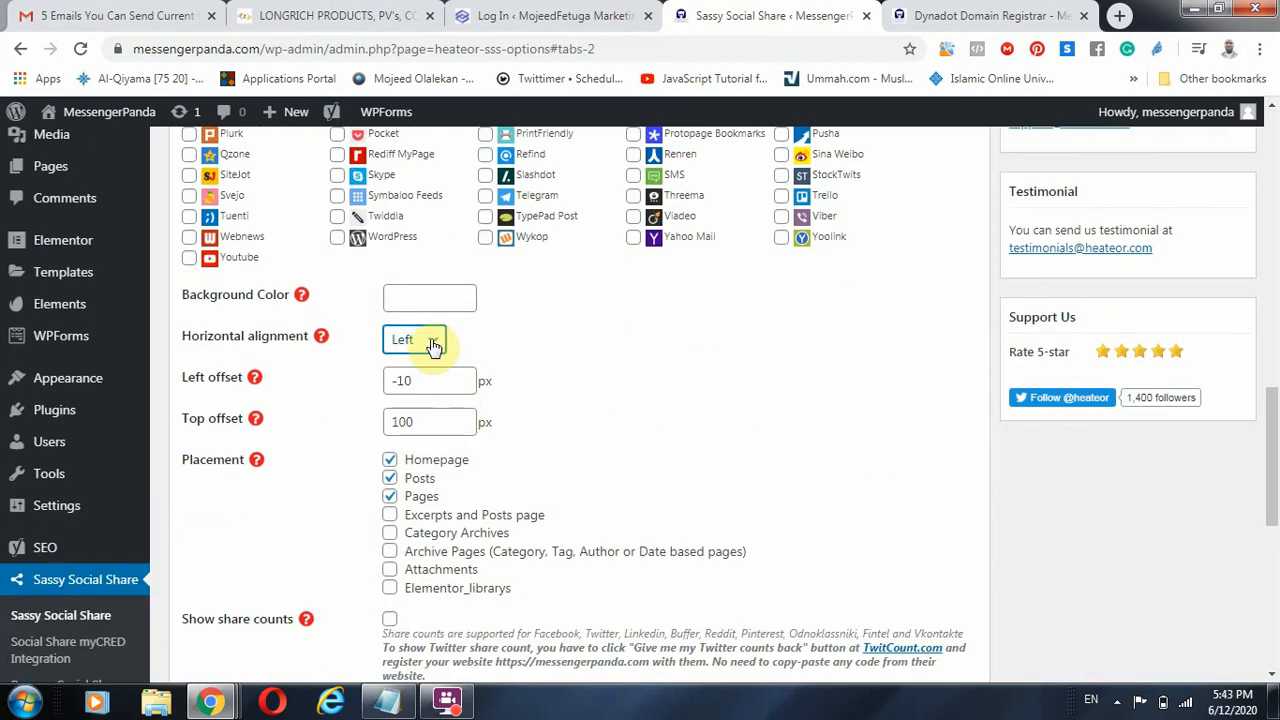
pyautogui.scroll(-3, 563, 449)
pyautogui.scroll(2, 385, 441)
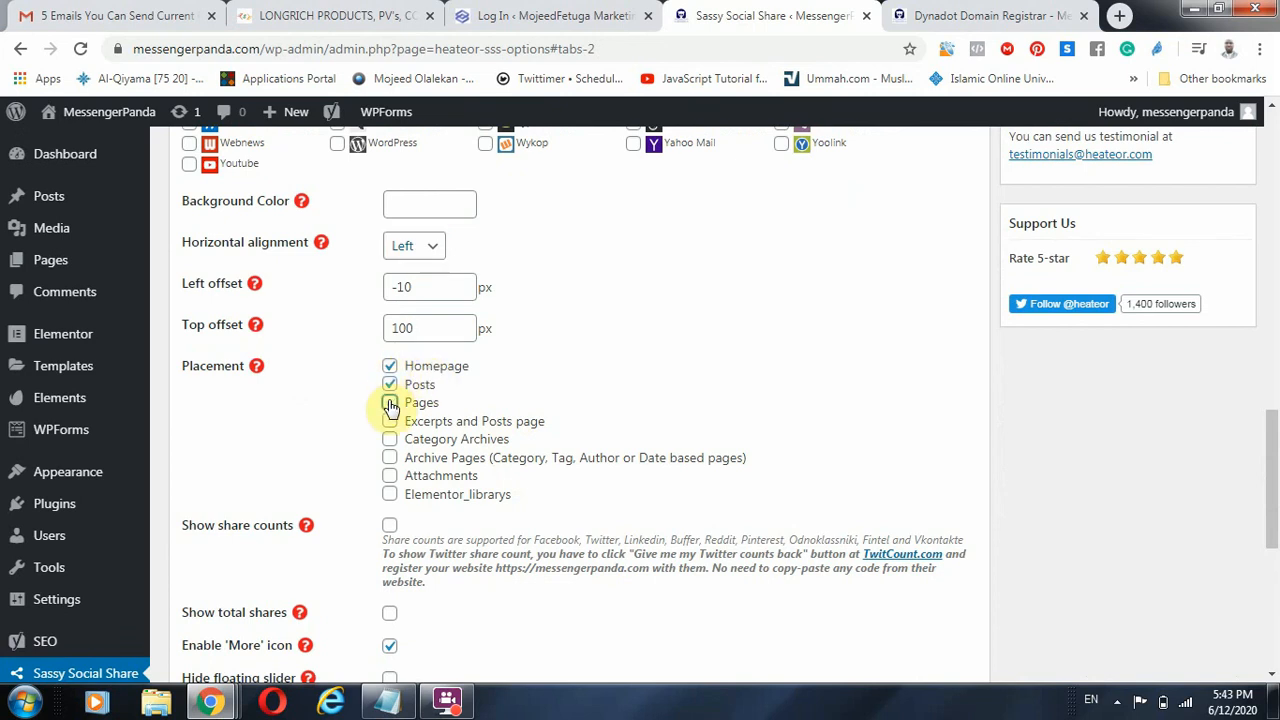
pyautogui.scroll(-5, 527, 438)
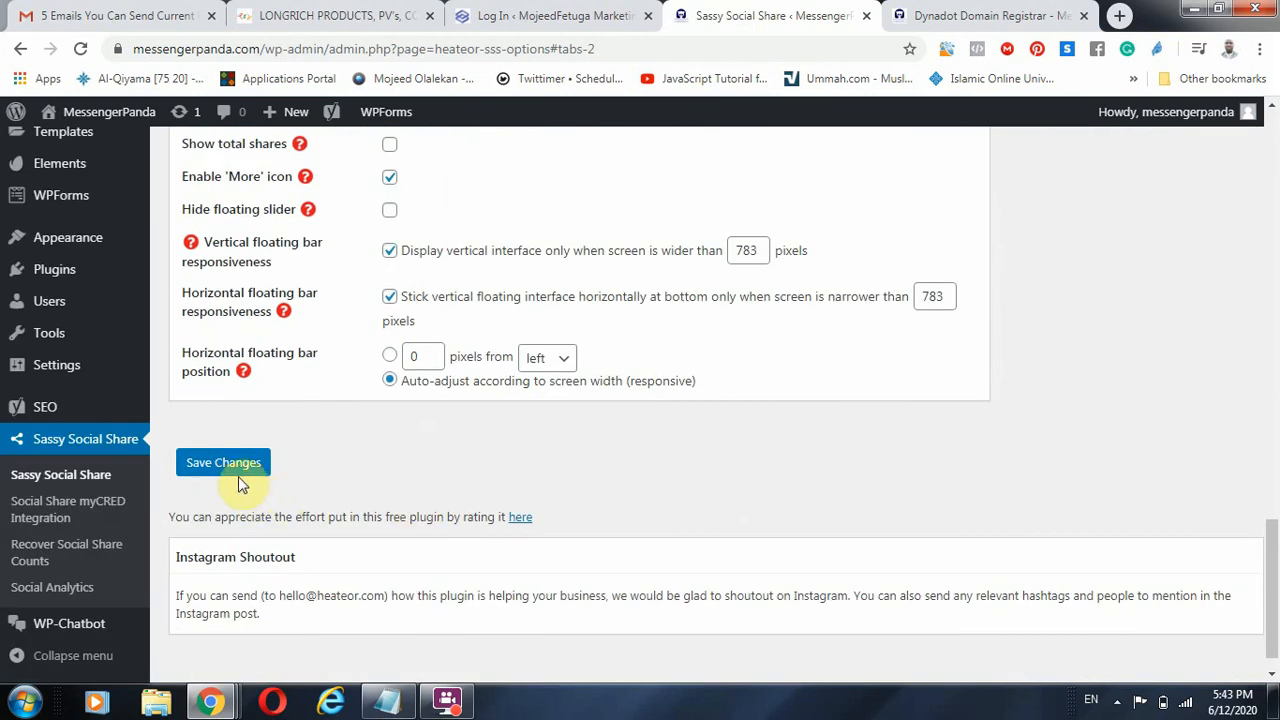
pyautogui.click(240, 468)
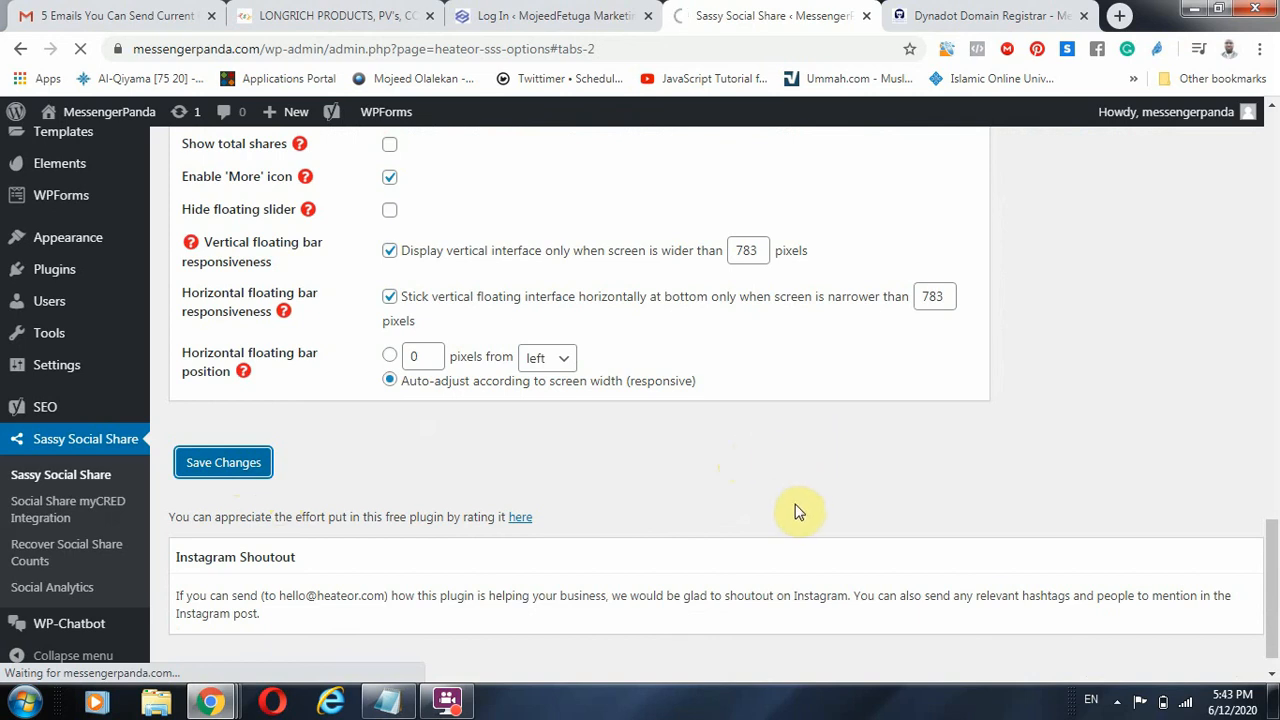
pyautogui.scroll(10, 800, 490)
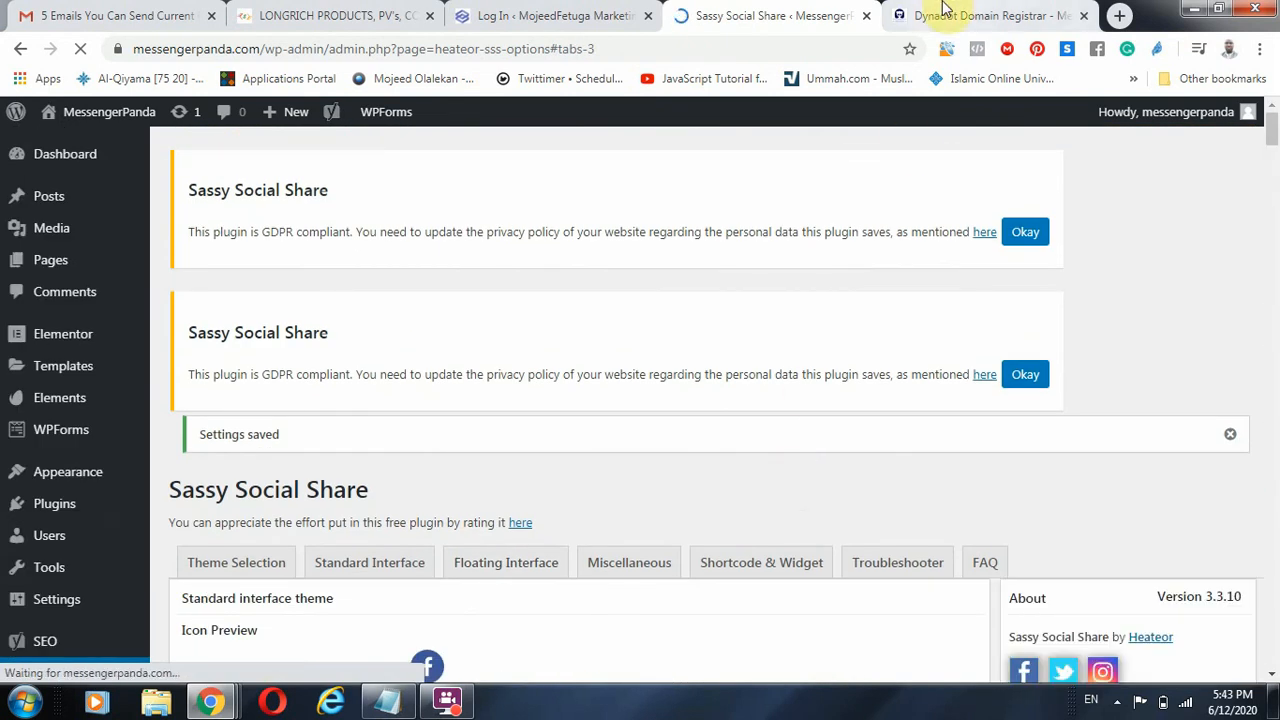
# Examine the floating and end-of-content share bars on the EcomNetworkings Longrich products page for comparison.
pyautogui.click(943, 12)
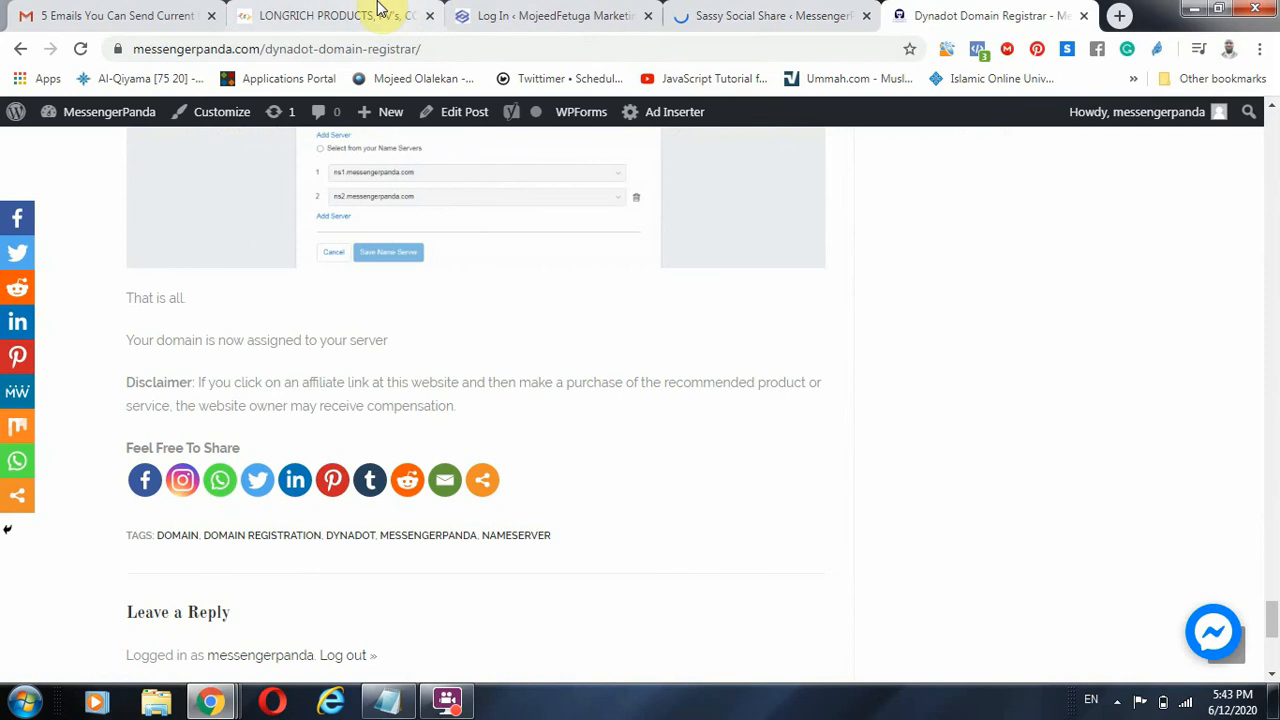
pyautogui.click(380, 12)
pyautogui.scroll(2, 2, 365)
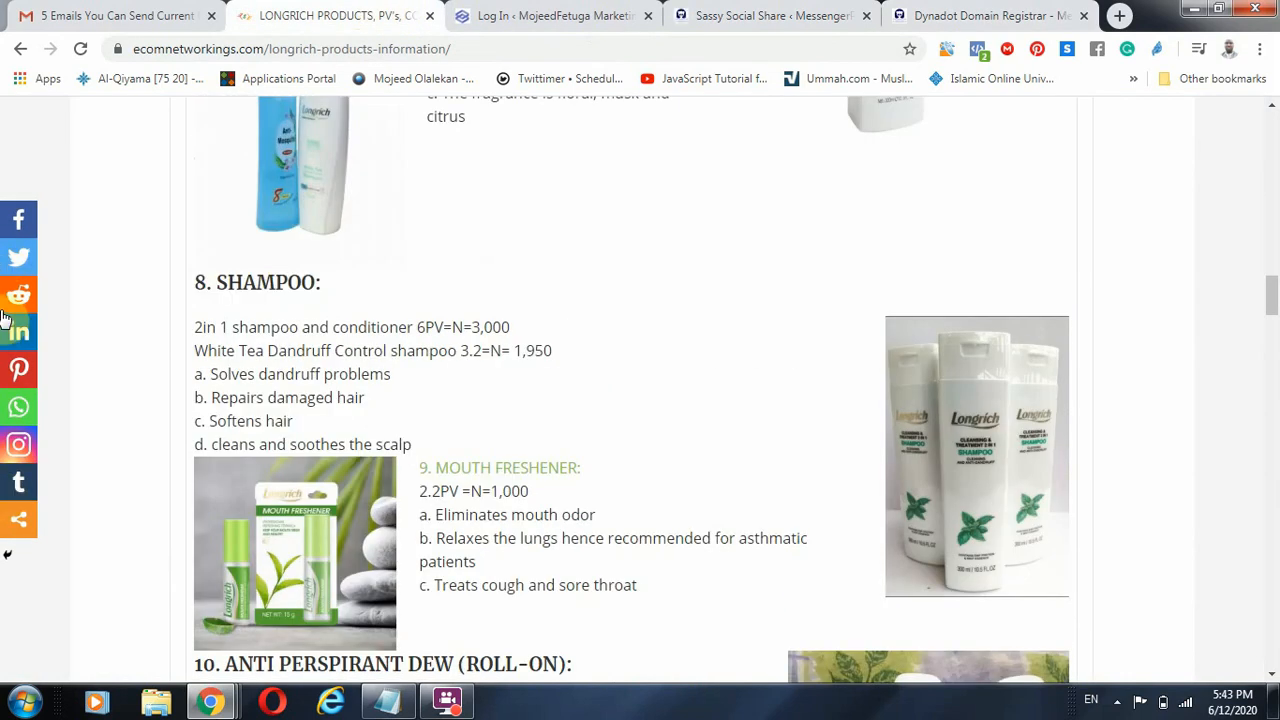
pyautogui.scroll(12, 5, 383)
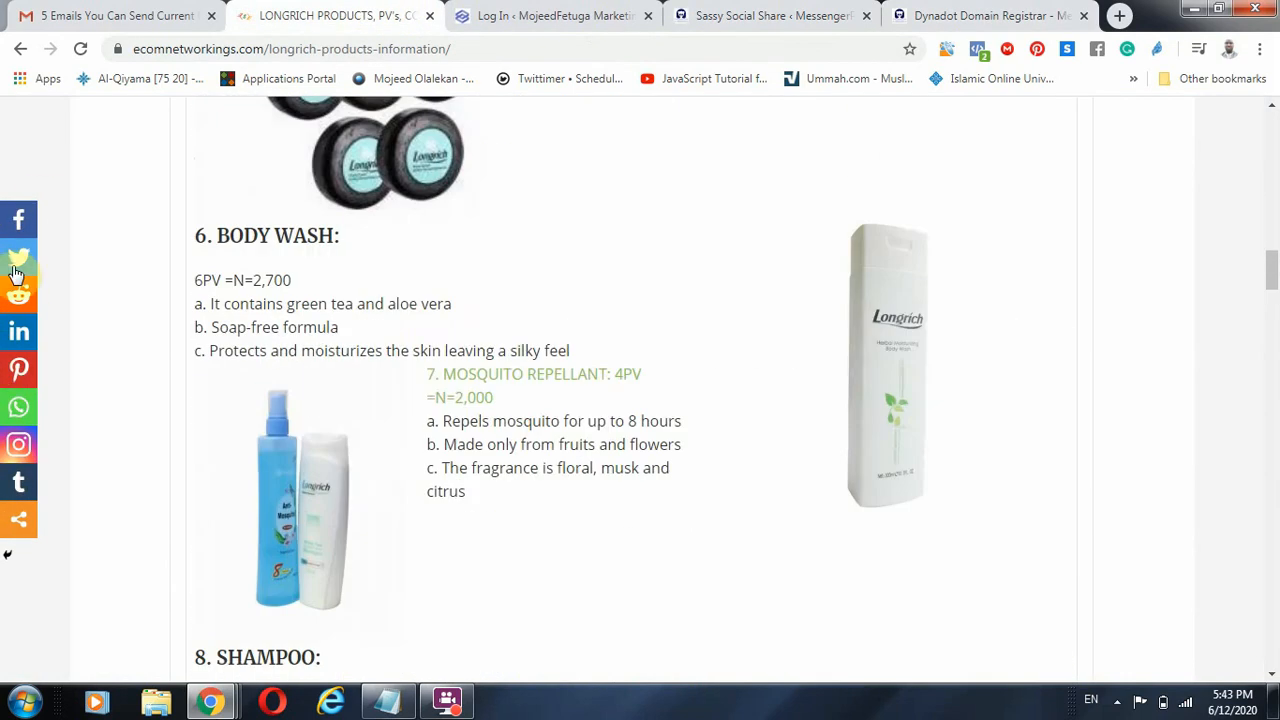
pyautogui.scroll(-20, 600, 467)
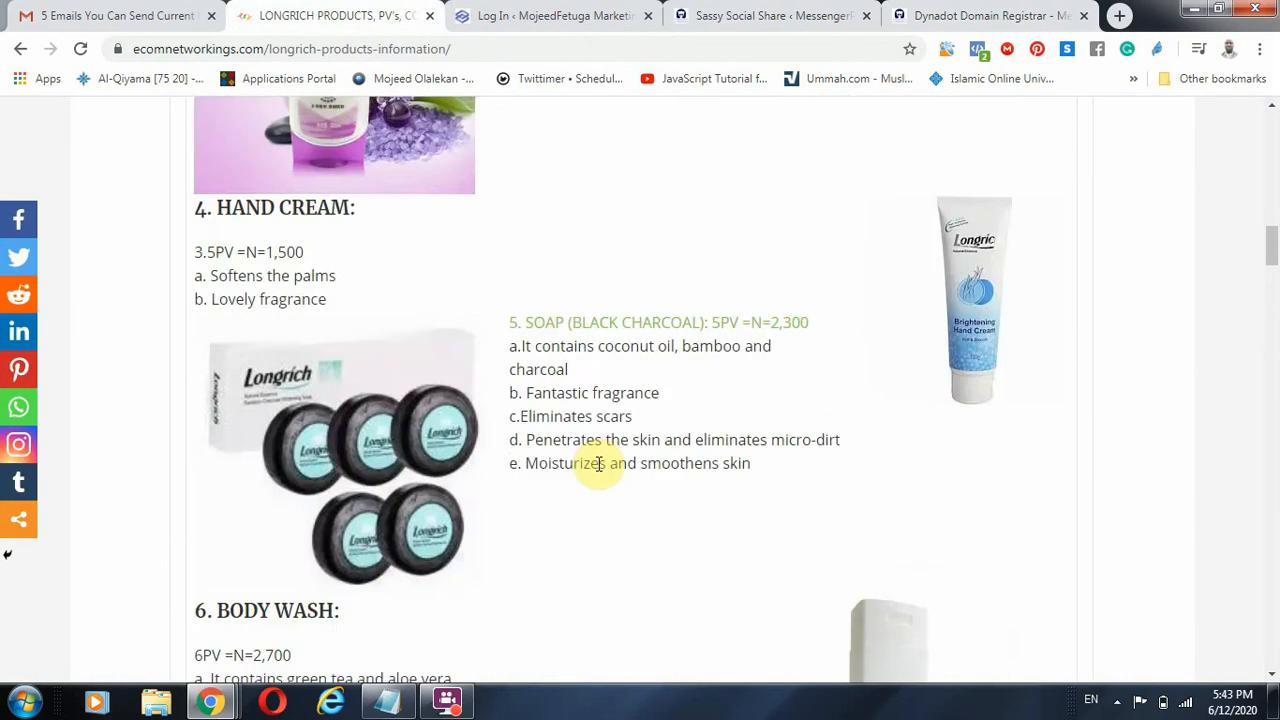
pyautogui.scroll(-20, 603, 478)
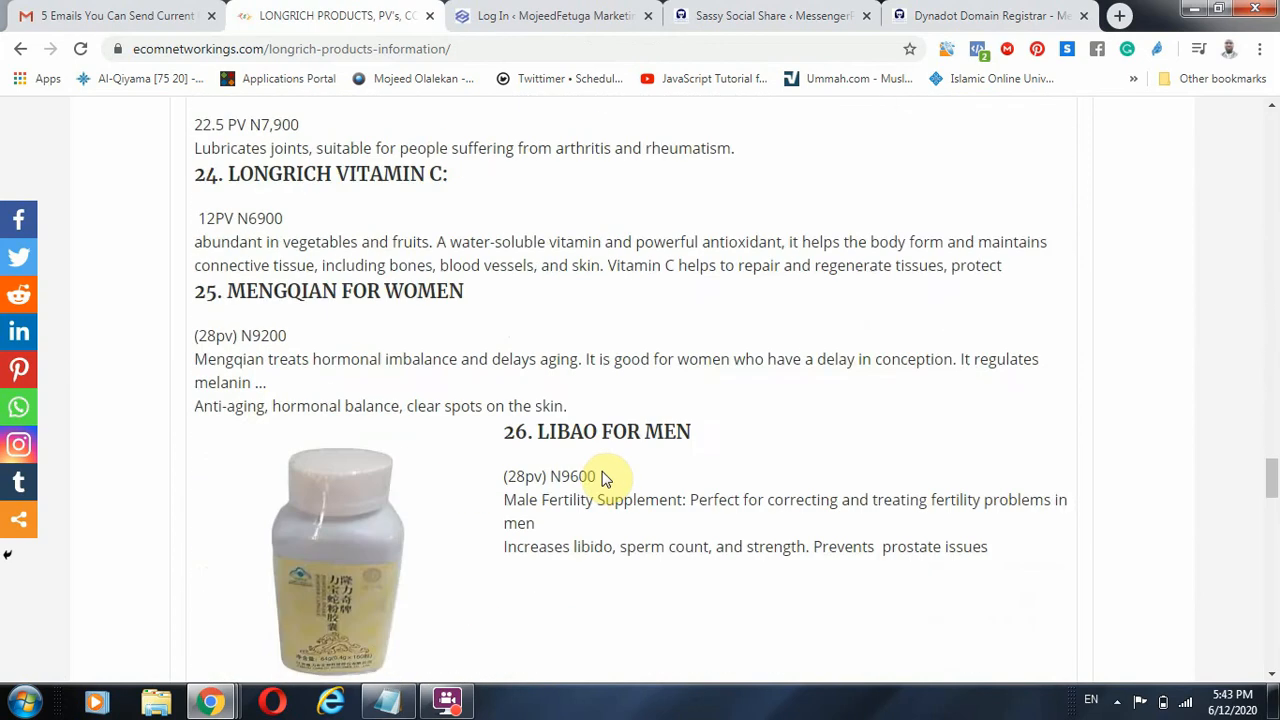
pyautogui.scroll(-1, 603, 480)
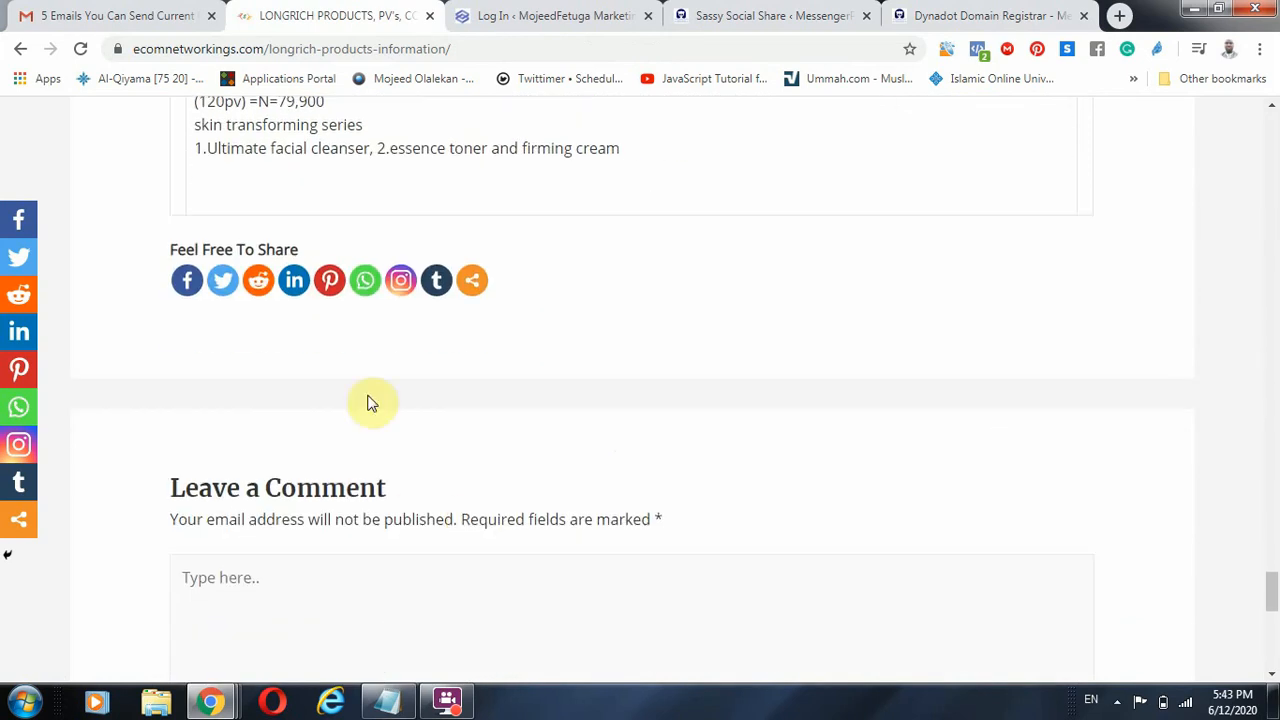
pyautogui.scroll(-5, 1269, 602)
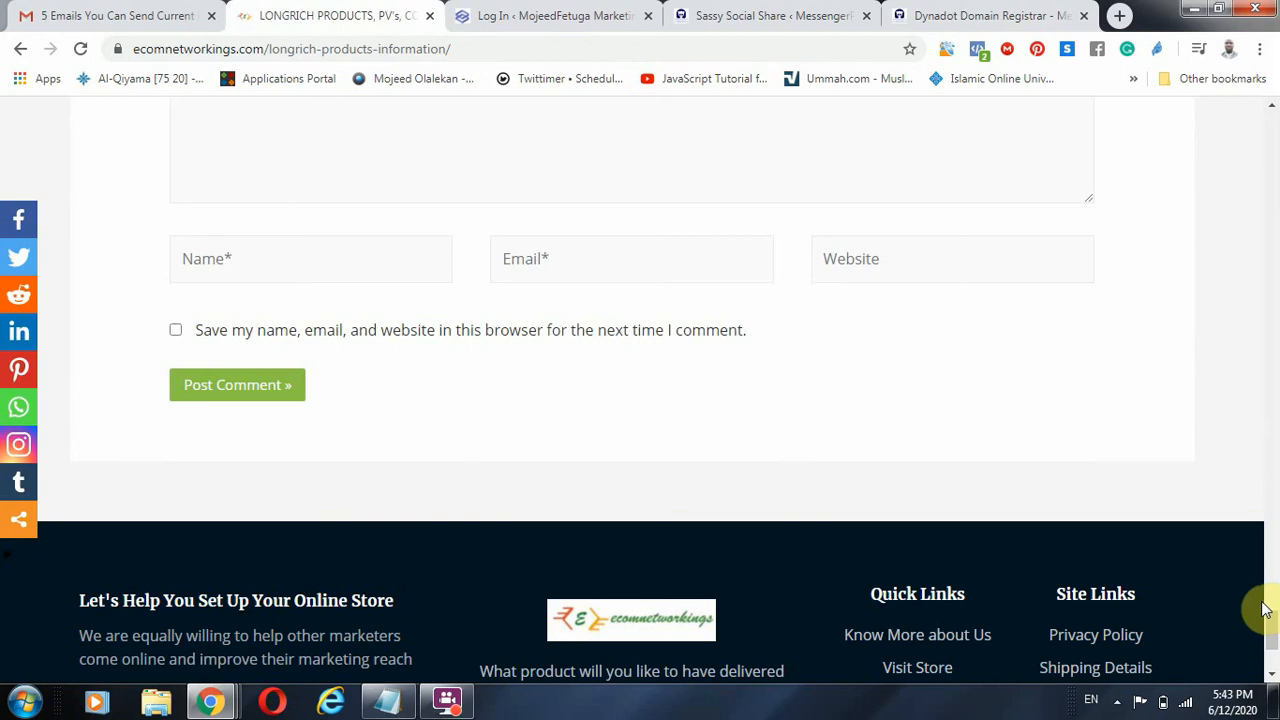
pyautogui.moveTo(1265, 610); pyautogui.dragTo(1277, 258)
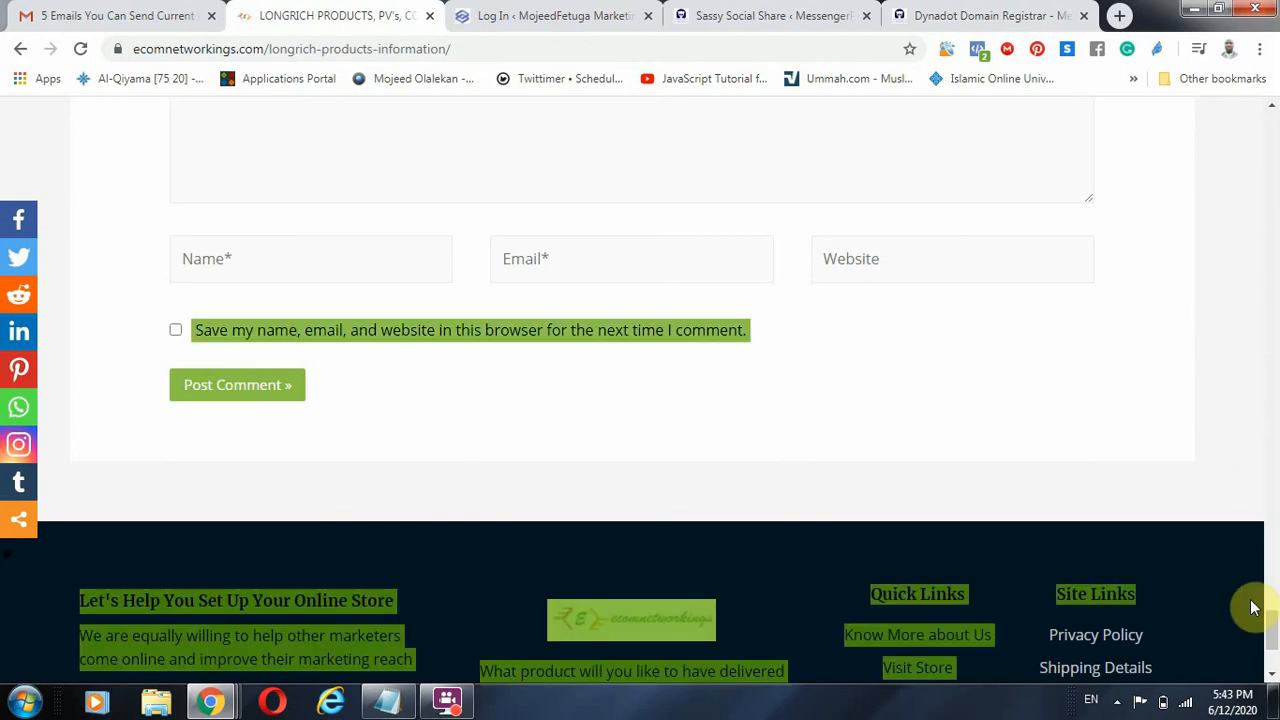
pyautogui.moveTo(1271, 632); pyautogui.dragTo(1258, 9)
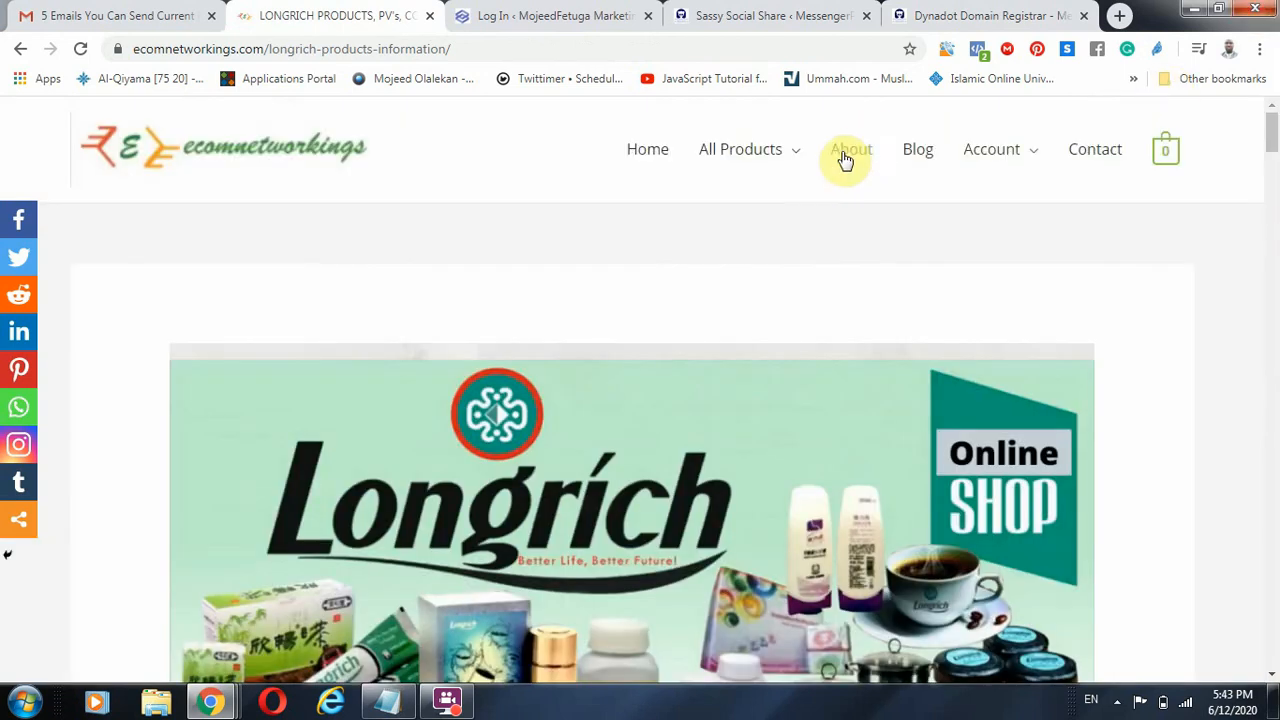
# Open the Antiperspirant Dew (roll-on) product from the EcomNetworkings shop and examine the share icons on its page.
pyautogui.moveTo(761, 152)
pyautogui.click(740, 205)
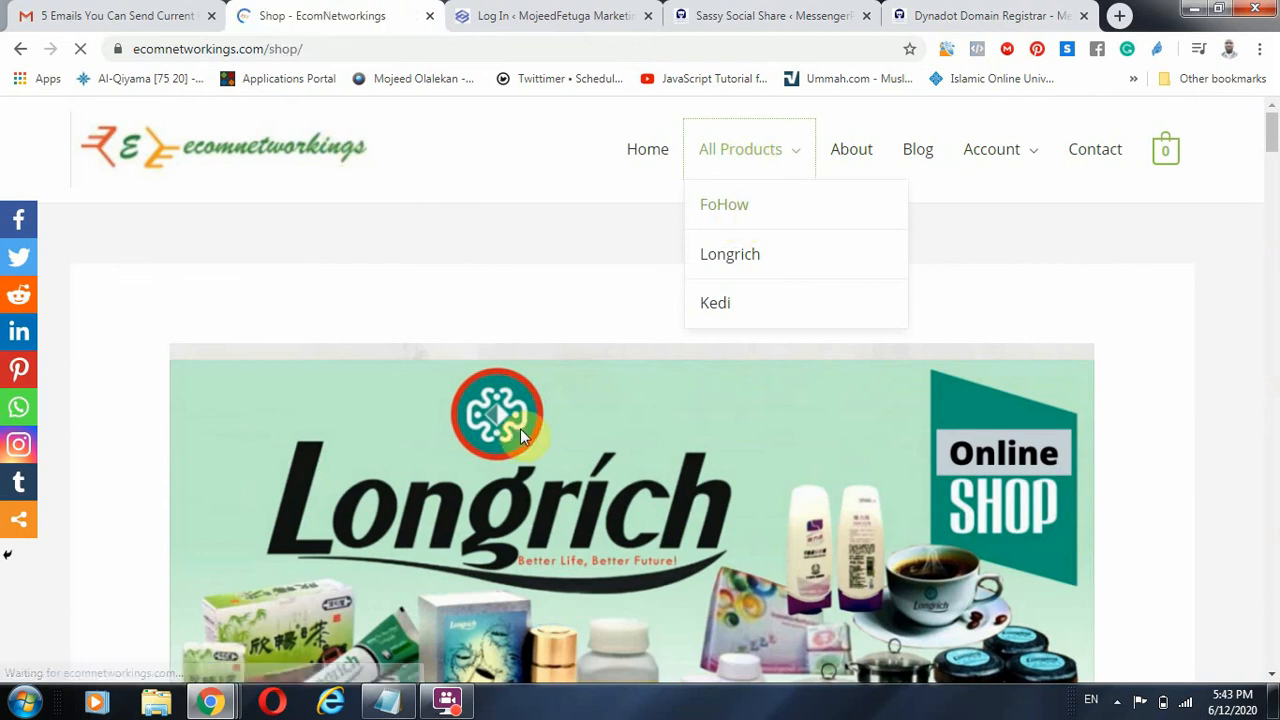
pyautogui.scroll(-3, 512, 450)
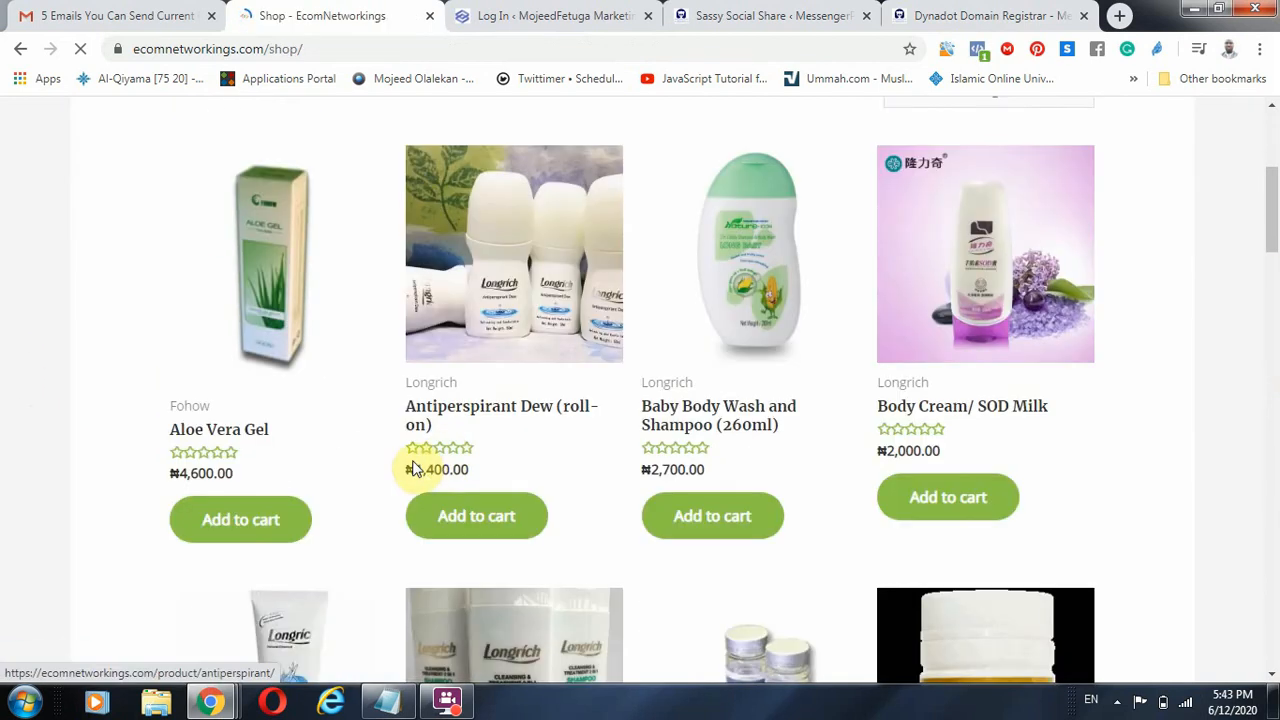
pyautogui.click(477, 412)
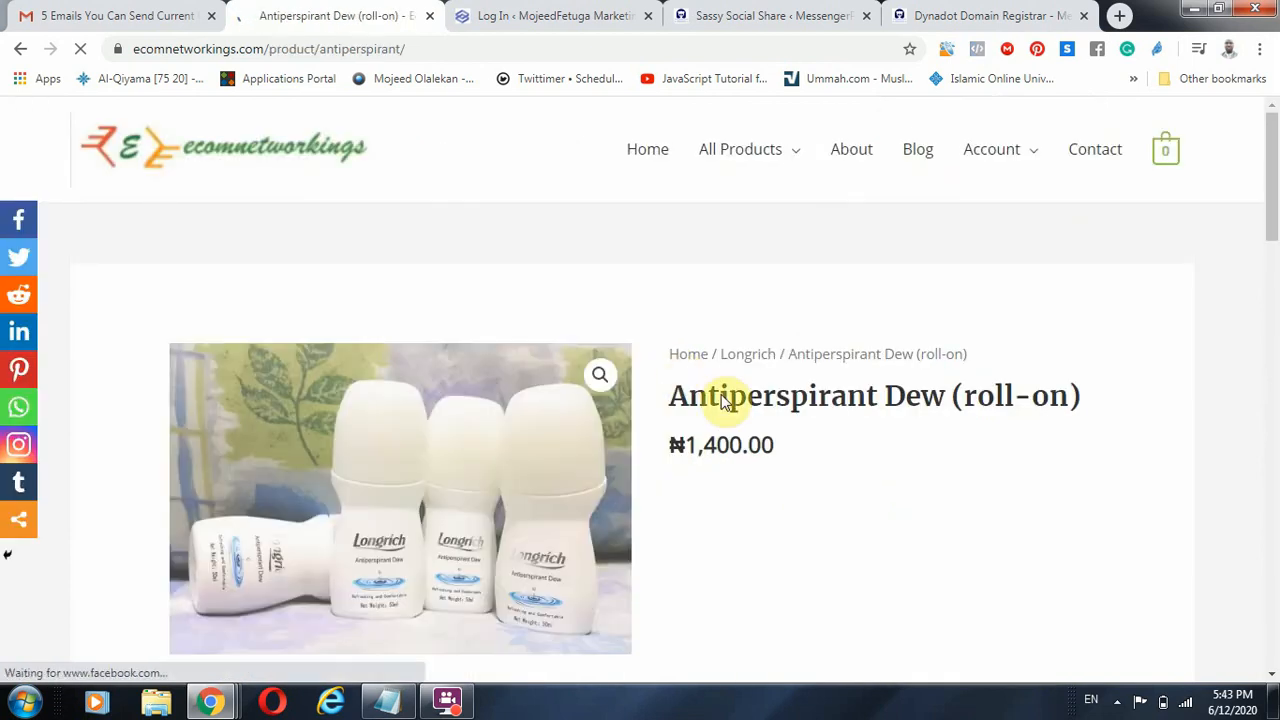
pyautogui.scroll(-5, 726, 400)
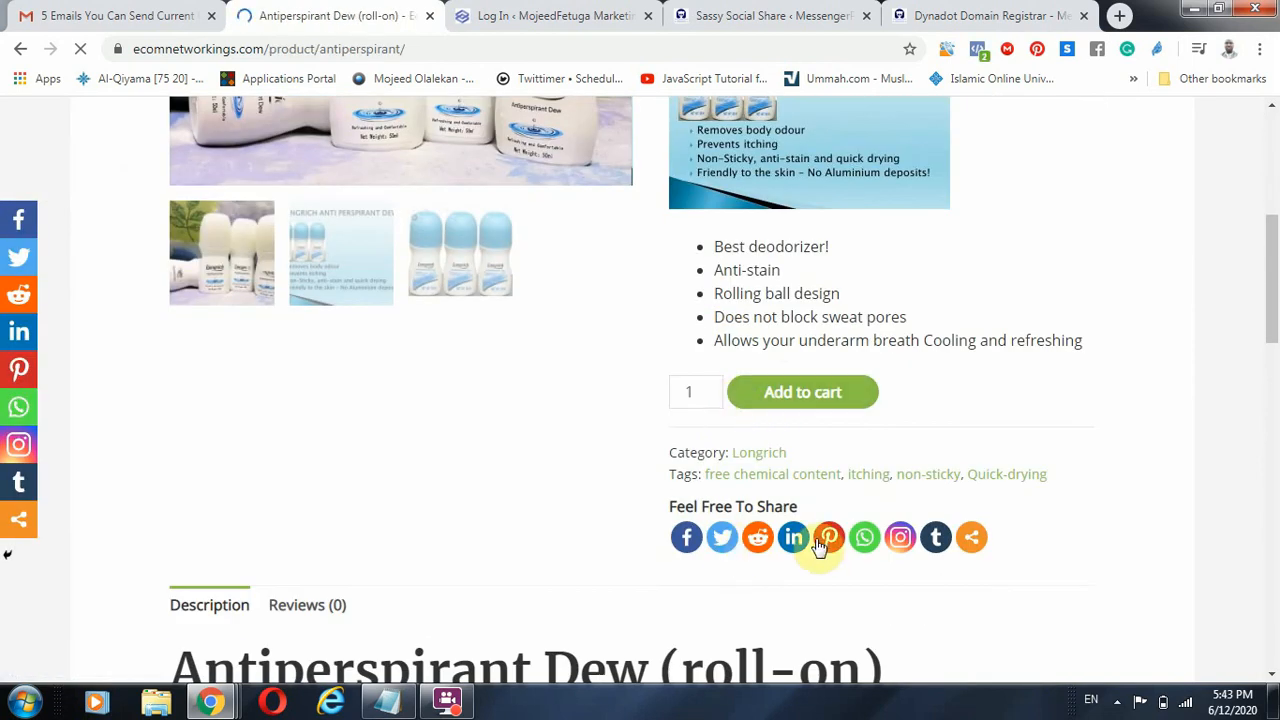
pyautogui.scroll(3, 683, 463)
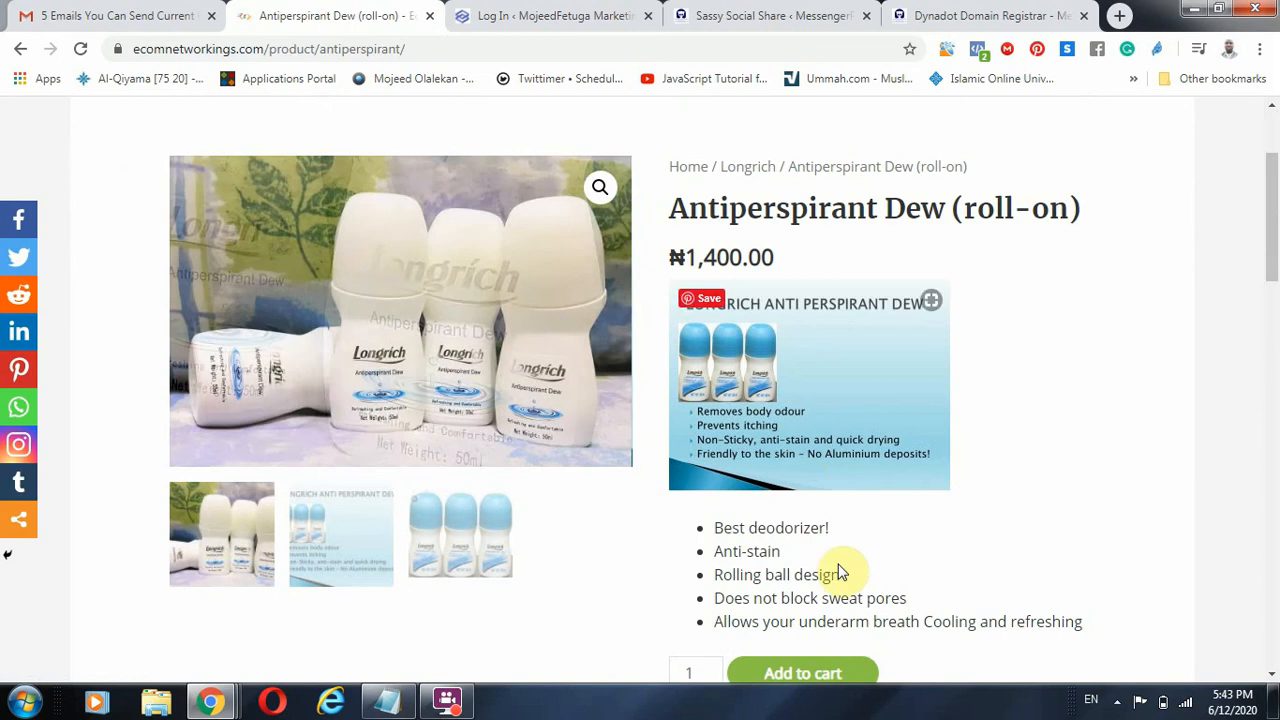
pyautogui.scroll(-1, 935, 660)
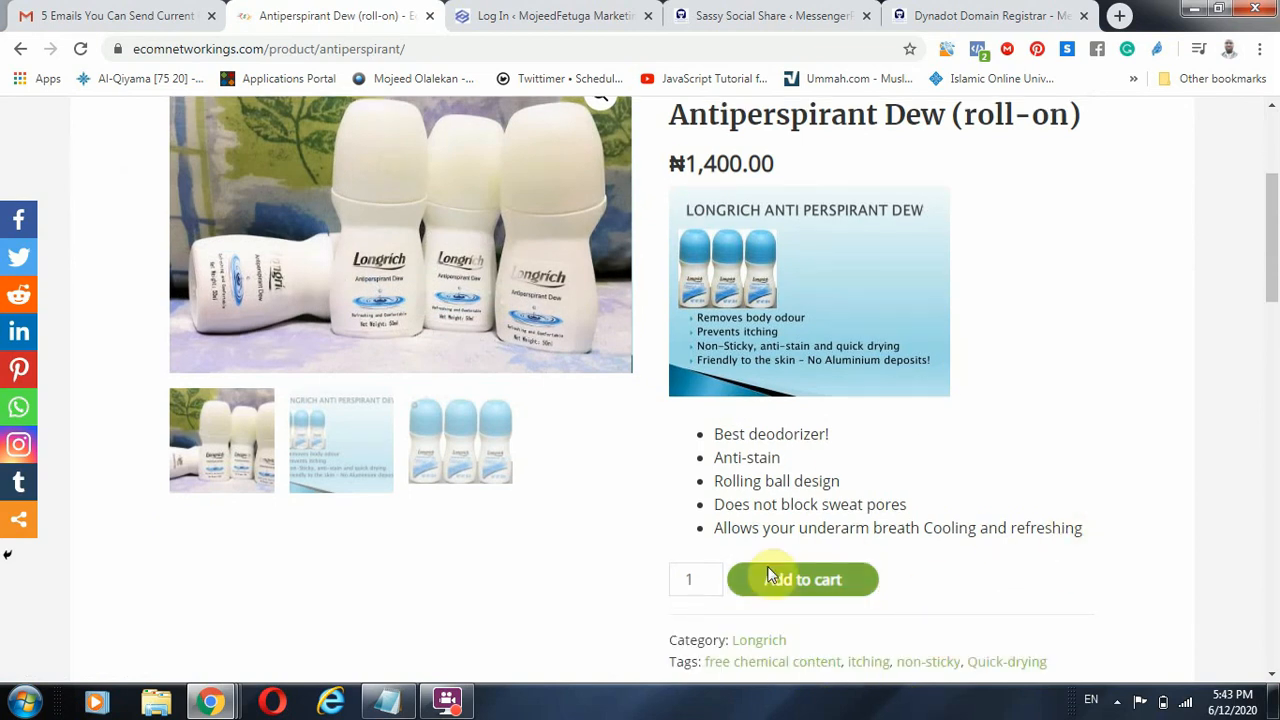
# Return to the Sassy Social Share floating interface settings, go over the selected services and placements, and save the changes again.
pyautogui.click(770, 8)
pyautogui.scroll(5, 414, 380)
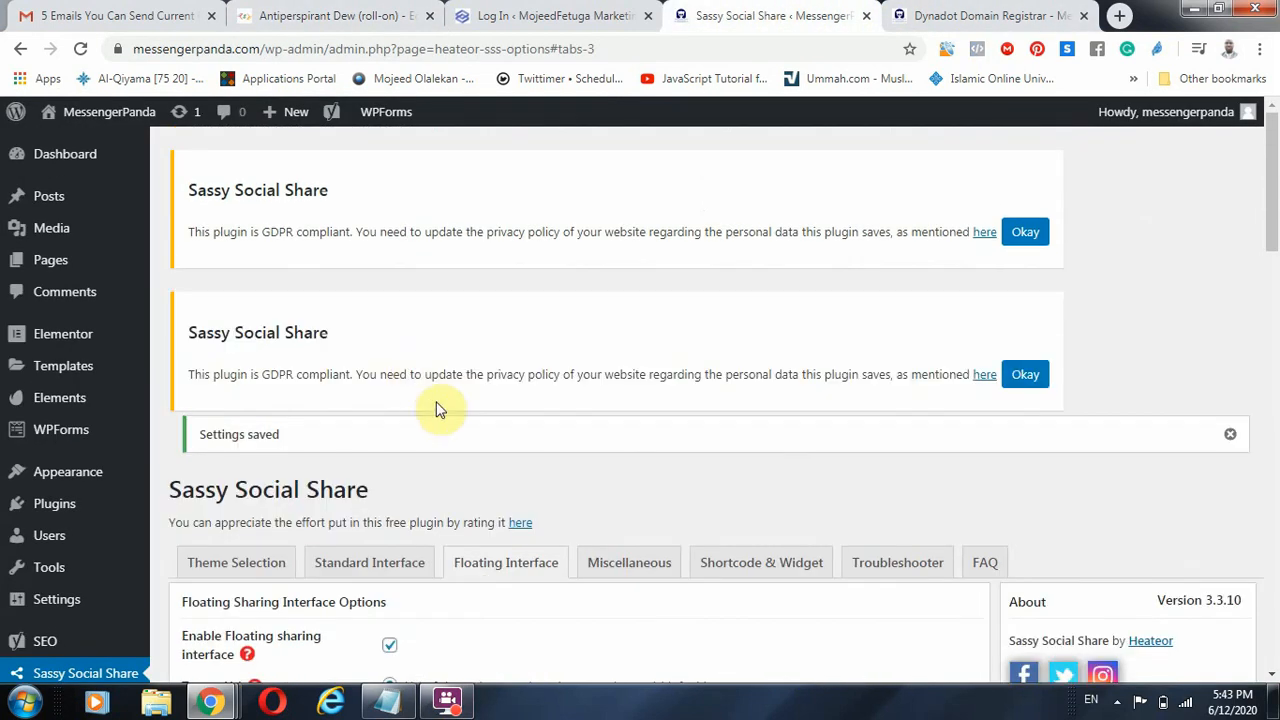
pyautogui.scroll(-20, 357, 422)
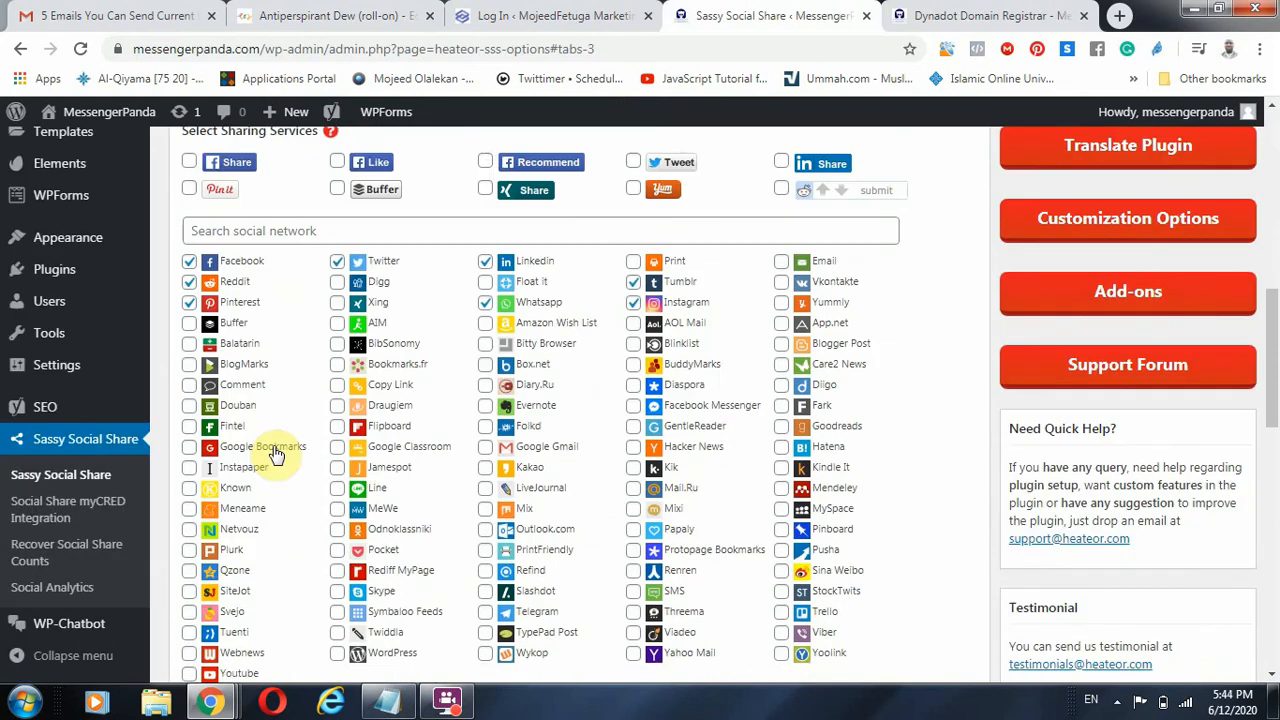
pyautogui.scroll(-5, 300, 495)
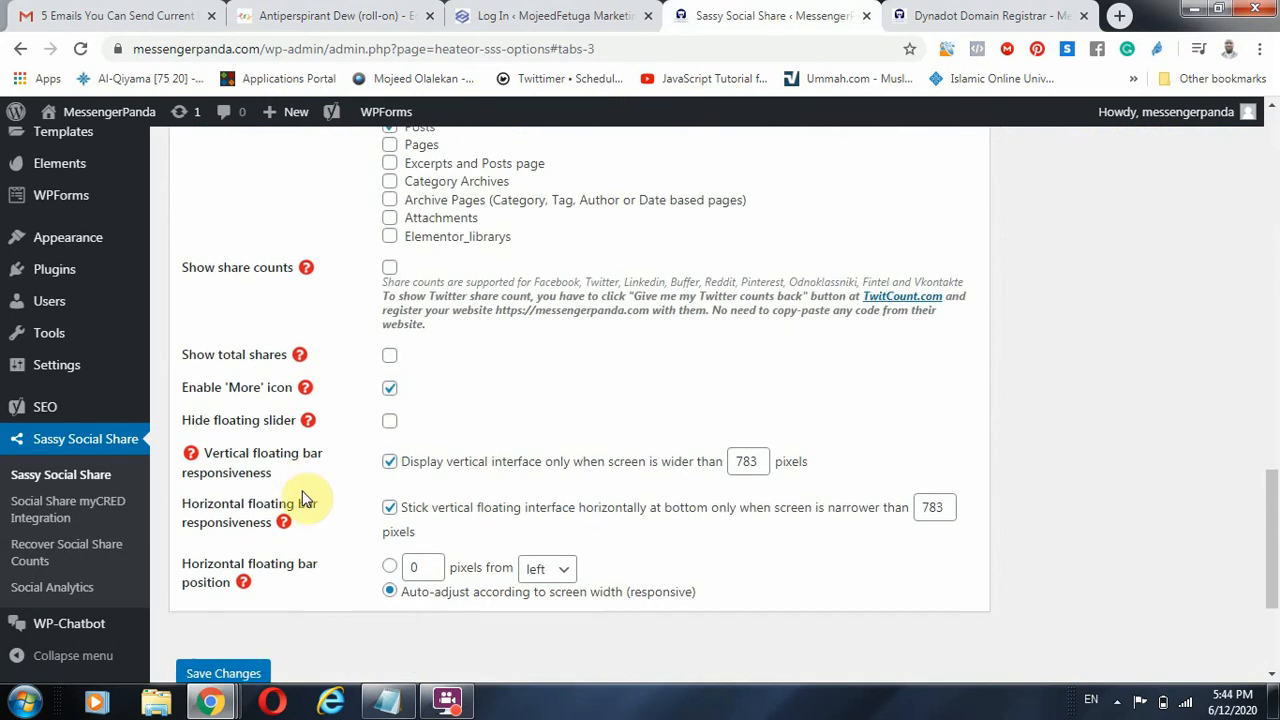
pyautogui.click(244, 440)
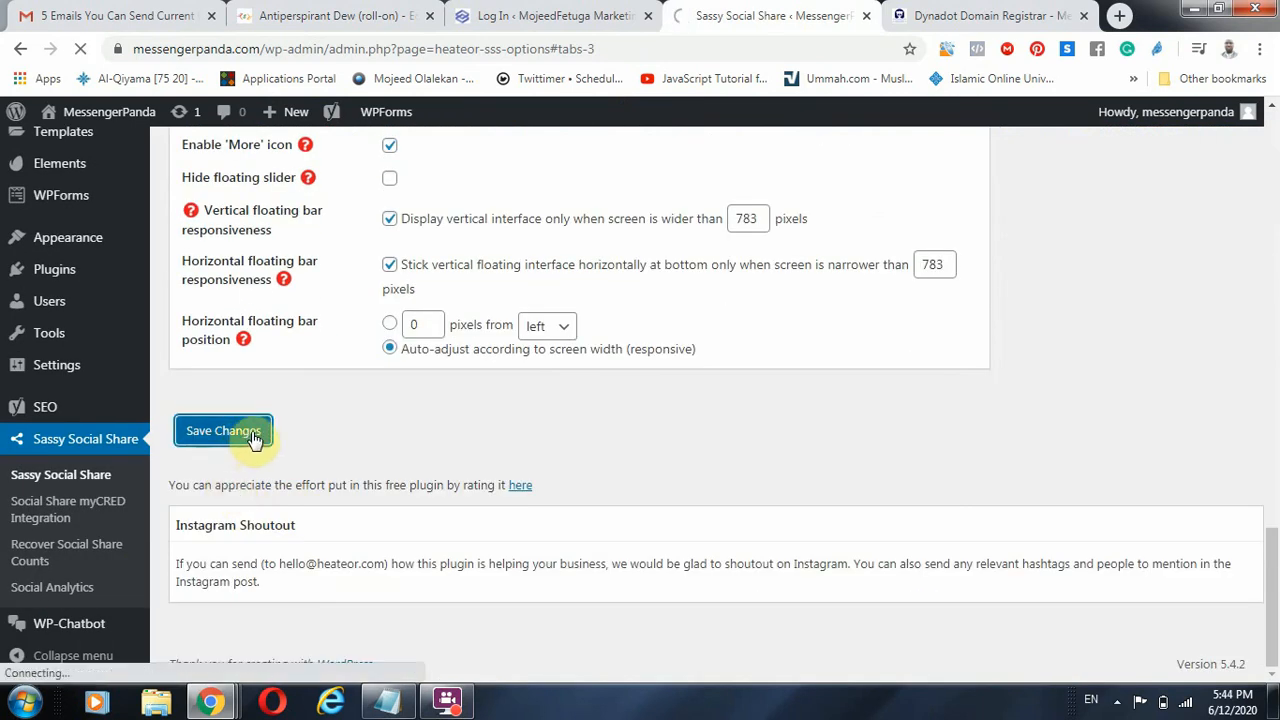
pyautogui.scroll(6, 490, 440)
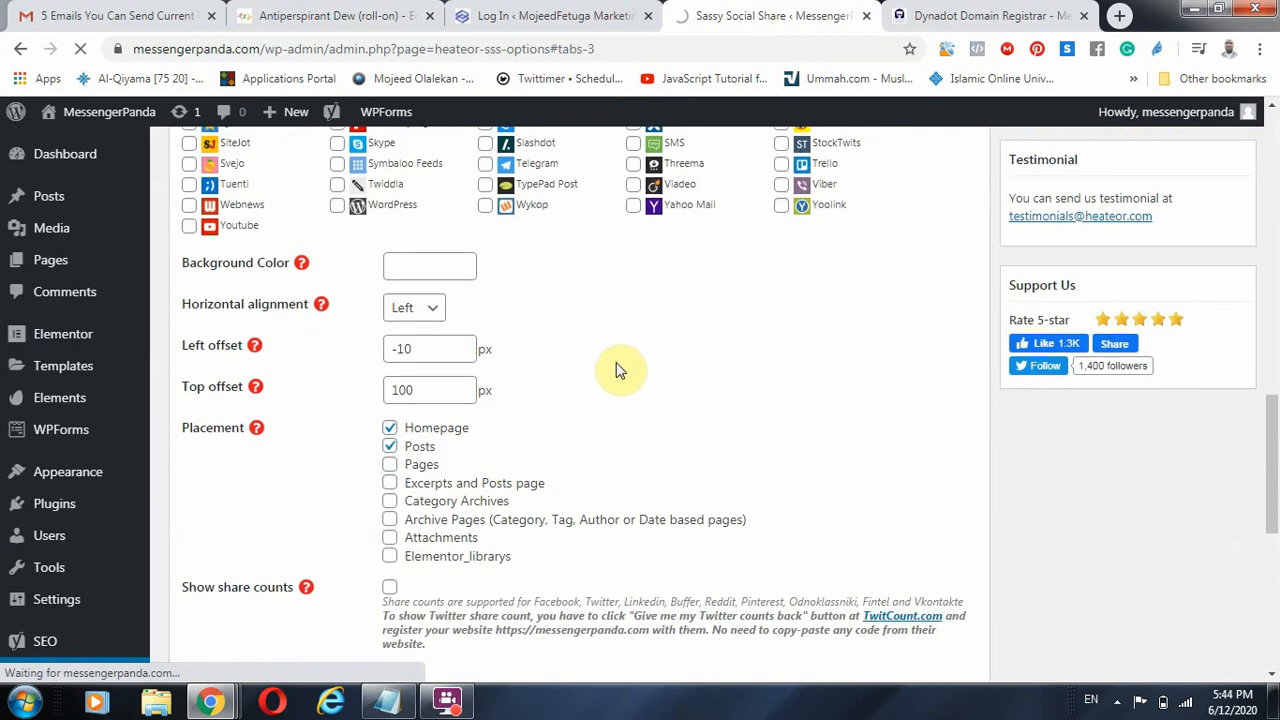